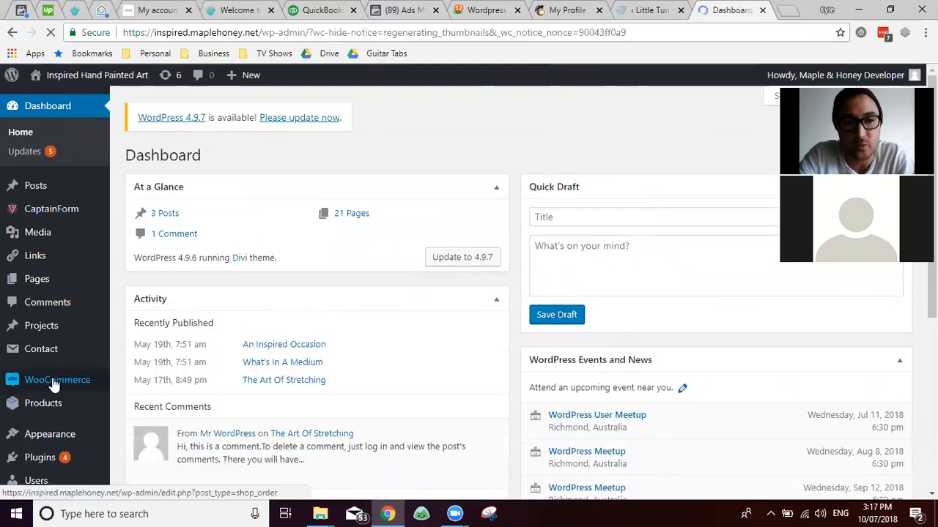
Step: Open All Products to list Custom Oil Painted Artwork, in stock at $100.00
{"action": "mouse_move", "coordinate": [53, 385]}
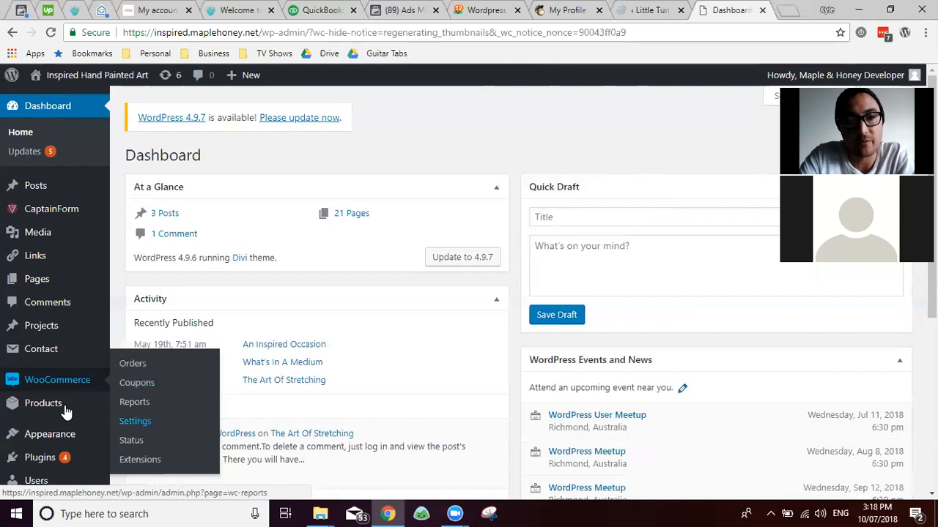
{"action": "mouse_move", "coordinate": [66, 412]}
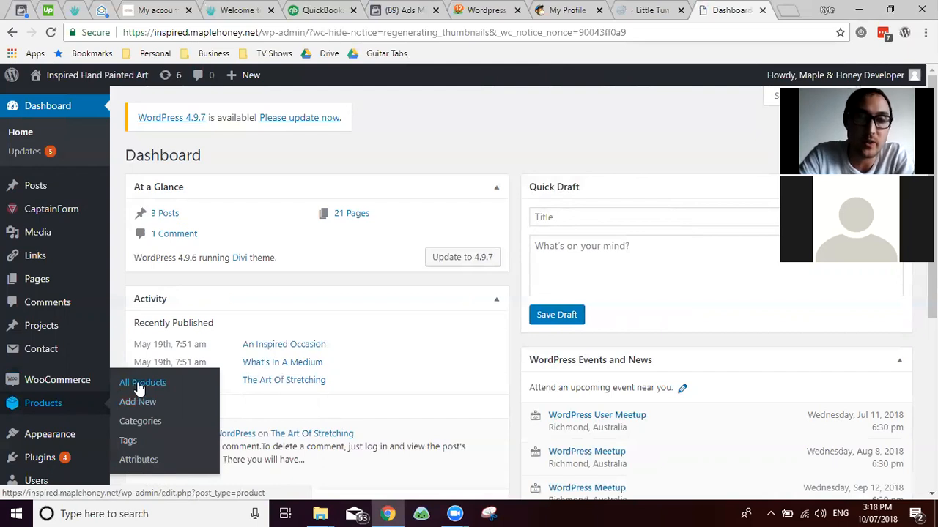
{"action": "left_click", "coordinate": [138, 387]}
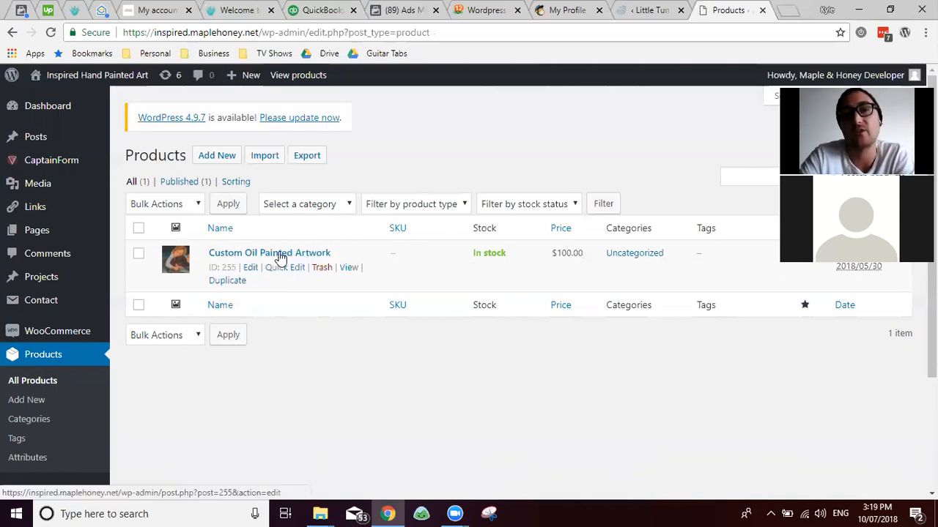
{"action": "triple_click", "coordinate": [564, 253]}
{"action": "left_click", "coordinate": [564, 254]}
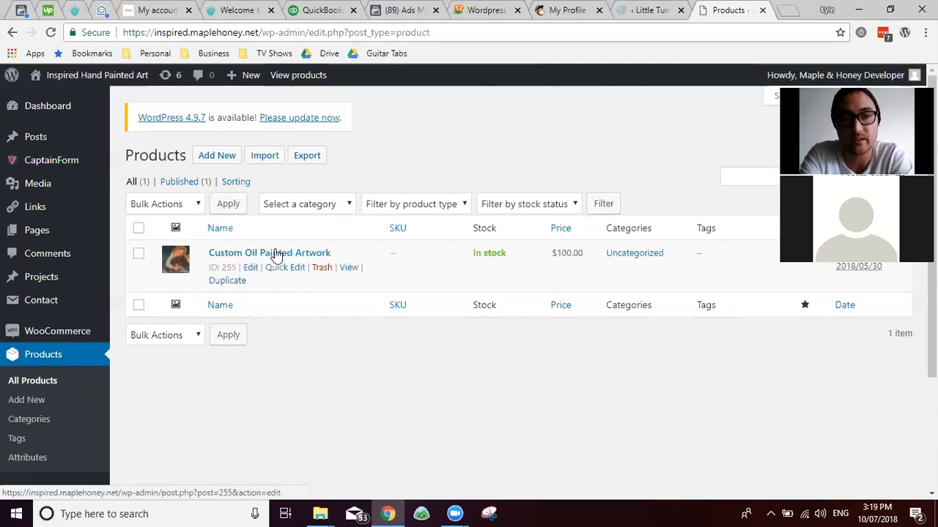
Step: Load inspiredhandpaintedart.com in a new tab, then return to the Products tab
{"action": "key", "text": "ctrl+t"}
{"action": "type", "text": "inp"}
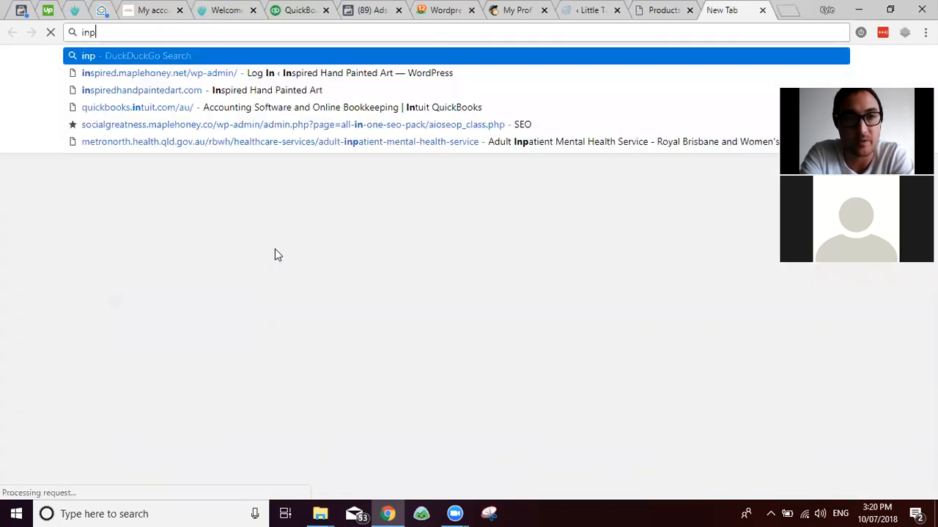
{"action": "type", "text": "ired"}
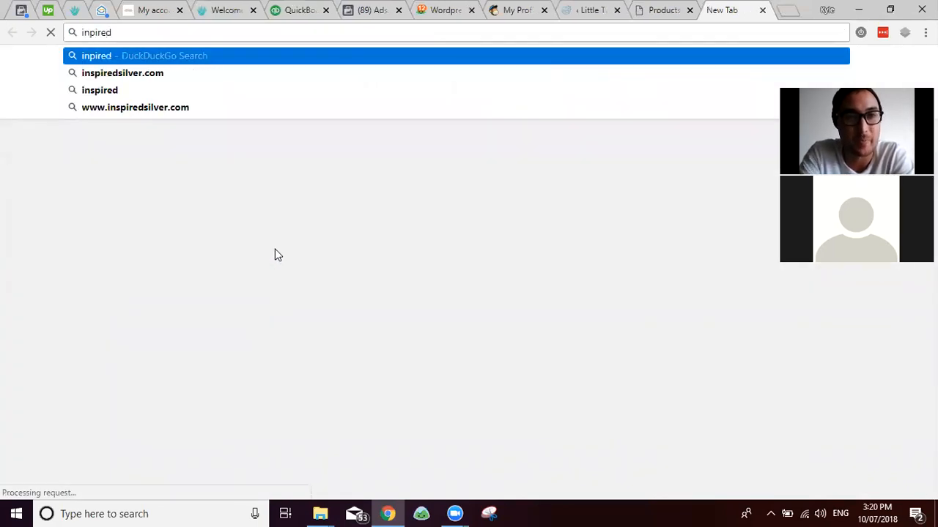
{"action": "key", "text": "BackSpace"}
{"action": "key", "text": "BackSpace"}
{"action": "key", "text": "BackSpace"}
{"action": "key", "text": "BackSpace"}
{"action": "key", "text": "BackSpace"}
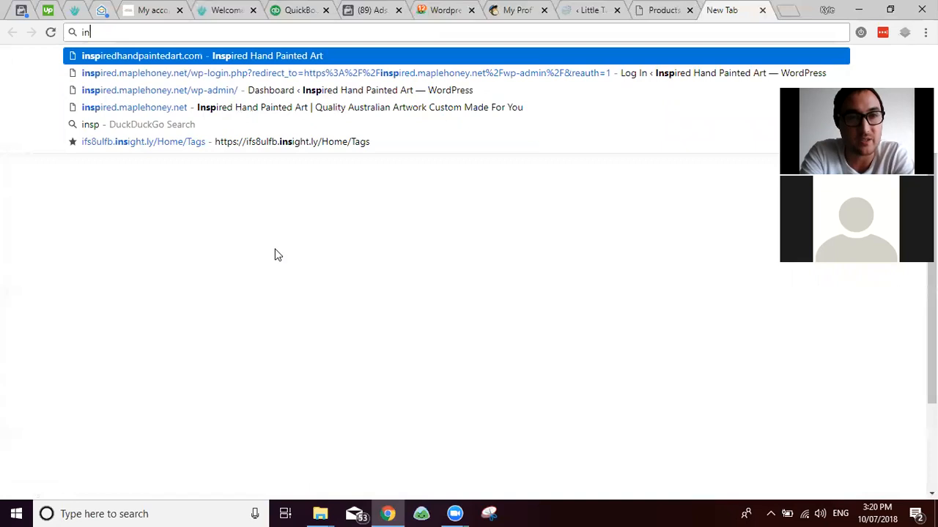
{"action": "type", "text": "spi"}
{"action": "key", "text": "Return"}
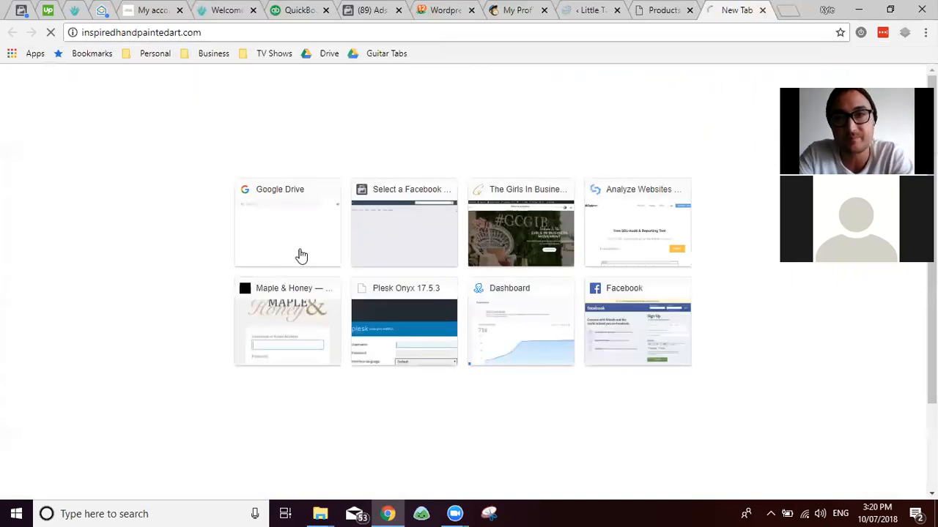
{"action": "key", "text": "ctrl+shift+Tab"}
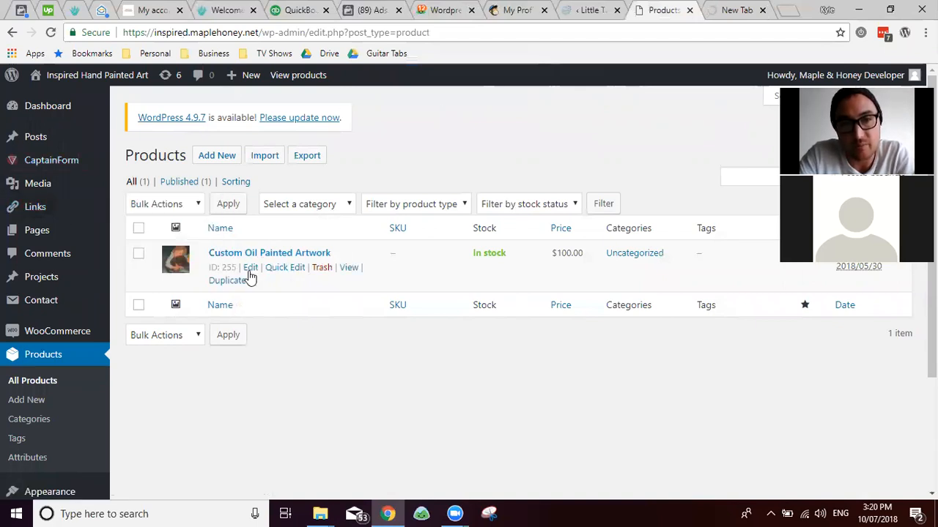
Step: Edit Custom Oil Painted Artwork and delete the opening Elementor div tags from its description
{"action": "left_click", "coordinate": [250, 269]}
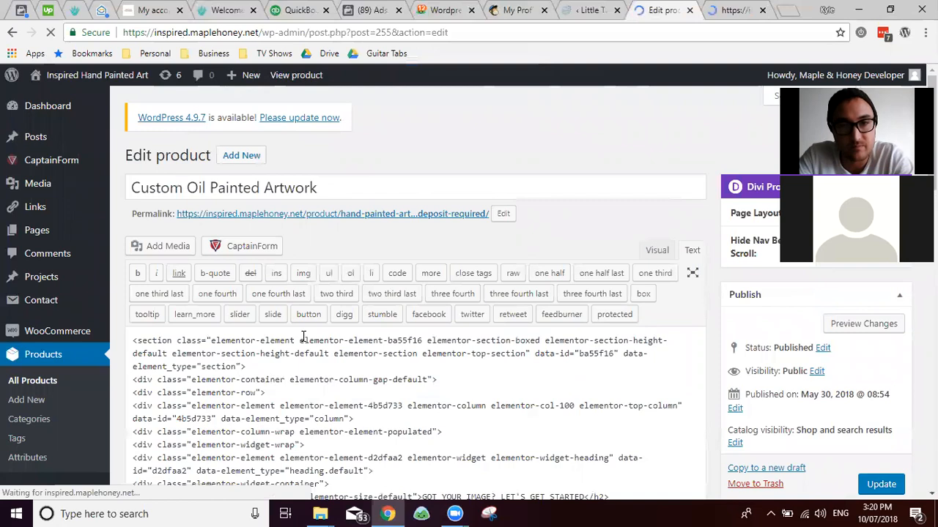
{"action": "scroll", "coordinate": [302, 322], "scroll_direction": "down", "scroll_amount": 8}
{"action": "scroll", "coordinate": [302, 308], "scroll_direction": "up", "scroll_amount": 4}
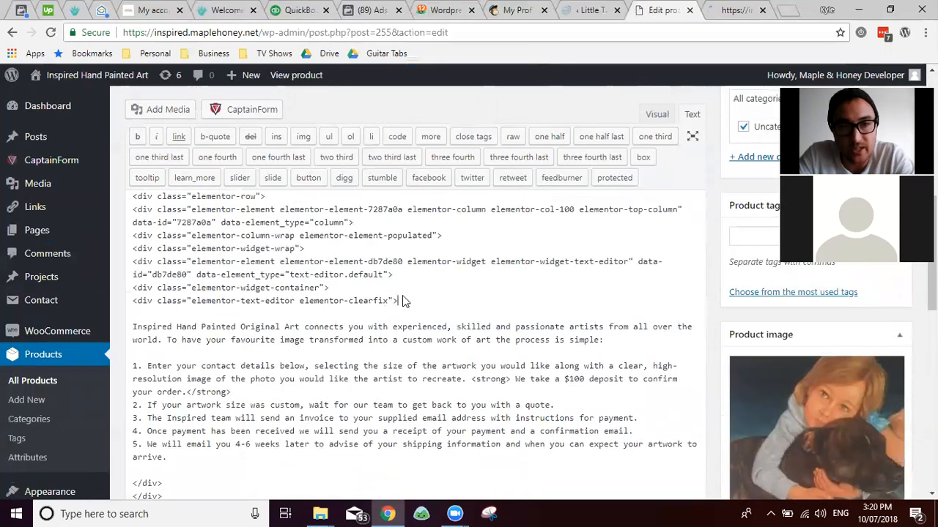
{"action": "left_click", "coordinate": [403, 295]}
{"action": "key", "text": "Down"}
{"action": "key", "text": "shift+Up"}
{"action": "key", "text": "shift+Up"}
{"action": "key", "text": "shift+Up"}
{"action": "key", "text": "shift+Up"}
{"action": "key", "text": "shift+Up"}
{"action": "key", "text": "shift+Up"}
{"action": "key", "text": "shift+Up"}
{"action": "key", "text": "shift+Up"}
{"action": "key", "text": "shift+Up"}
{"action": "key", "text": "shift+Up"}
{"action": "key", "text": "shift+Up"}
{"action": "key", "text": "shift+Up"}
{"action": "key", "text": "shift+Up"}
{"action": "key", "text": "shift+Up"}
{"action": "key", "text": "shift+Up"}
{"action": "key", "text": "shift+Up"}
{"action": "key", "text": "shift+Up"}
{"action": "key", "text": "shift+Up"}
{"action": "key", "text": "shift+Up"}
{"action": "key", "text": "shift+Up"}
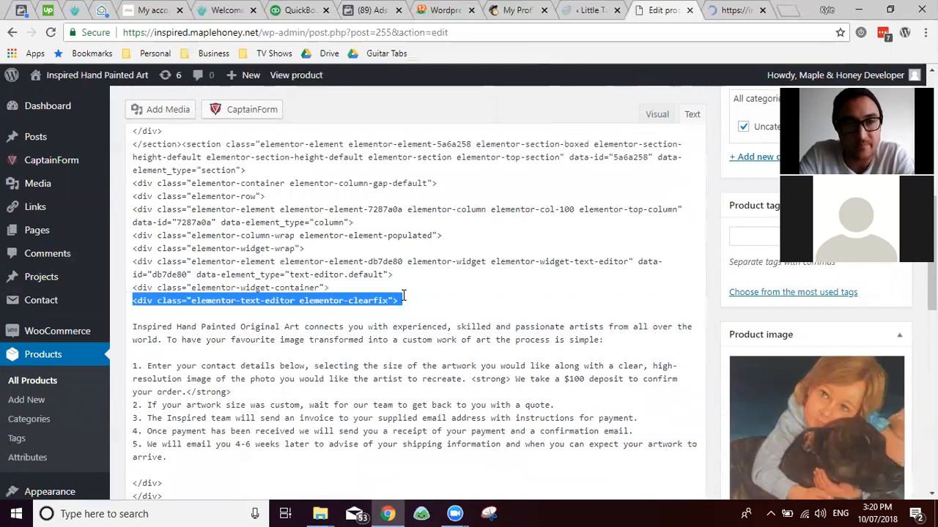
{"action": "key", "text": "shift+Up"}
{"action": "key", "text": "shift+Up"}
{"action": "key", "text": "shift+Up"}
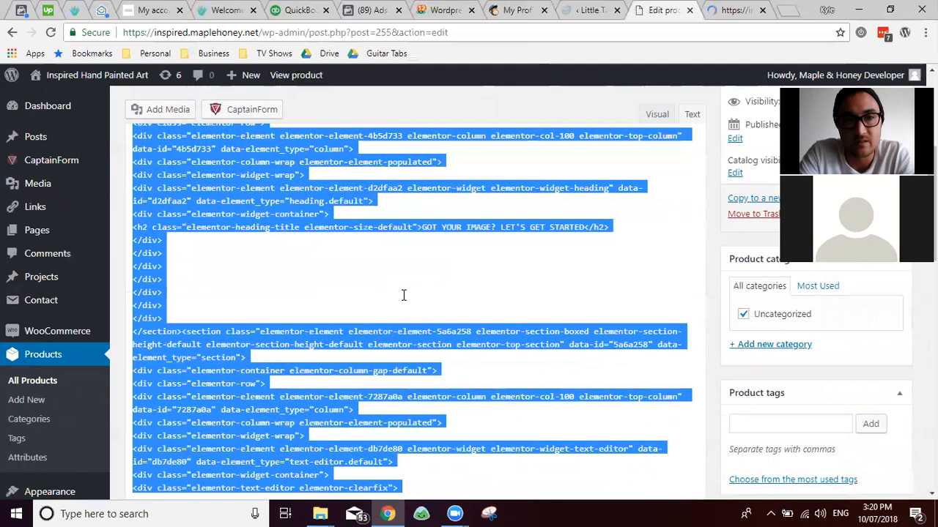
{"action": "key", "text": "BackSpace"}
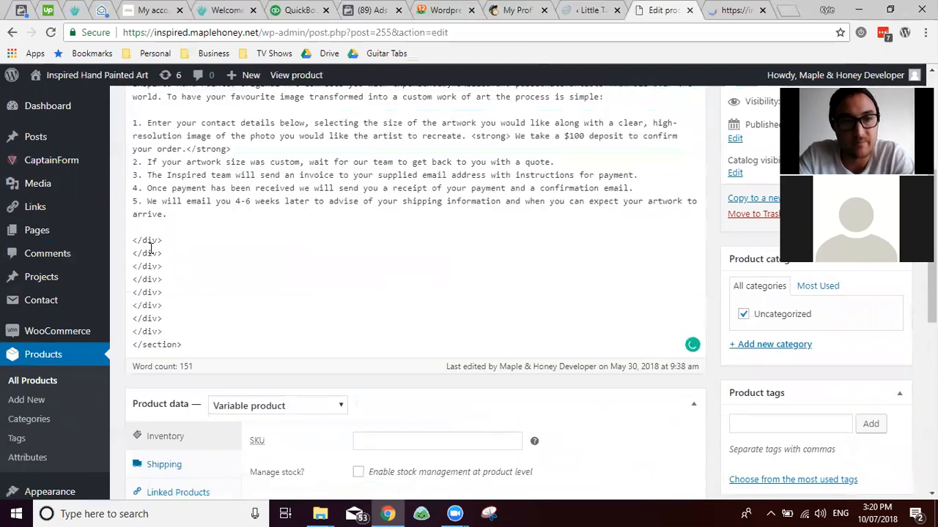
Step: Delete the trailing closing </div> and </section> tags from the description
{"action": "scroll", "coordinate": [142, 293], "scroll_direction": "up", "scroll_amount": 4}
{"action": "scroll", "coordinate": [142, 329], "scroll_direction": "down", "scroll_amount": 3}
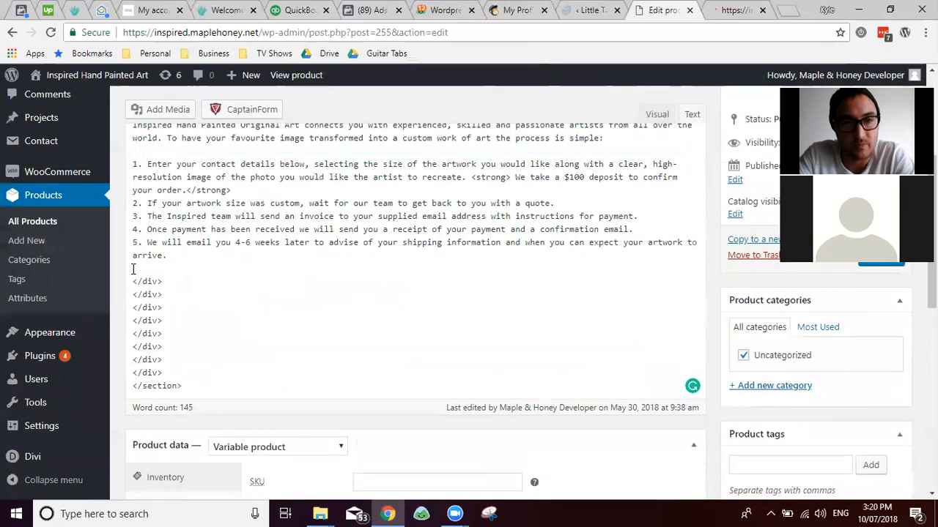
{"action": "key", "text": "shift+Down"}
{"action": "key", "text": "shift+Down"}
{"action": "key", "text": "shift+Down"}
{"action": "key", "text": "shift+Down"}
{"action": "key", "text": "shift+Down"}
{"action": "key", "text": "shift+Down"}
{"action": "key", "text": "shift+Down"}
{"action": "key", "text": "shift+Down"}
{"action": "key", "text": "shift+Down"}
{"action": "key", "text": "shift+Down"}
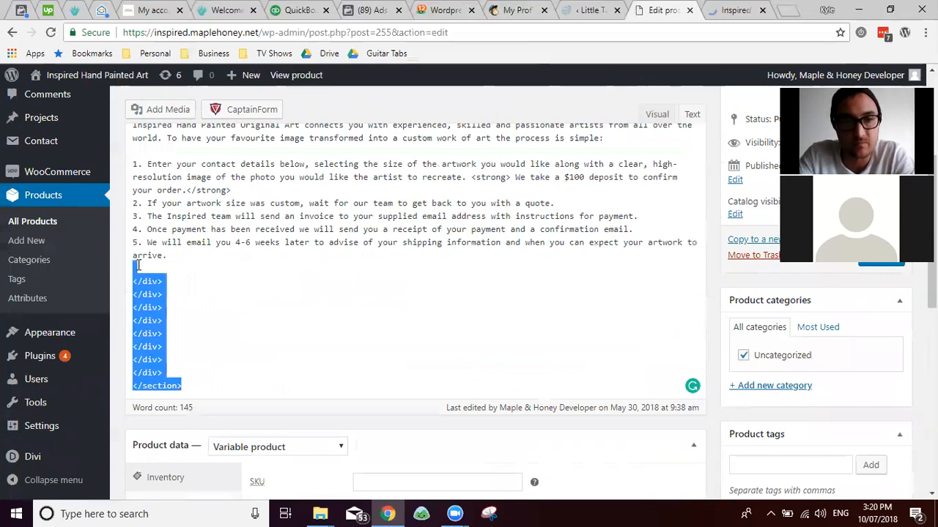
{"action": "key", "text": "BackSpace"}
{"action": "scroll", "coordinate": [708, 174], "scroll_direction": "up", "scroll_amount": 3}
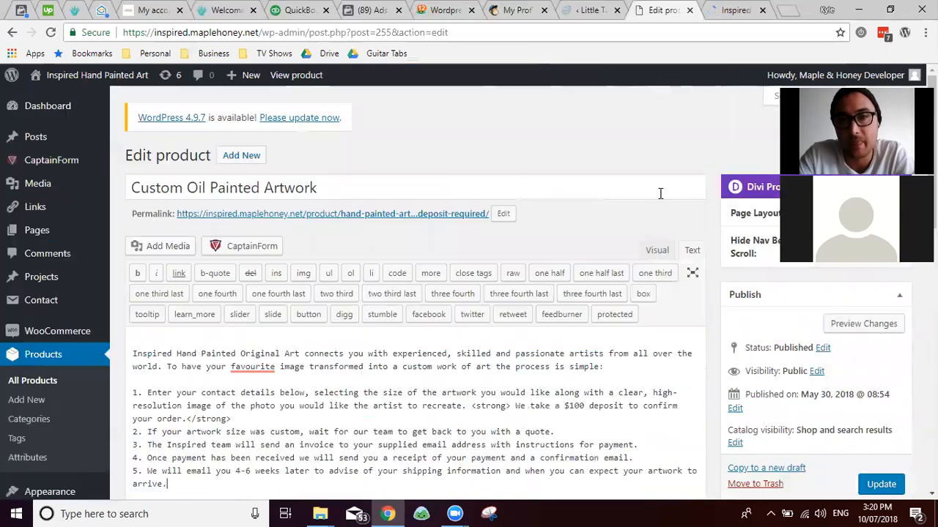
Step: Switch the description to the Visual editor, leaving the product title unchanged
{"action": "left_click", "coordinate": [650, 252]}
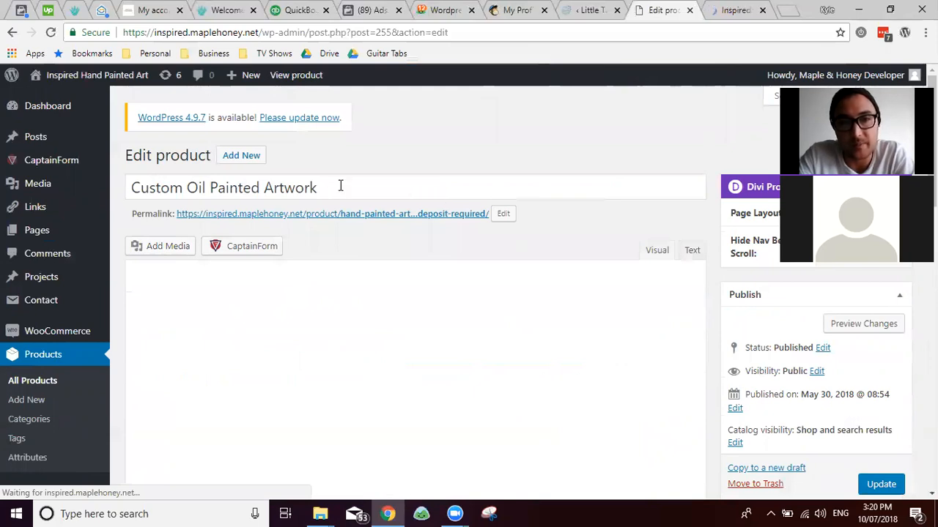
{"action": "triple_click", "coordinate": [140, 188]}
{"action": "scroll", "coordinate": [319, 142], "scroll_direction": "down", "scroll_amount": 3}
{"action": "scroll", "coordinate": [316, 174], "scroll_direction": "up", "scroll_amount": 3}
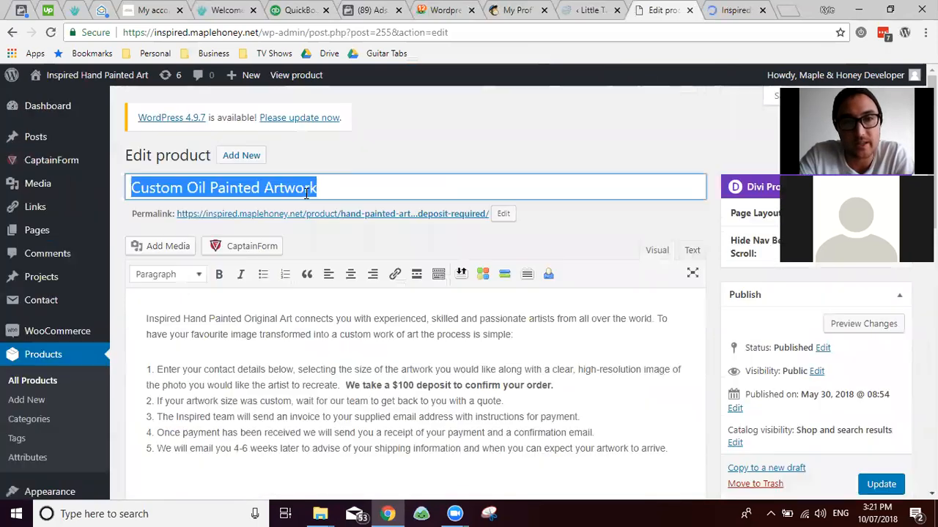
{"action": "left_click", "coordinate": [338, 188]}
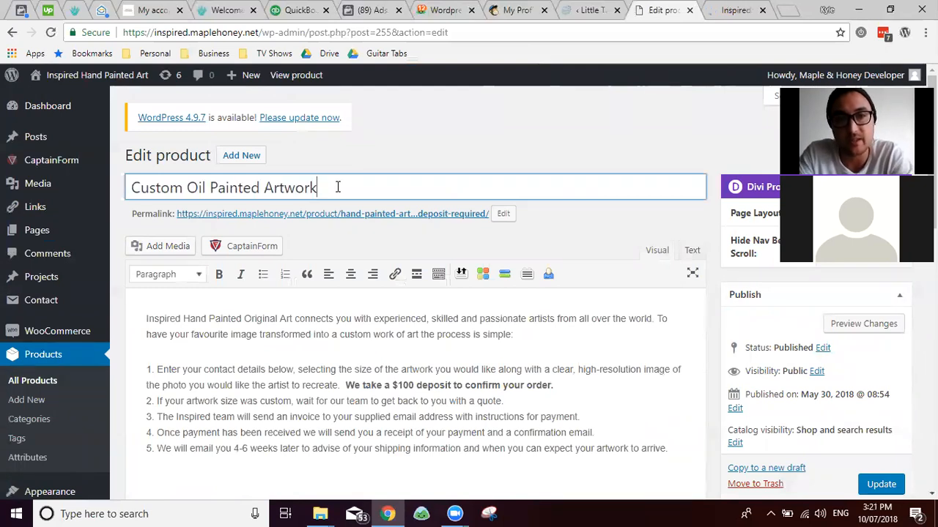
{"action": "double_click", "coordinate": [338, 188]}
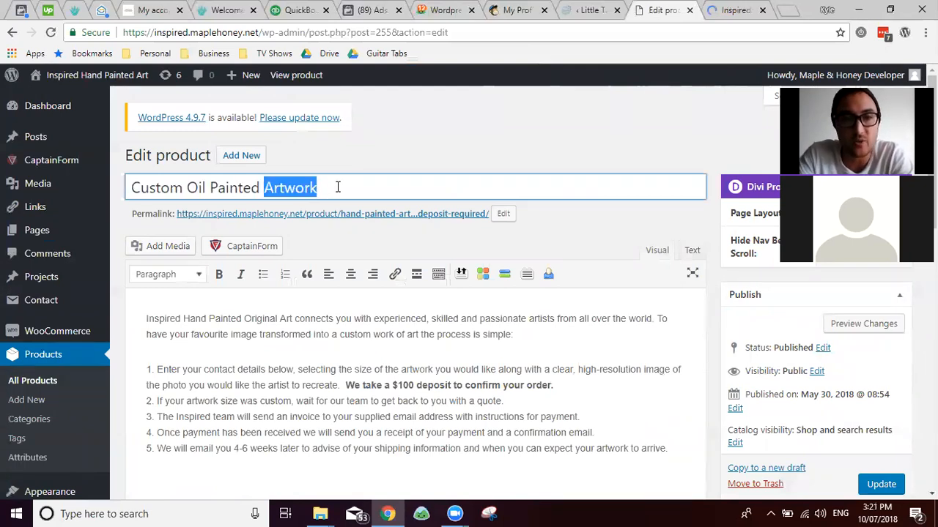
{"action": "triple_click", "coordinate": [243, 185]}
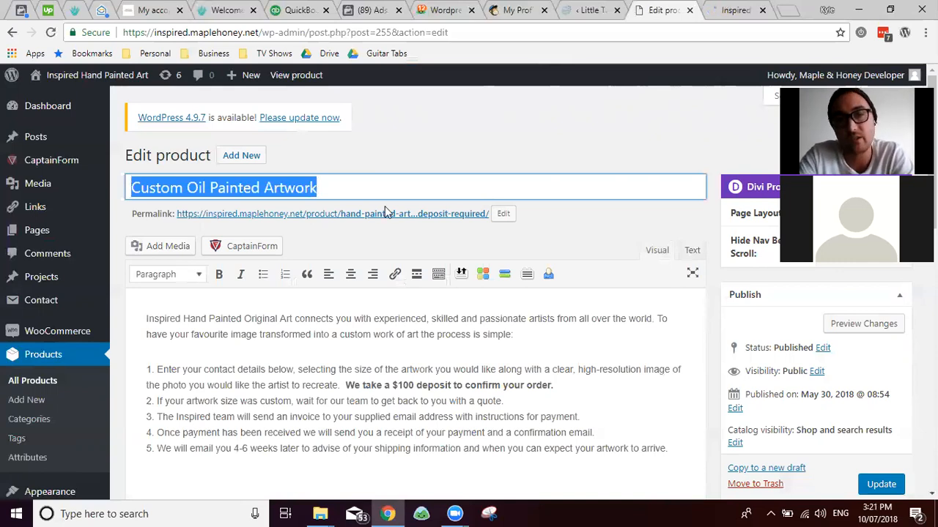
{"action": "left_click", "coordinate": [333, 185]}
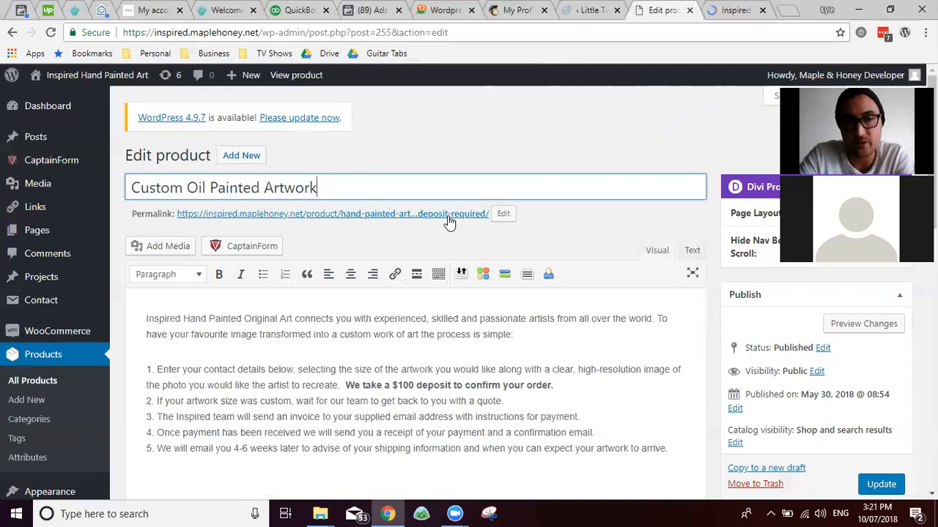
Step: Shorten the permalink slug to hand-painted-artwork by removing '-100-deposit-required'
{"action": "left_click", "coordinate": [501, 216]}
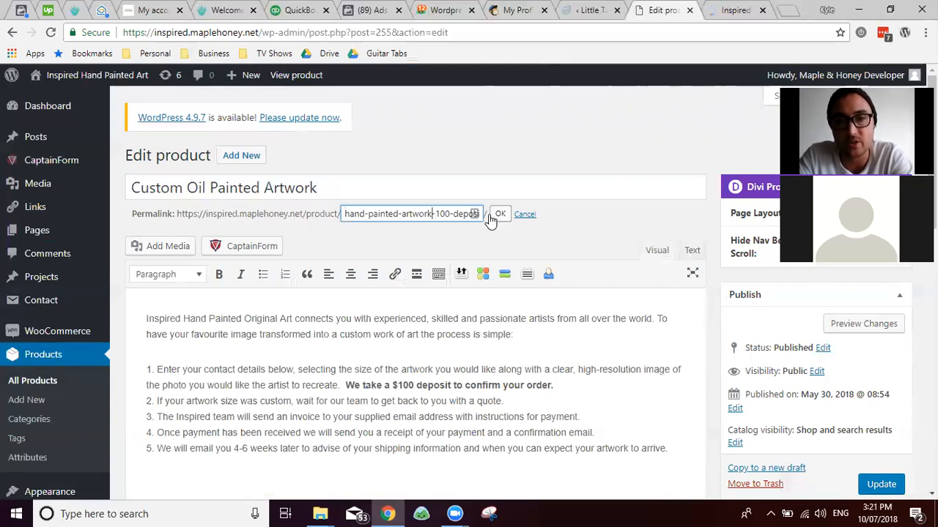
{"action": "key", "text": "shift+End"}
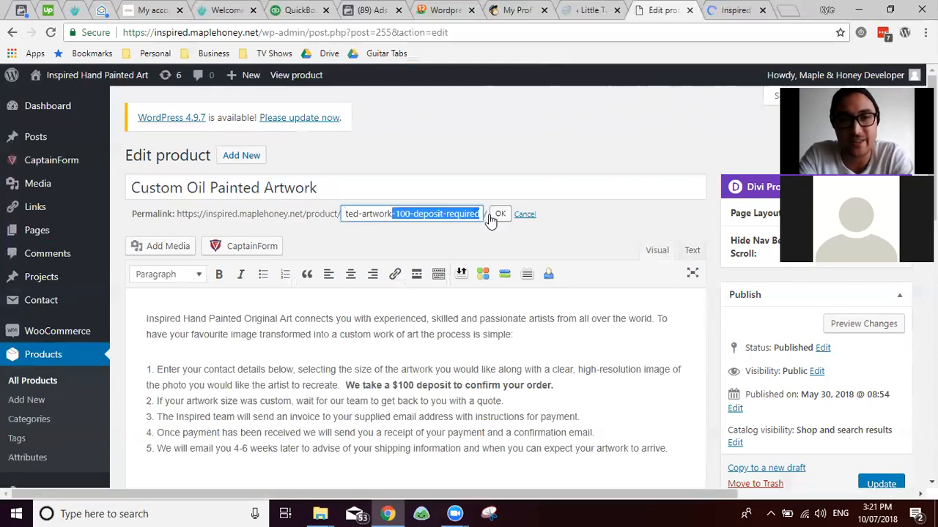
{"action": "key", "text": "BackSpace"}
{"action": "left_click", "coordinate": [504, 213]}
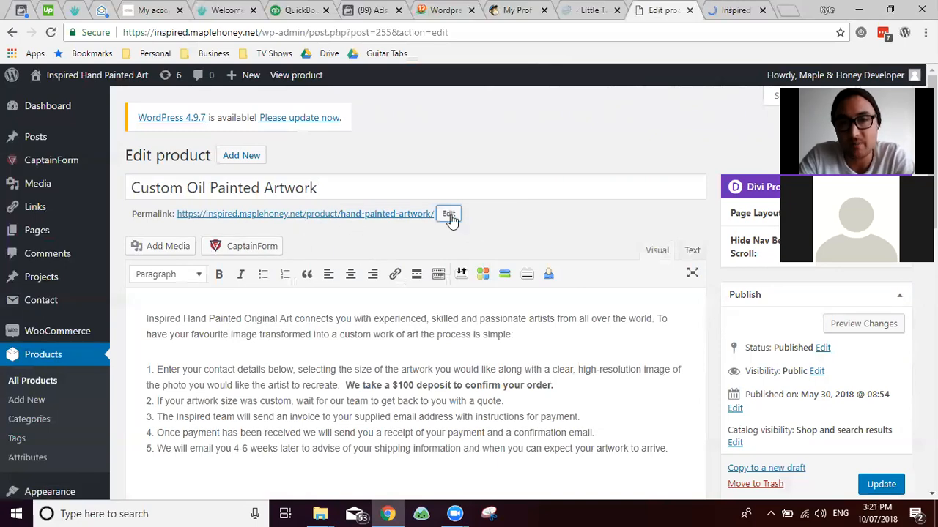
{"action": "scroll", "coordinate": [437, 237], "scroll_direction": "down", "scroll_amount": 2}
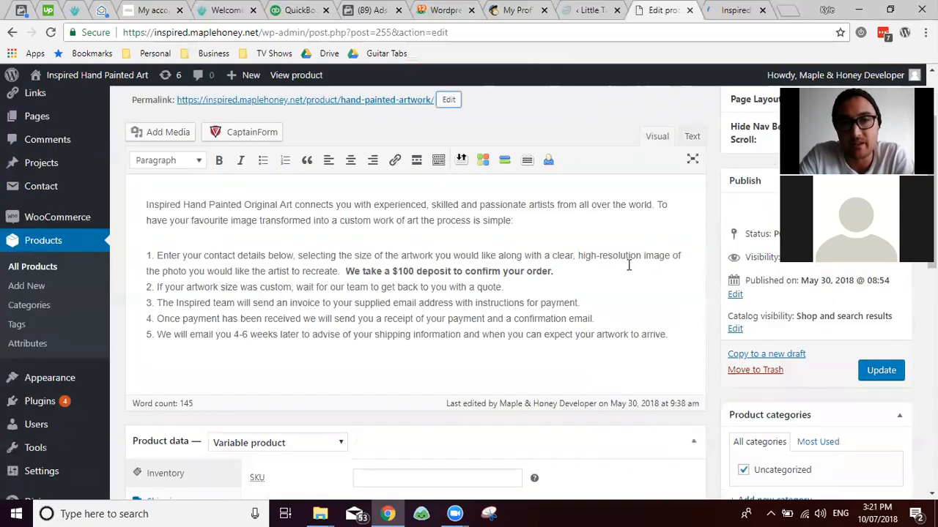
{"action": "scroll", "coordinate": [711, 236], "scroll_direction": "down", "scroll_amount": 3}
{"action": "scroll", "coordinate": [709, 238], "scroll_direction": "up", "scroll_amount": 3}
{"action": "scroll", "coordinate": [528, 308], "scroll_direction": "up", "scroll_amount": 1}
{"action": "scroll", "coordinate": [457, 362], "scroll_direction": "down", "scroll_amount": 1}
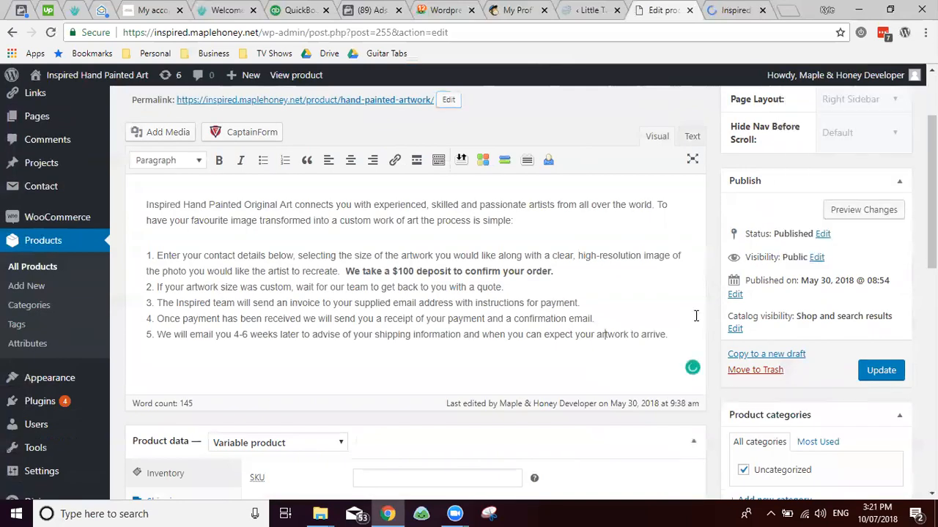
Step: Preview the Custom Oil Painted Artwork product page in a new tab
{"action": "left_click", "coordinate": [828, 209]}
{"action": "left_click", "coordinate": [611, 11]}
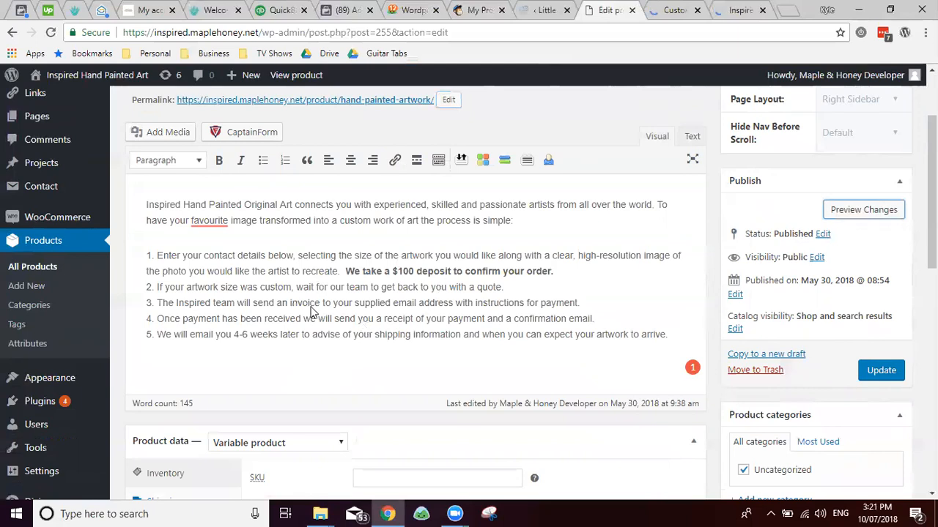
{"action": "key", "text": "ctrl+Tab"}
{"action": "scroll", "coordinate": [474, 196], "scroll_direction": "down", "scroll_amount": 10}
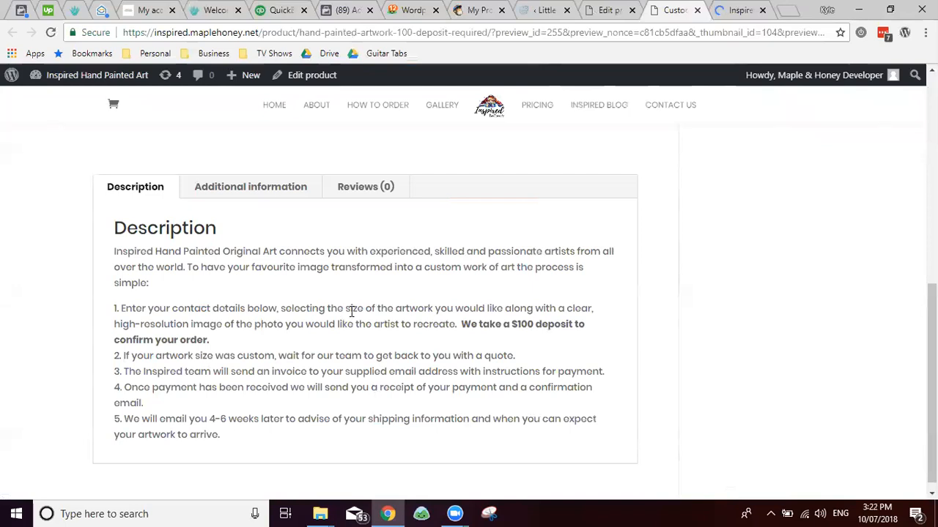
{"action": "scroll", "coordinate": [352, 312], "scroll_direction": "up", "scroll_amount": 2}
Step: Check the Painting Size additional information and empty Reviews (0), then return to the editor
{"action": "left_click", "coordinate": [262, 306]}
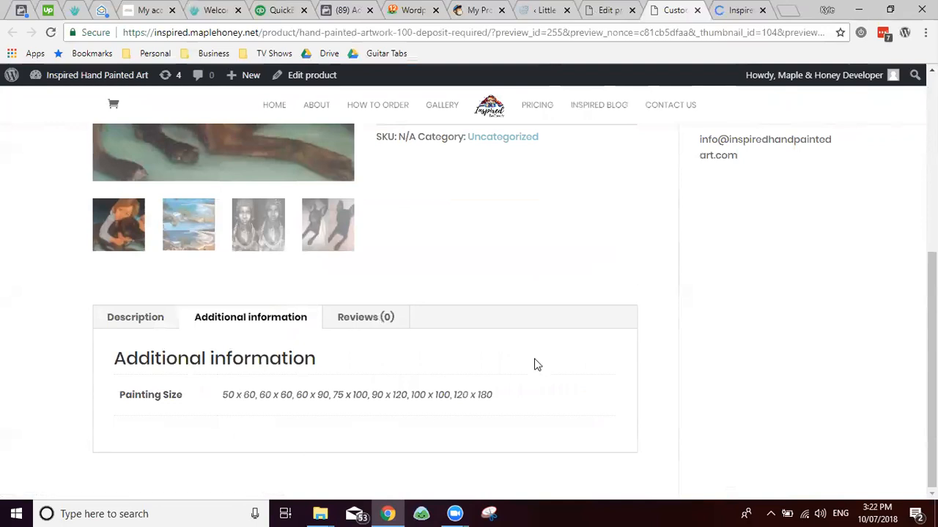
{"action": "triple_click", "coordinate": [152, 394]}
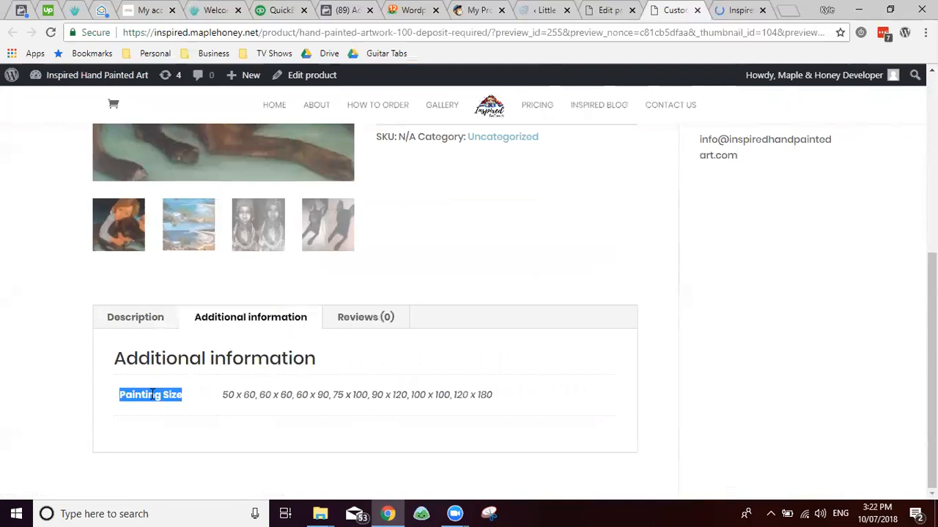
{"action": "left_click", "coordinate": [362, 325]}
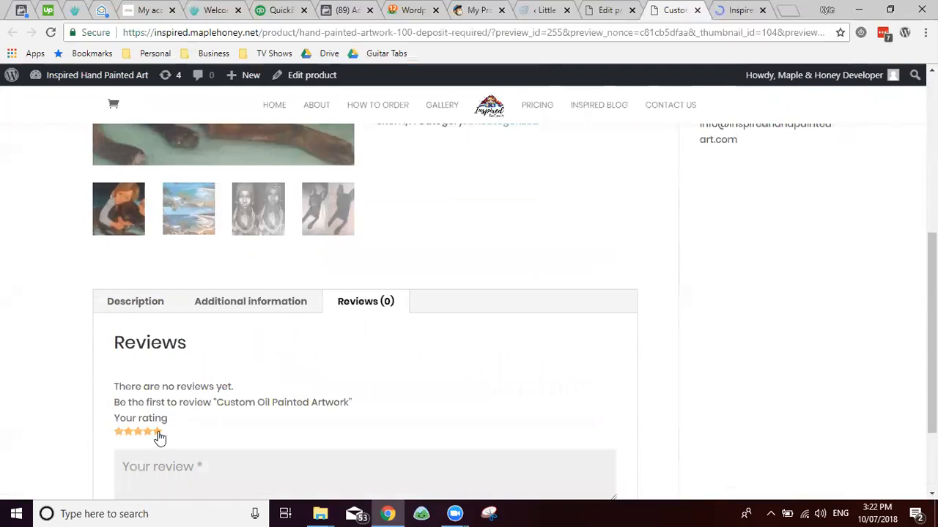
{"action": "scroll", "coordinate": [183, 410], "scroll_direction": "down", "scroll_amount": 2}
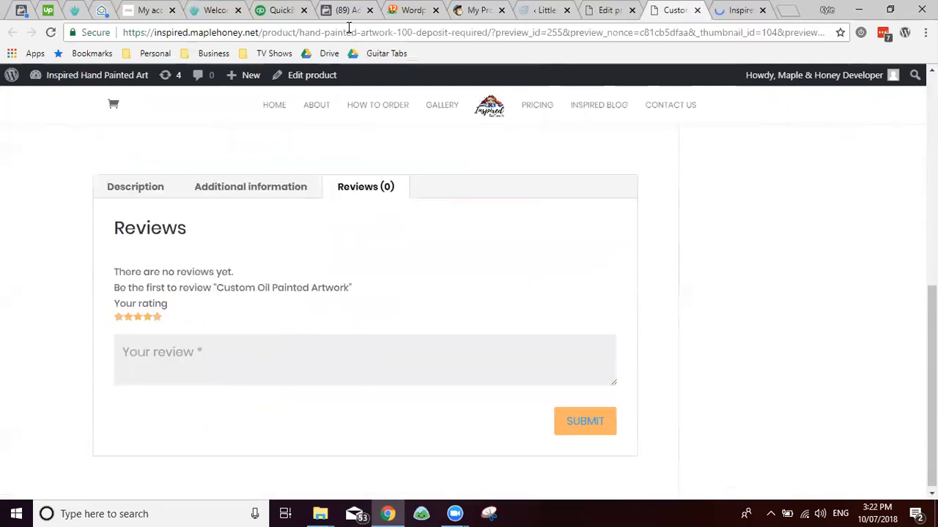
{"action": "key", "text": "ctrl+shift+Tab"}
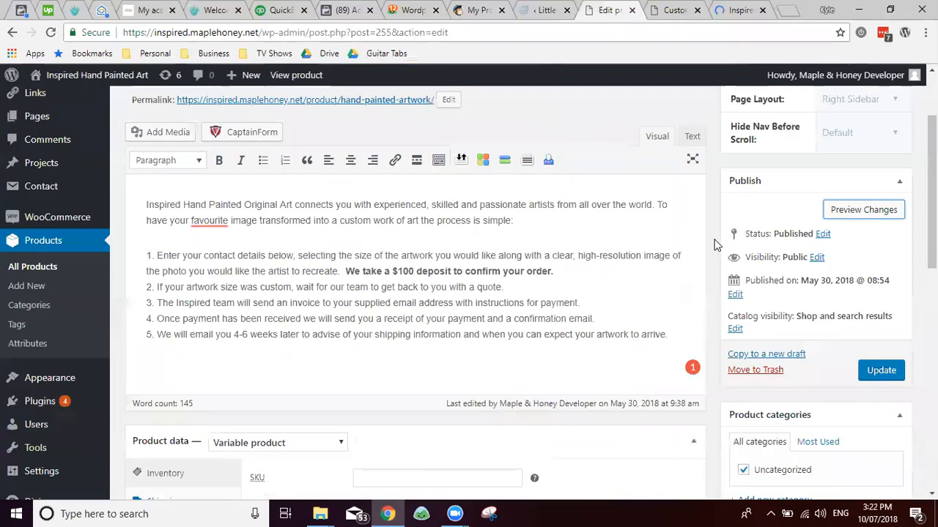
Step: Switch the short description editor to Visual mode
{"action": "scroll", "coordinate": [716, 244], "scroll_direction": "down", "scroll_amount": 5}
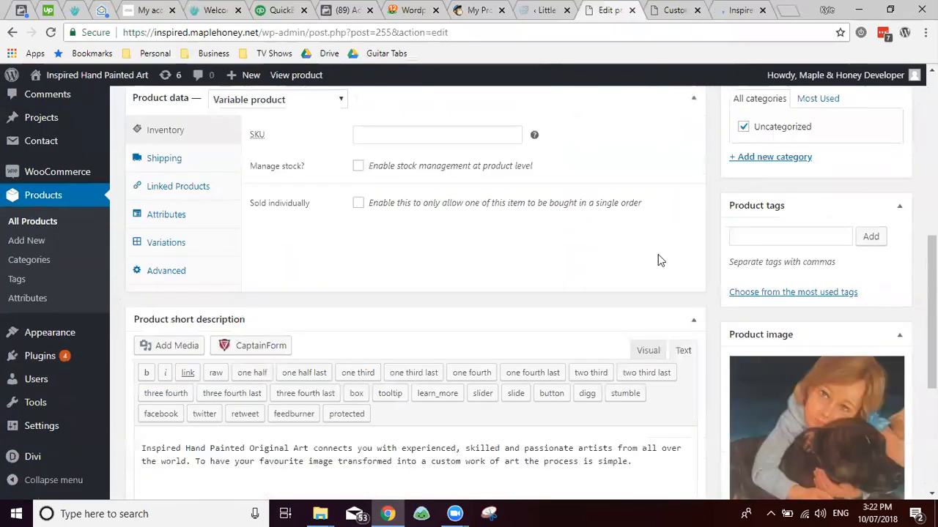
{"action": "left_click", "coordinate": [649, 350]}
{"action": "scroll", "coordinate": [370, 314], "scroll_direction": "up", "scroll_amount": 3}
{"action": "scroll", "coordinate": [371, 312], "scroll_direction": "down", "scroll_amount": 2}
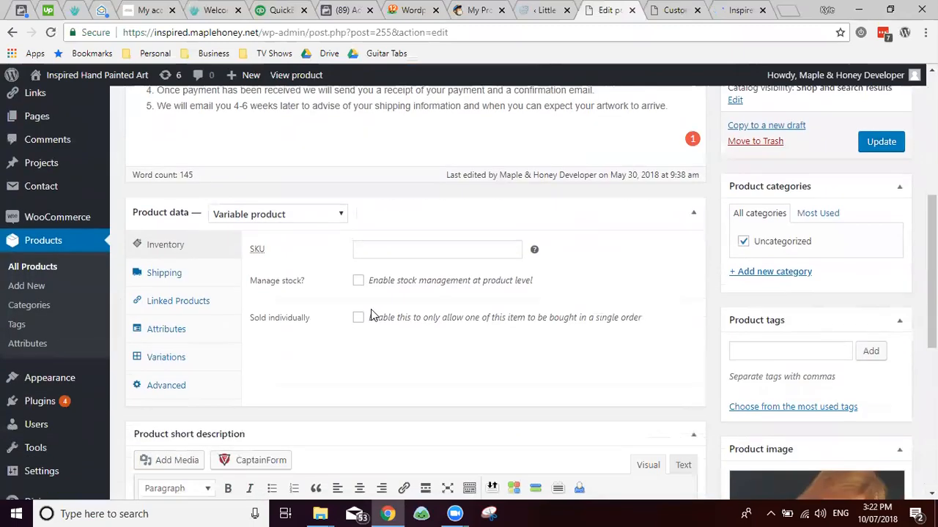
{"action": "scroll", "coordinate": [370, 314], "scroll_direction": "down", "scroll_amount": 2}
{"action": "scroll", "coordinate": [371, 314], "scroll_direction": "up", "scroll_amount": 2}
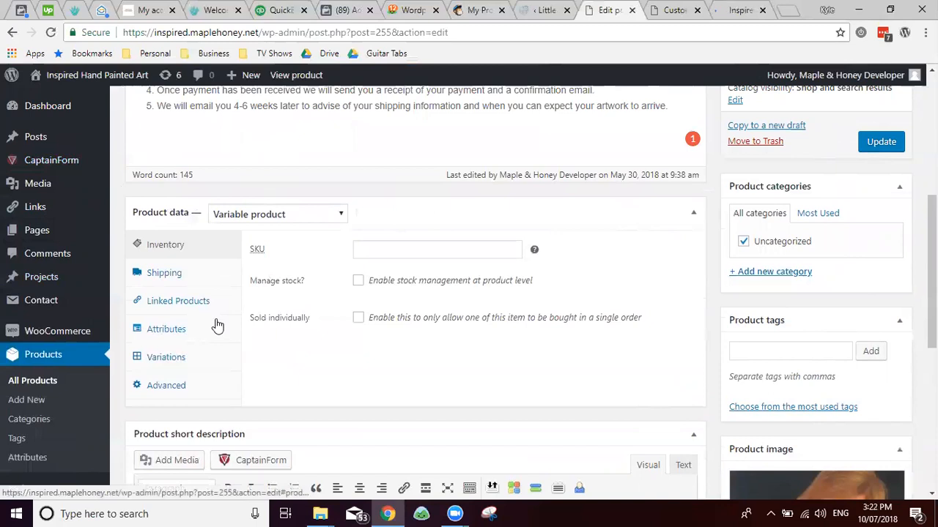
Step: Keep the product type as Variable product and leave Sold individually unchecked
{"action": "left_click", "coordinate": [263, 220]}
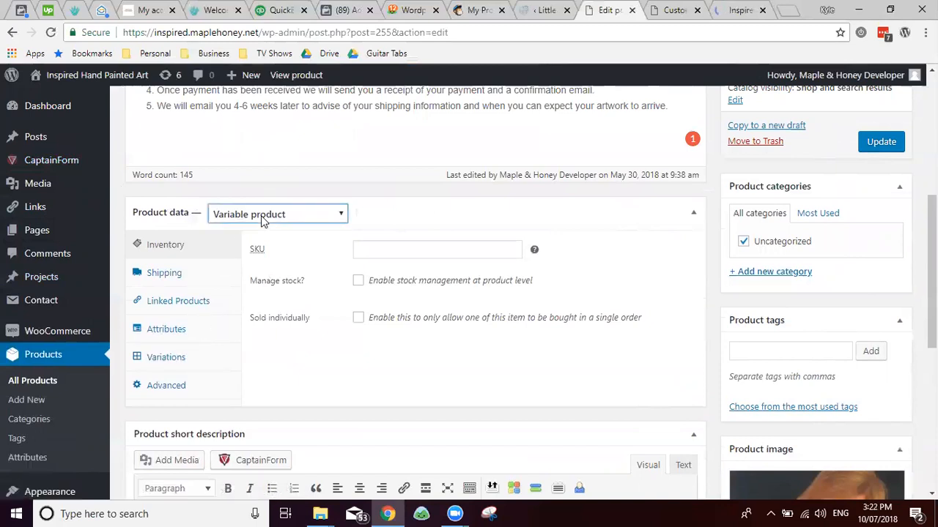
{"action": "left_click", "coordinate": [261, 215]}
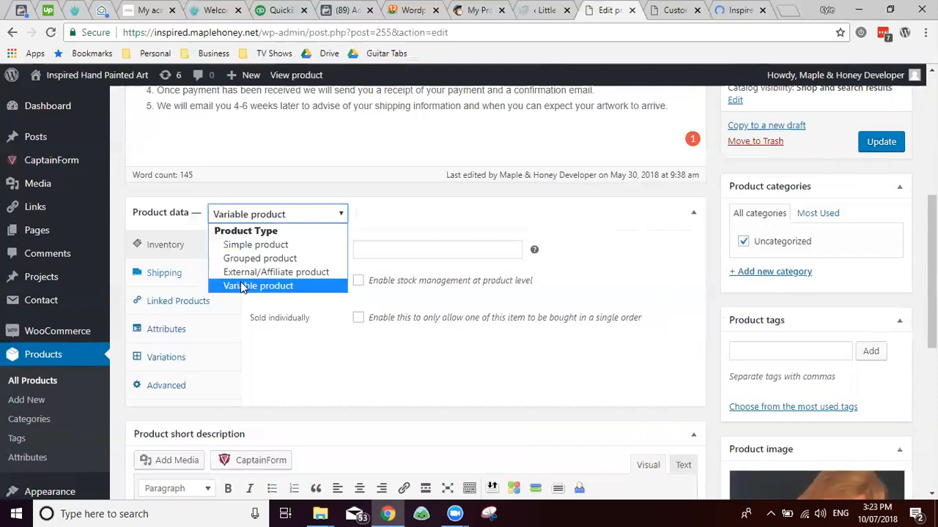
{"action": "left_click", "coordinate": [263, 319]}
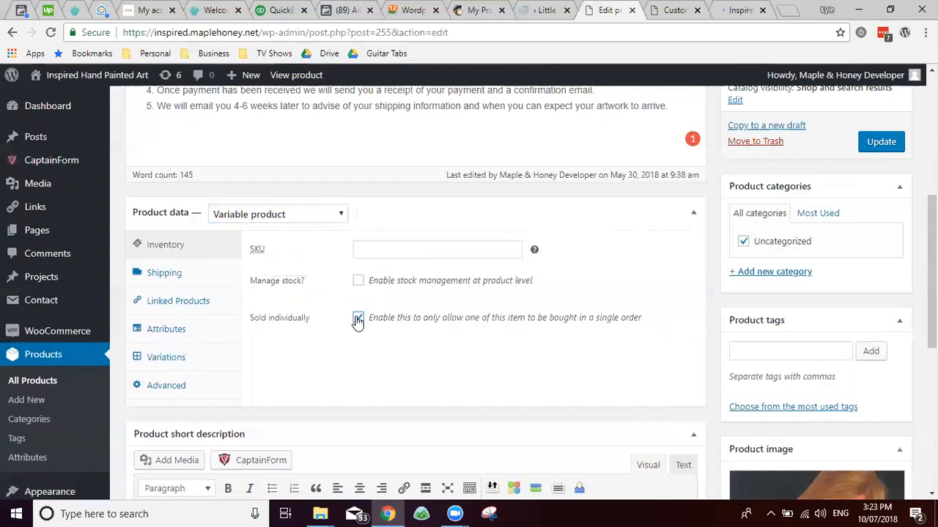
{"action": "left_click", "coordinate": [358, 320]}
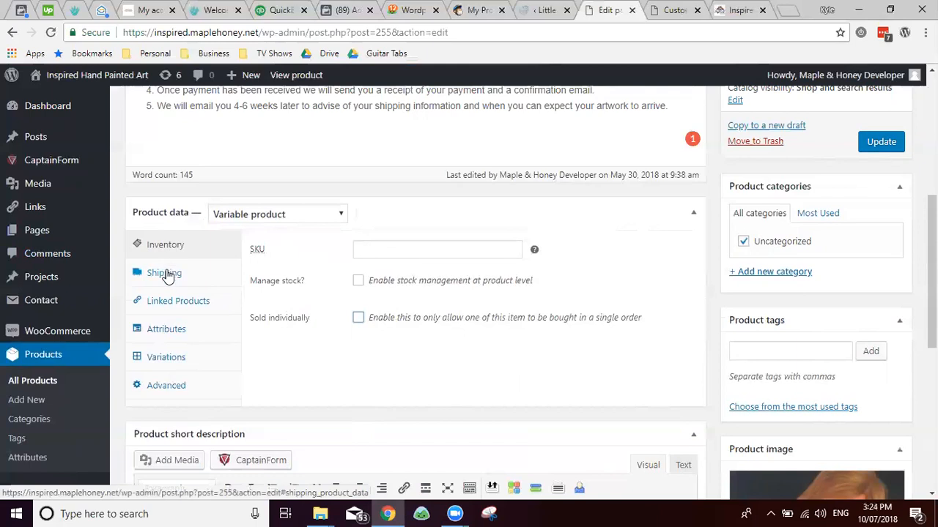
{"action": "left_click", "coordinate": [168, 273]}
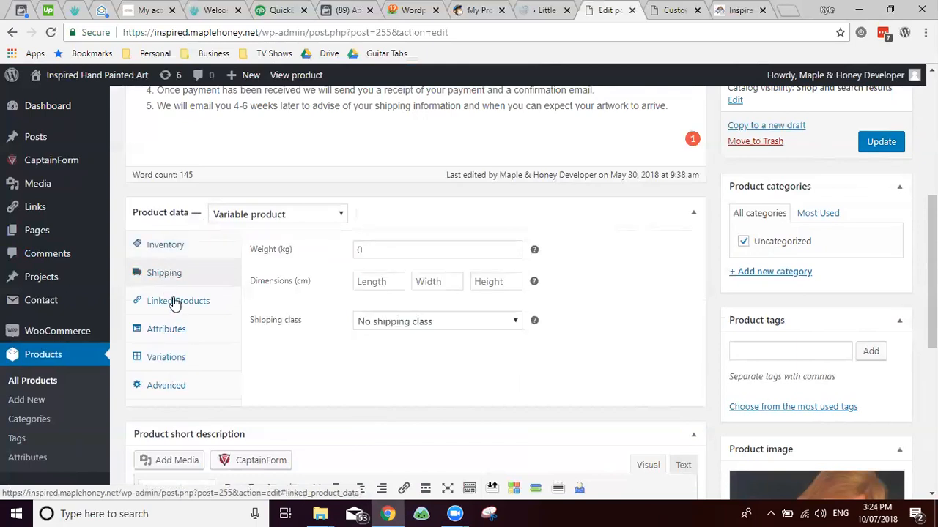
Step: Leave weight, length, width and height unchanged and keep No shipping class
{"action": "left_click", "coordinate": [366, 251]}
{"action": "left_click", "coordinate": [396, 282]}
{"action": "left_click", "coordinate": [428, 282]}
{"action": "left_click", "coordinate": [498, 284]}
{"action": "left_click", "coordinate": [372, 281]}
{"action": "left_click", "coordinate": [438, 282]}
{"action": "left_click", "coordinate": [477, 286]}
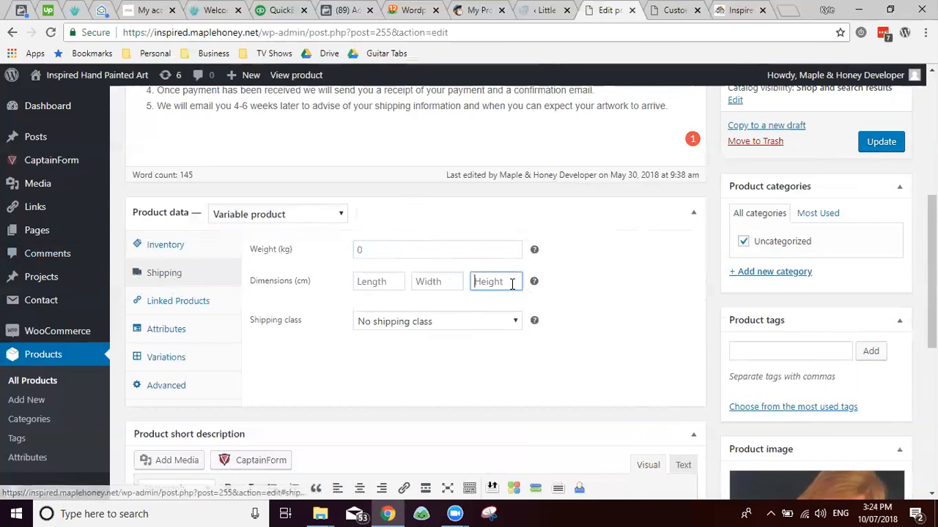
{"action": "left_click", "coordinate": [395, 321]}
{"action": "left_click", "coordinate": [395, 322]}
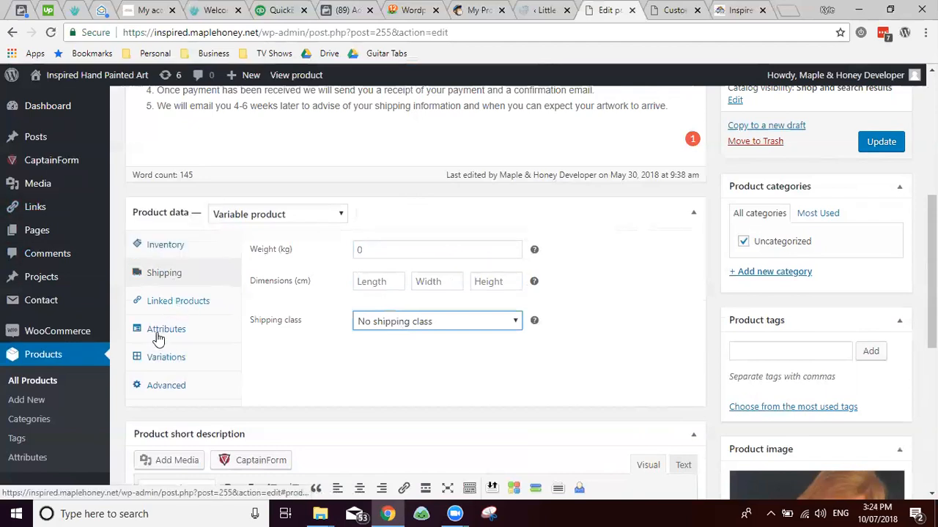
{"action": "left_click", "coordinate": [170, 307]}
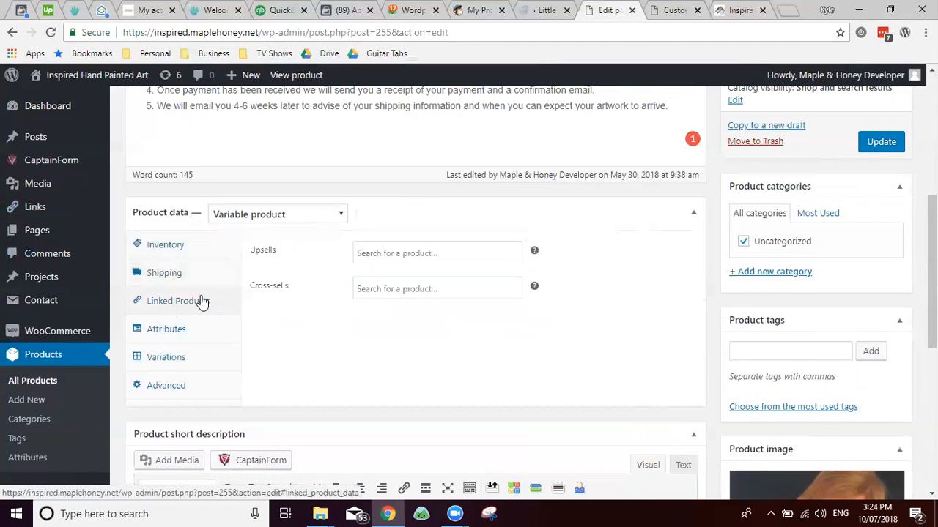
Step: Leave Upsells and Cross-sells empty and view the Painting Size attribute
{"action": "left_click", "coordinate": [378, 257]}
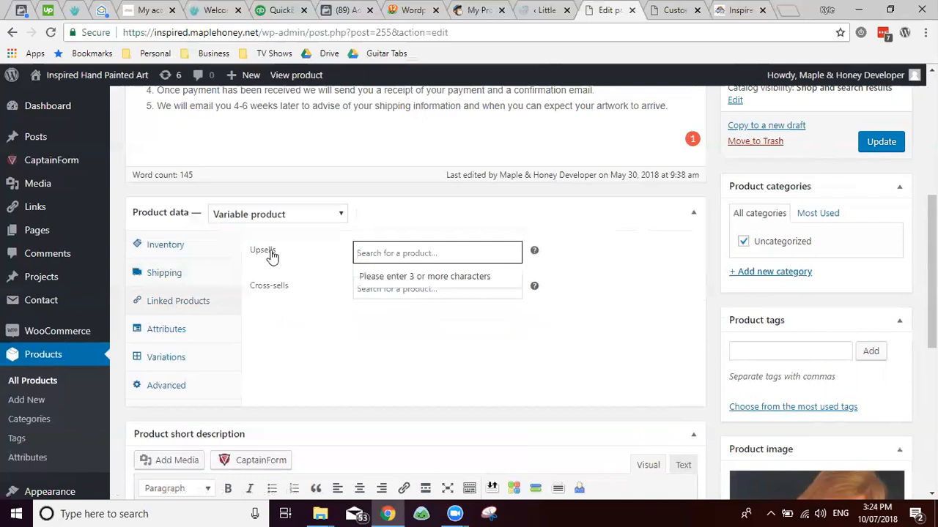
{"action": "left_click", "coordinate": [362, 292]}
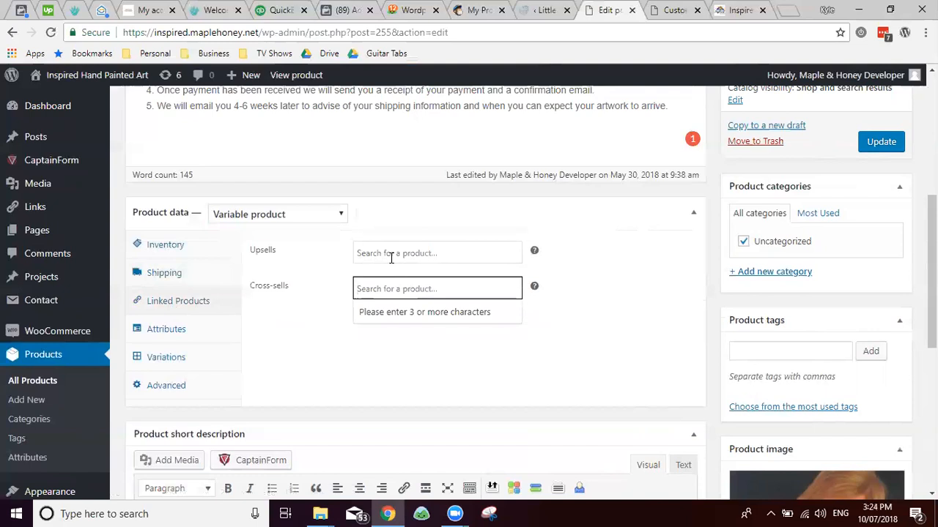
{"action": "left_click", "coordinate": [391, 257]}
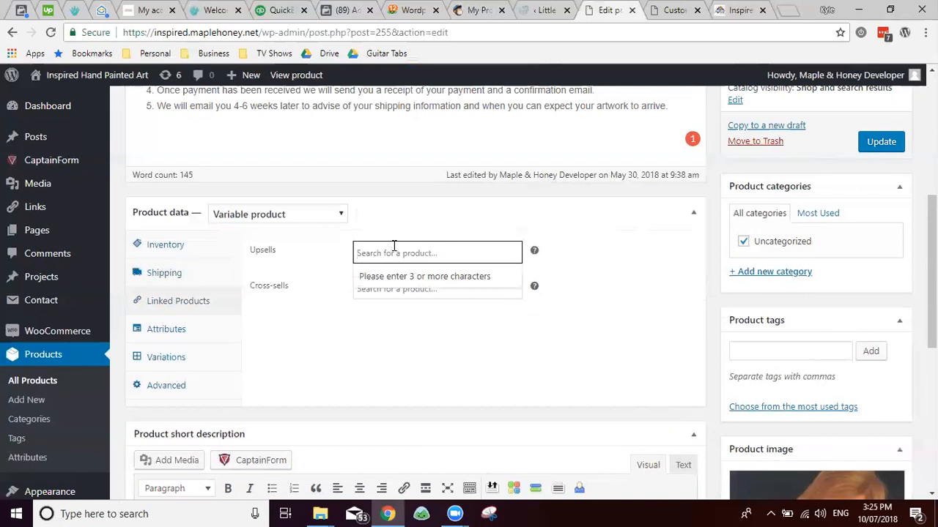
{"action": "left_click", "coordinate": [168, 331]}
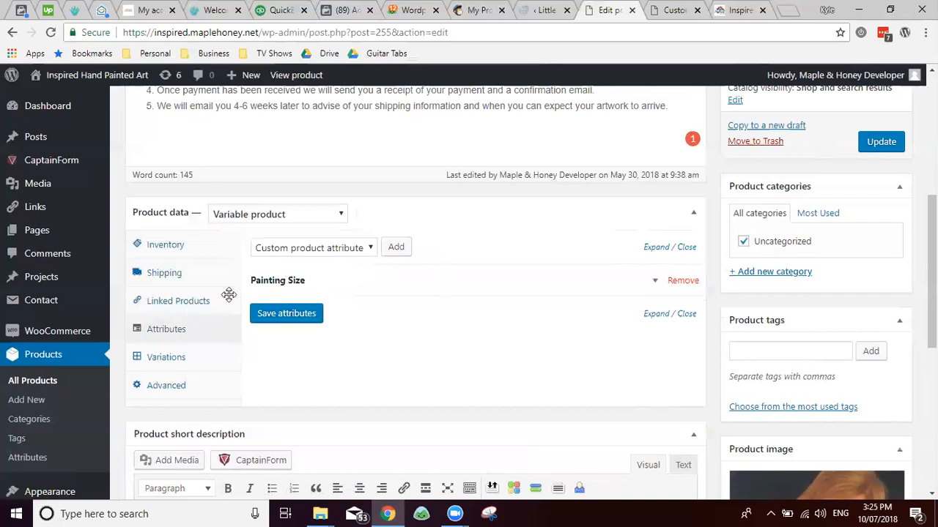
Step: Leave the custom attribute type unchanged and view the seven size variations, default 120 x 180
{"action": "left_click", "coordinate": [300, 247]}
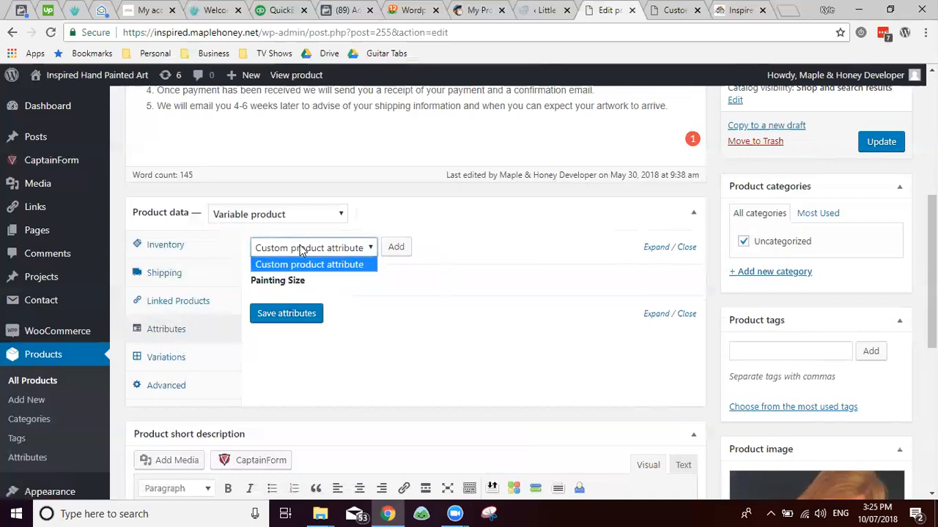
{"action": "left_click", "coordinate": [459, 253]}
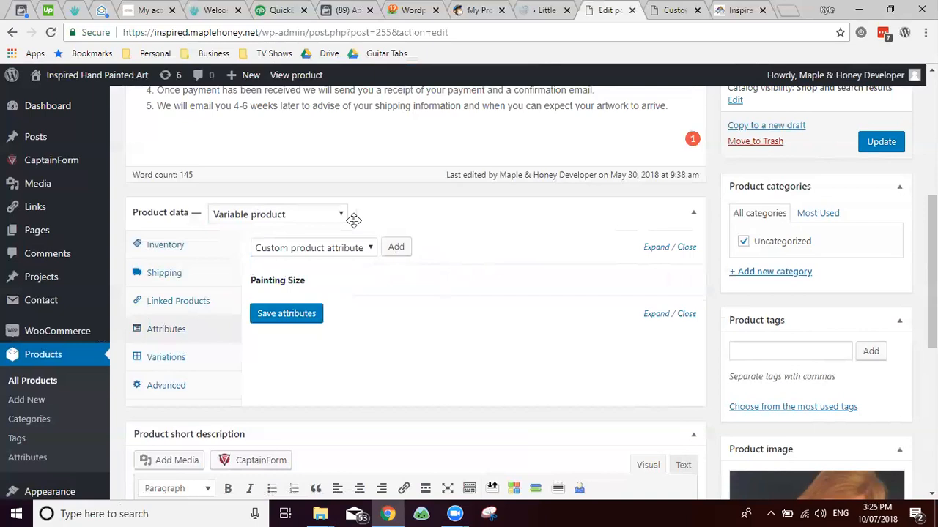
{"action": "left_click", "coordinate": [169, 359]}
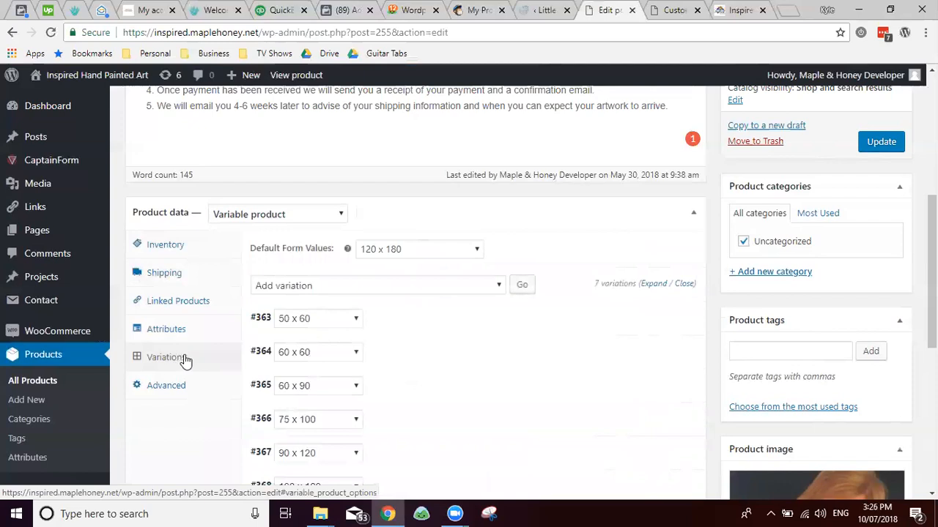
{"action": "left_click", "coordinate": [453, 322]}
{"action": "scroll", "coordinate": [512, 293], "scroll_direction": "down", "scroll_amount": 3}
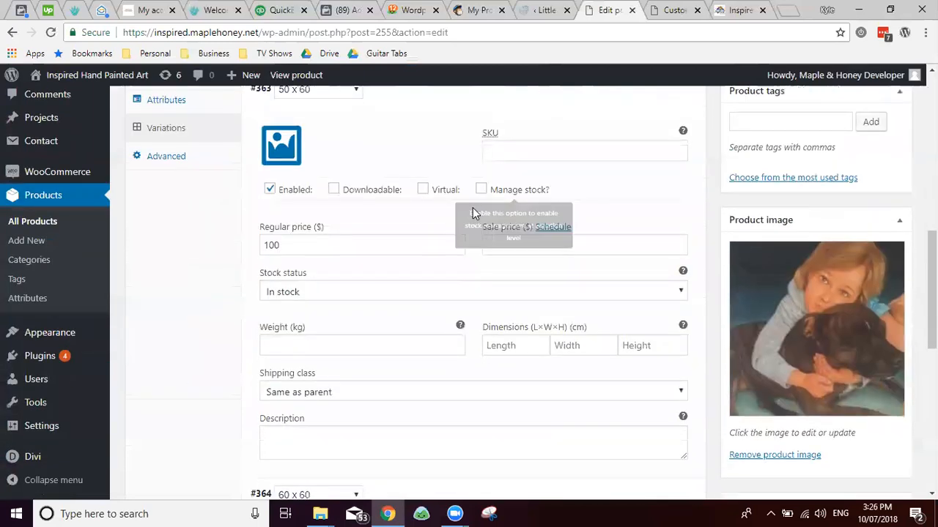
{"action": "scroll", "coordinate": [472, 213], "scroll_direction": "up", "scroll_amount": 3}
{"action": "left_click", "coordinate": [462, 316]}
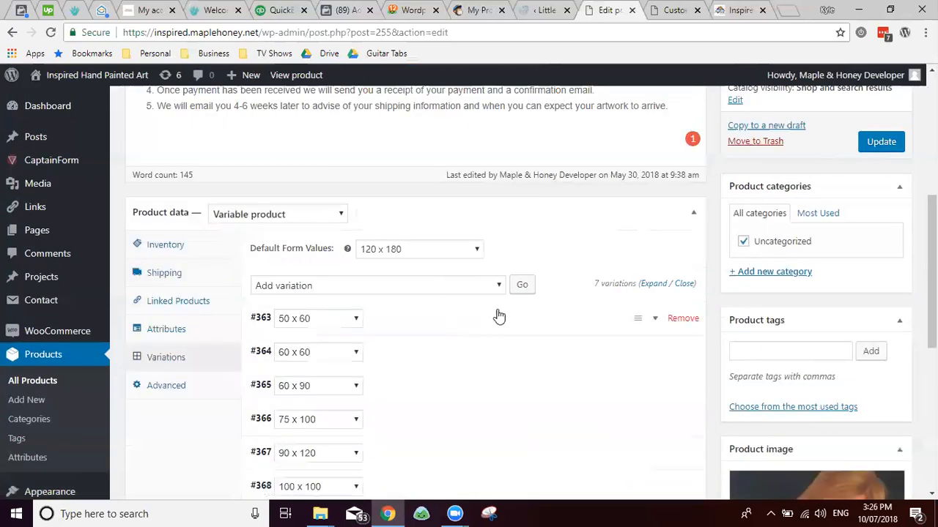
{"action": "scroll", "coordinate": [483, 308], "scroll_direction": "down", "scroll_amount": 2}
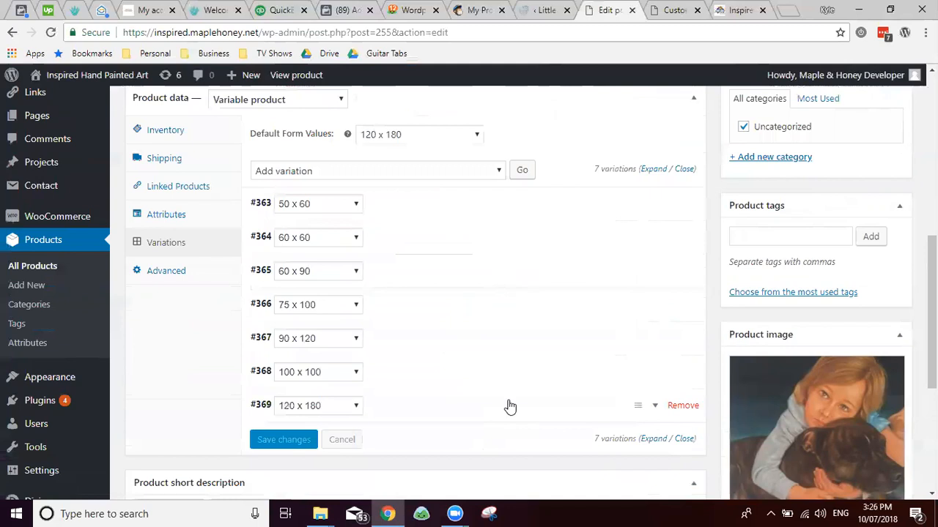
{"action": "left_click", "coordinate": [563, 406]}
{"action": "scroll", "coordinate": [634, 425], "scroll_direction": "down", "scroll_amount": 3}
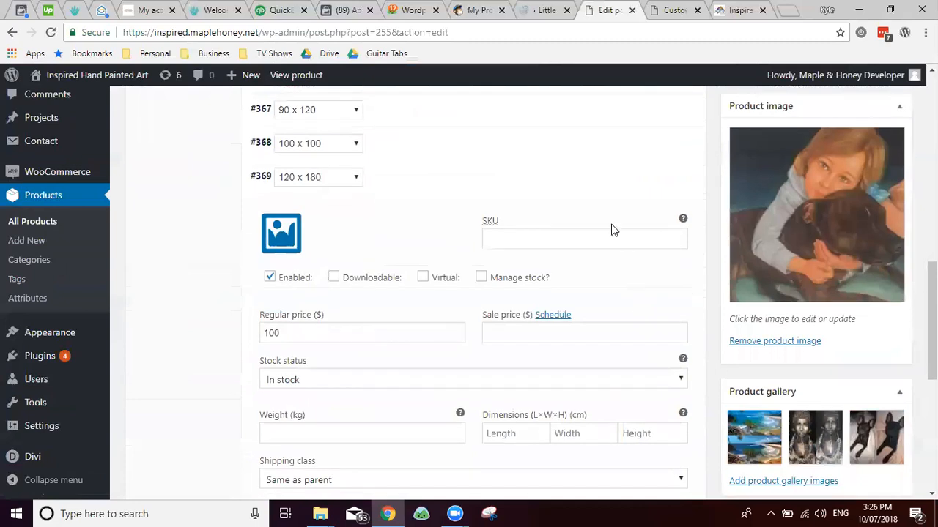
{"action": "left_click", "coordinate": [592, 165]}
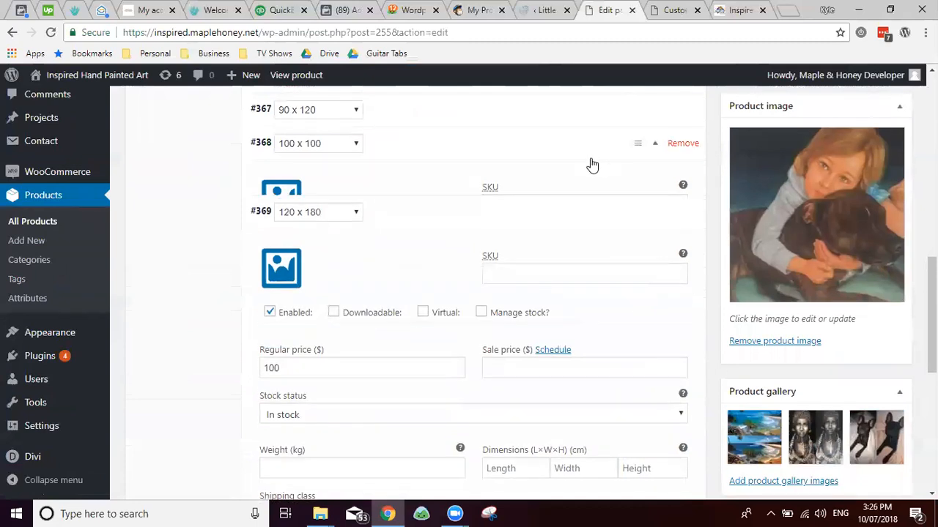
{"action": "scroll", "coordinate": [495, 249], "scroll_direction": "down", "scroll_amount": 2}
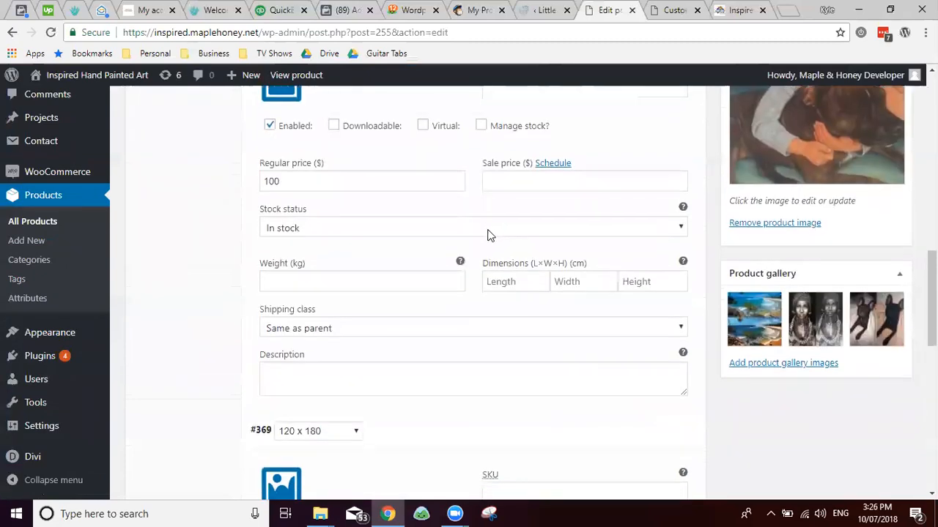
{"action": "scroll", "coordinate": [490, 236], "scroll_direction": "down", "scroll_amount": 6}
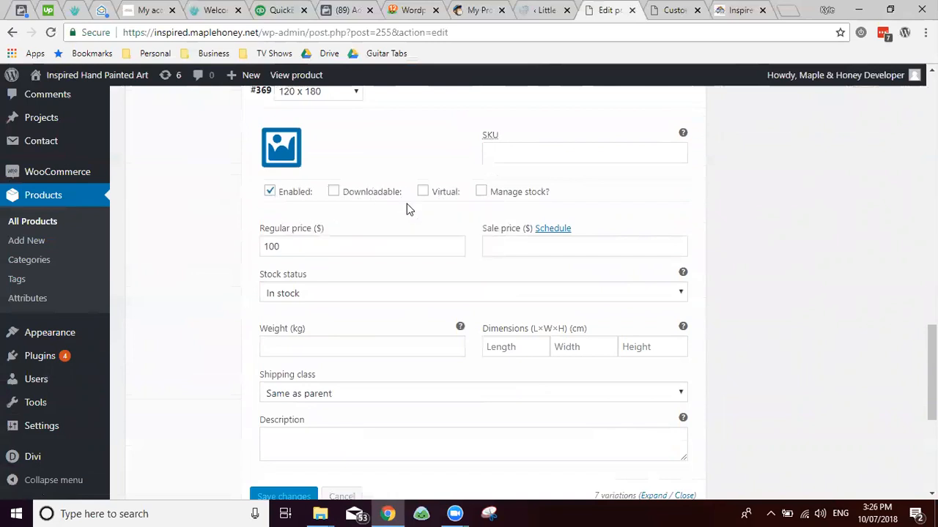
{"action": "mouse_move", "coordinate": [432, 192]}
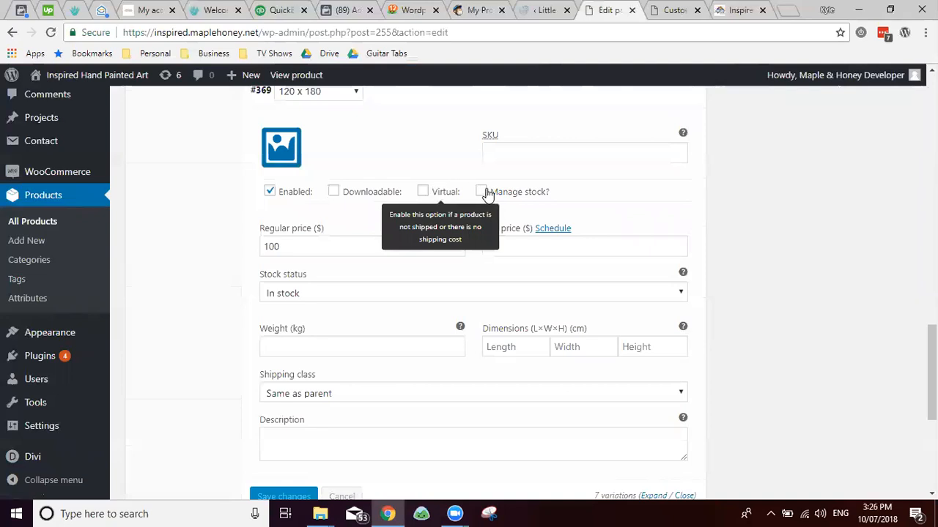
{"action": "mouse_move", "coordinate": [512, 194]}
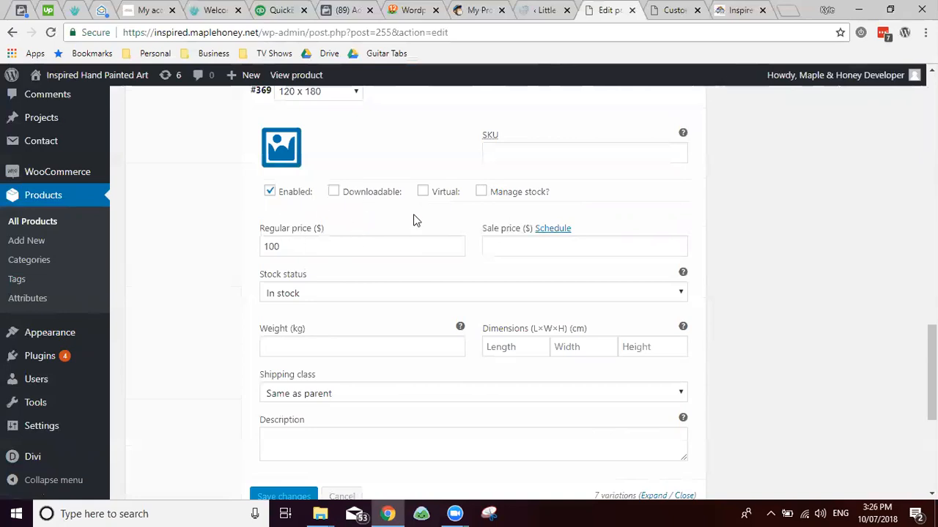
{"action": "double_click", "coordinate": [298, 246]}
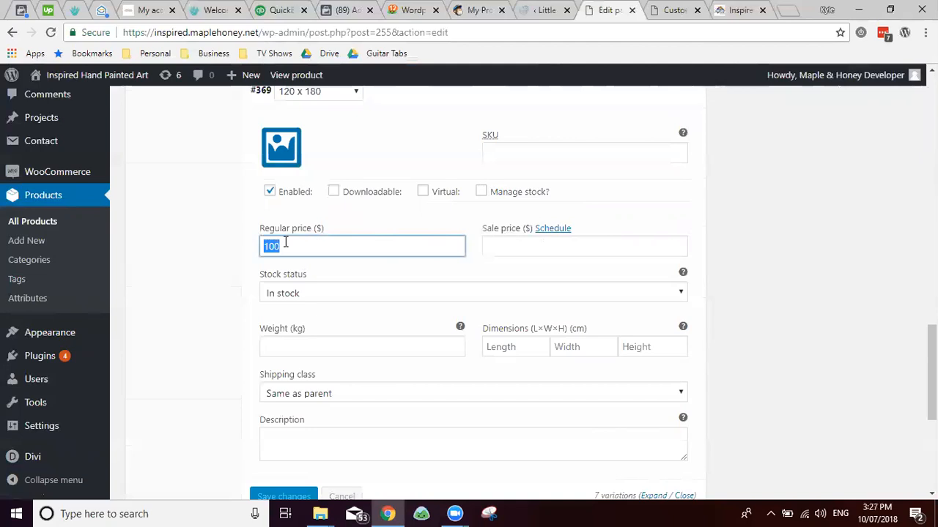
Step: Enter regular price 500 and sale price 250 for the 120 x 180 variation
{"action": "left_click", "coordinate": [550, 247]}
{"action": "left_click", "coordinate": [558, 229]}
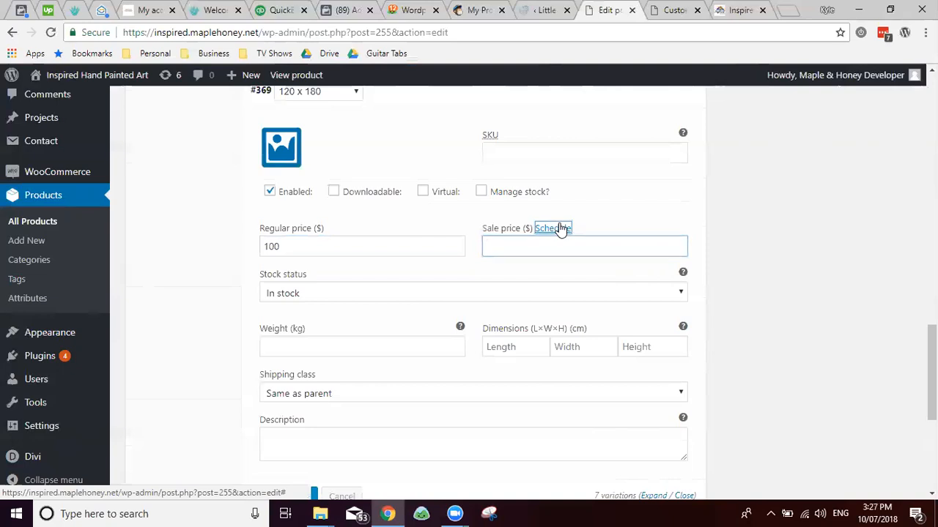
{"action": "left_click", "coordinate": [521, 245]}
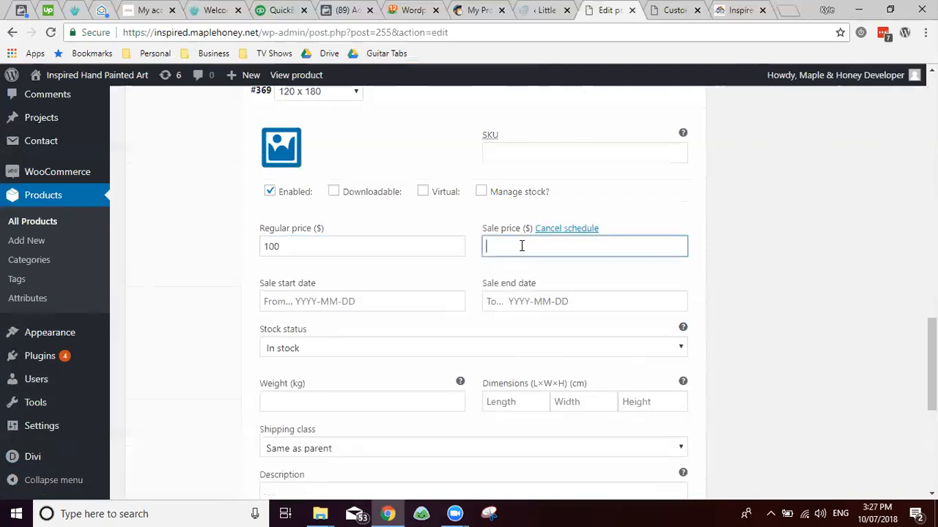
{"action": "key", "text": "shift+Tab"}
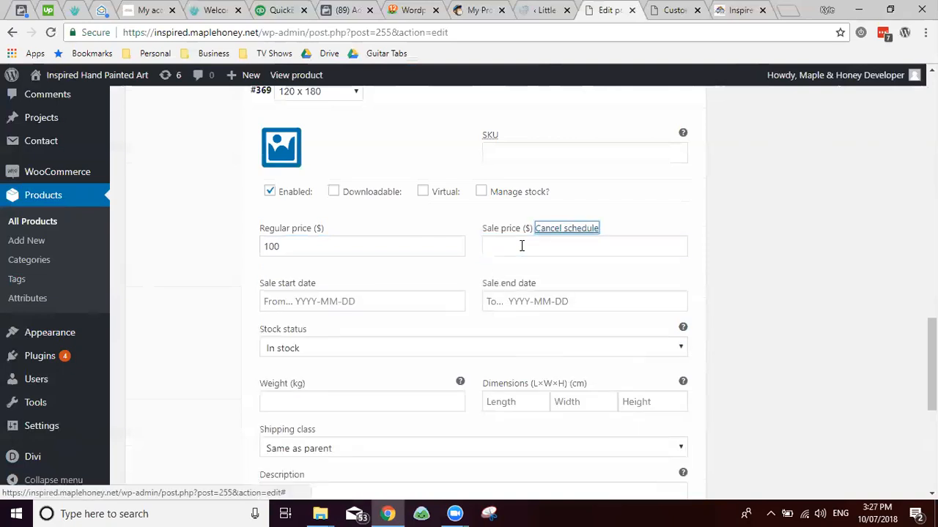
{"action": "key", "text": "shift+Tab"}
{"action": "type", "text": "500"}
{"action": "key", "text": "Tab"}
{"action": "key", "text": "Tab"}
{"action": "type", "text": "250"}
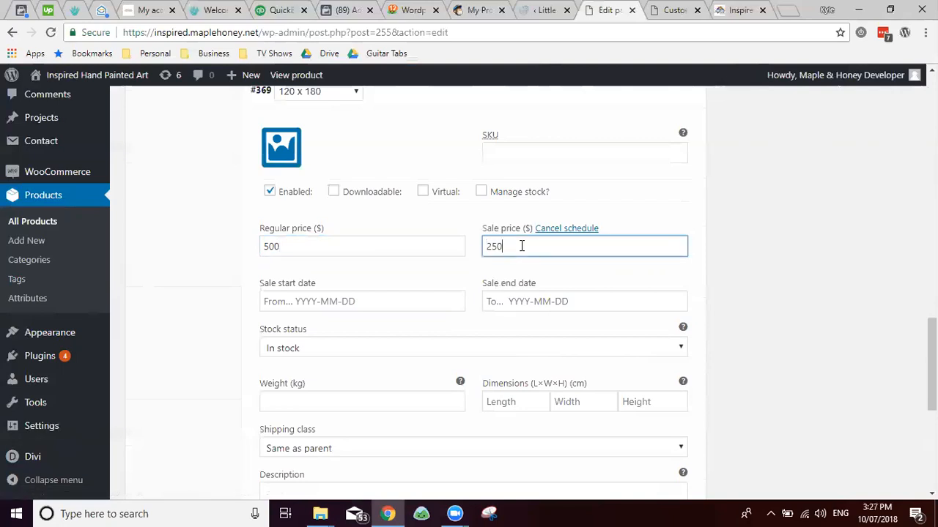
Step: Schedule the sale from 2018-07-01 to 2018-07-31
{"action": "left_click", "coordinate": [290, 301]}
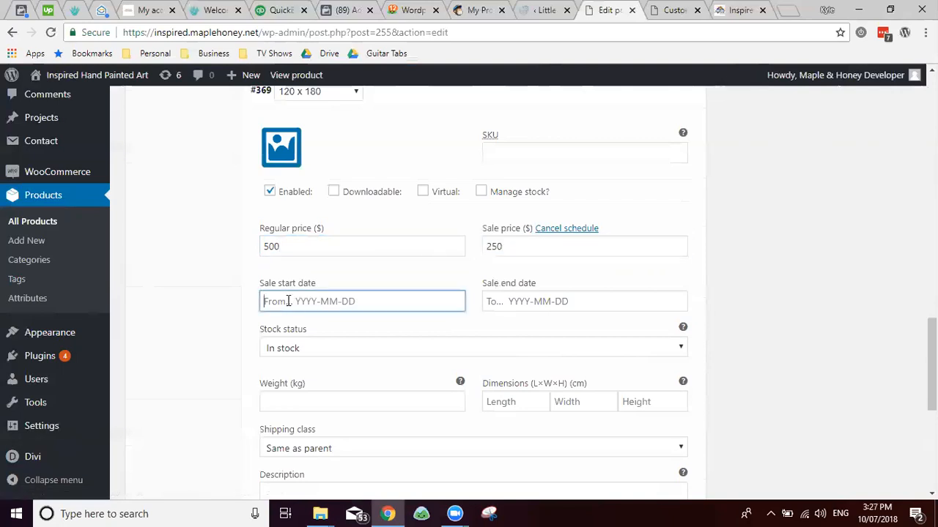
{"action": "left_click", "coordinate": [422, 153]}
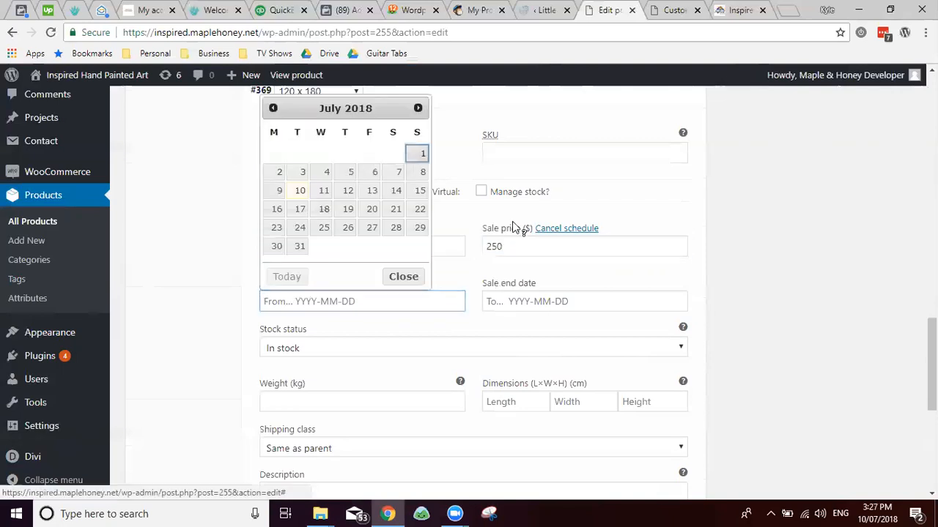
{"action": "left_click", "coordinate": [523, 295]}
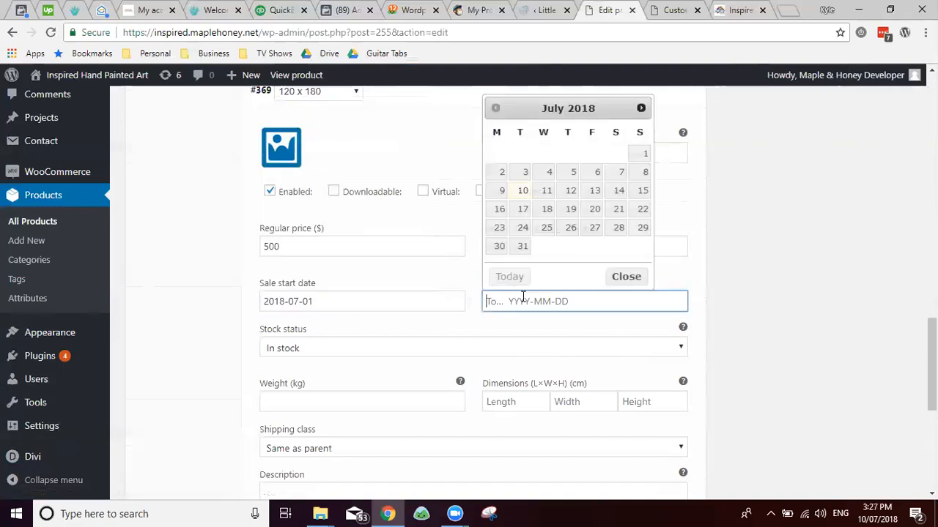
{"action": "left_click", "coordinate": [521, 246]}
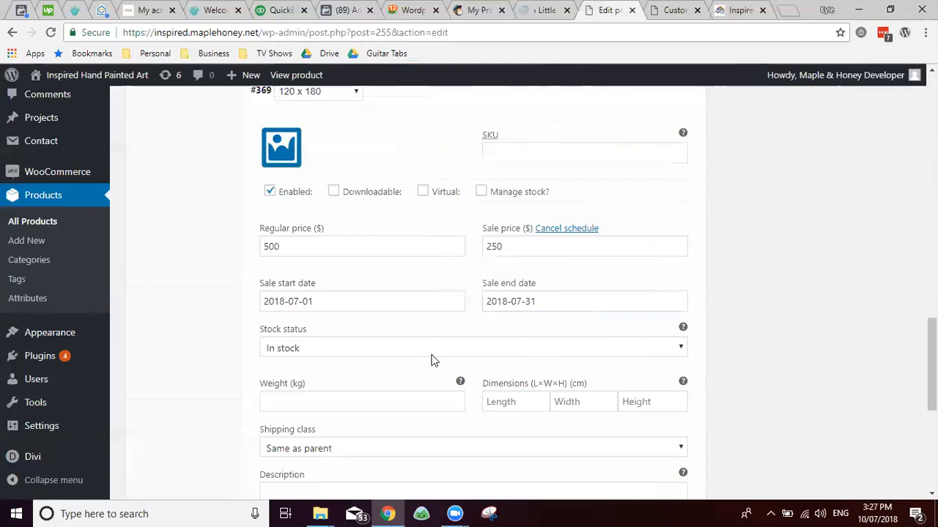
{"action": "scroll", "coordinate": [392, 253], "scroll_direction": "up", "scroll_amount": 5}
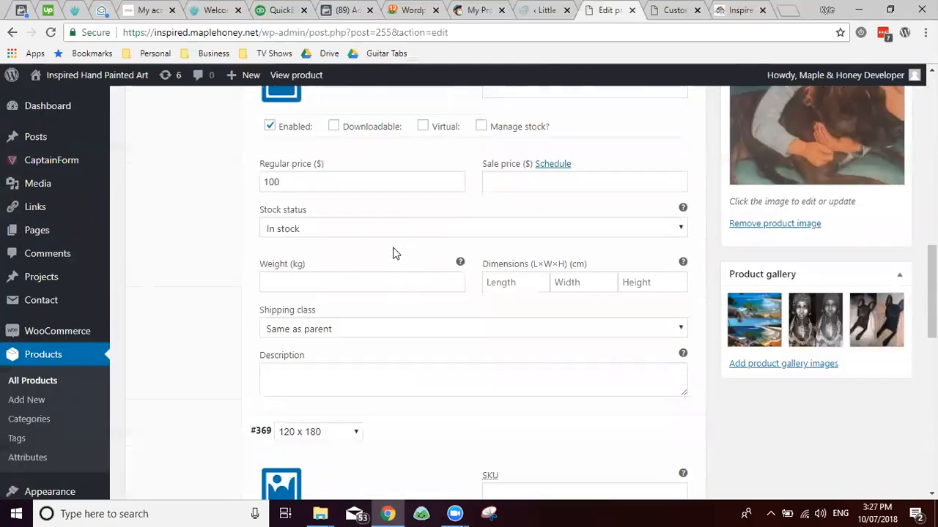
{"action": "scroll", "coordinate": [393, 253], "scroll_direction": "up", "scroll_amount": 9}
{"action": "scroll", "coordinate": [368, 266], "scroll_direction": "down", "scroll_amount": 3}
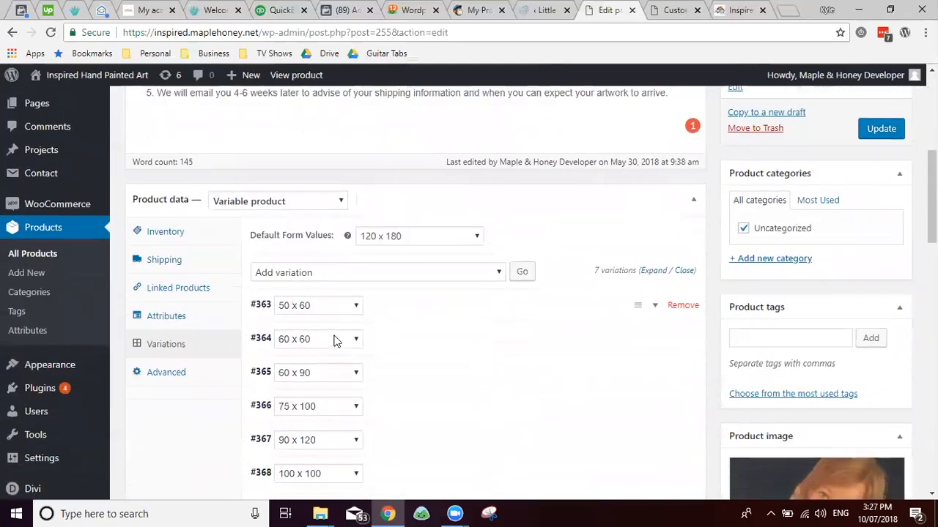
Step: Bulk-set the sale price of all variations to 250
{"action": "scroll", "coordinate": [335, 341], "scroll_direction": "down", "scroll_amount": 2}
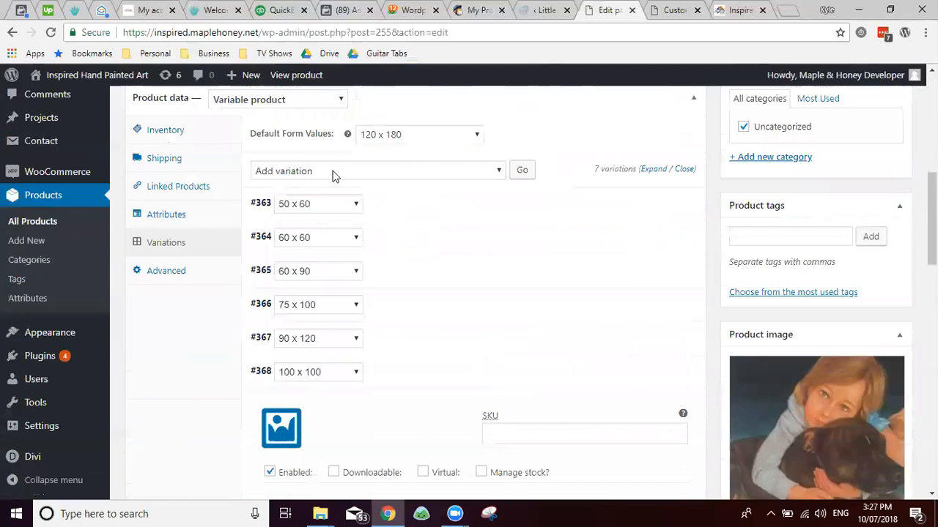
{"action": "left_click", "coordinate": [333, 173]}
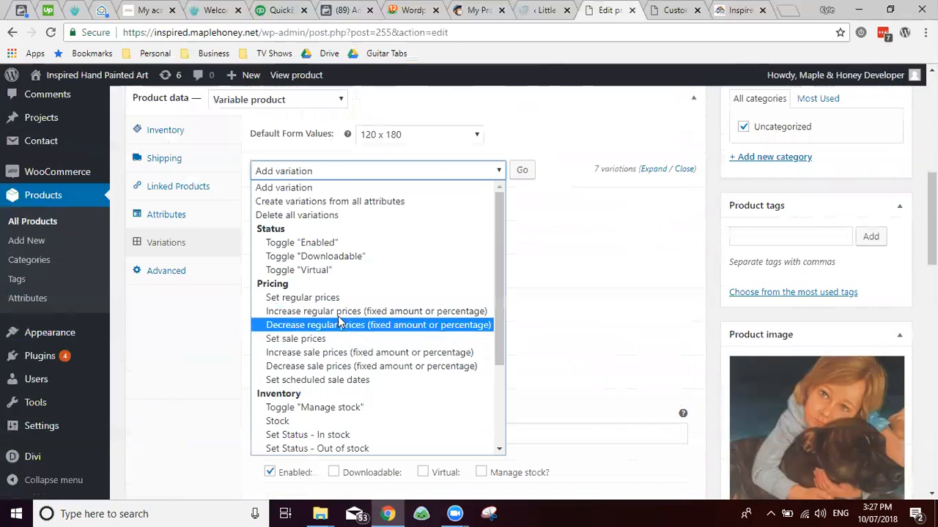
{"action": "left_click", "coordinate": [293, 338]}
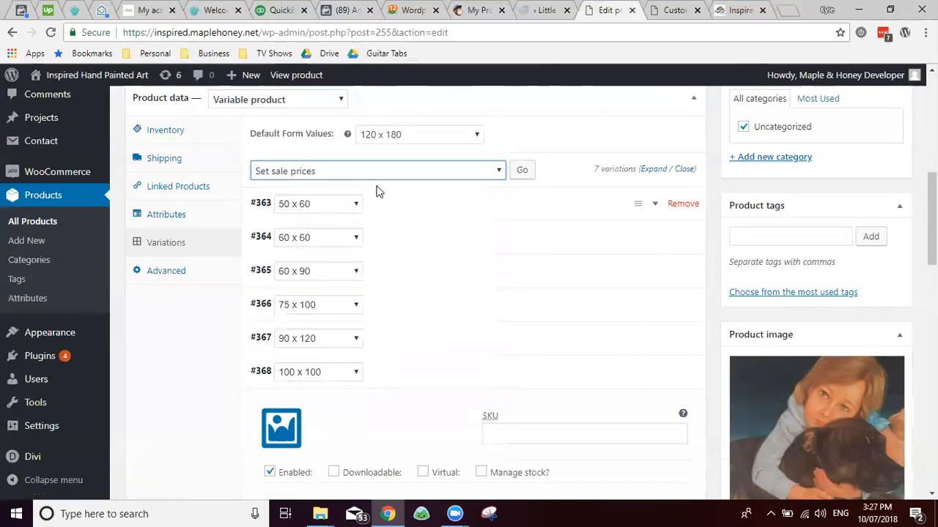
{"action": "left_click", "coordinate": [522, 177]}
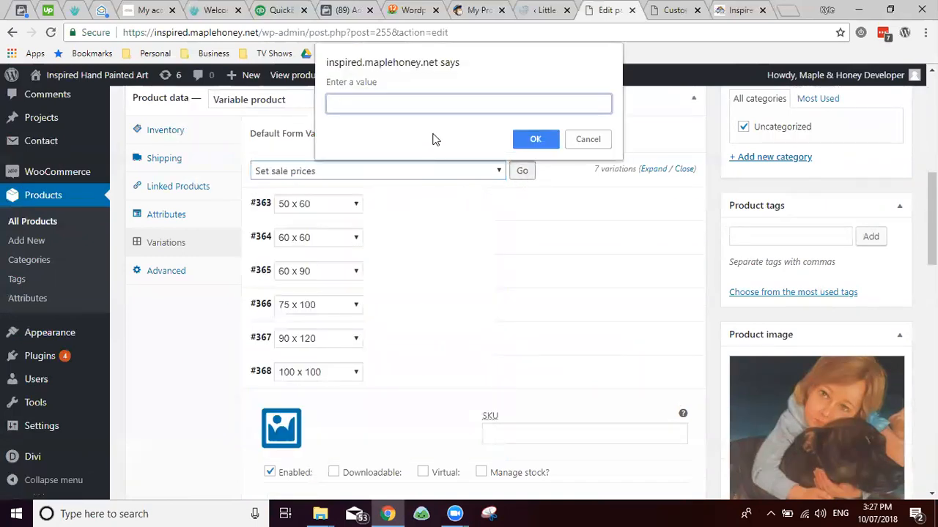
{"action": "type", "text": "250"}
{"action": "left_click", "coordinate": [518, 140]}
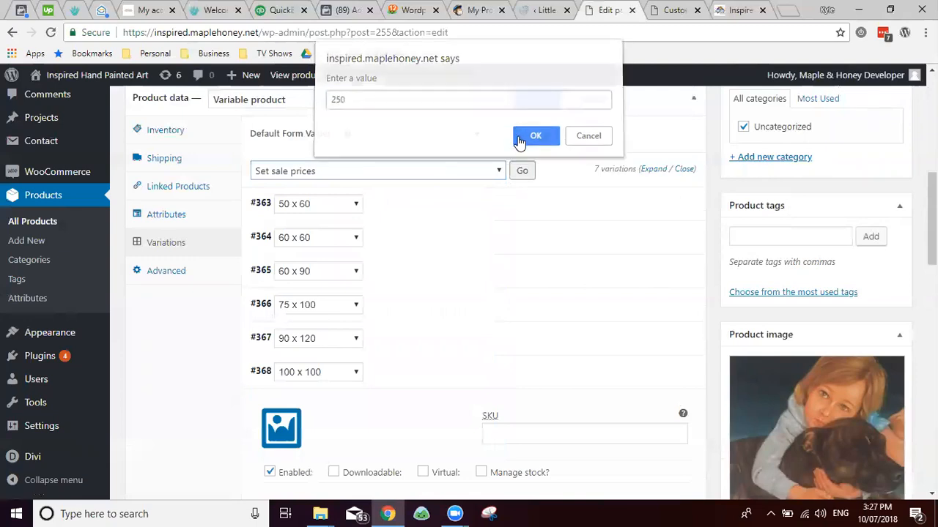
{"action": "left_click", "coordinate": [528, 110]}
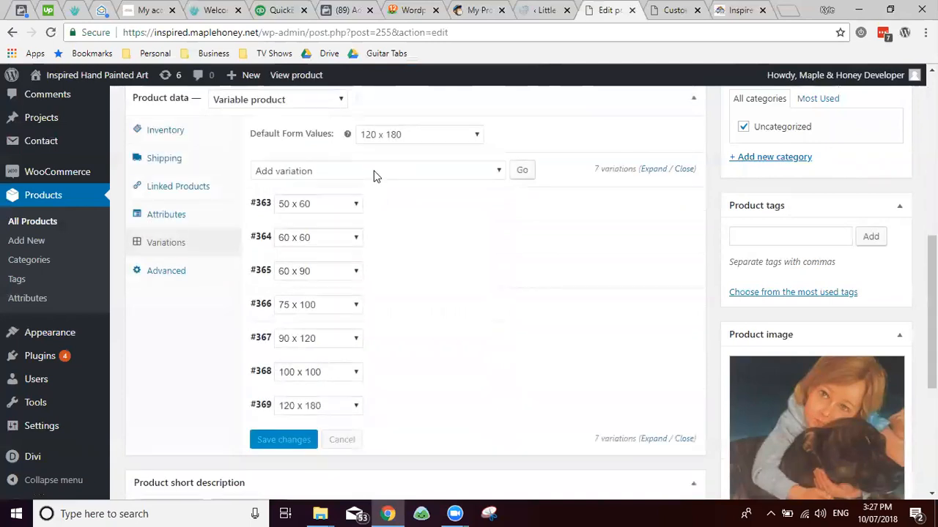
Step: Schedule the sale for all variations from 2018-07-01 to 2018-07-30
{"action": "left_click", "coordinate": [374, 171]}
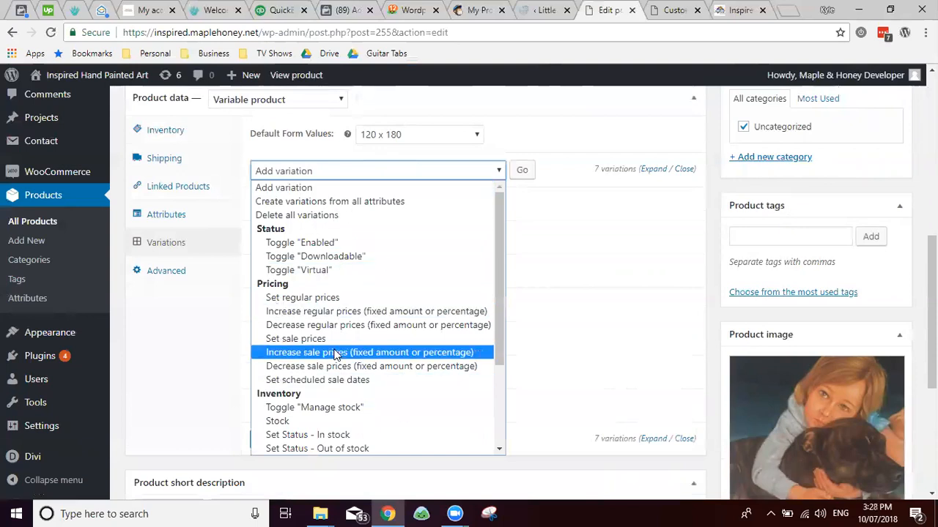
{"action": "scroll", "coordinate": [338, 329], "scroll_direction": "down", "scroll_amount": 3}
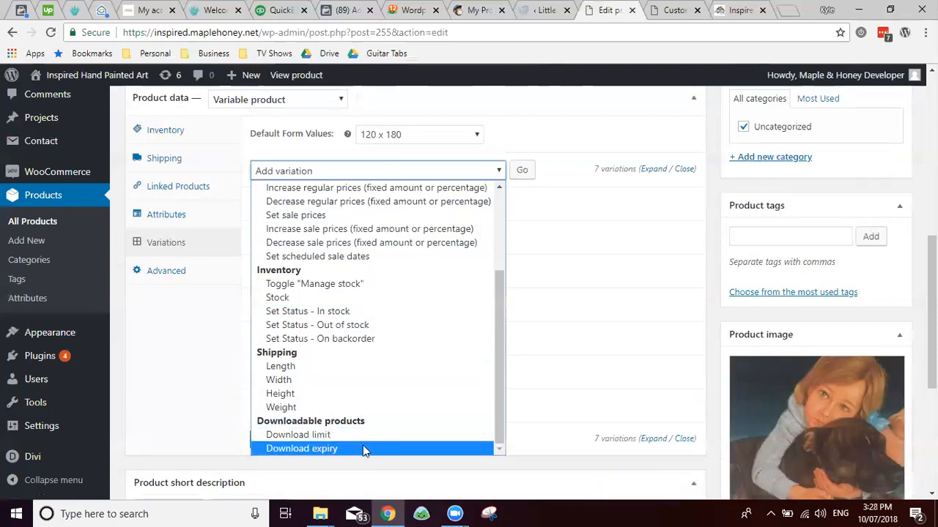
{"action": "scroll", "coordinate": [327, 302], "scroll_direction": "up", "scroll_amount": 3}
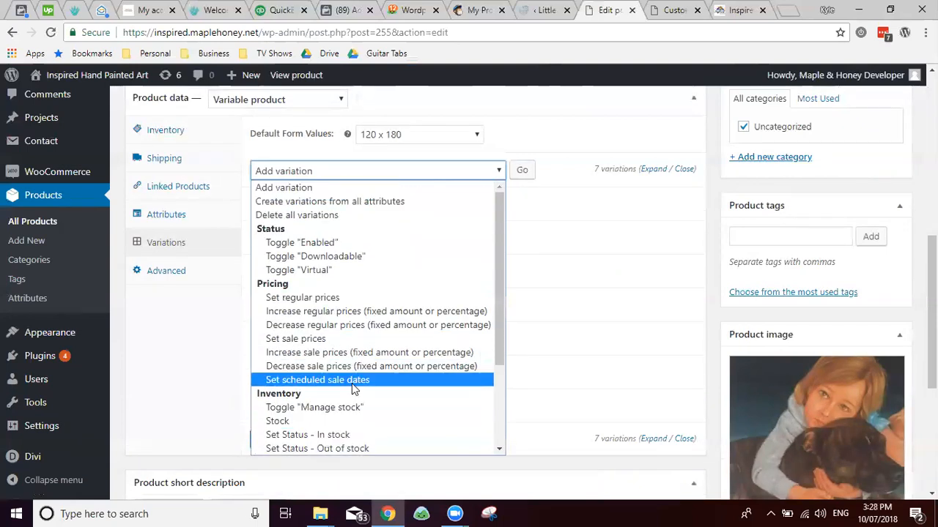
{"action": "key", "text": "Escape"}
{"action": "left_click", "coordinate": [522, 170]}
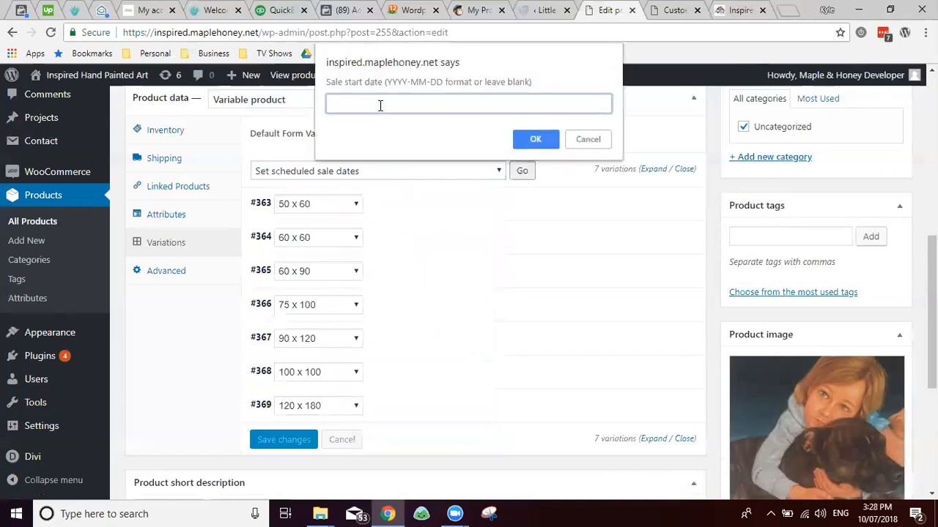
{"action": "type", "text": "2018-07-01"}
{"action": "left_click", "coordinate": [528, 136]}
{"action": "type", "text": "018"}
{"action": "key", "text": "BackSpace"}
{"action": "type", "text": "201"}
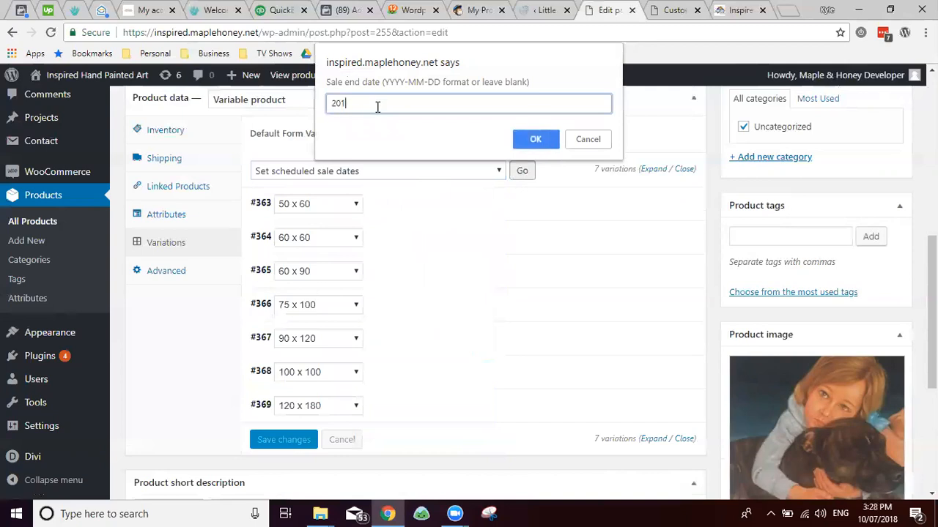
{"action": "type", "text": "8-07-30"}
{"action": "left_click", "coordinate": [536, 140]}
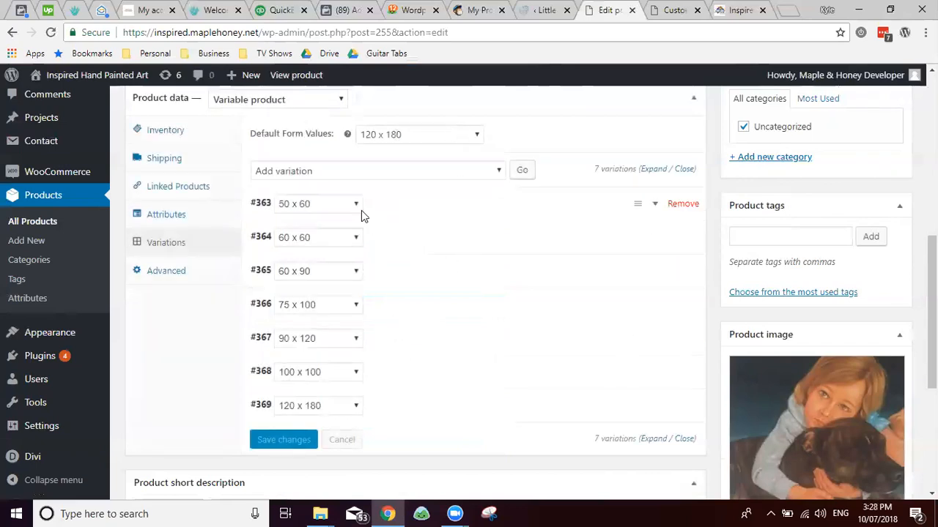
{"action": "scroll", "coordinate": [418, 282], "scroll_direction": "down", "scroll_amount": 4}
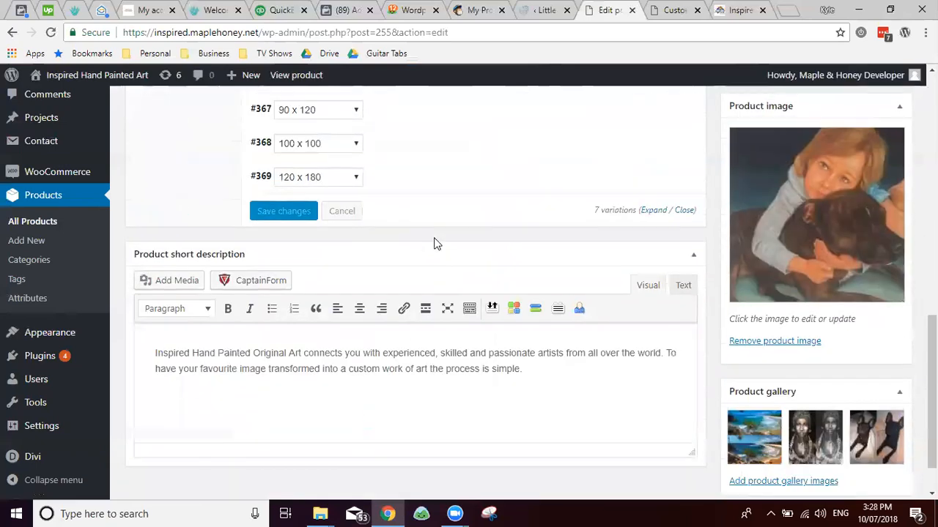
Step: Expand variation #369 (120 x 180) to confirm sale price 250 and its dates, then switch to the preview tab
{"action": "scroll", "coordinate": [447, 279], "scroll_direction": "up", "scroll_amount": 4}
{"action": "left_click", "coordinate": [417, 417]}
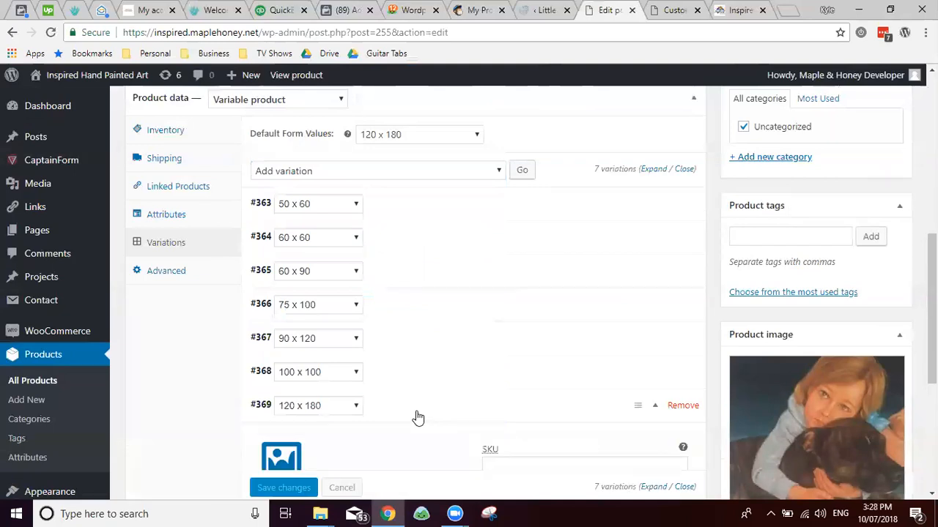
{"action": "scroll", "coordinate": [461, 222], "scroll_direction": "down", "scroll_amount": 3}
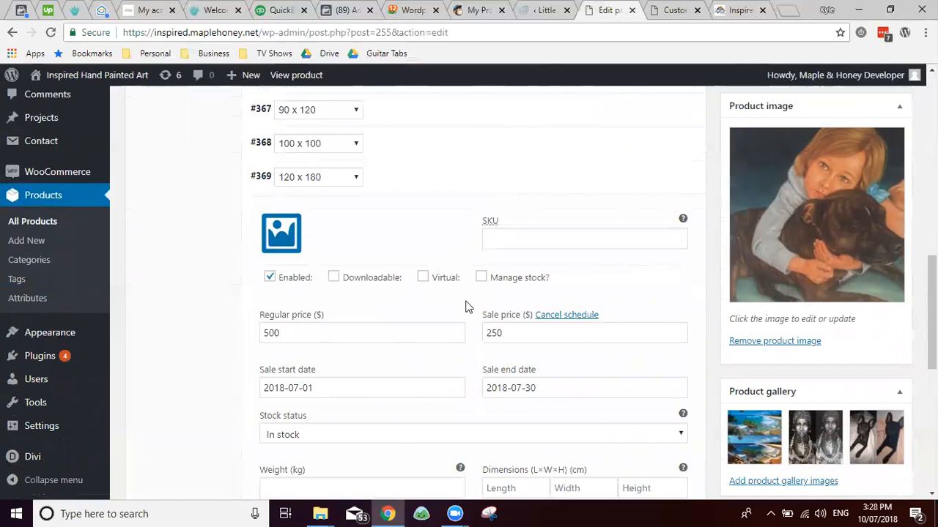
{"action": "key", "text": "ctrl+Tab"}
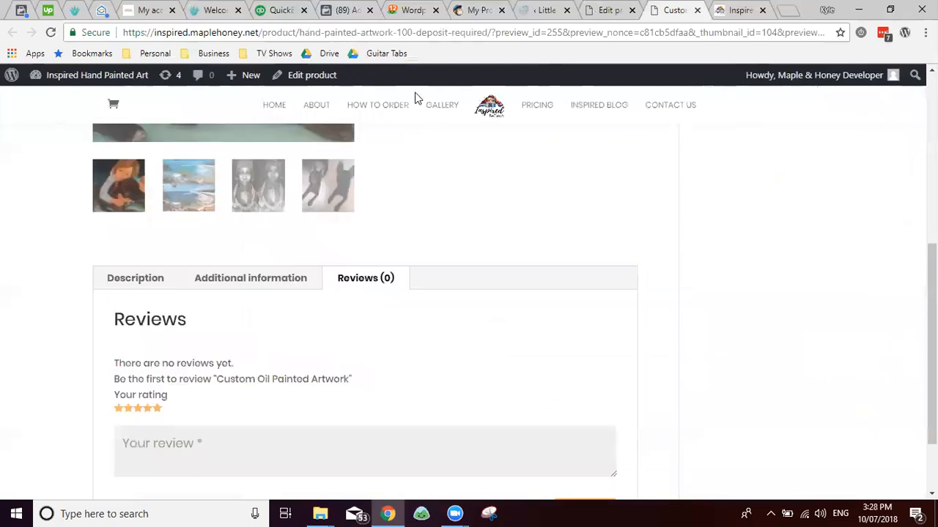
Step: Open the Inspired Hand Painted Art site, dismiss the mailing-list popup and read the 120 x 180 prices ($799–$1299)
{"action": "left_click", "coordinate": [753, 10]}
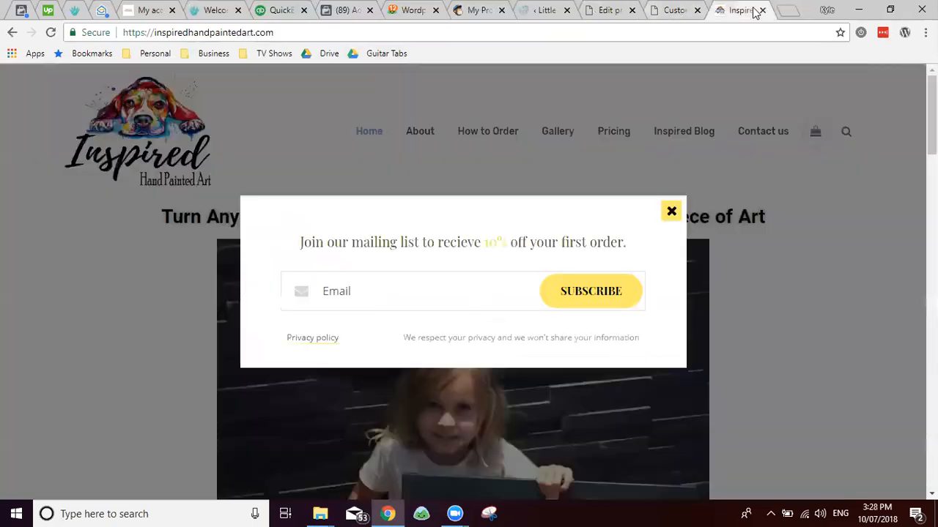
{"action": "left_click", "coordinate": [670, 215]}
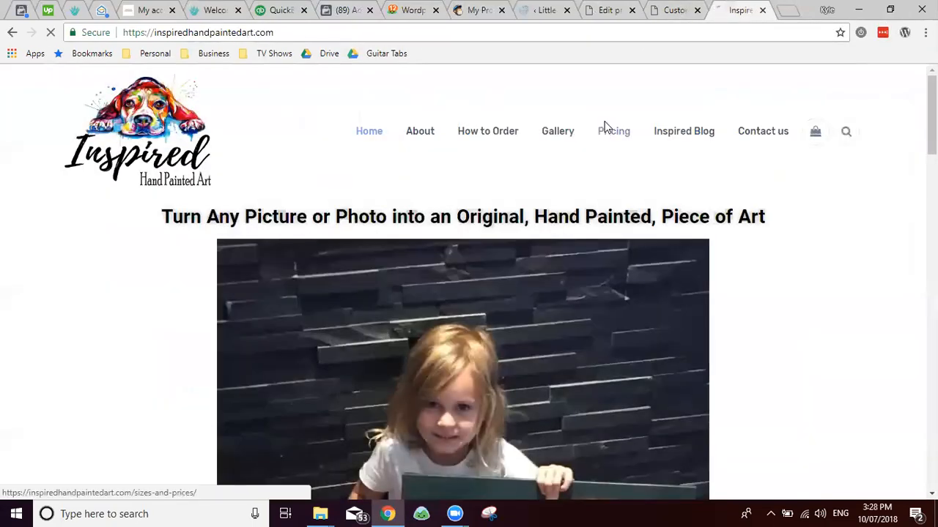
{"action": "key", "text": "ctrl+shift+Page_Up"}
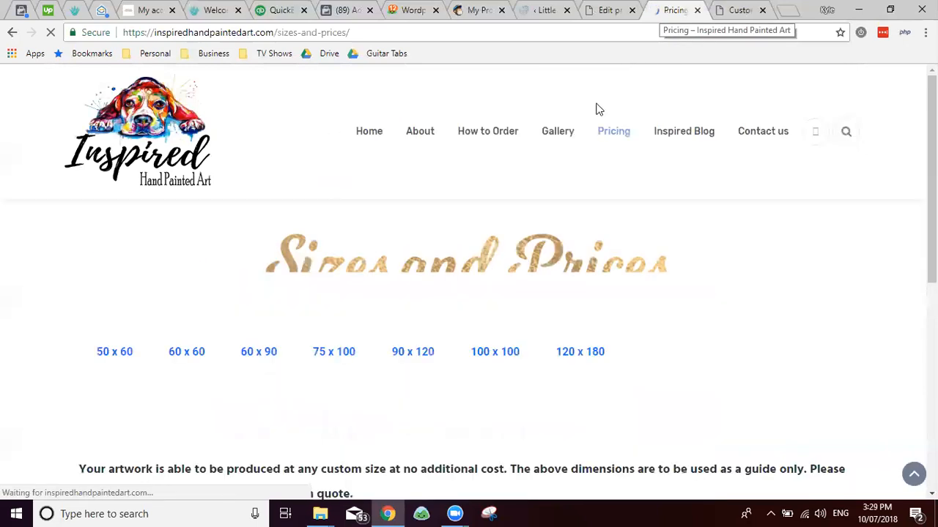
{"action": "scroll", "coordinate": [408, 334], "scroll_direction": "down", "scroll_amount": 1}
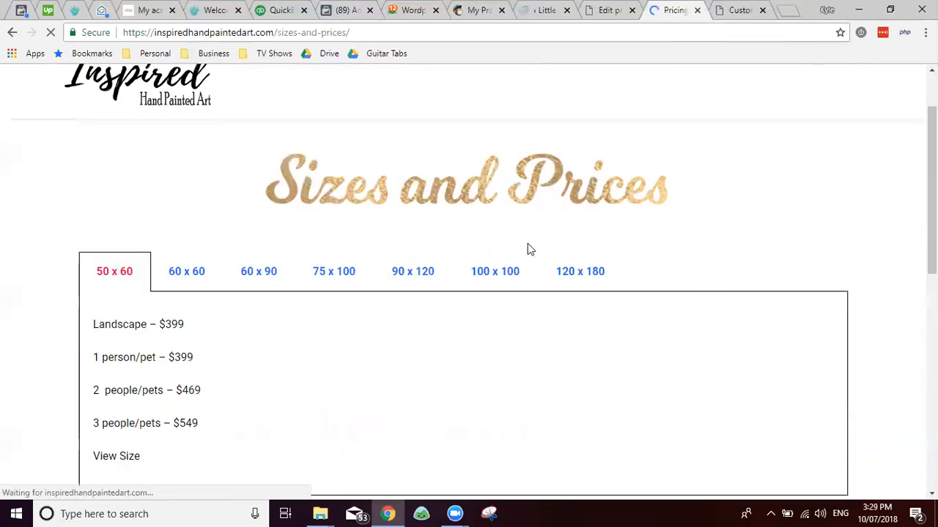
{"action": "scroll", "coordinate": [542, 235], "scroll_direction": "down", "scroll_amount": 2}
{"action": "scroll", "coordinate": [579, 191], "scroll_direction": "up", "scroll_amount": 2}
{"action": "left_click", "coordinate": [575, 244]}
{"action": "scroll", "coordinate": [383, 237], "scroll_direction": "down", "scroll_amount": 2}
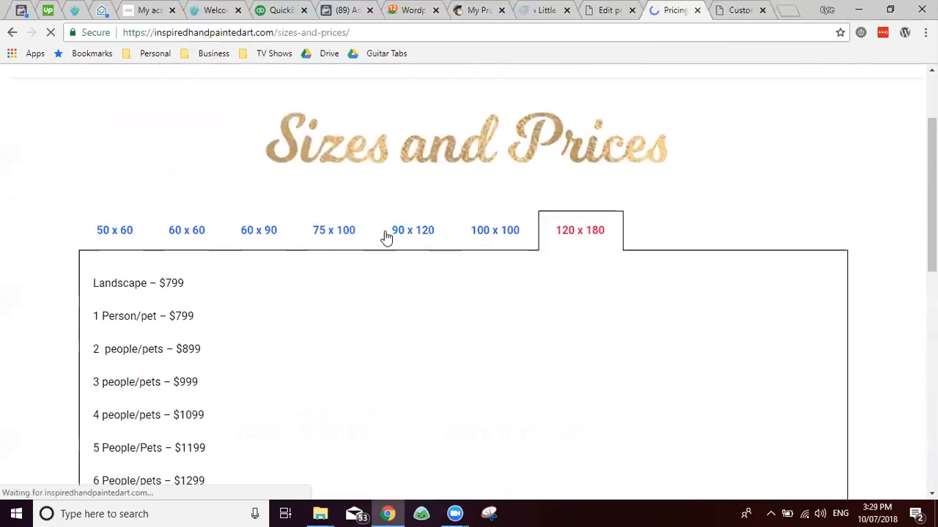
{"action": "scroll", "coordinate": [246, 334], "scroll_direction": "up", "scroll_amount": 1}
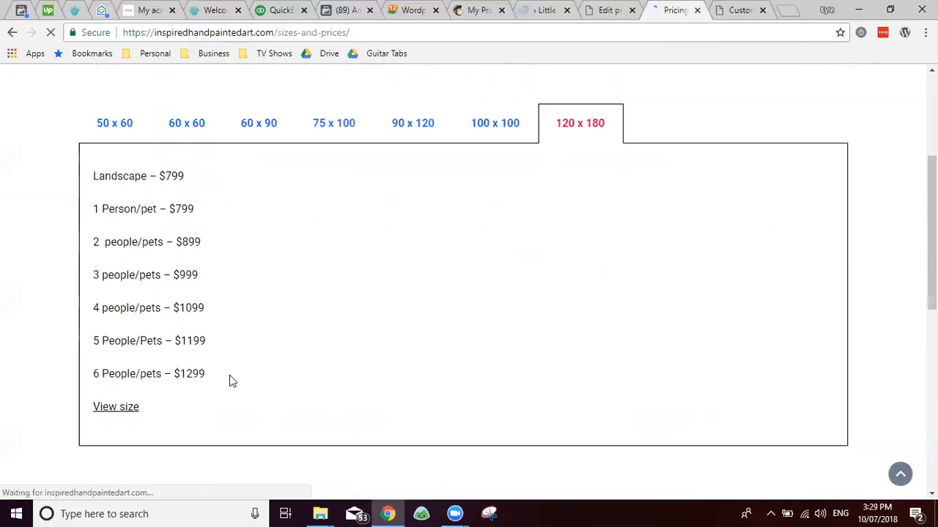
{"action": "left_click_drag", "start_coordinate": [207, 379], "coordinate": [189, 376]}
{"action": "double_click", "coordinate": [174, 176]}
{"action": "scroll", "coordinate": [236, 341], "scroll_direction": "down", "scroll_amount": 2}
{"action": "scroll", "coordinate": [236, 320], "scroll_direction": "up", "scroll_amount": 2}
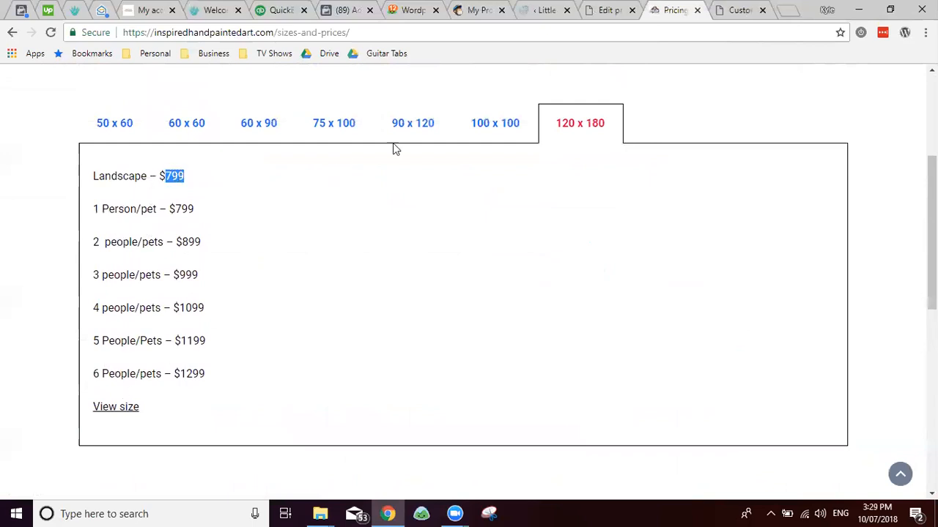
Step: Review the 100 x 100, 90 x 120, 75 x 100, 60 x 90, 60 x 60 and 50 x 60 prices, then return to the editor
{"action": "left_click", "coordinate": [482, 124]}
{"action": "left_click", "coordinate": [416, 125]}
{"action": "left_click", "coordinate": [333, 126]}
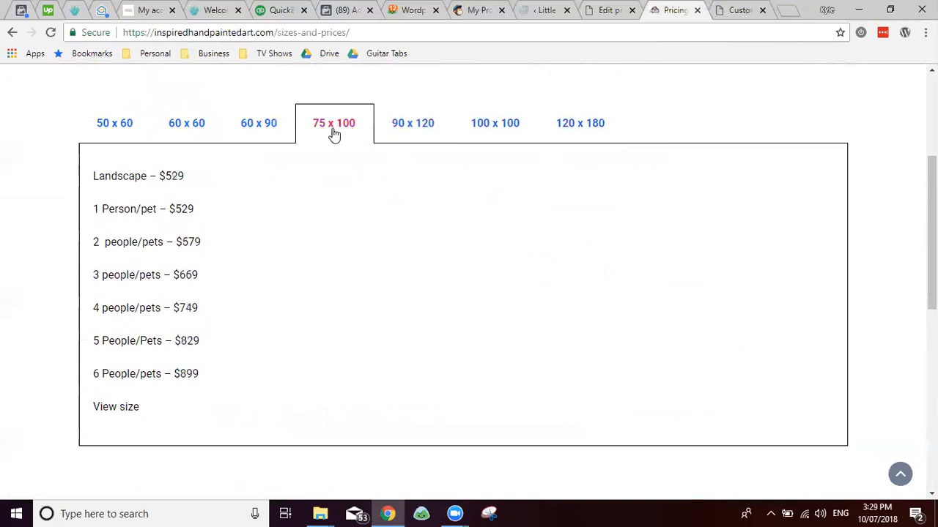
{"action": "left_click", "coordinate": [258, 128]}
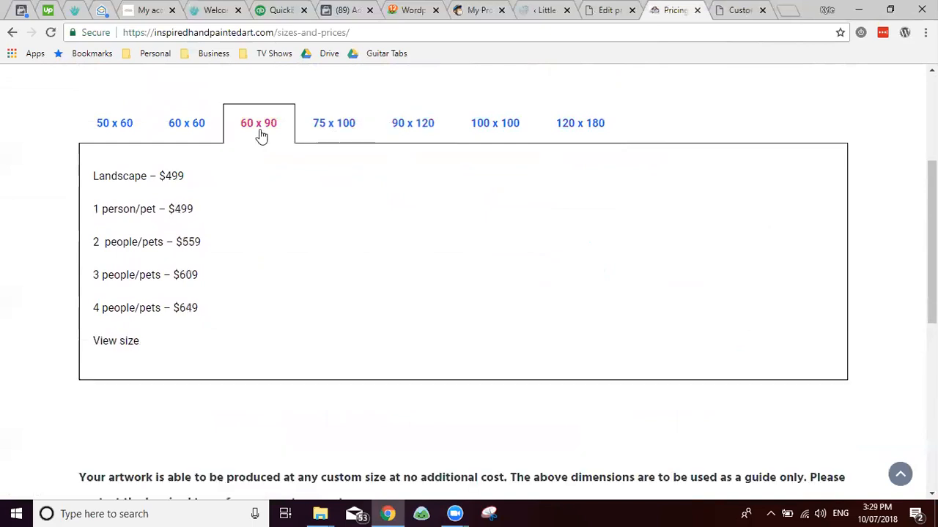
{"action": "left_click", "coordinate": [188, 125]}
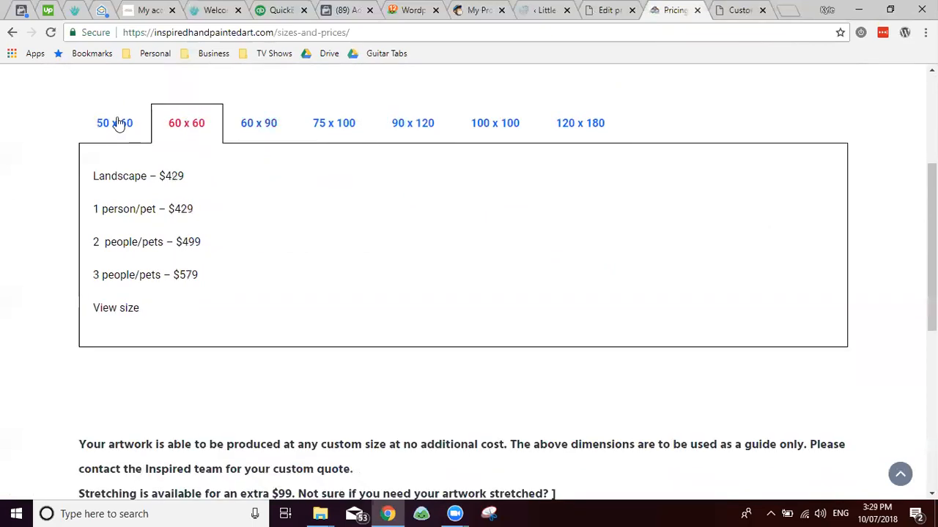
{"action": "left_click", "coordinate": [113, 123]}
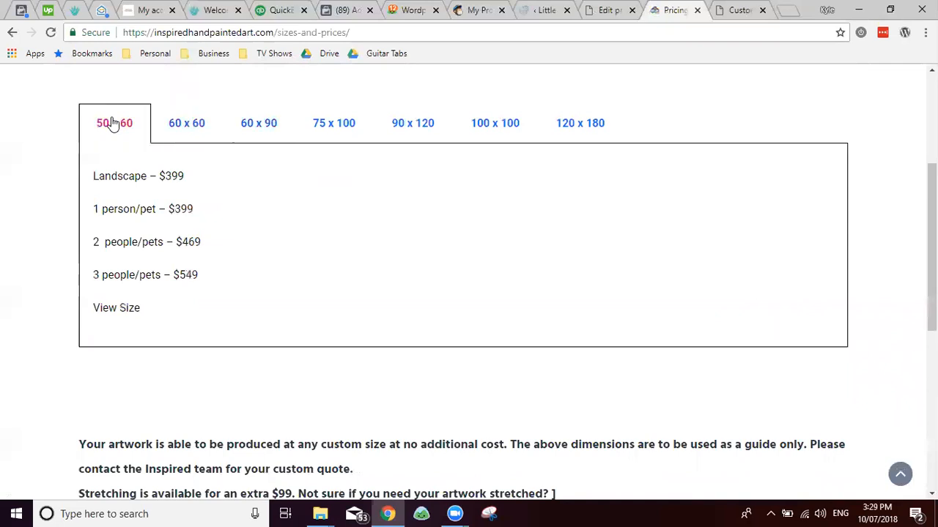
{"action": "left_click", "coordinate": [582, 125]}
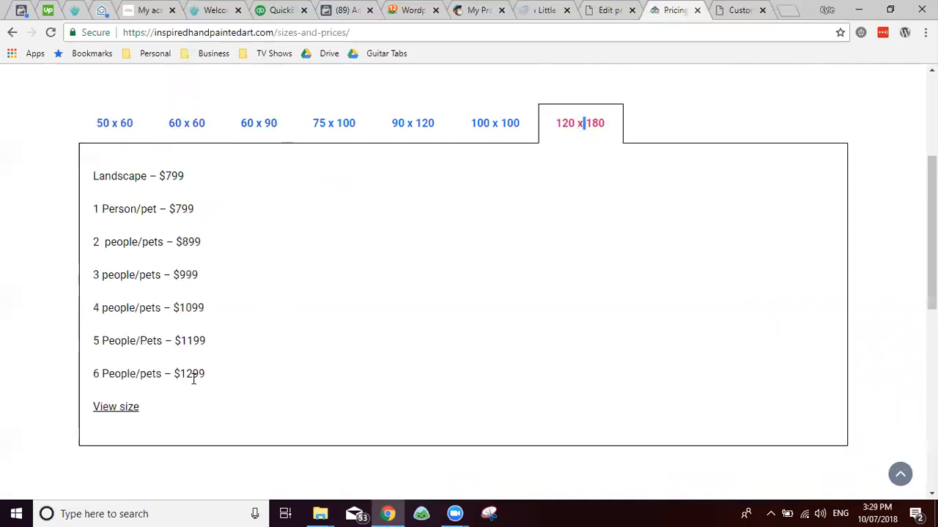
{"action": "key", "text": "ctrl+shift+Tab"}
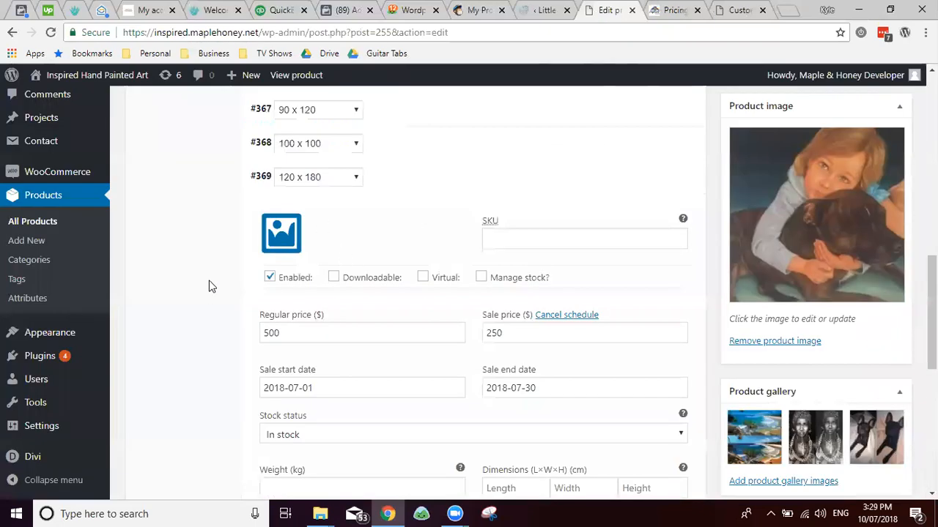
{"action": "scroll", "coordinate": [220, 263], "scroll_direction": "down", "scroll_amount": 2}
{"action": "scroll", "coordinate": [258, 240], "scroll_direction": "up", "scroll_amount": 1}
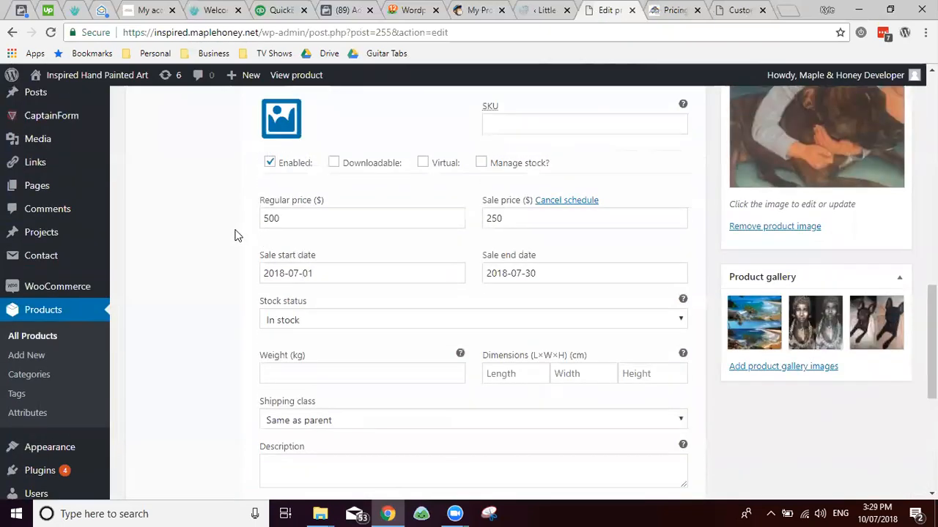
{"action": "key", "text": "ctrl+Tab"}
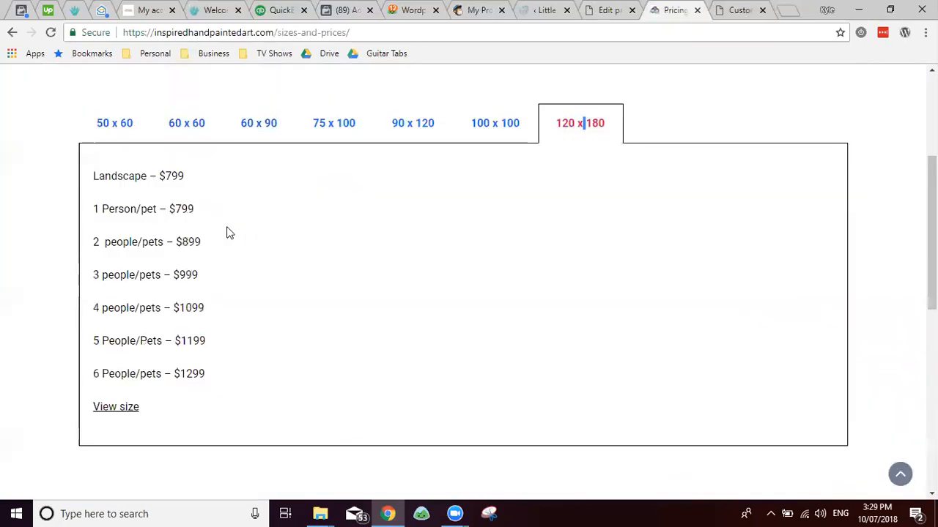
{"action": "key", "text": "ctrl+shift+Tab"}
{"action": "scroll", "coordinate": [227, 217], "scroll_direction": "down", "scroll_amount": 3}
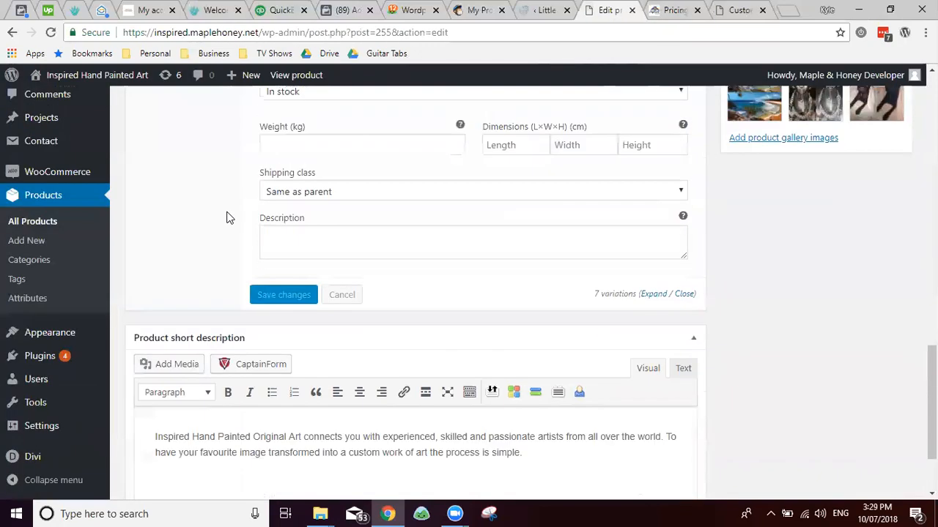
{"action": "scroll", "coordinate": [228, 218], "scroll_direction": "up", "scroll_amount": 3}
{"action": "scroll", "coordinate": [227, 217], "scroll_direction": "up", "scroll_amount": 2}
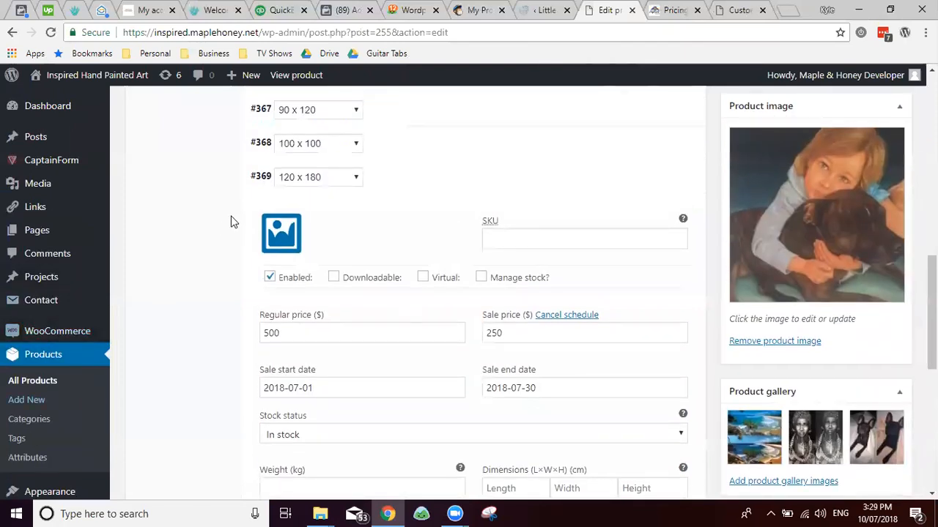
{"action": "scroll", "coordinate": [216, 227], "scroll_direction": "up", "scroll_amount": 3}
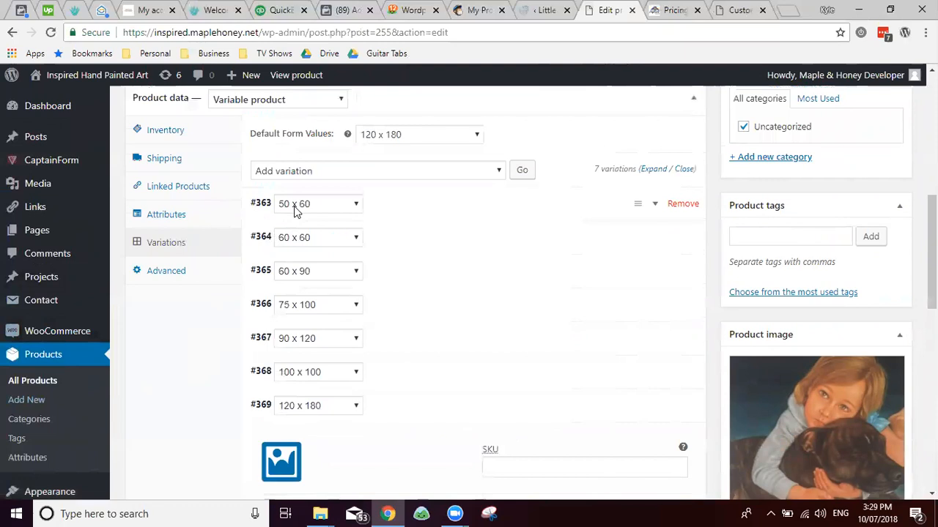
{"action": "scroll", "coordinate": [187, 286], "scroll_direction": "down", "scroll_amount": 3}
{"action": "scroll", "coordinate": [176, 242], "scroll_direction": "up", "scroll_amount": 3}
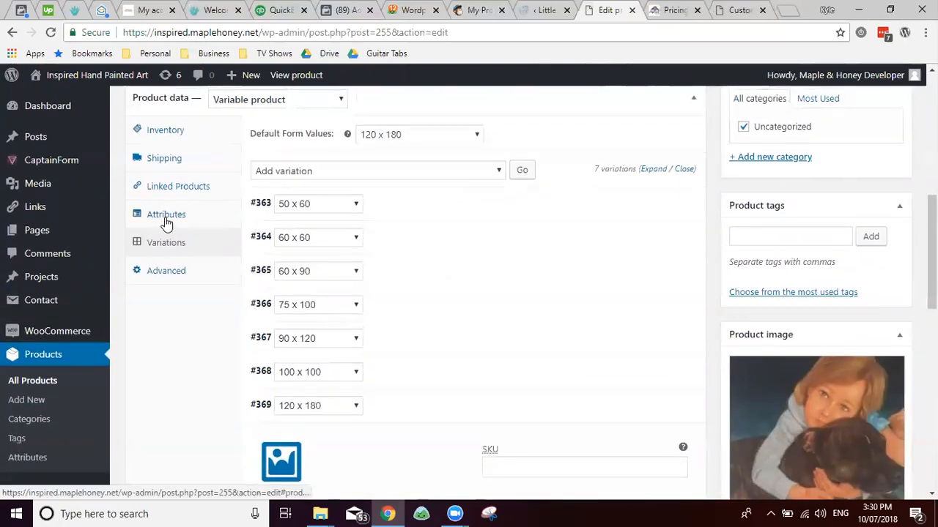
Step: Add a blank custom product attribute and inspect the 1 Person/pet – $799 line on the pricing page
{"action": "left_click", "coordinate": [176, 215]}
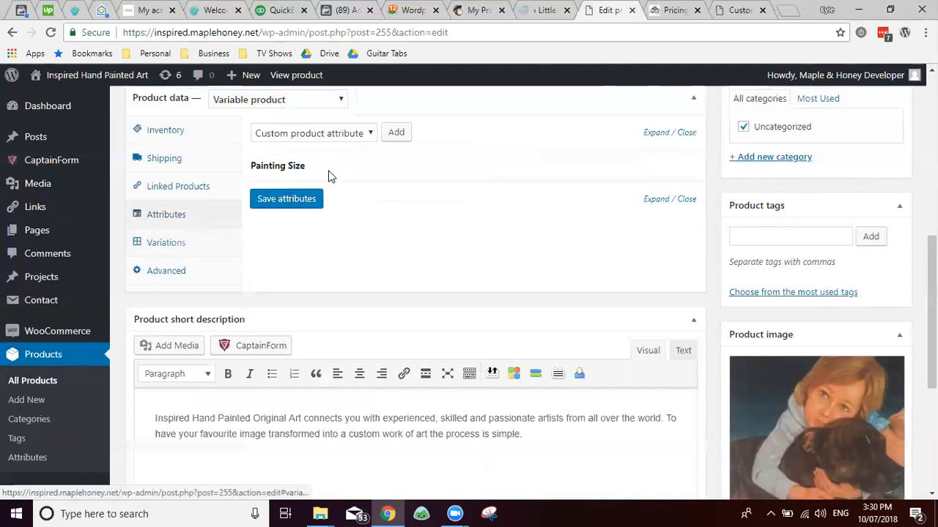
{"action": "left_click", "coordinate": [389, 138]}
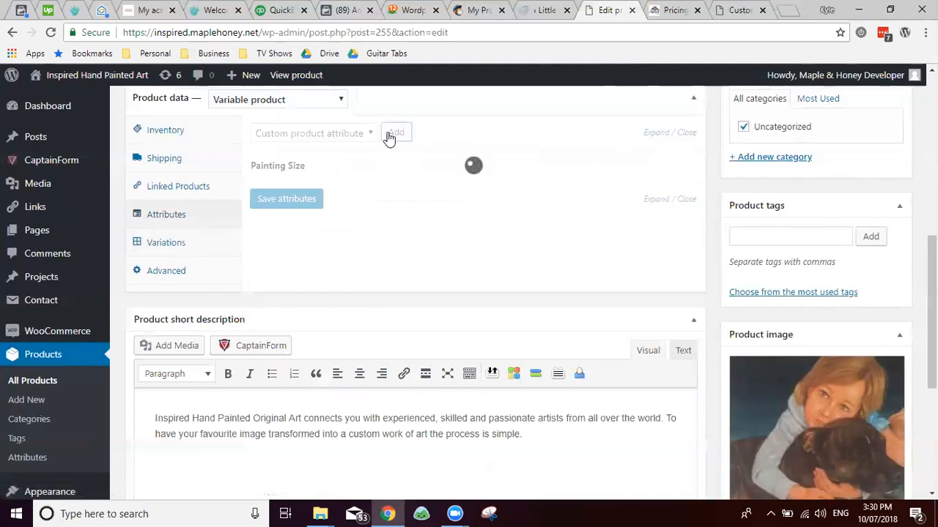
{"action": "key", "text": "ctrl+Tab"}
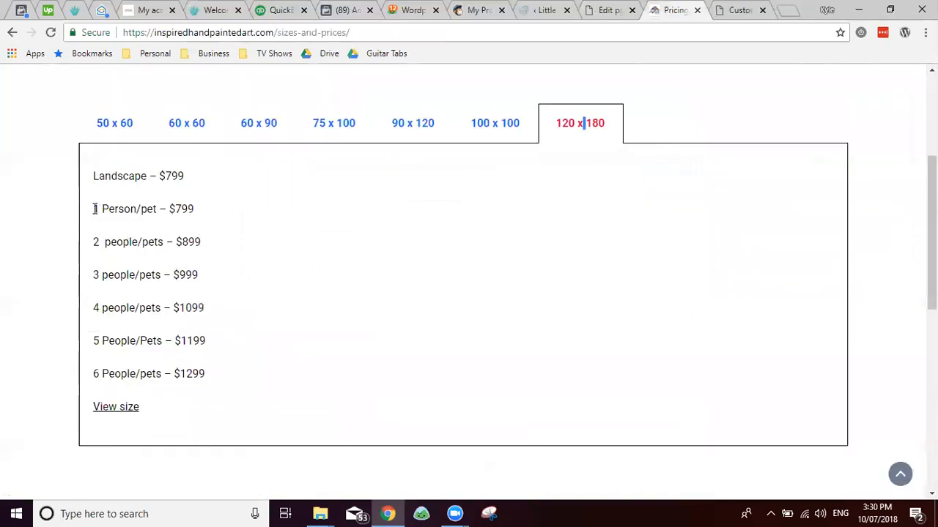
{"action": "double_click", "coordinate": [150, 208]}
{"action": "triple_click", "coordinate": [158, 208]}
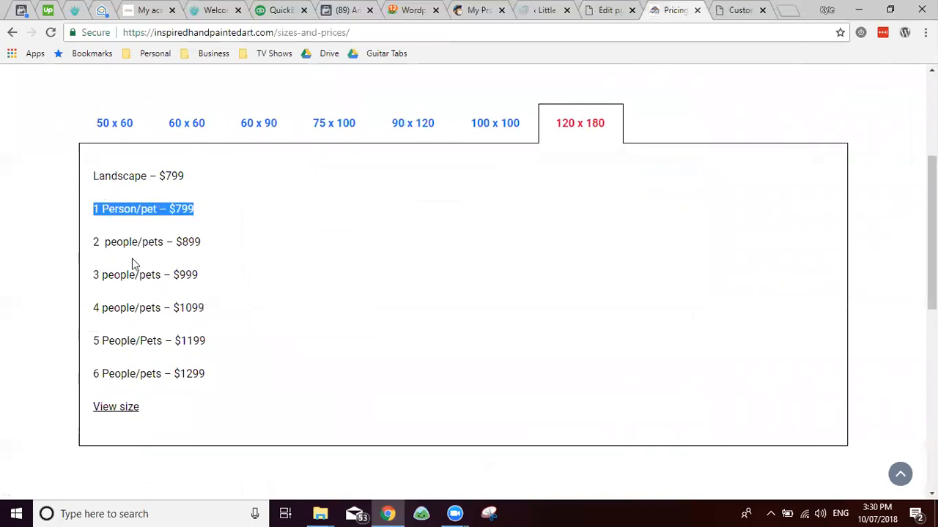
Step: Browse the size tabs from 50 x 60 to 120 x 180 and select the 6 People/pets label
{"action": "left_click", "coordinate": [104, 134]}
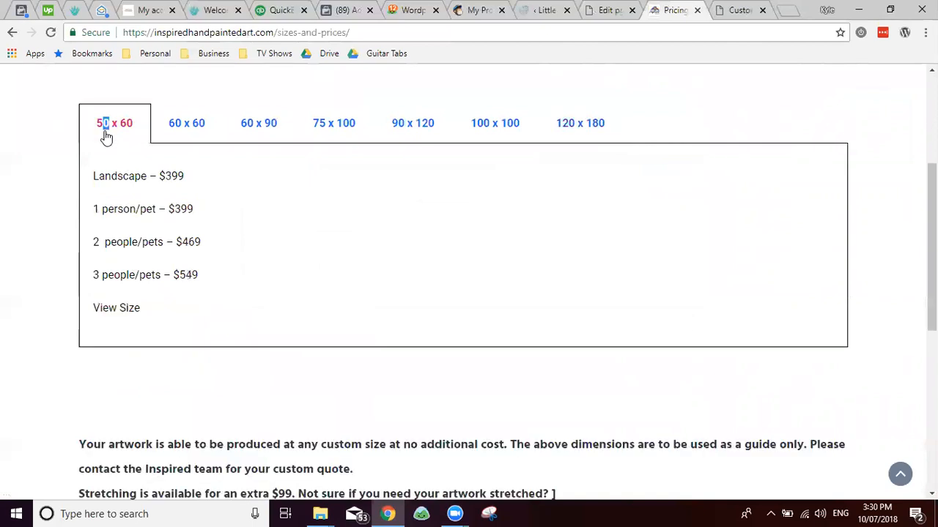
{"action": "triple_click", "coordinate": [105, 277]}
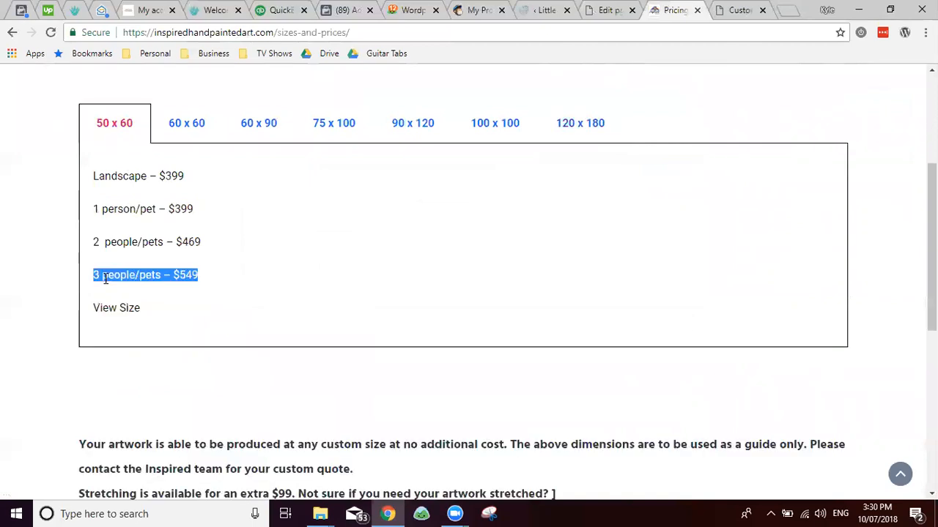
{"action": "left_click", "coordinate": [105, 280]}
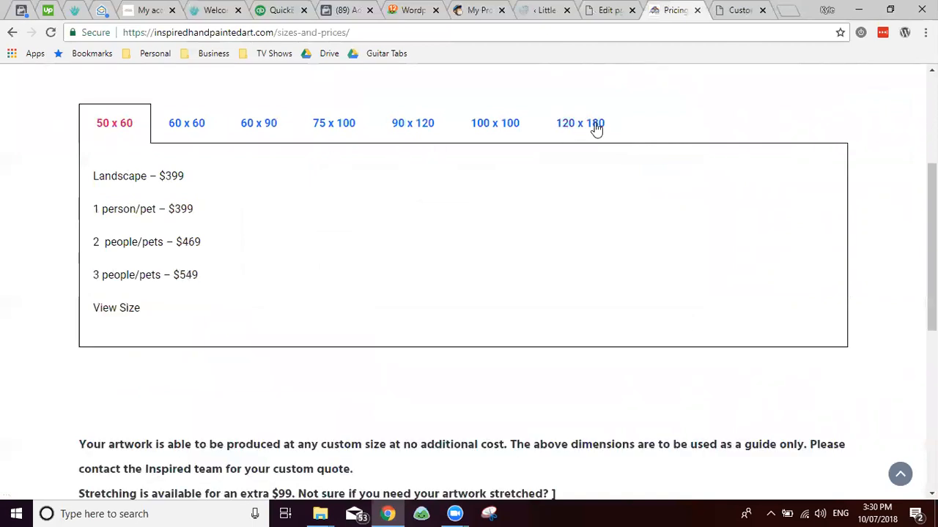
{"action": "left_click", "coordinate": [264, 129]}
{"action": "left_click", "coordinate": [188, 132]}
{"action": "left_click", "coordinate": [285, 130]}
{"action": "left_click", "coordinate": [342, 129]}
{"action": "left_click", "coordinate": [412, 131]}
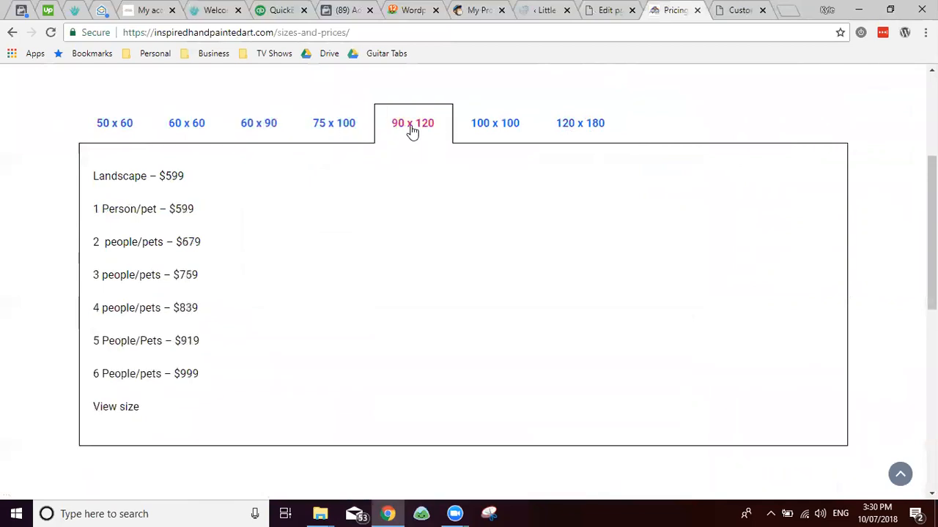
{"action": "left_click", "coordinate": [500, 122]}
{"action": "left_click", "coordinate": [566, 130]}
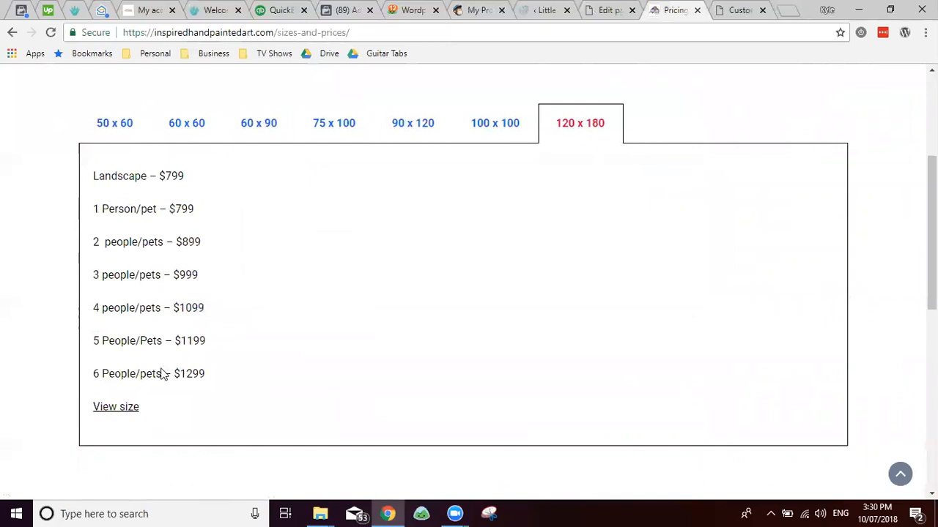
{"action": "left_click_drag", "start_coordinate": [161, 374], "coordinate": [92, 365]}
{"action": "key", "text": "ctrl+c"}
Step: Place the caret in the new attribute's name field and recheck the subject list on the pricing page
{"action": "key", "text": "ctrl+shift+Tab"}
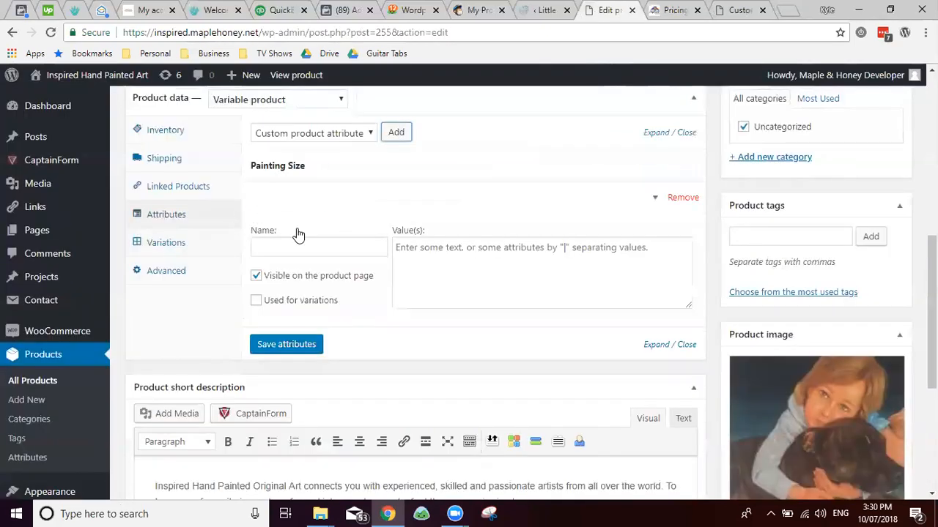
{"action": "left_click", "coordinate": [302, 247]}
{"action": "key", "text": "ctrl+Tab"}
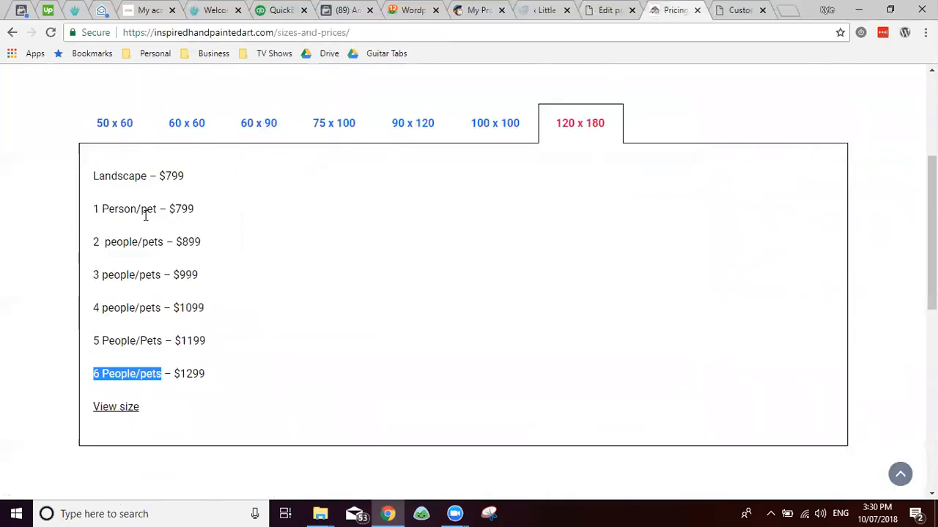
{"action": "scroll", "coordinate": [146, 216], "scroll_direction": "up", "scroll_amount": 3}
{"action": "scroll", "coordinate": [145, 217], "scroll_direction": "down", "scroll_amount": 9}
{"action": "scroll", "coordinate": [145, 218], "scroll_direction": "up", "scroll_amount": 5}
{"action": "key", "text": "ctrl+shift+Tab"}
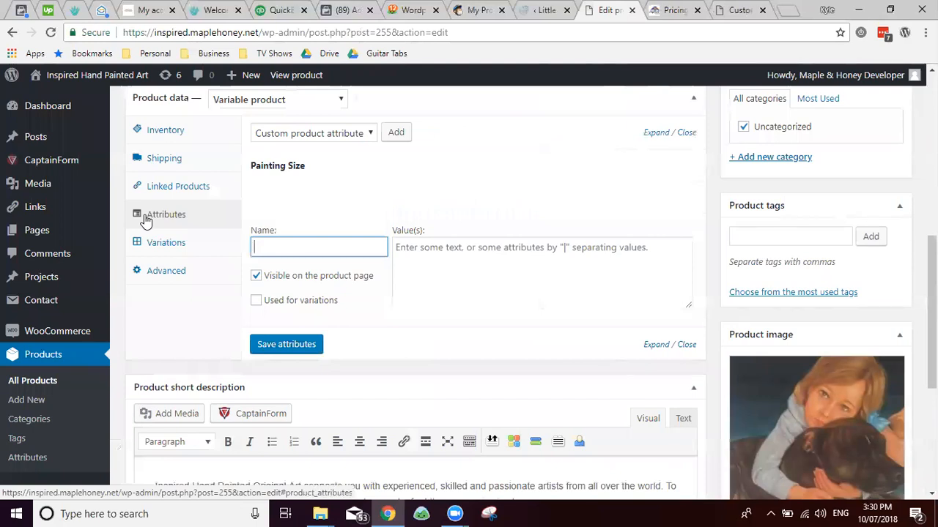
{"action": "key", "text": "ctrl+Tab"}
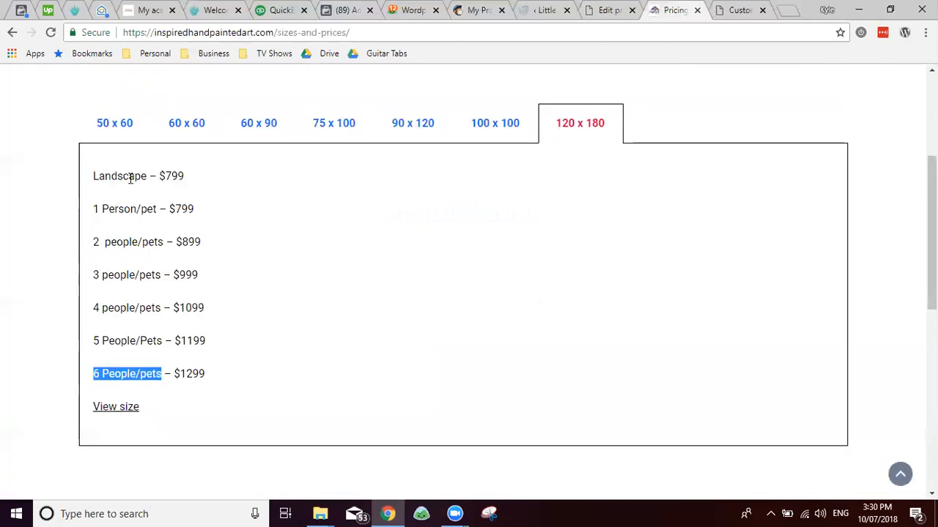
Step: Paste the 6 People/pets label into the attribute's Value(s) box several times, one per line
{"action": "key", "text": "ctrl+shift+Tab"}
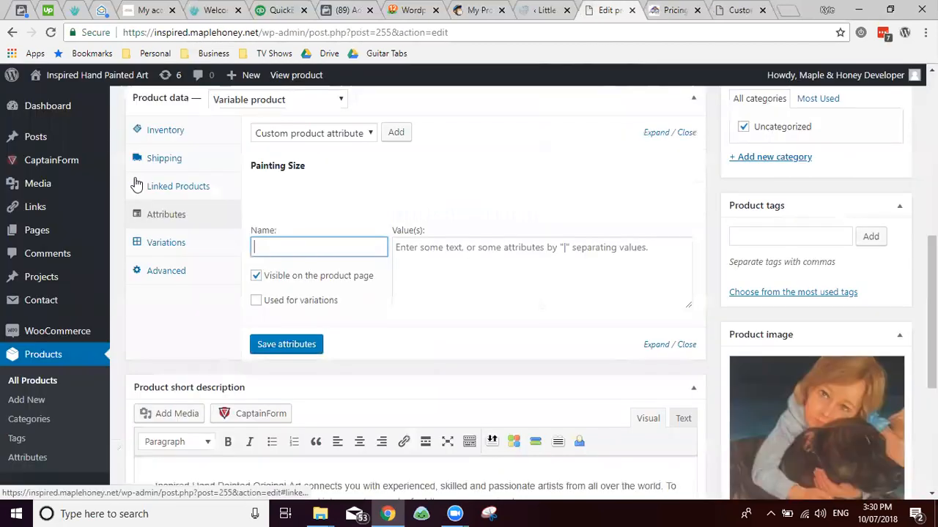
{"action": "type", "text": "N"}
{"action": "key", "text": "BackSpace"}
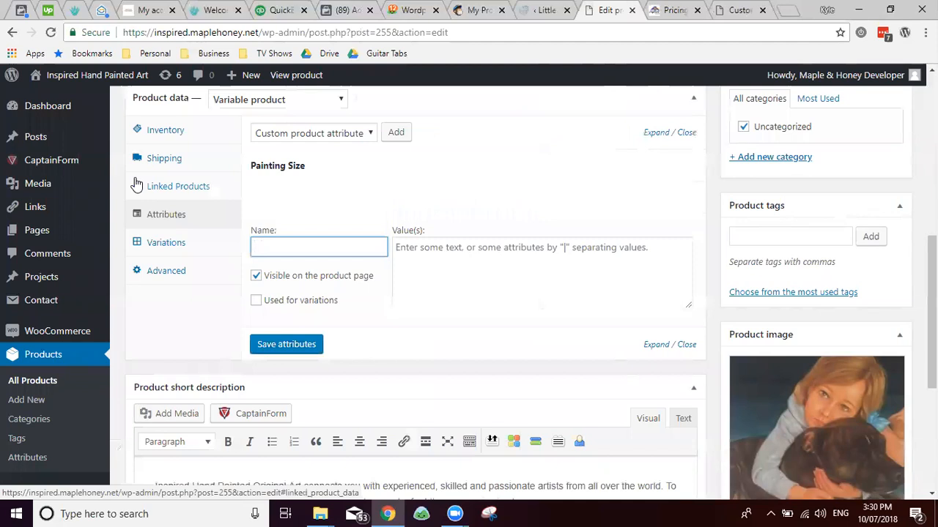
{"action": "key", "text": "Tab"}
{"action": "type", "text": "6 |People/pets"}
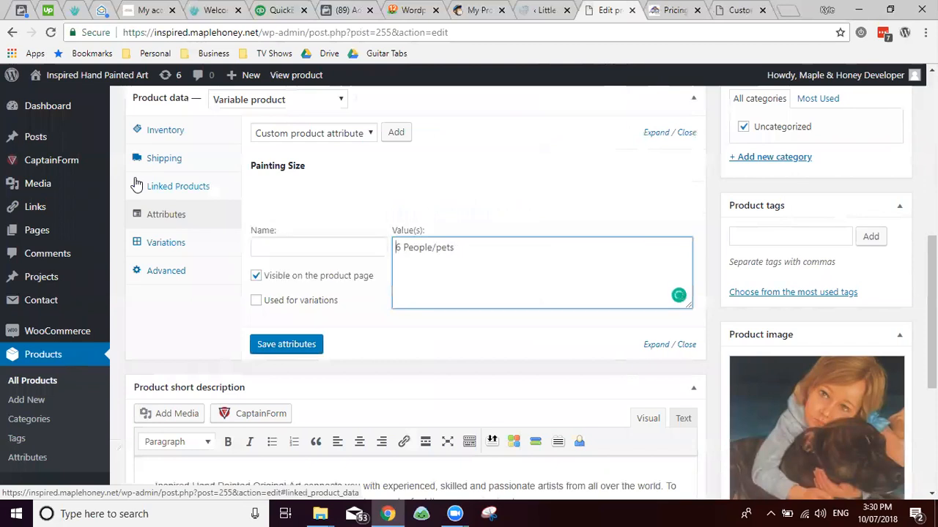
{"action": "key", "text": "Return"}
{"action": "key", "text": "Up"}
{"action": "key", "text": "ctrl+v"}
{"action": "key", "text": "ctrl+v"}
{"action": "key", "text": "Return"}
{"action": "key", "text": "ctrl+v"}
{"action": "key", "text": "Return"}
{"action": "key", "text": "ctrl+v"}
{"action": "key", "text": "Return"}
{"action": "key", "text": "ctrl+v"}
{"action": "key", "text": "Up"}
Step: Add Landscape as the first value, change the first entry to 1 People/pets, and add ' |' separators
{"action": "type", "text": "Landscape"}
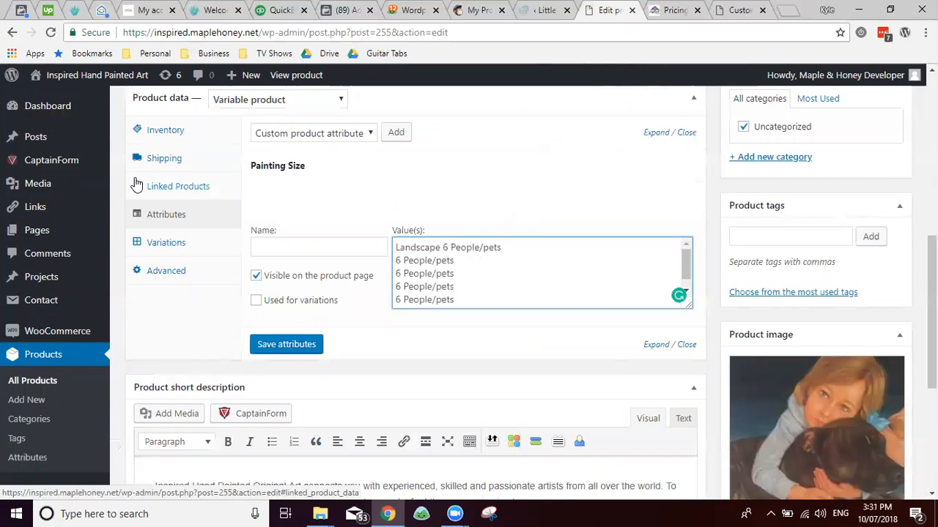
{"action": "key", "text": "shift+Home"}
{"action": "key", "text": "shift+Right"}
{"action": "key", "text": "shift+Right"}
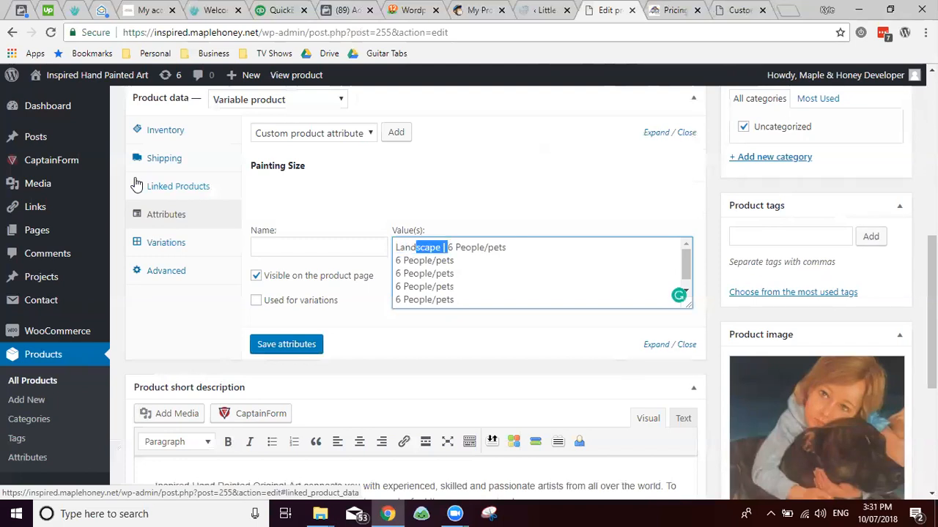
{"action": "key", "text": "Return"}
{"action": "key", "text": "Delete"}
{"action": "type", "text": "1"}
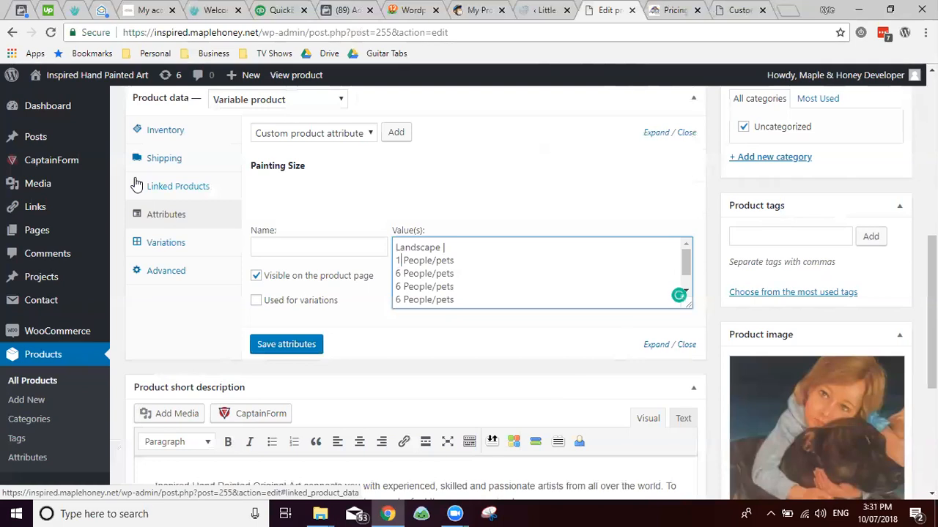
{"action": "key", "text": "End"}
{"action": "type", "text": "|"}
{"action": "key", "text": "Down"}
{"action": "type", "text": "|"}
{"action": "key", "text": "Down"}
{"action": "key", "text": "Down"}
{"action": "type", "text": "|"}
{"action": "key", "text": "Down"}
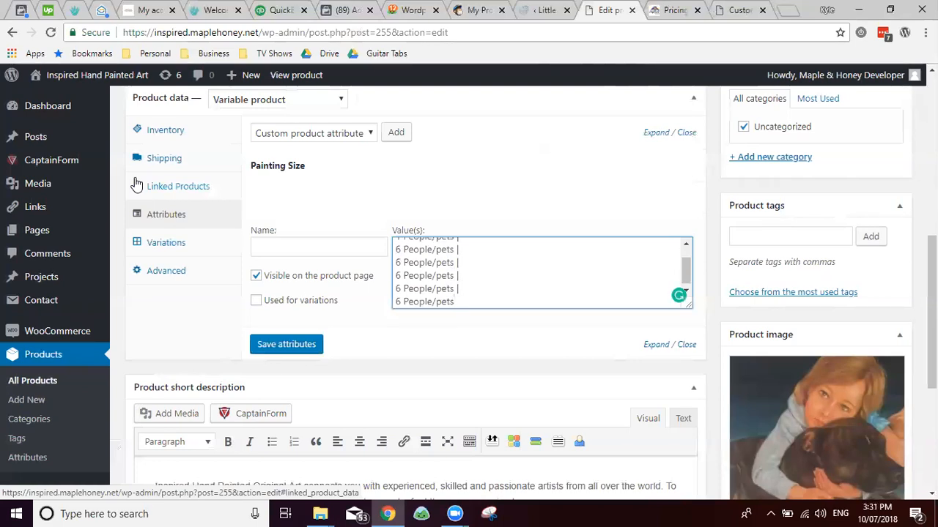
Step: Renumber the remaining entries to 5, 4, 3 and 2 People/pets
{"action": "key", "text": "BackSpace"}
{"action": "type", "text": "5"}
{"action": "key", "text": "Up"}
{"action": "key", "text": "BackSpace"}
{"action": "type", "text": "4"}
{"action": "key", "text": "BackSpace"}
{"action": "type", "text": "3"}
{"action": "key", "text": "Up"}
{"action": "key", "text": "BackSpace"}
{"action": "type", "text": "2"}
{"action": "scroll", "coordinate": [462, 283], "scroll_direction": "up", "scroll_amount": 1}
{"action": "scroll", "coordinate": [462, 283], "scroll_direction": "up", "scroll_amount": 2}
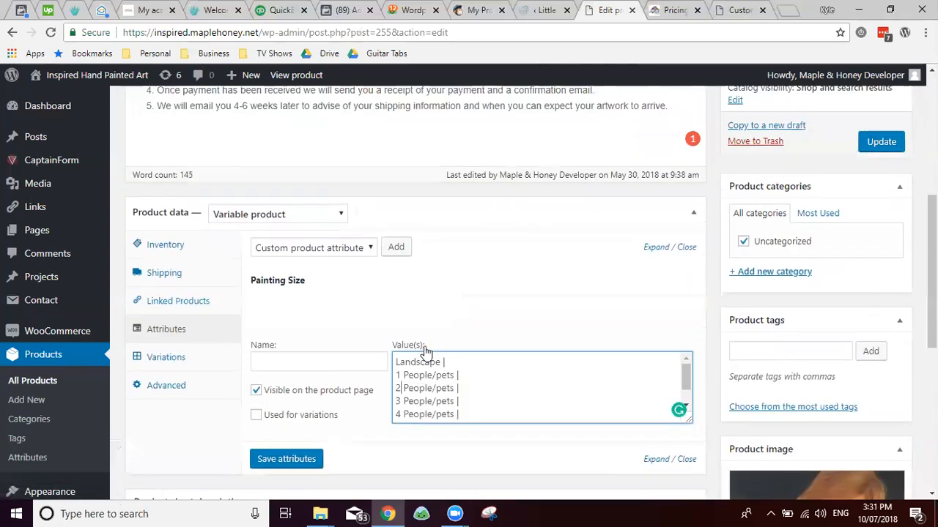
{"action": "scroll", "coordinate": [390, 287], "scroll_direction": "down", "scroll_amount": 2}
{"action": "left_click", "coordinate": [308, 246]}
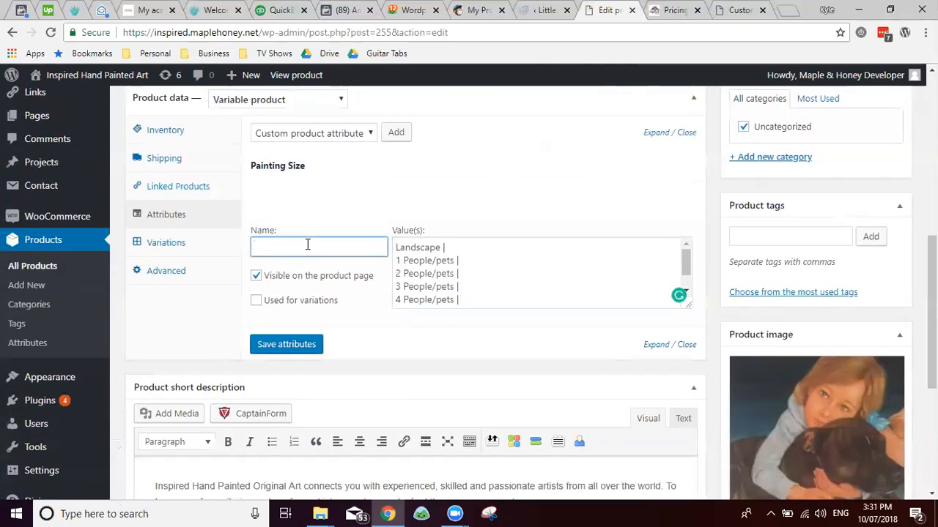
Step: Tick Used for variations and save the attribute as Painting Content
{"action": "left_click", "coordinate": [256, 301]}
{"action": "left_click", "coordinate": [263, 246]}
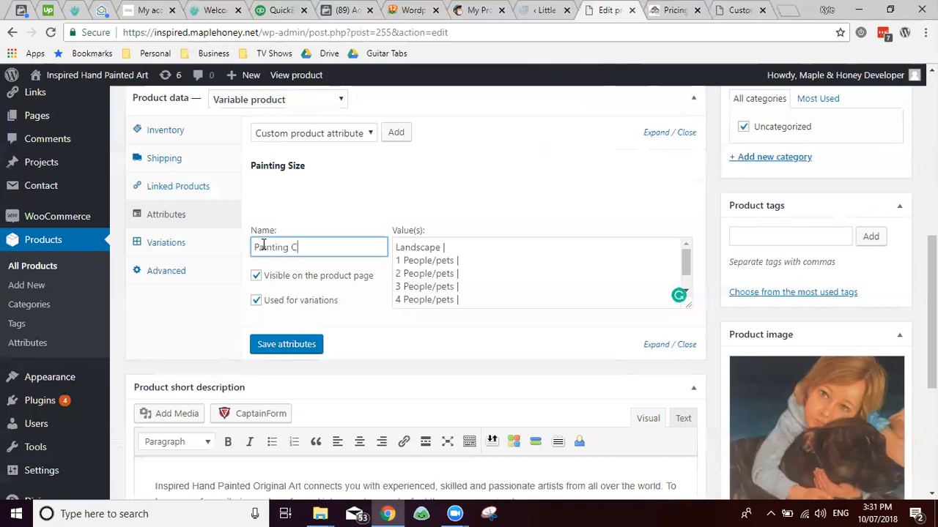
{"action": "left_click", "coordinate": [285, 343]}
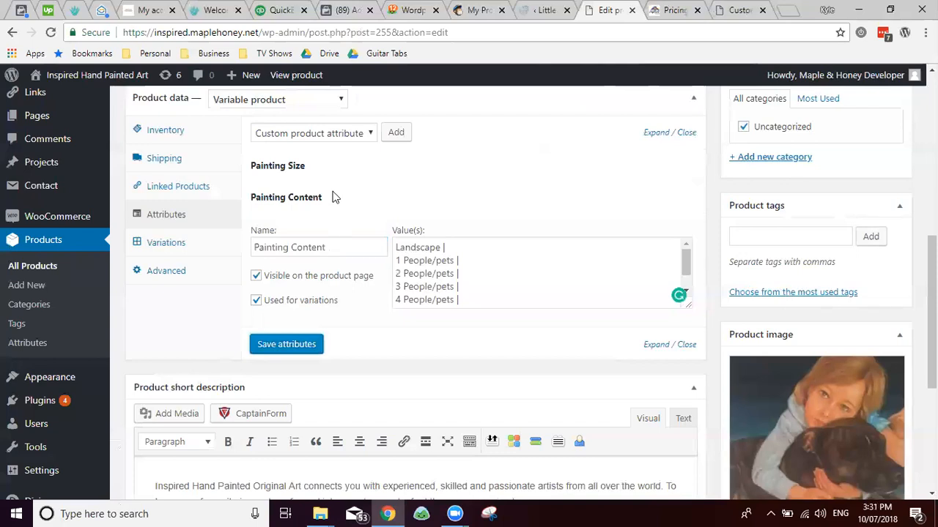
Step: Rename the attribute to Painting Subject and save the attributes again
{"action": "left_click", "coordinate": [656, 201]}
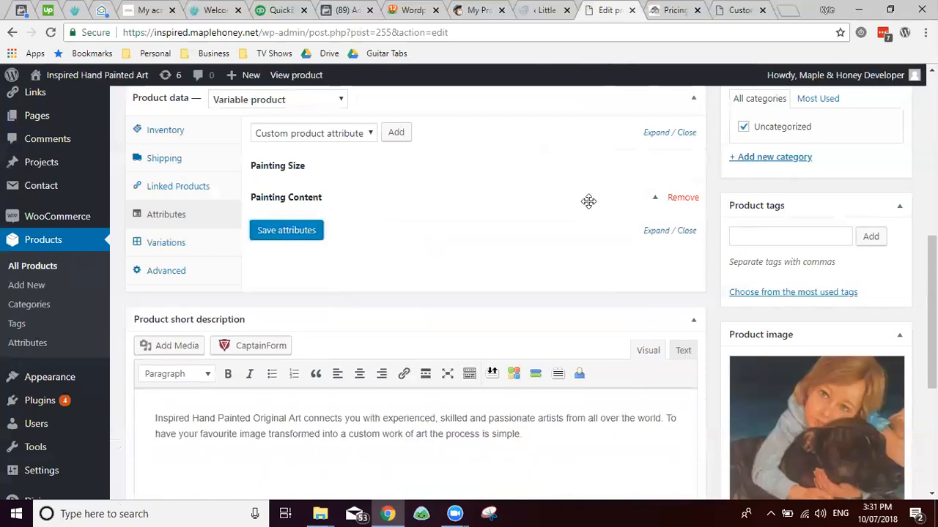
{"action": "left_click", "coordinate": [590, 200]}
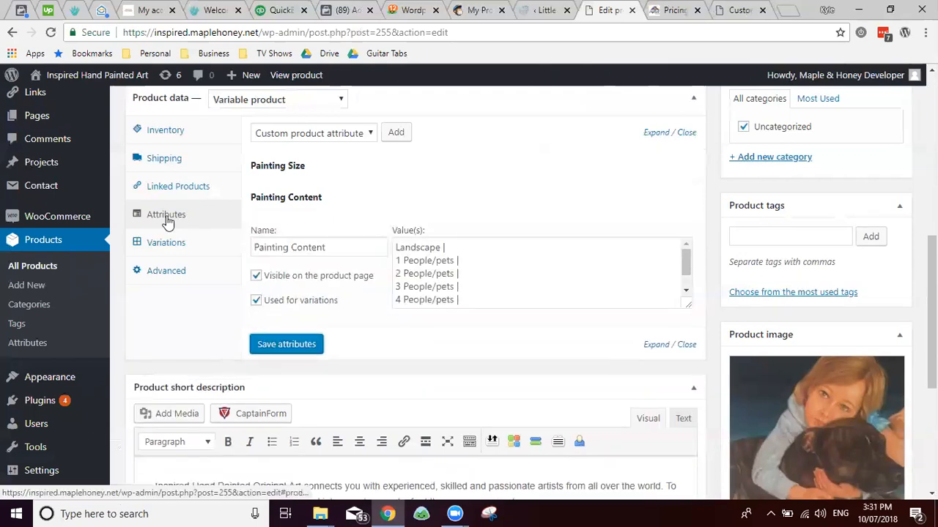
{"action": "triple_click", "coordinate": [346, 247]}
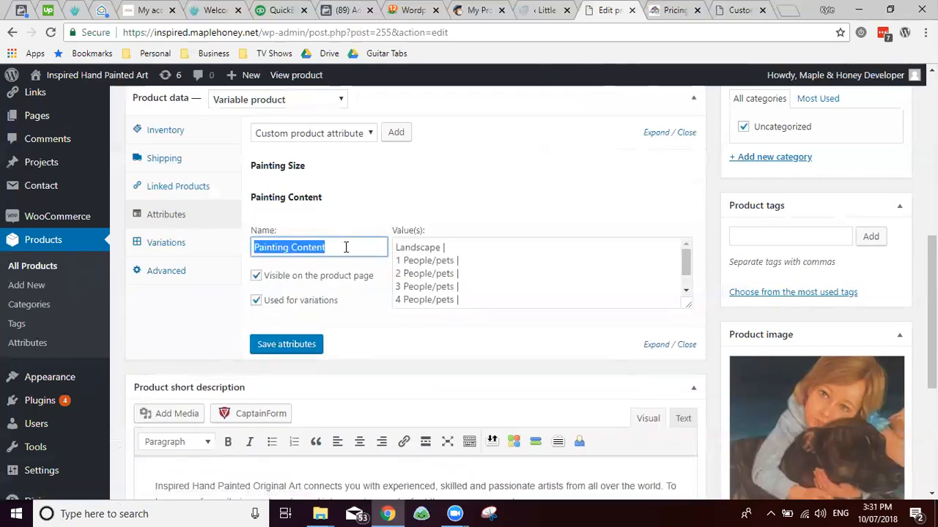
{"action": "left_click", "coordinate": [344, 247]}
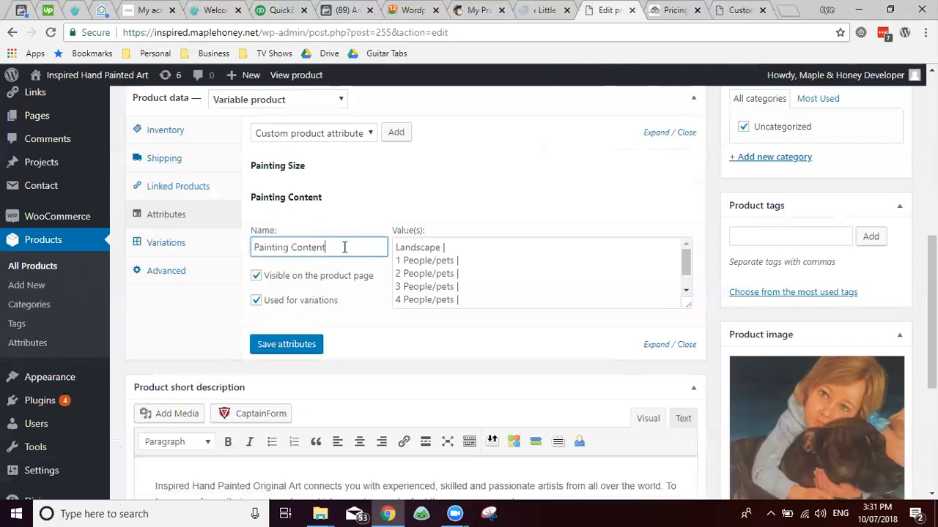
{"action": "double_click", "coordinate": [345, 247]}
{"action": "type", "text": "Subjec"}
{"action": "left_click", "coordinate": [290, 343]}
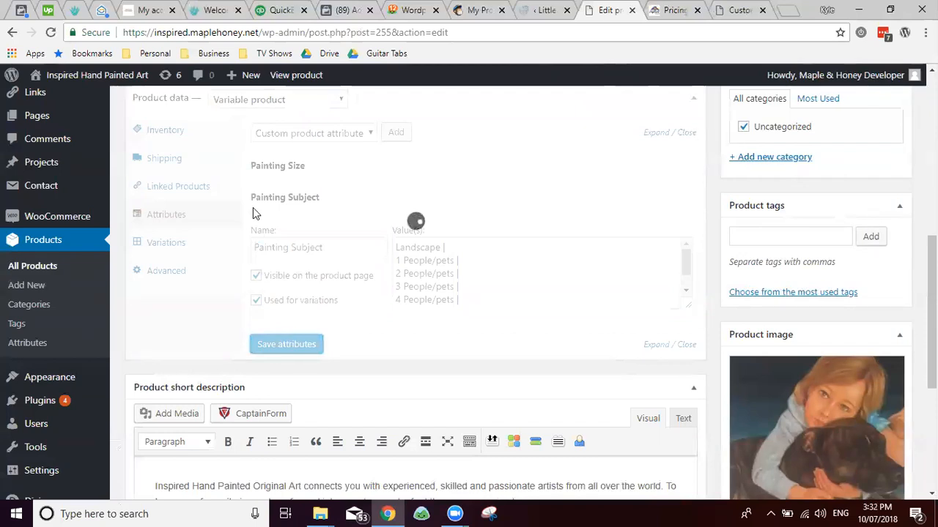
Step: Delete all of the product's existing variations
{"action": "left_click", "coordinate": [175, 242]}
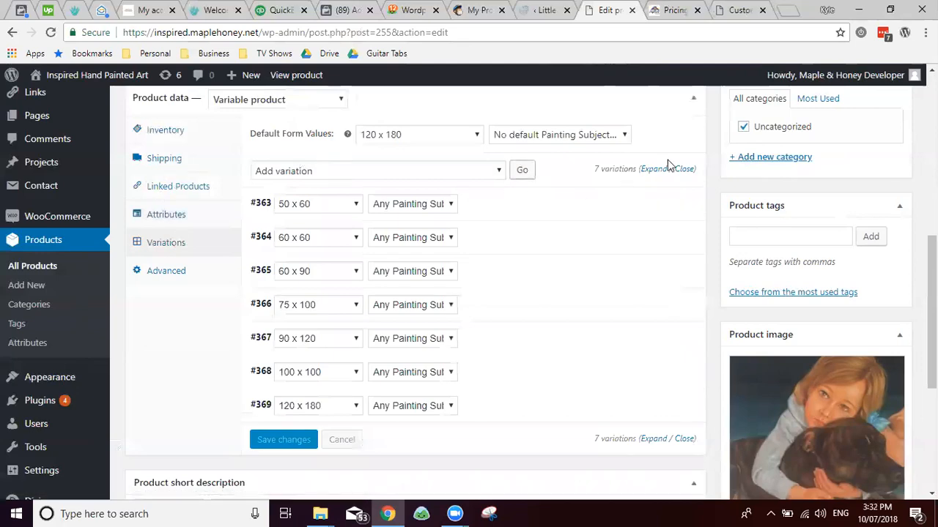
{"action": "left_click", "coordinate": [486, 179]}
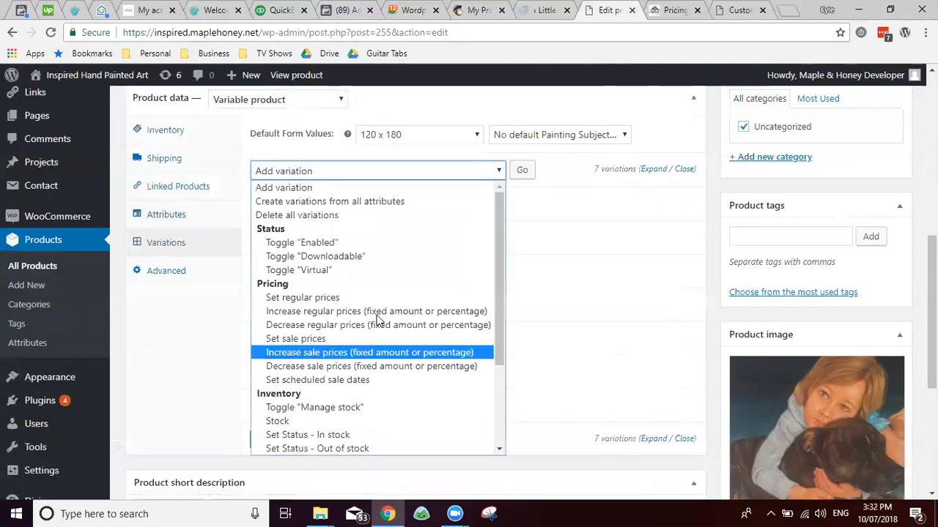
{"action": "left_click", "coordinate": [335, 218]}
{"action": "left_click", "coordinate": [524, 171]}
{"action": "left_click", "coordinate": [536, 123]}
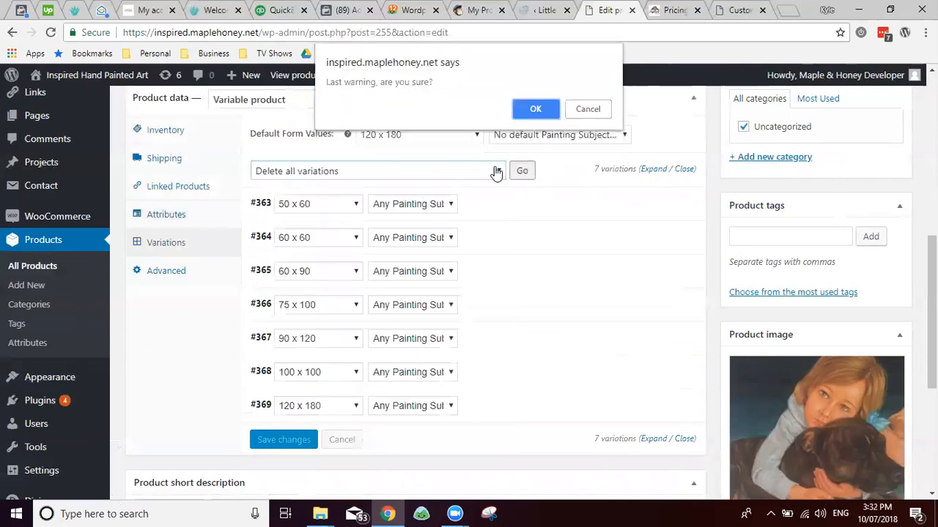
{"action": "left_click", "coordinate": [532, 107]}
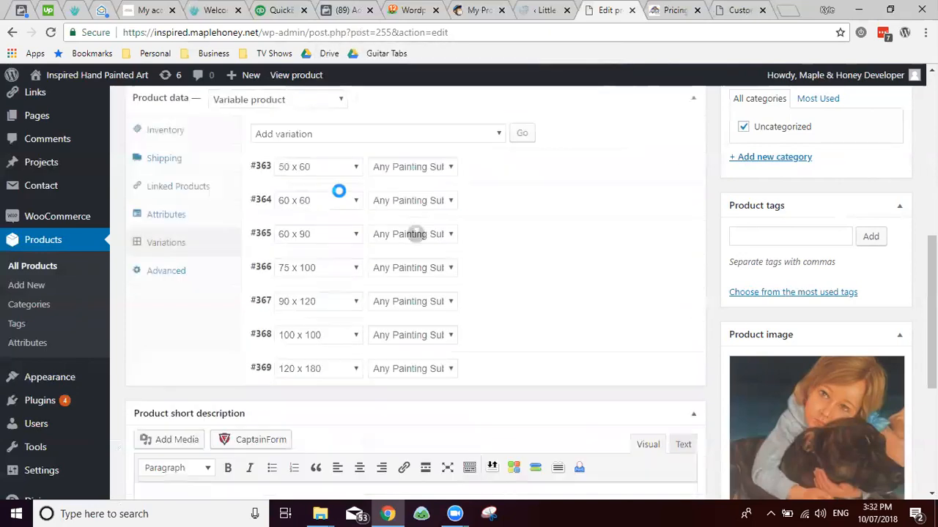
Step: Create variations from all Painting Size and Painting Subject attributes
{"action": "scroll", "coordinate": [352, 182], "scroll_direction": "up", "scroll_amount": 3}
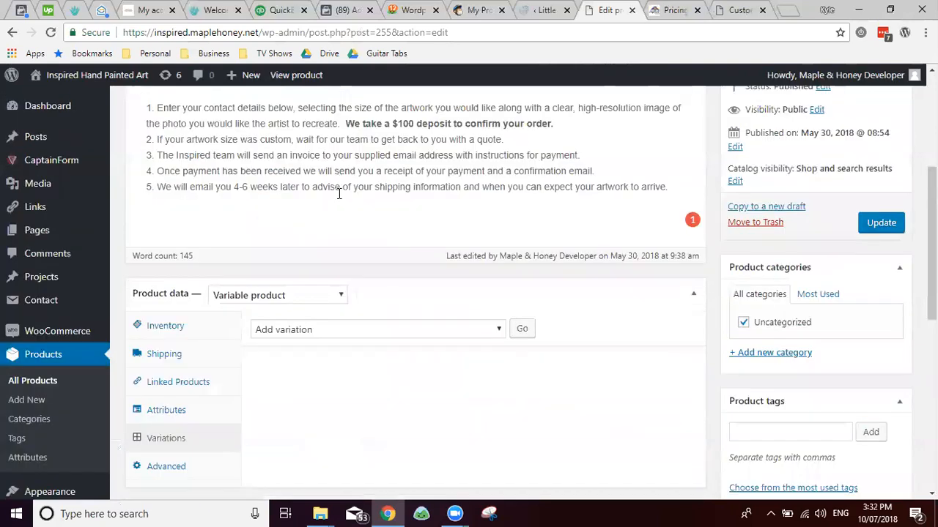
{"action": "scroll", "coordinate": [351, 256], "scroll_direction": "down", "scroll_amount": 3}
{"action": "scroll", "coordinate": [360, 213], "scroll_direction": "up", "scroll_amount": 2}
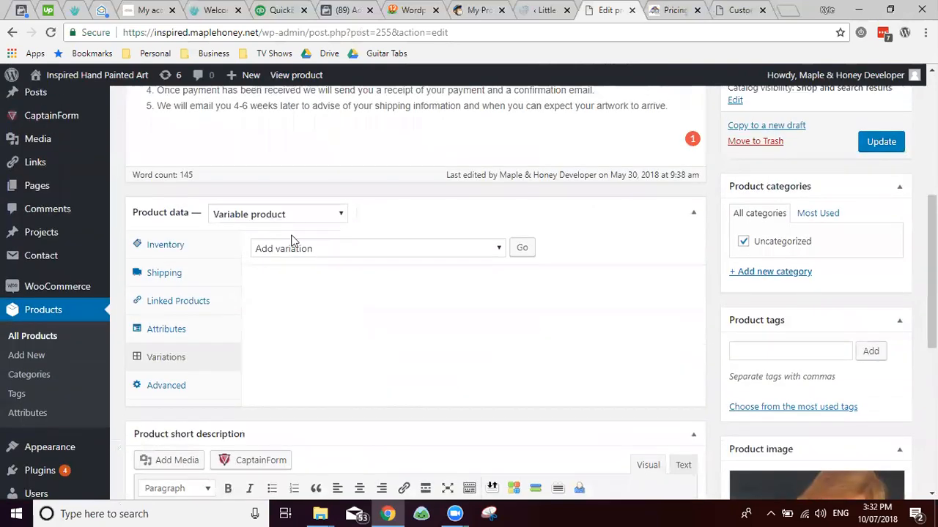
{"action": "left_click", "coordinate": [307, 251]}
{"action": "left_click", "coordinate": [320, 277]}
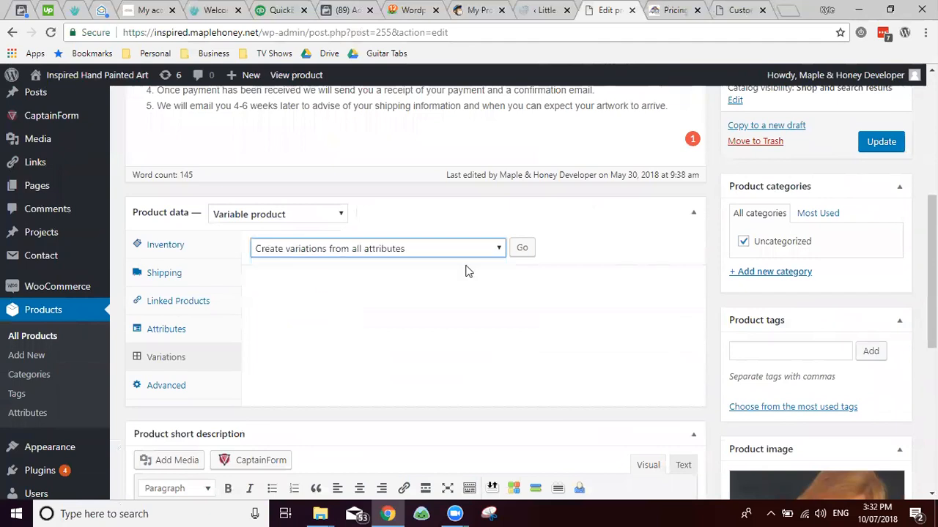
{"action": "left_click", "coordinate": [523, 249]}
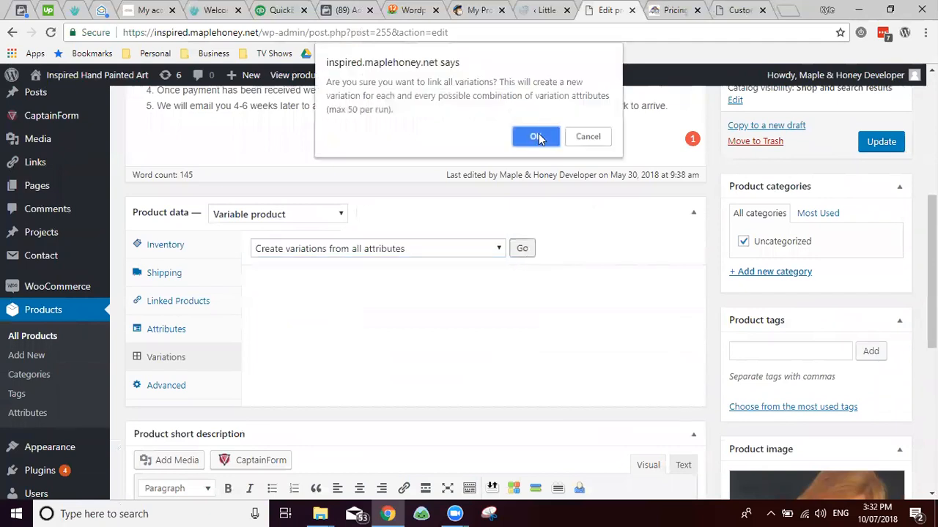
{"action": "left_click", "coordinate": [538, 135]}
Step: Look up the 50 x 60 Landscape and 1 person/pet prices, then acknowledge '49 variations added'
{"action": "left_click", "coordinate": [670, 10]}
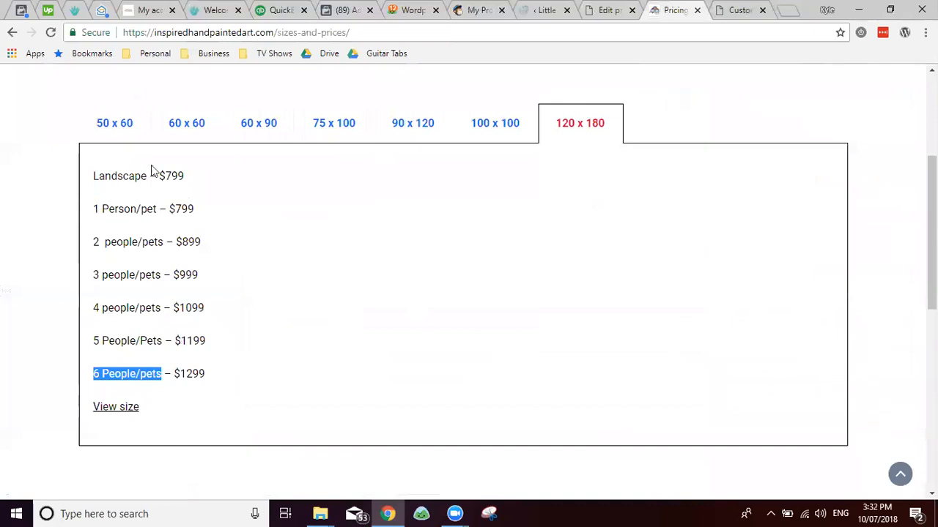
{"action": "left_click", "coordinate": [117, 137]}
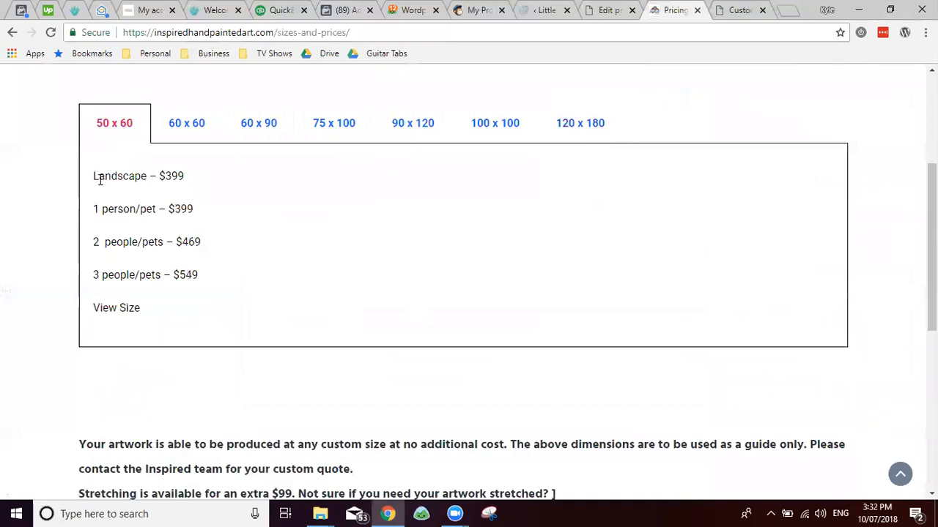
{"action": "left_click_drag", "start_coordinate": [96, 177], "coordinate": [205, 186]}
{"action": "left_click_drag", "start_coordinate": [93, 210], "coordinate": [209, 211]}
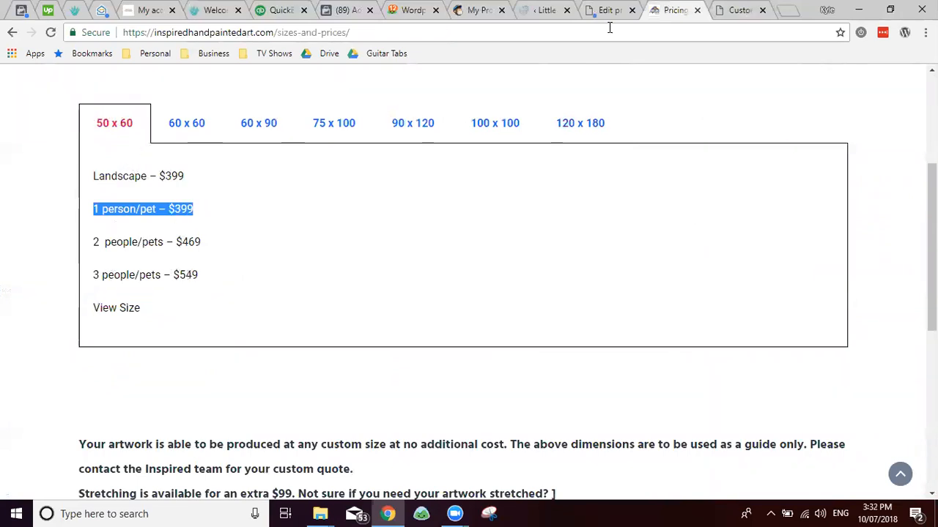
{"action": "key", "text": "ctrl+Tab"}
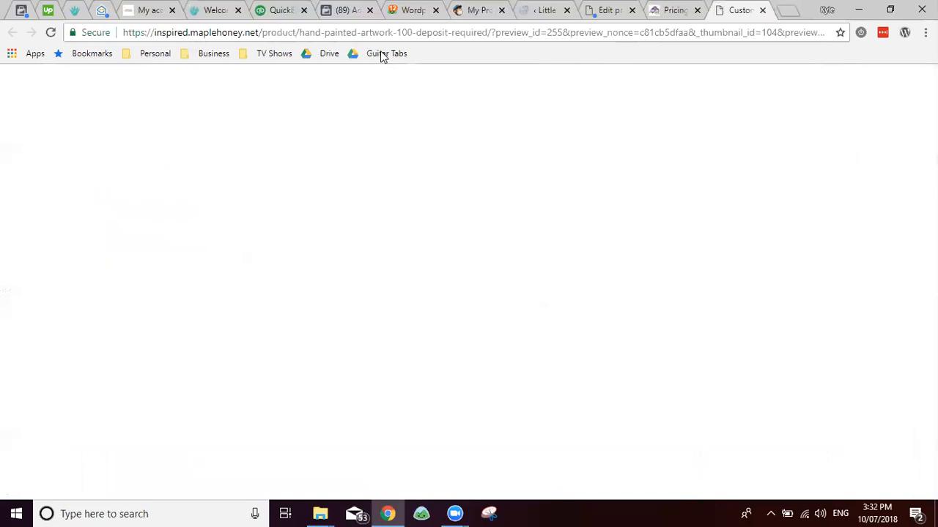
{"action": "key", "text": "ctrl+shift+Tab"}
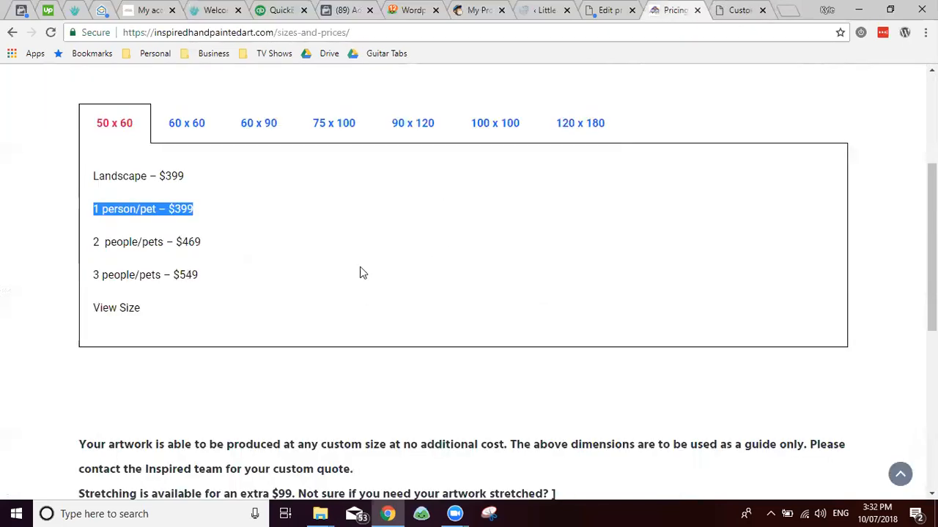
{"action": "key", "text": "ctrl+shift+Tab"}
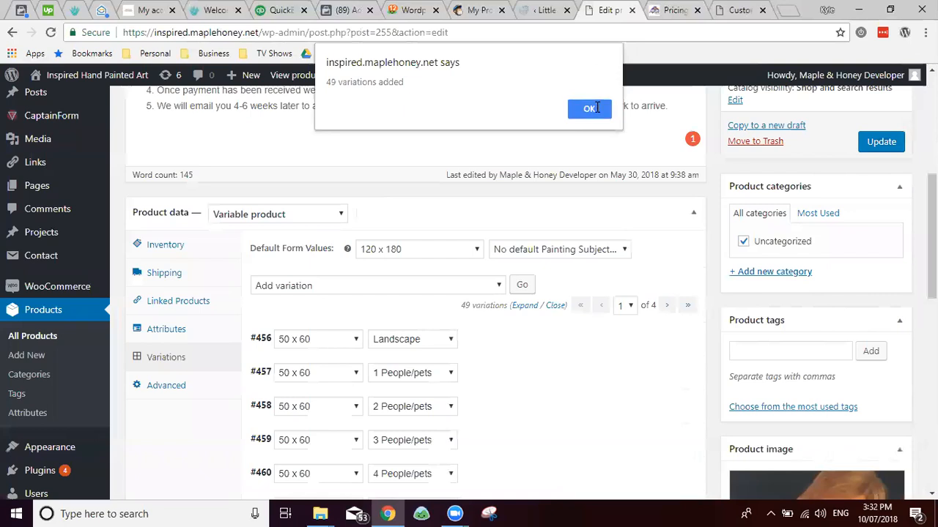
{"action": "left_click", "coordinate": [580, 114]}
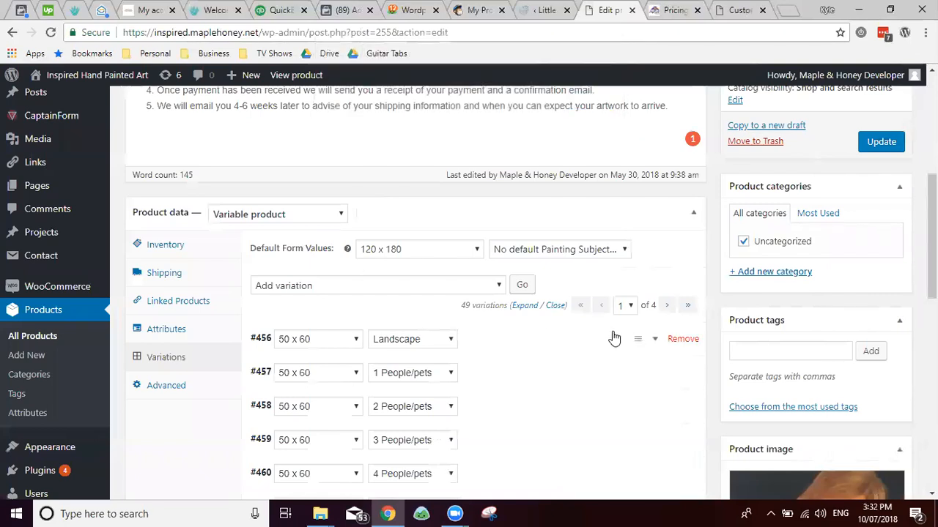
Step: Remove variations #462, #461 and #460 (50 x 60, 6/5/4 People/pets) and expand Landscape #456
{"action": "scroll", "coordinate": [483, 330], "scroll_direction": "down", "scroll_amount": 3}
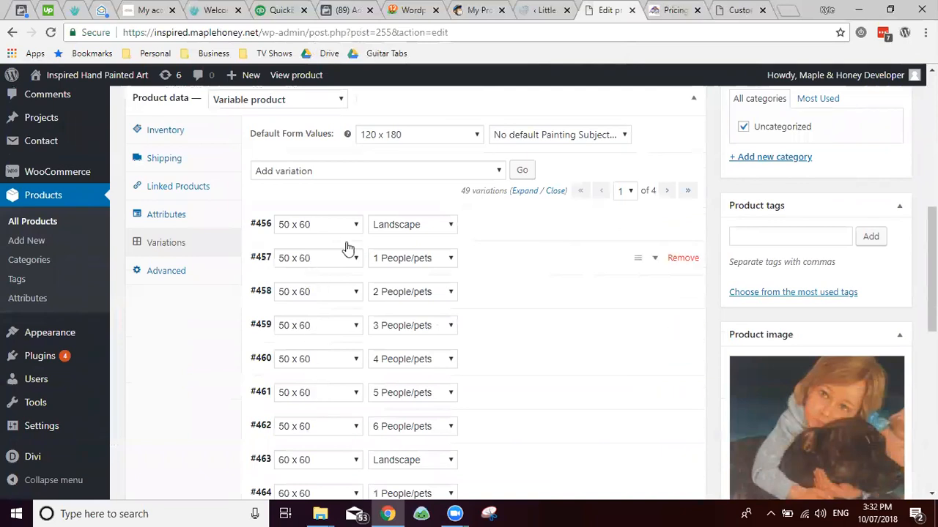
{"action": "left_click", "coordinate": [673, 427]}
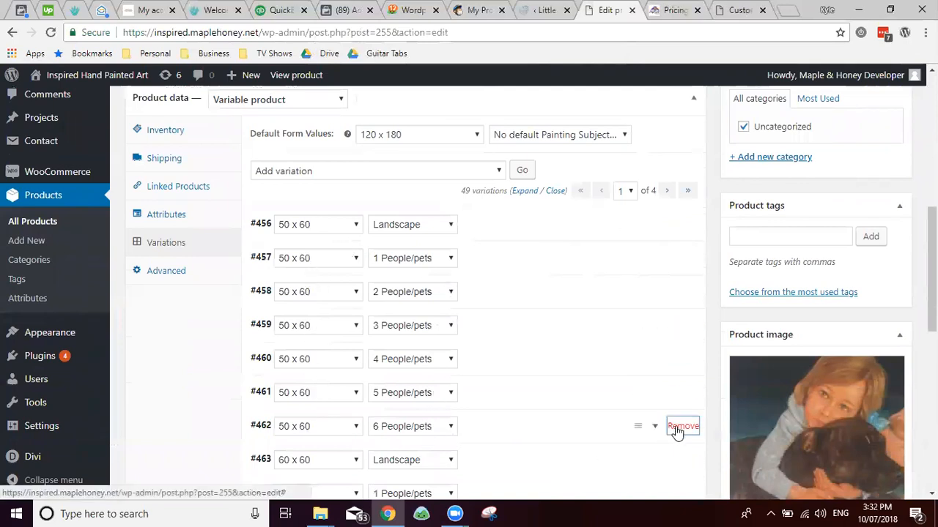
{"action": "key", "text": "Return"}
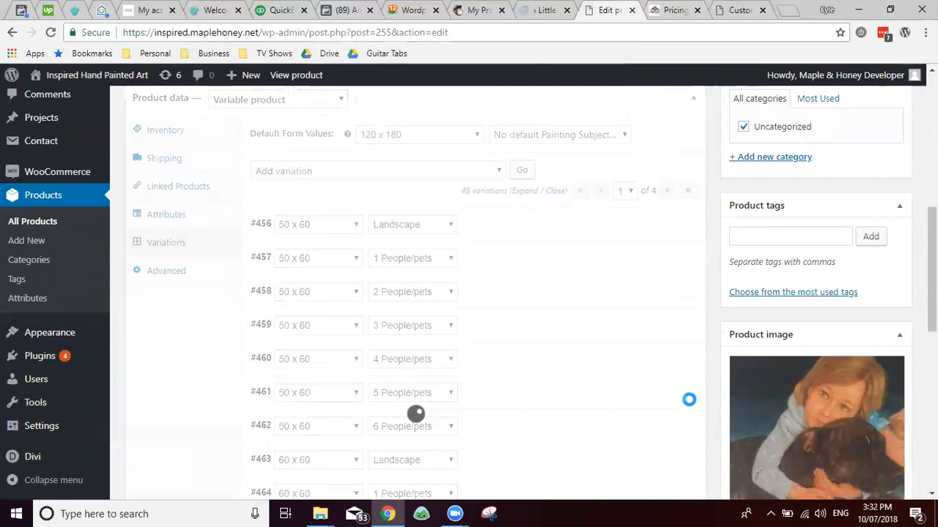
{"action": "left_click", "coordinate": [683, 393]}
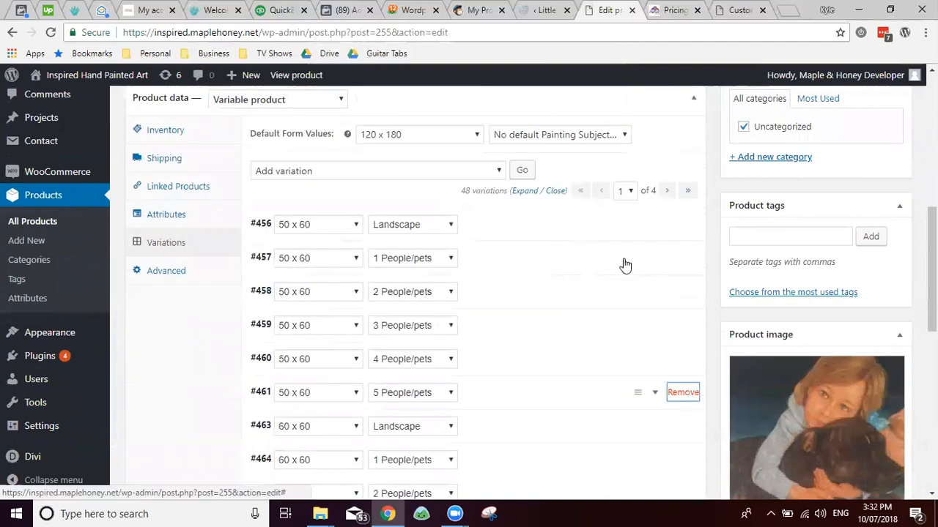
{"action": "left_click", "coordinate": [526, 118]}
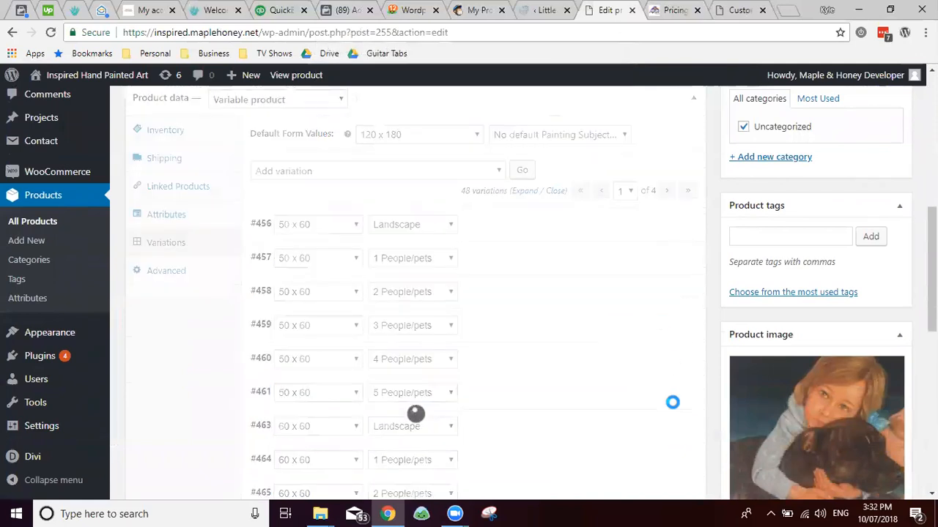
{"action": "left_click", "coordinate": [684, 359]}
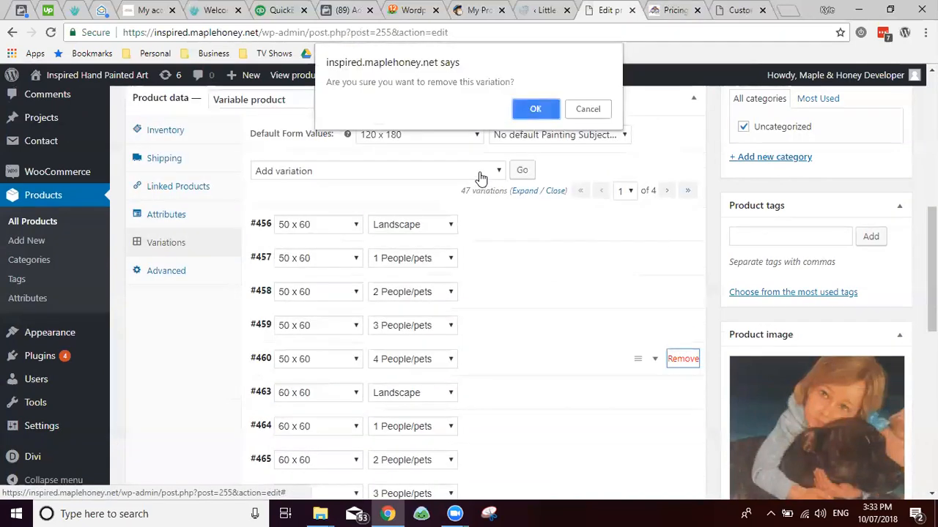
{"action": "left_click", "coordinate": [538, 109]}
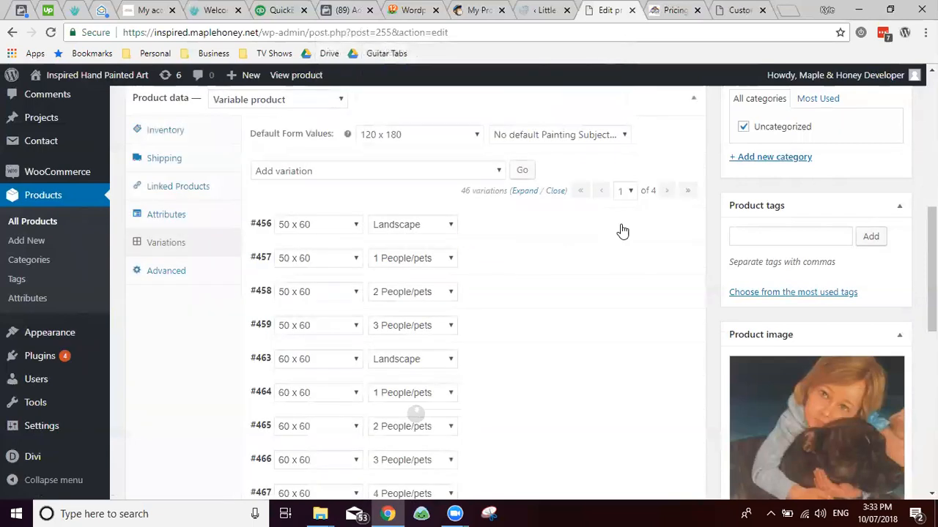
{"action": "left_click", "coordinate": [645, 233]}
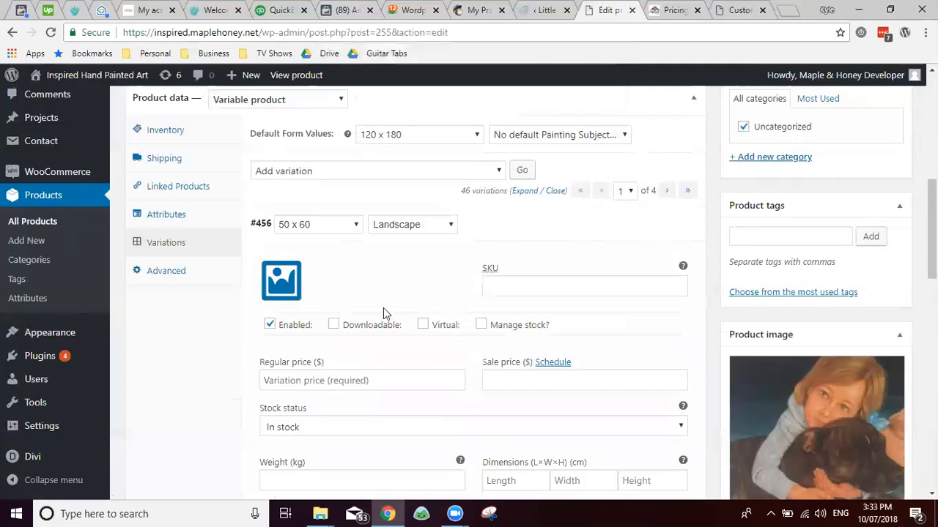
Step: Paste 399 from the pricing page as the 50 x 60 Landscape regular price
{"action": "scroll", "coordinate": [360, 305], "scroll_direction": "down", "scroll_amount": 1}
{"action": "scroll", "coordinate": [360, 305], "scroll_direction": "down", "scroll_amount": 1}
{"action": "left_click", "coordinate": [325, 268]}
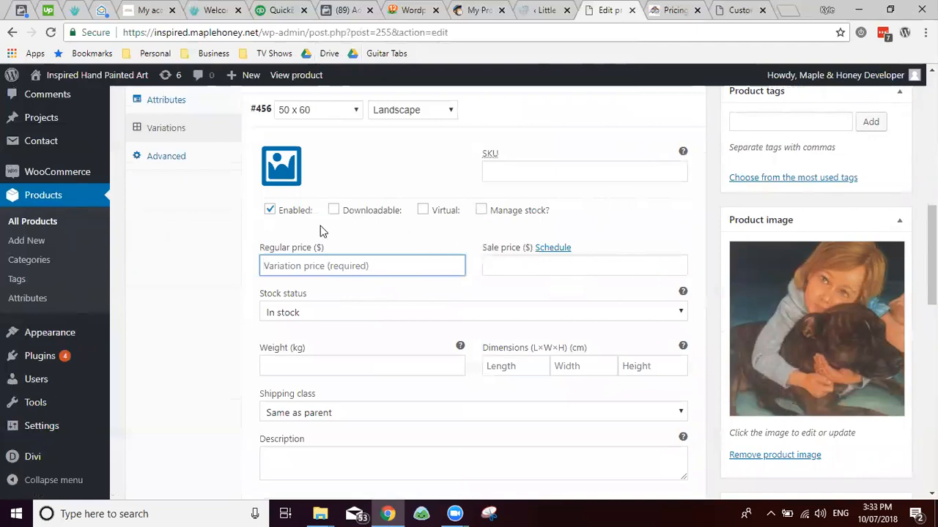
{"action": "key", "text": "ctrl+Tab"}
{"action": "double_click", "coordinate": [177, 176]}
{"action": "key", "text": "ctrl+c"}
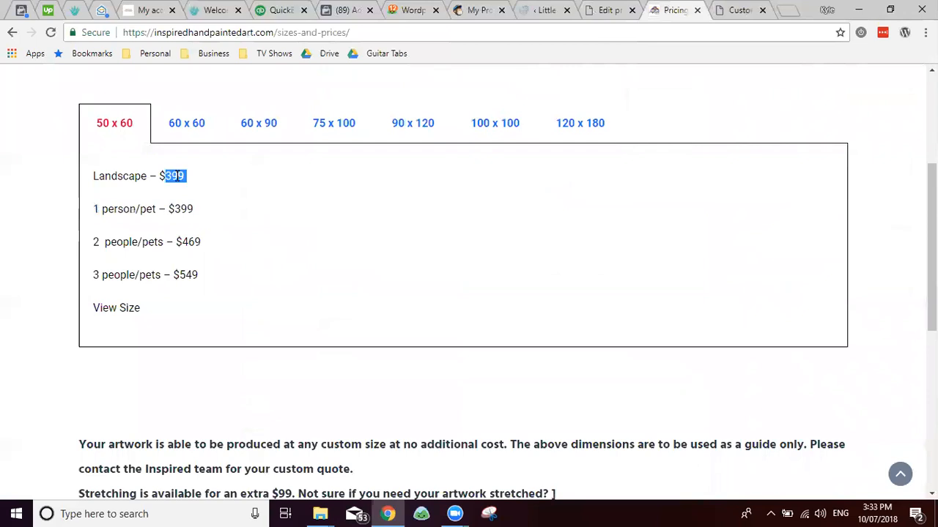
{"action": "key", "text": "ctrl+shift+Tab"}
{"action": "key", "text": "ctrl+v"}
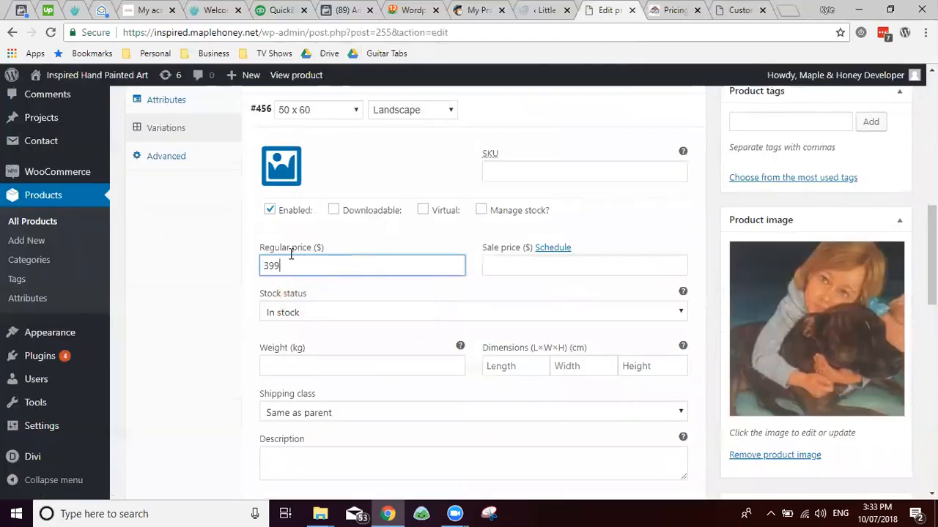
{"action": "scroll", "coordinate": [412, 199], "scroll_direction": "up", "scroll_amount": 2}
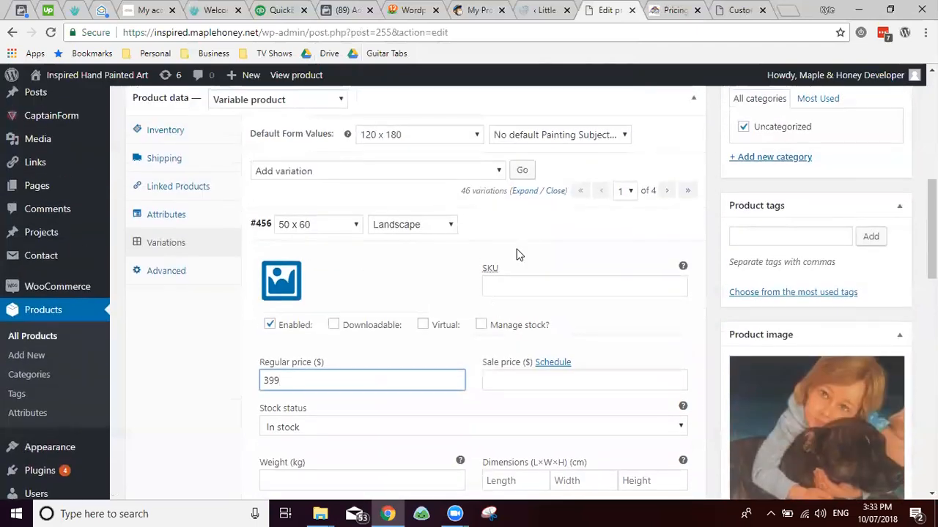
{"action": "left_click", "coordinate": [638, 218]}
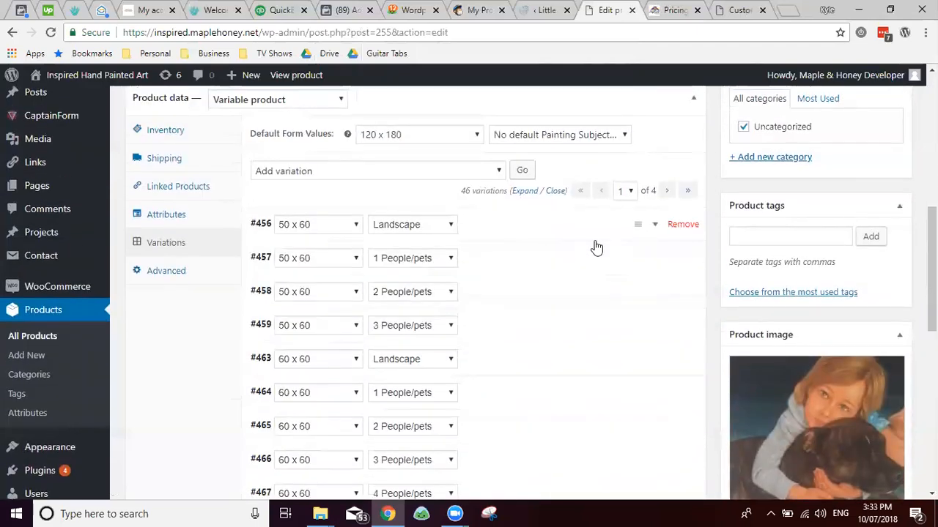
Step: Enter 399 for the 1 People/pets variation and look up the 2 people/pets price 469
{"action": "left_click", "coordinate": [469, 267]}
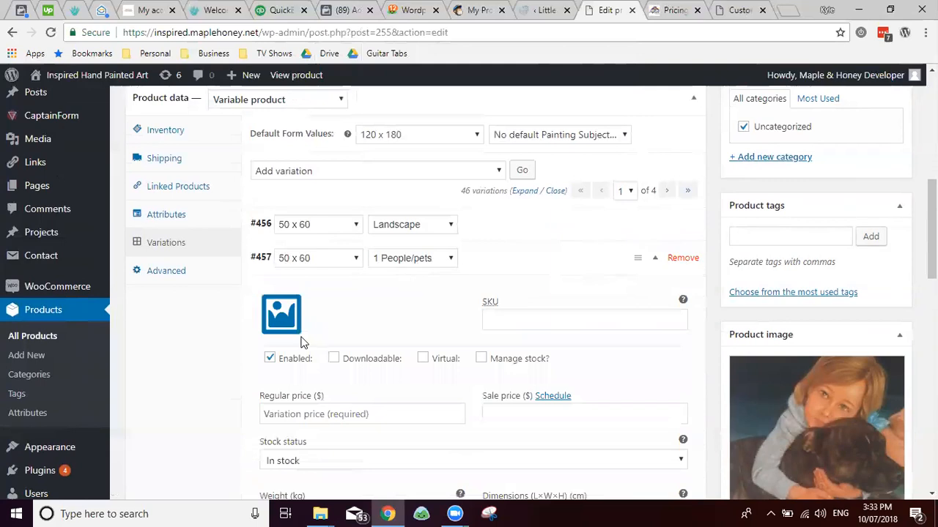
{"action": "left_click", "coordinate": [302, 412]}
{"action": "type", "text": "399"}
{"action": "key", "text": "BackSpace"}
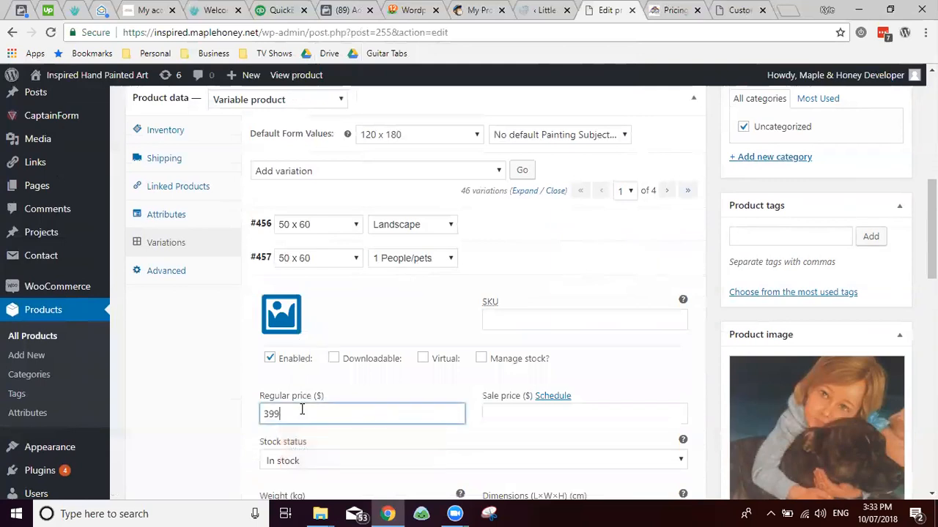
{"action": "key", "text": "ctrl+shift+Tab"}
{"action": "key", "text": "ctrl+Tab"}
{"action": "key", "text": "ctrl+Tab"}
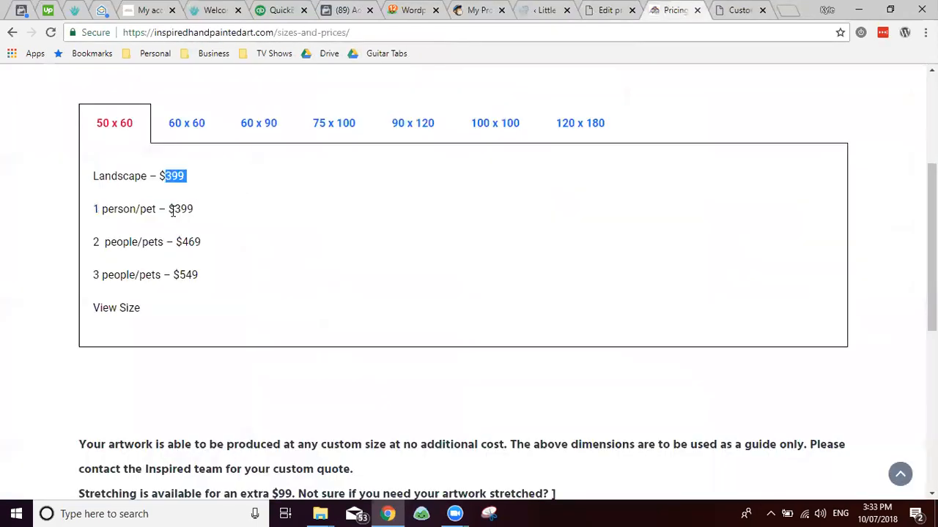
{"action": "double_click", "coordinate": [177, 209]}
{"action": "double_click", "coordinate": [192, 242]}
{"action": "key", "text": "ctrl+shift+Tab"}
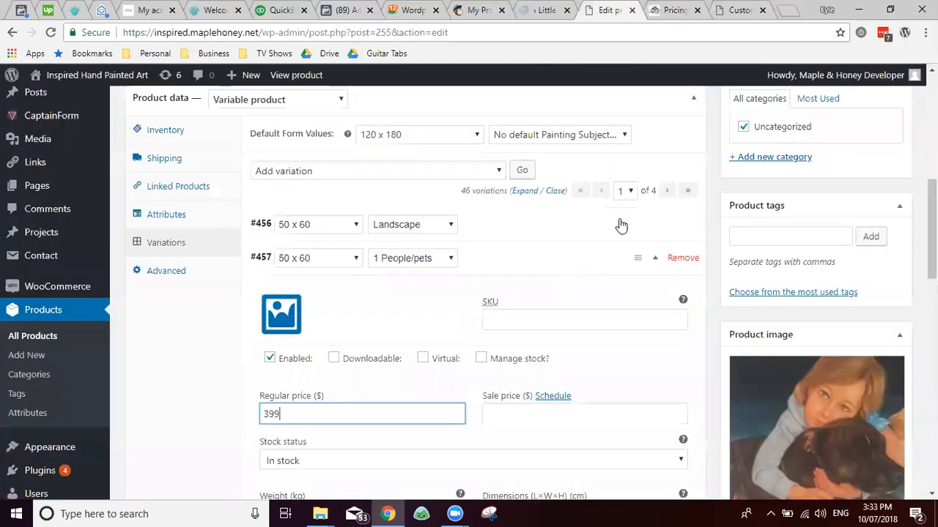
Step: Give the 50 x 60, 2 People/pets variation a regular price of 469
{"action": "left_click", "coordinate": [601, 233]}
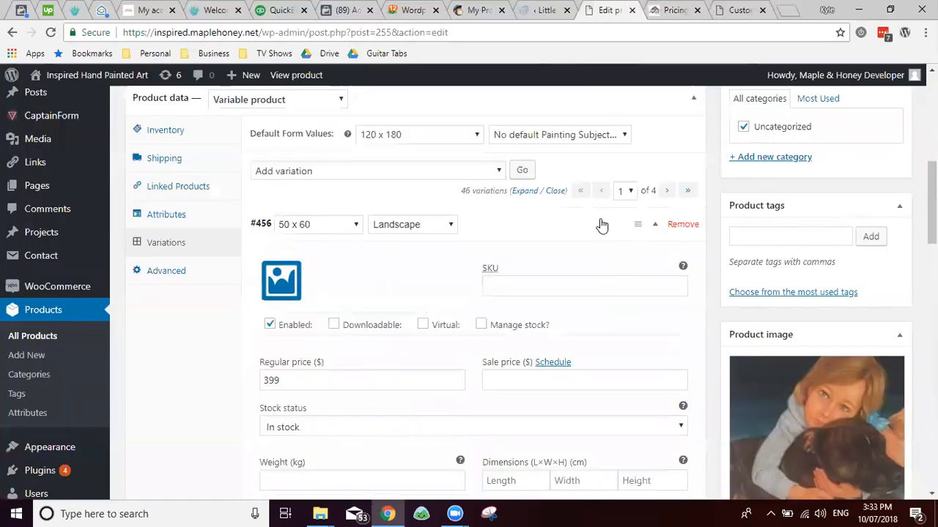
{"action": "left_click", "coordinate": [601, 238]}
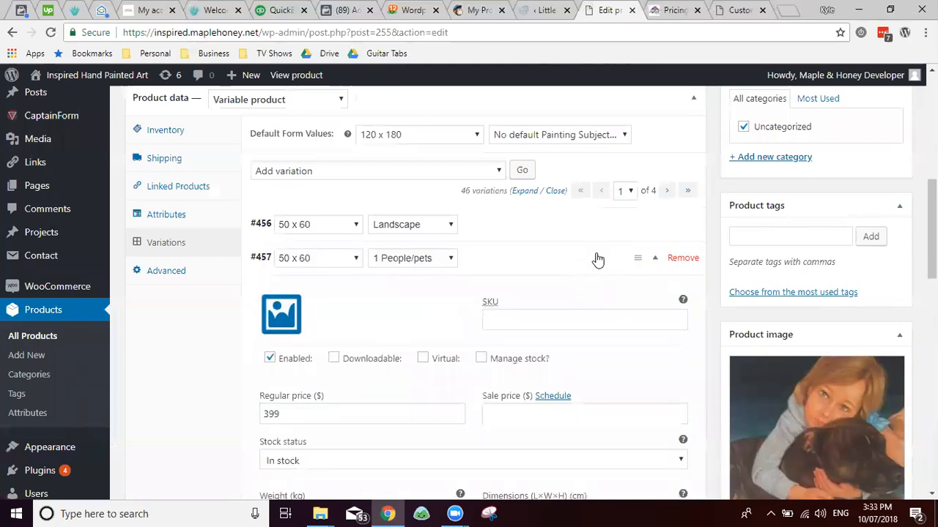
{"action": "left_click", "coordinate": [598, 260]}
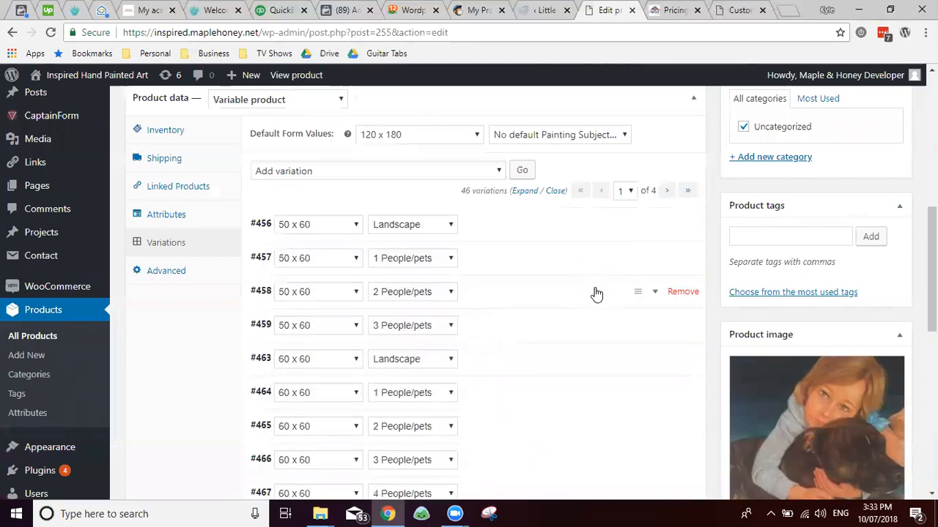
{"action": "left_click", "coordinate": [477, 295]}
{"action": "left_click", "coordinate": [316, 447]}
{"action": "type", "text": "469"}
{"action": "left_click", "coordinate": [575, 299]}
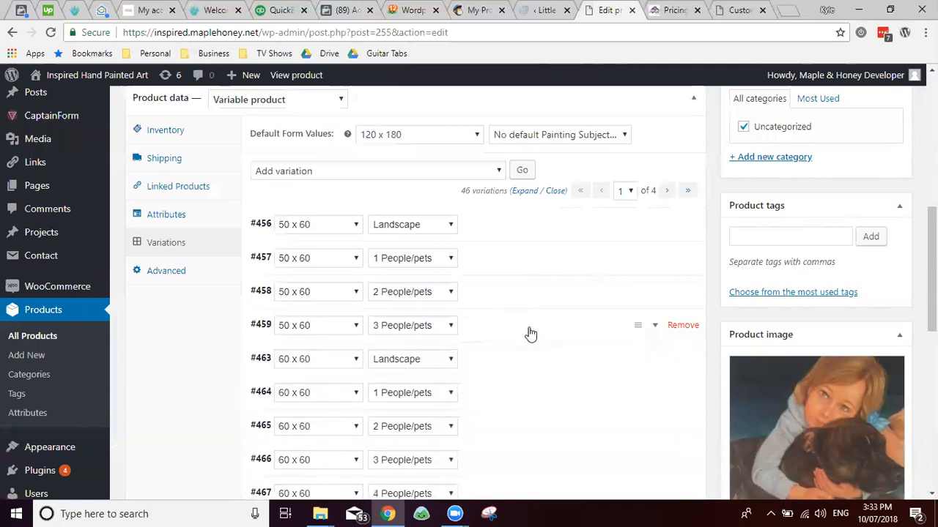
Step: Expand the 3 People/pets variation and copy its 549 price from the pricing page
{"action": "left_click", "coordinate": [530, 334]}
{"action": "left_click", "coordinate": [341, 172]}
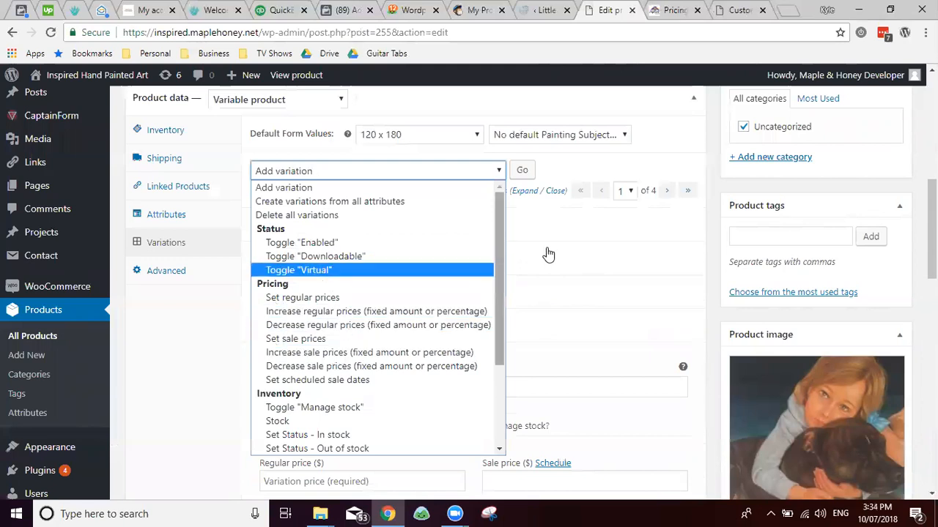
{"action": "left_click", "coordinate": [578, 174]}
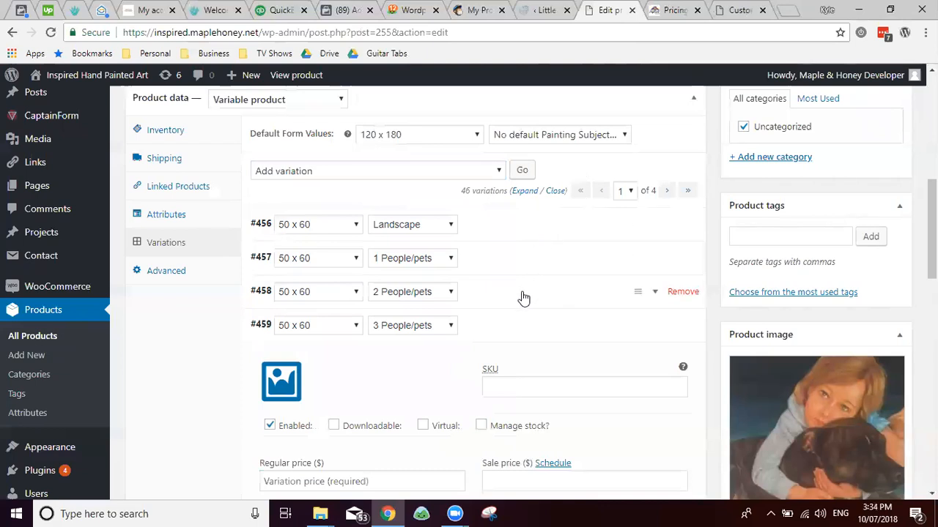
{"action": "scroll", "coordinate": [513, 300], "scroll_direction": "down", "scroll_amount": 2}
{"action": "key", "text": "ctrl+Tab"}
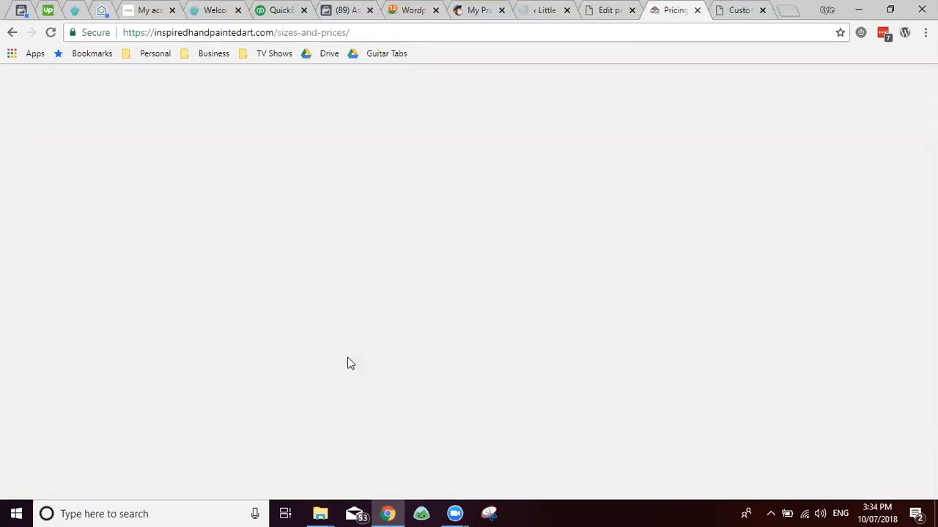
{"action": "double_click", "coordinate": [188, 274]}
{"action": "key", "text": "ctrl+c"}
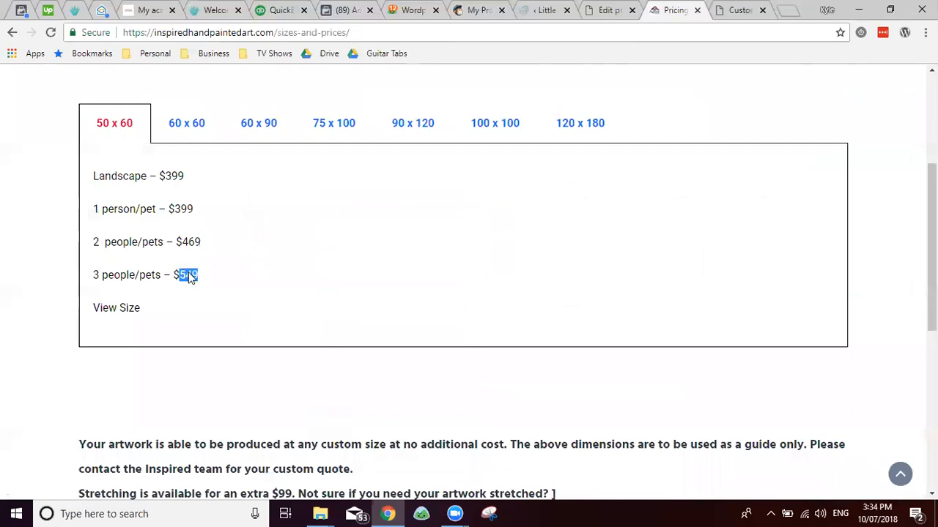
{"action": "key", "text": "ctrl+Tab"}
{"action": "key", "text": "ctrl+shift+Tab"}
{"action": "key", "text": "ctrl+shift+Tab"}
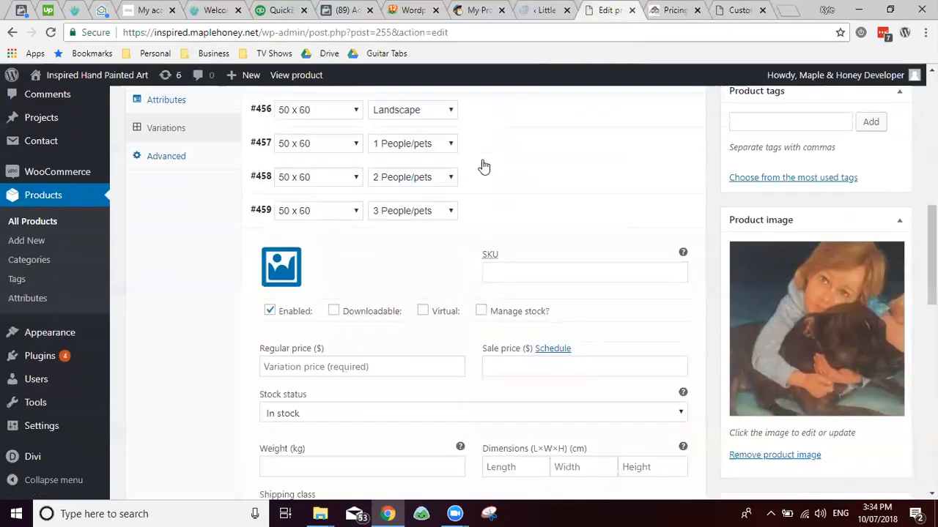
Step: Paste 549 as the 3 People/pets regular price and bring up the 60 x 60 prices
{"action": "left_click", "coordinate": [337, 366]}
{"action": "key", "text": "ctrl+v"}
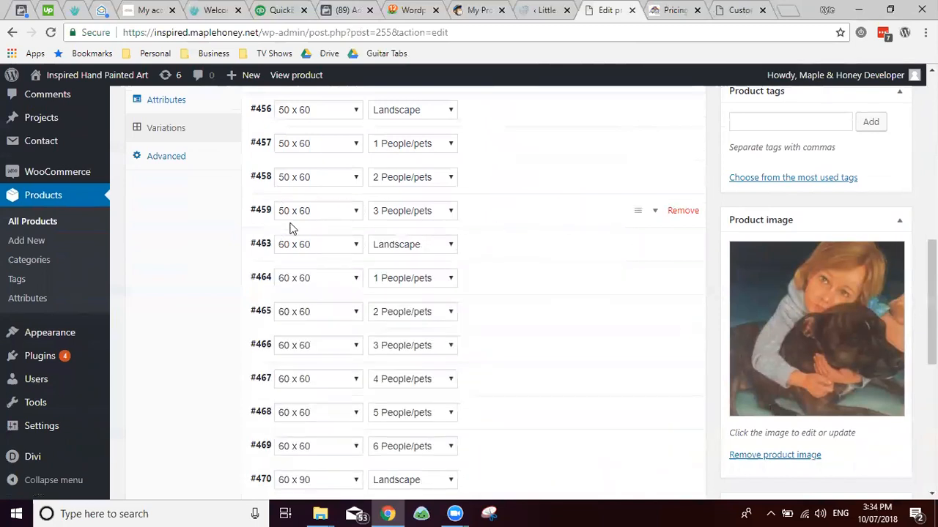
{"action": "key", "text": "ctrl+Tab"}
{"action": "left_click", "coordinate": [164, 131]}
{"action": "key", "text": "ctrl+shift+Tab"}
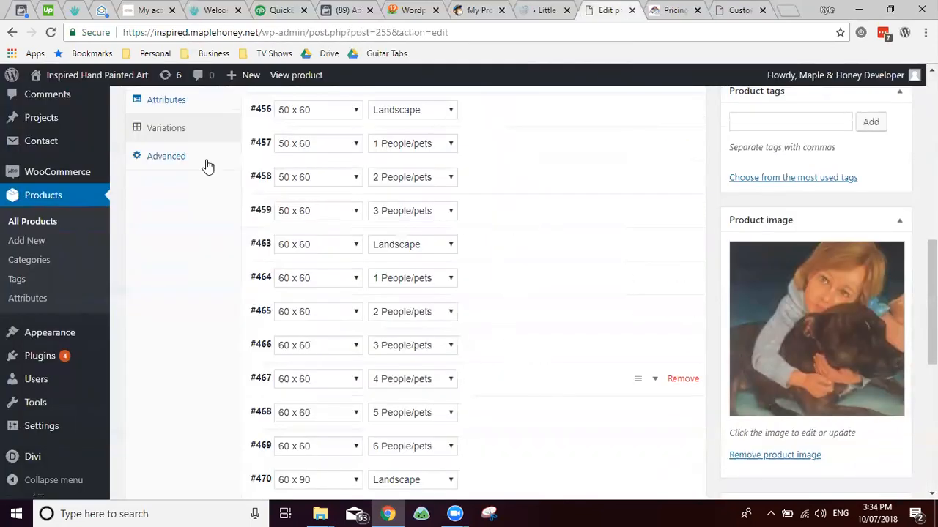
{"action": "key", "text": "ctrl+Tab"}
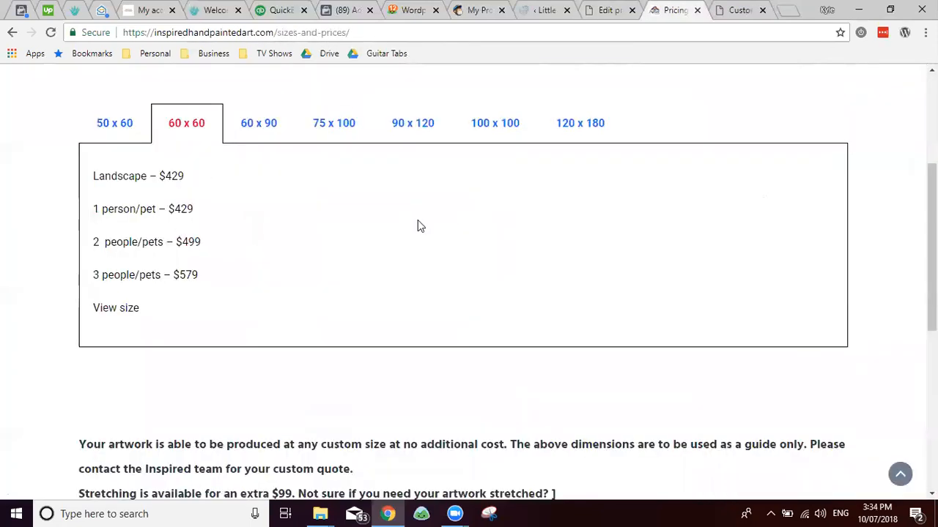
{"action": "key", "text": "ctrl+shift+Tab"}
Step: Remove the 60 x 60 variations #469, #468 and #467 (6, 5 and 4 People/pets)
{"action": "left_click", "coordinate": [671, 445]}
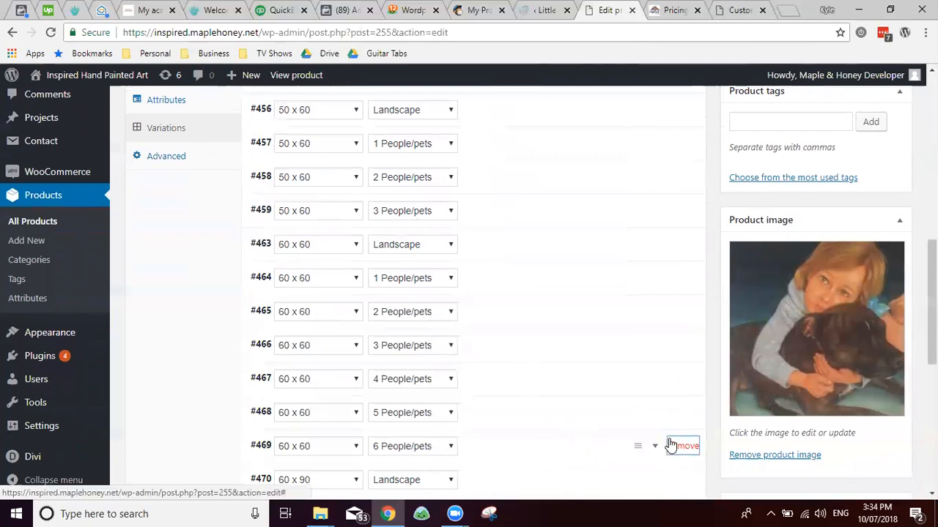
{"action": "left_click", "coordinate": [536, 109]}
{"action": "key", "text": "Return"}
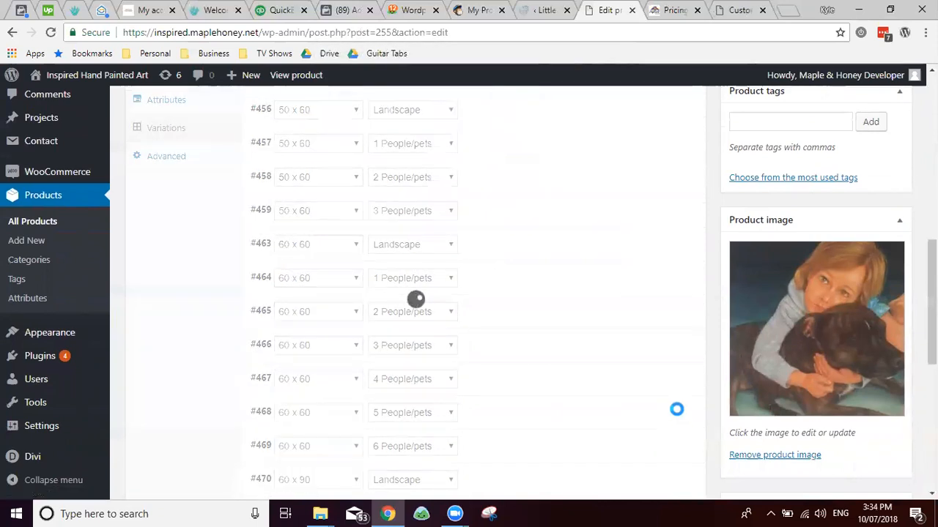
{"action": "left_click", "coordinate": [687, 416]}
{"action": "key", "text": "Return"}
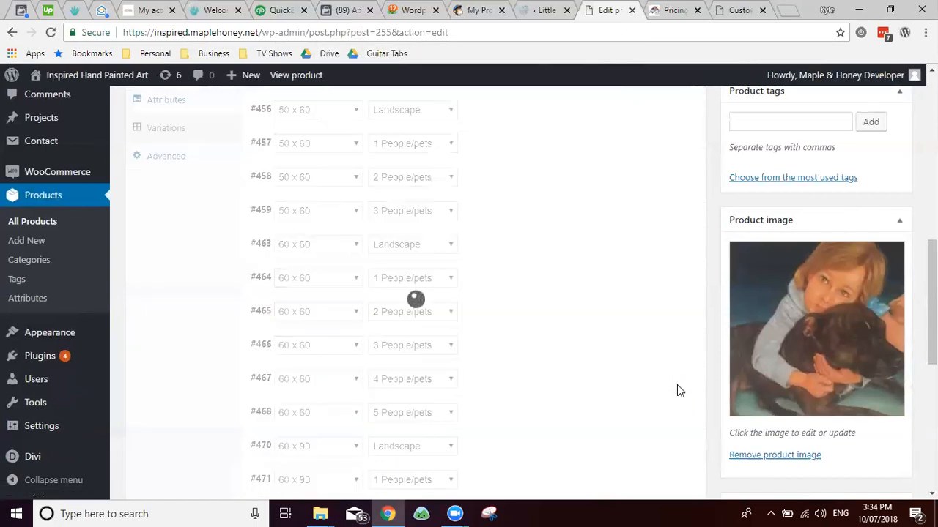
{"action": "left_click", "coordinate": [683, 379]}
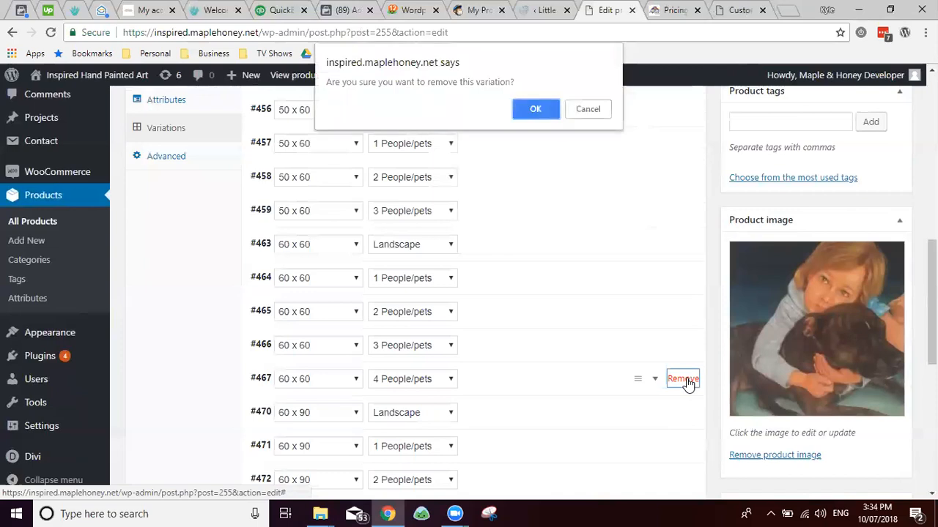
{"action": "key", "text": "Return"}
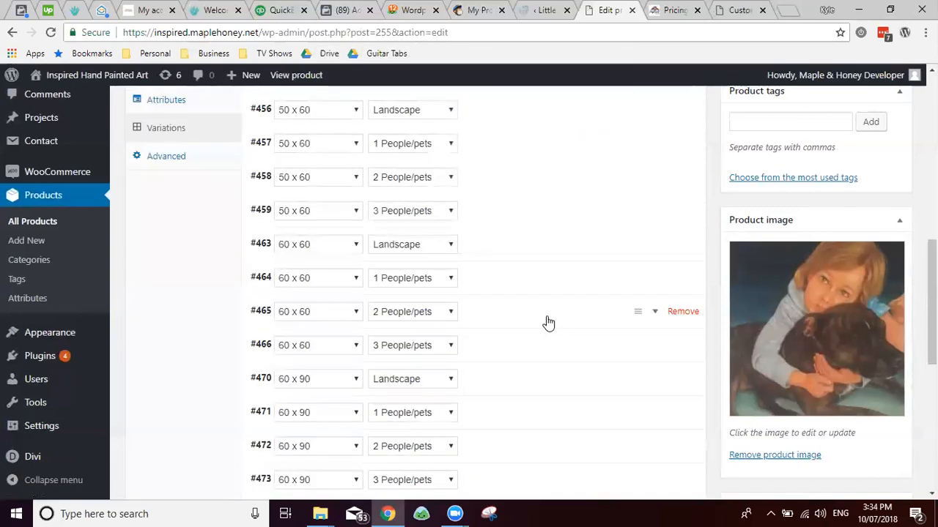
Step: Copy the 60 x 60 Landscape price of 429 from the pricing page
{"action": "key", "text": "ctrl+Tab"}
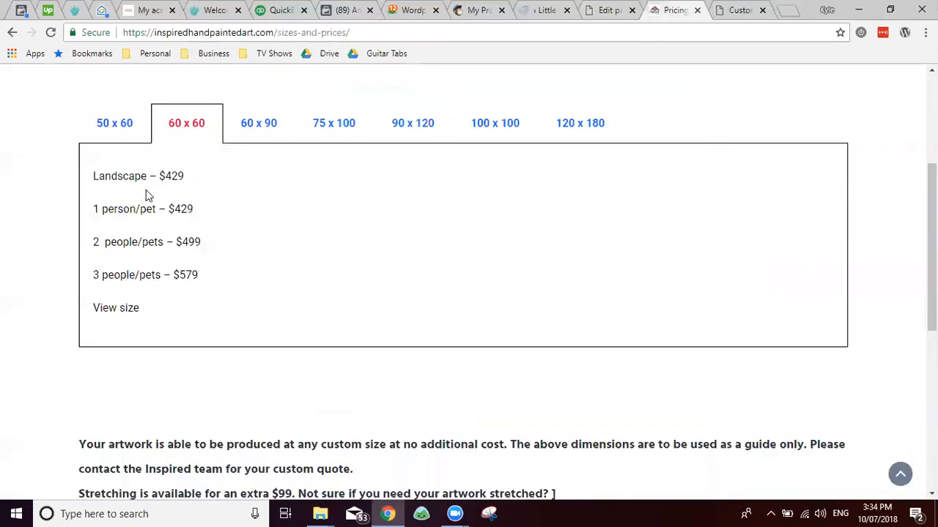
{"action": "double_click", "coordinate": [168, 176]}
{"action": "key", "text": "ctrl+c"}
{"action": "key", "text": "ctrl+shift+Tab"}
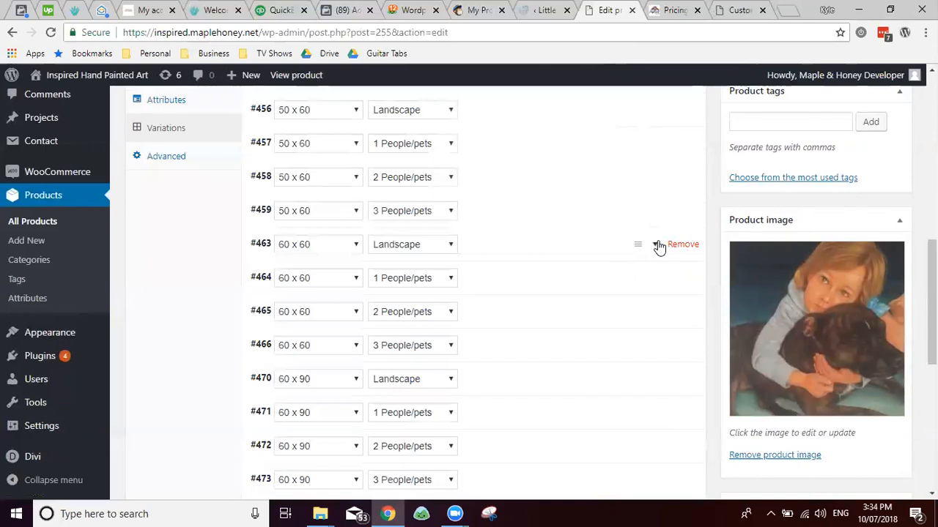
Step: Give variations #463 (Landscape) and #464 (1 People/pets) regular prices of 429
{"action": "left_click", "coordinate": [658, 247]}
{"action": "left_click", "coordinate": [332, 399]}
{"action": "key", "text": "ctrl+v"}
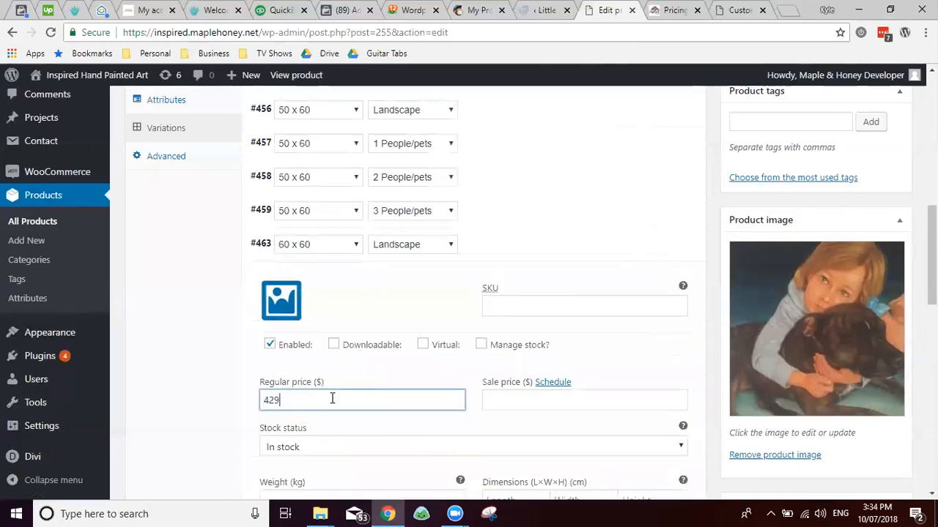
{"action": "left_click", "coordinate": [535, 247]}
{"action": "left_click", "coordinate": [649, 244]}
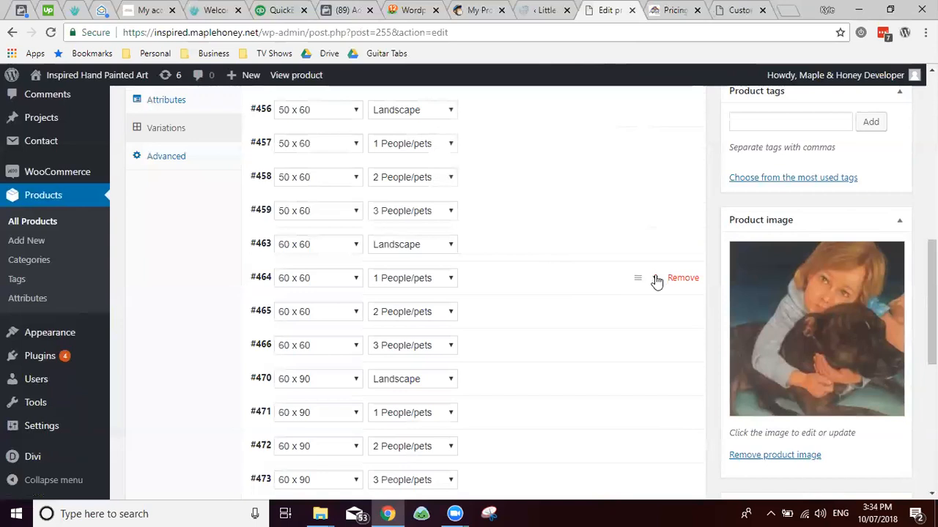
{"action": "left_click", "coordinate": [656, 280]}
{"action": "left_click", "coordinate": [334, 434]}
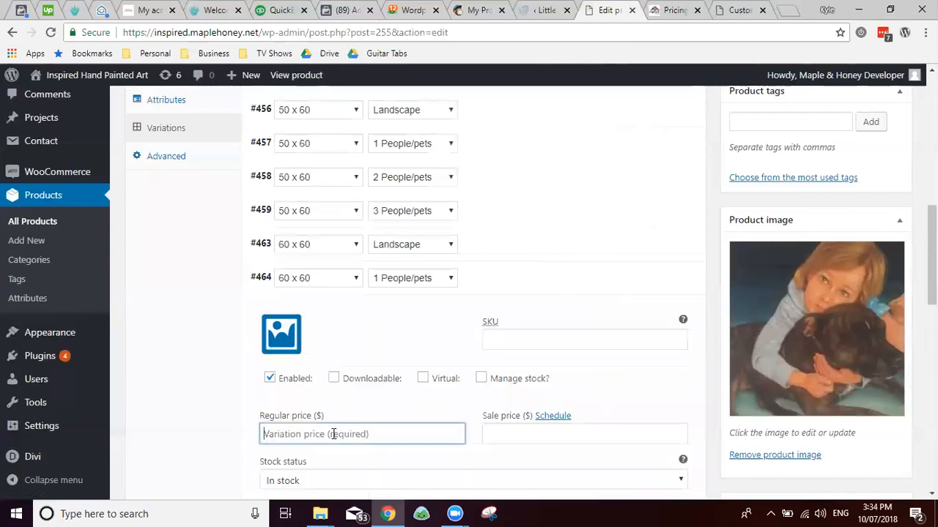
{"action": "key", "text": "ctrl+Tab"}
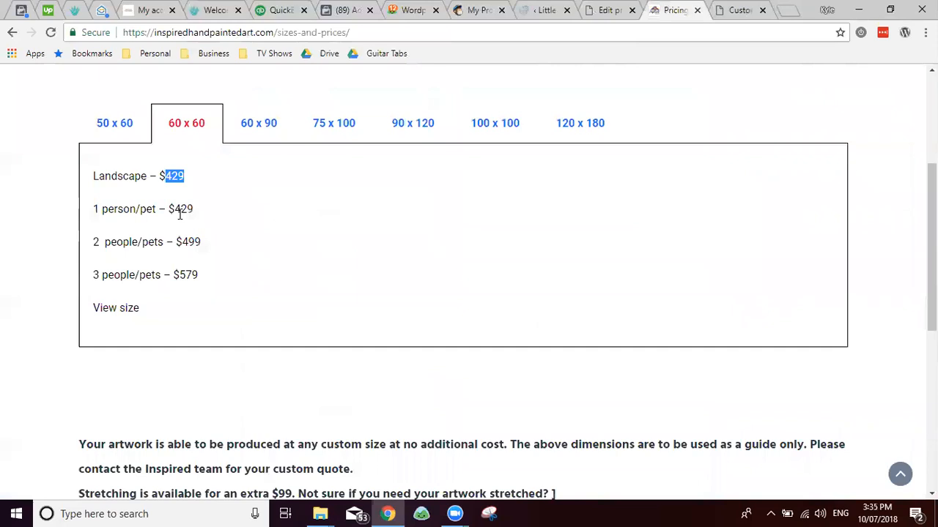
{"action": "key", "text": "ctrl+shift+Tab"}
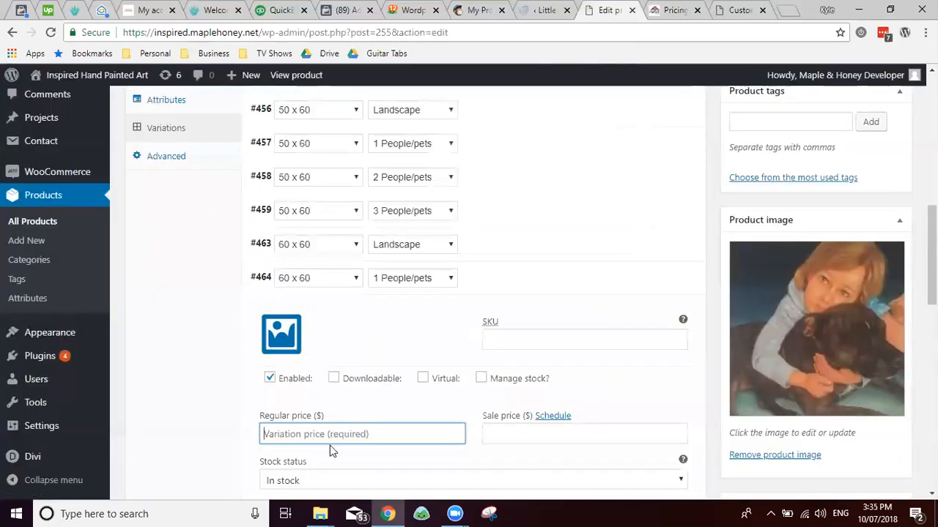
{"action": "type", "text": "429"}
{"action": "left_click", "coordinate": [589, 290]}
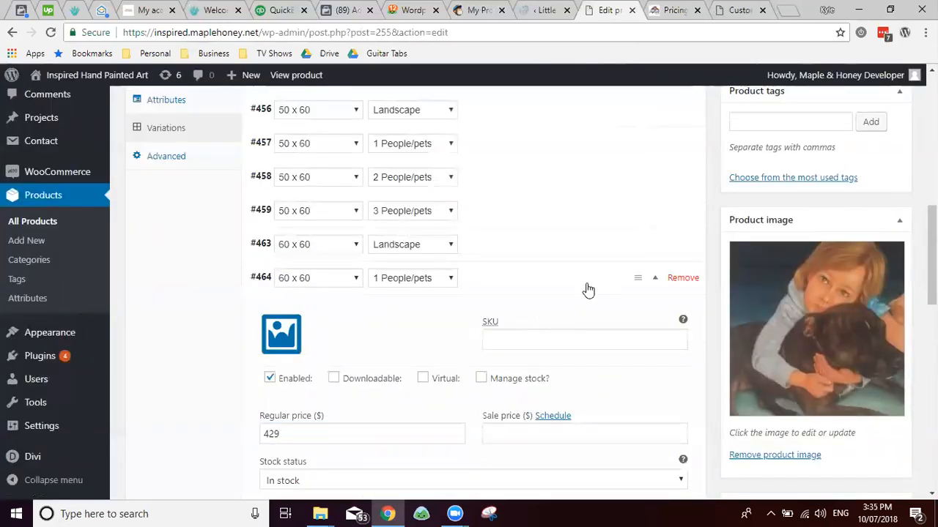
{"action": "left_click", "coordinate": [584, 293]}
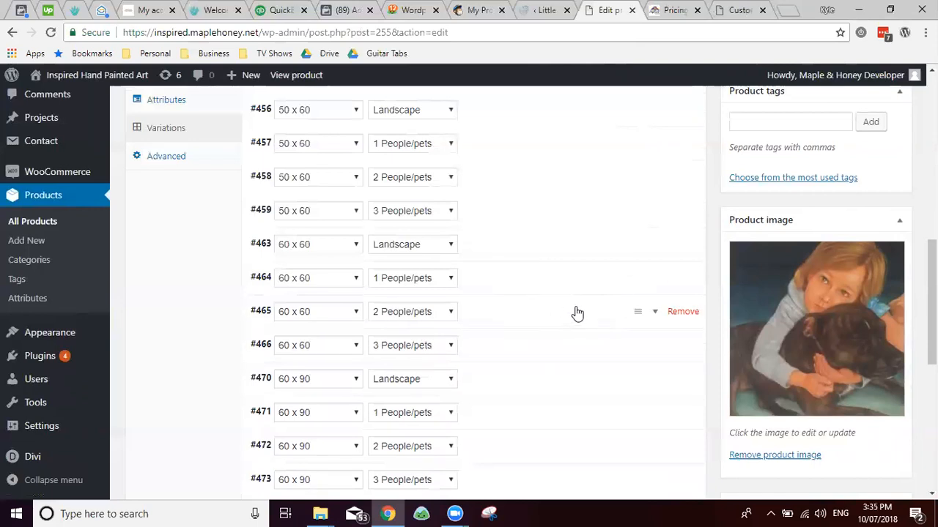
Step: Set variation #465 (2 People/pets) to a regular price of 499 from the pricing page
{"action": "left_click", "coordinate": [575, 314]}
{"action": "left_click", "coordinate": [321, 469]}
{"action": "key", "text": "ctrl+Tab"}
{"action": "double_click", "coordinate": [193, 242]}
{"action": "key", "text": "ctrl+c"}
{"action": "key", "text": "ctrl+shift+Tab"}
{"action": "key", "text": "ctrl+v"}
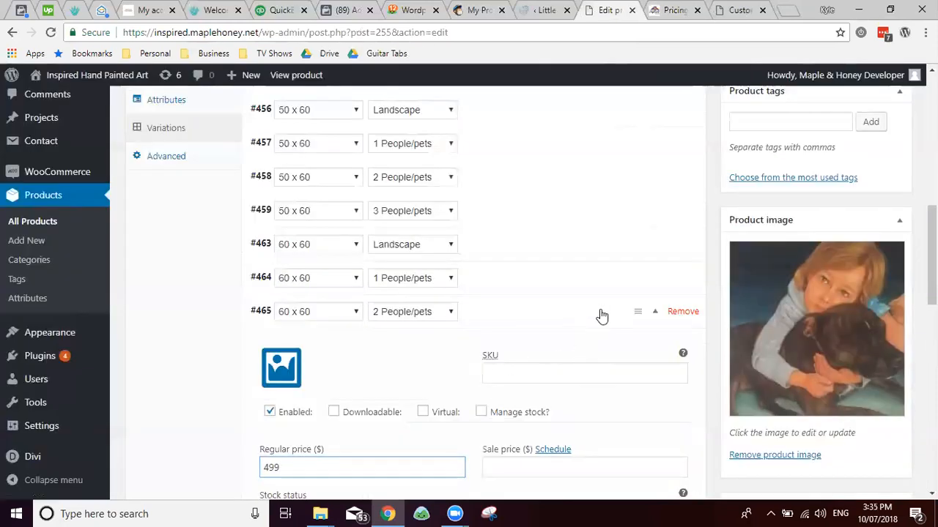
{"action": "left_click", "coordinate": [602, 315]}
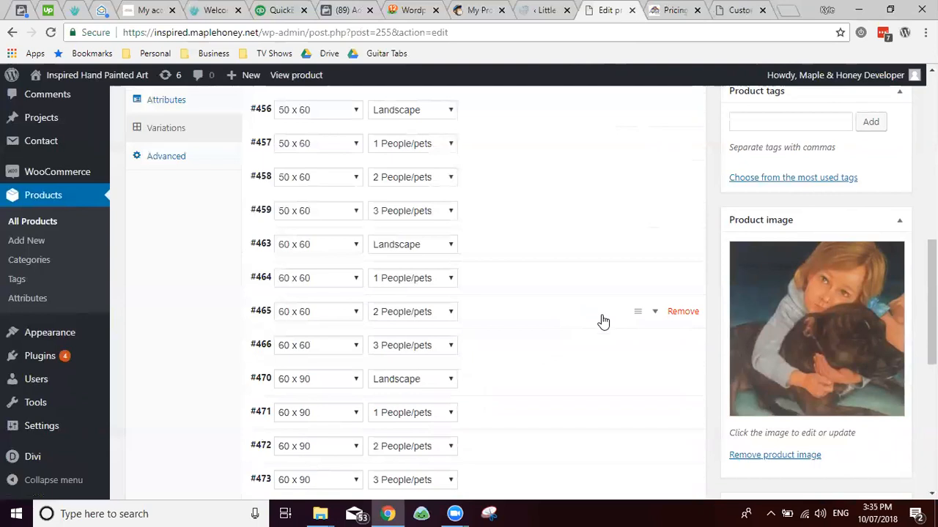
Step: Set variation #466 (3 People/pets) to a regular price of 579 from the pricing page
{"action": "left_click", "coordinate": [591, 351]}
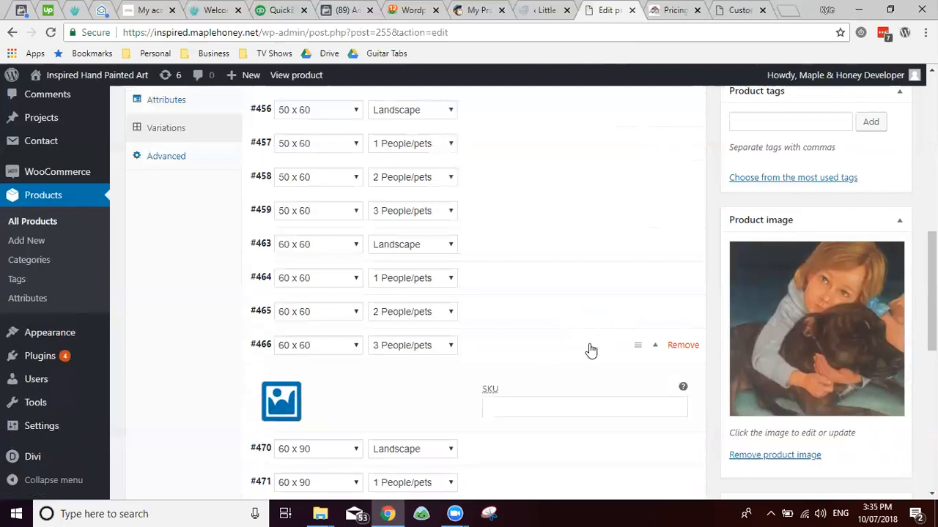
{"action": "scroll", "coordinate": [389, 397], "scroll_direction": "down", "scroll_amount": 3}
{"action": "scroll", "coordinate": [362, 375], "scroll_direction": "up", "scroll_amount": 2}
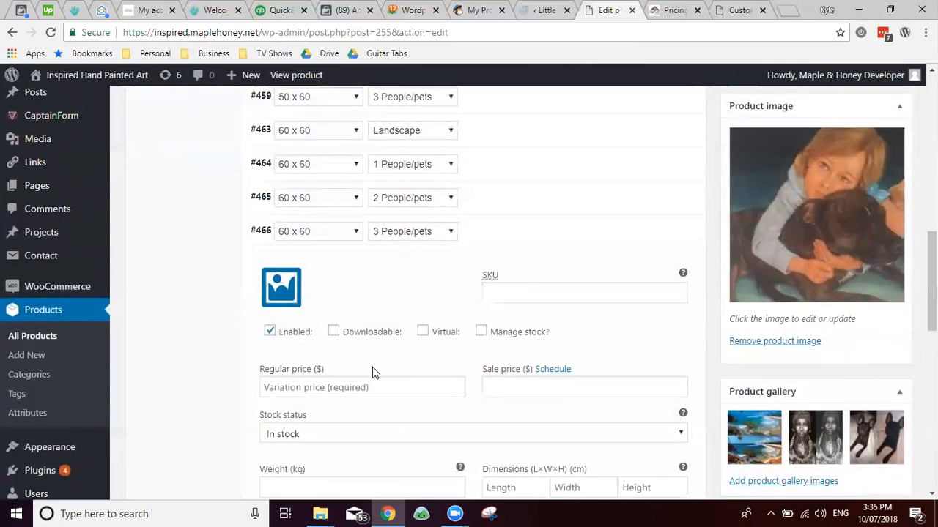
{"action": "left_click", "coordinate": [317, 387]}
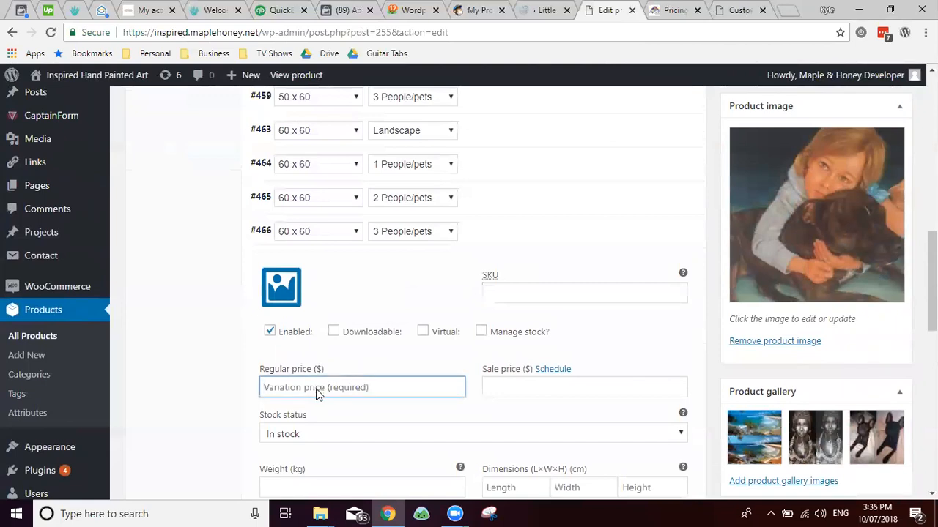
{"action": "key", "text": "ctrl+Tab"}
{"action": "left_click_drag", "start_coordinate": [199, 275], "coordinate": [178, 276]}
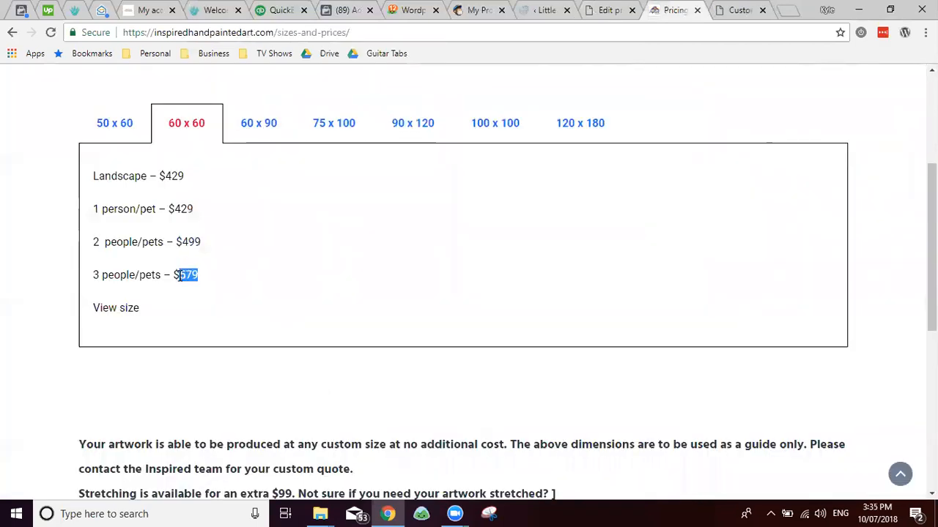
{"action": "key", "text": "ctrl+shift+Tab"}
{"action": "key", "text": "ctrl+v"}
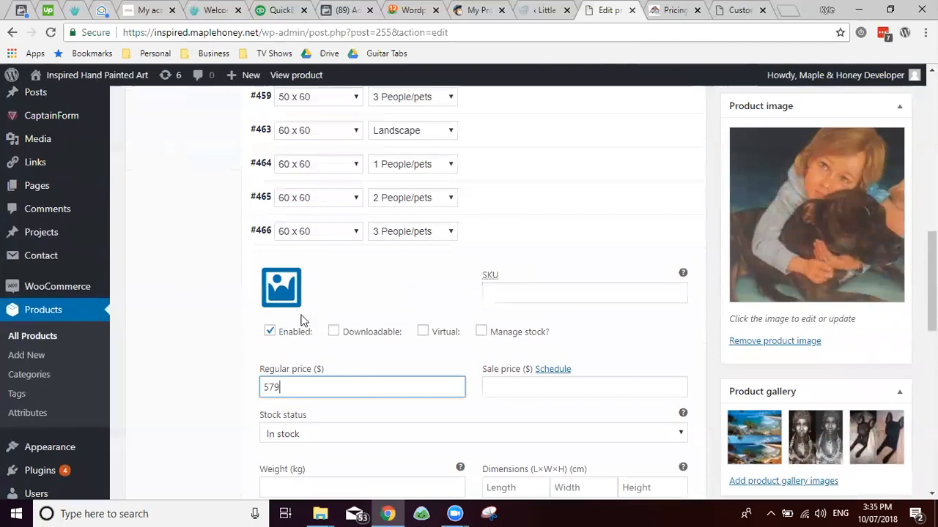
{"action": "left_click", "coordinate": [549, 244]}
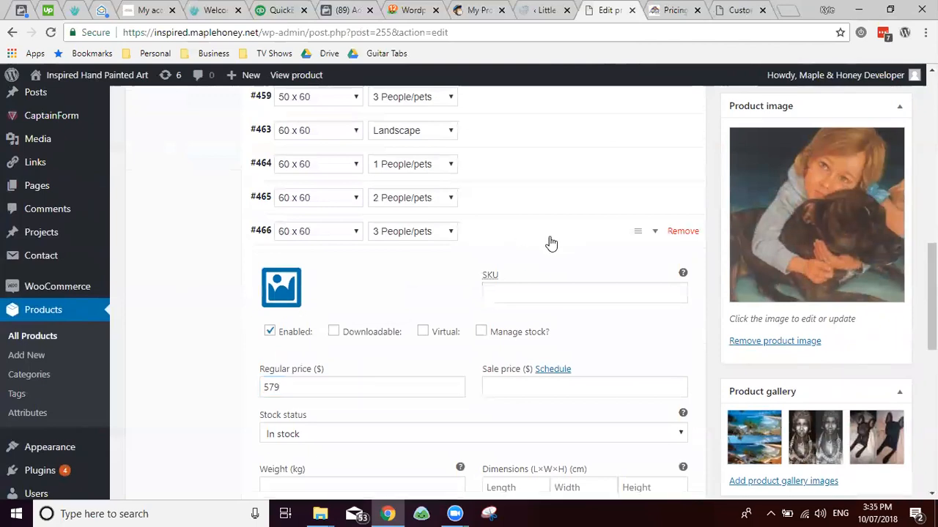
{"action": "left_click", "coordinate": [551, 244]}
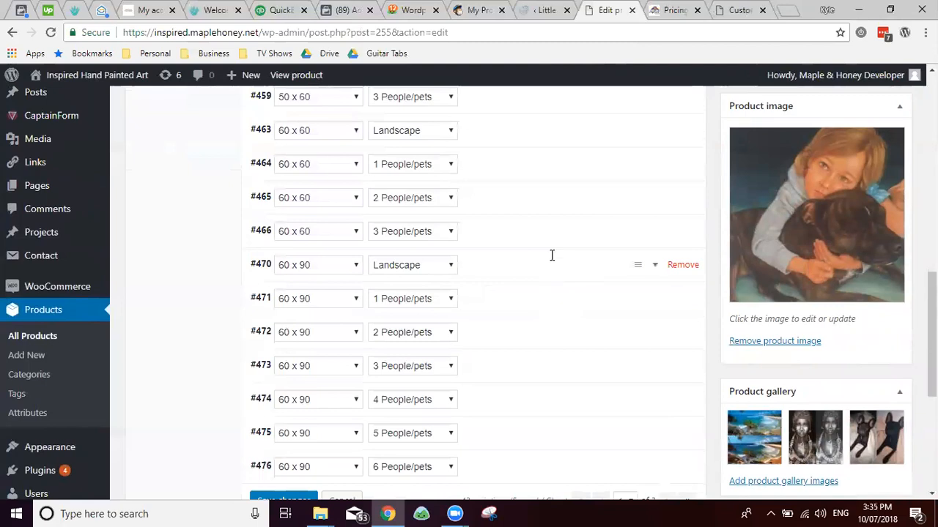
{"action": "key", "text": "ctrl+Tab"}
Step: Give the 60 x 90 Landscape variation #470 a regular price of 499 from the pricing page
{"action": "left_click", "coordinate": [271, 129]}
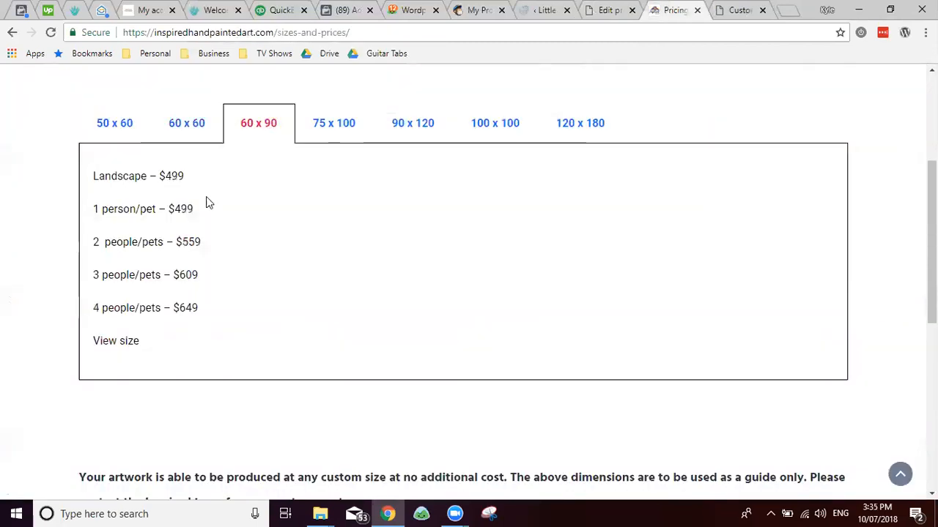
{"action": "double_click", "coordinate": [174, 176]}
{"action": "key", "text": "ctrl+shift+Tab"}
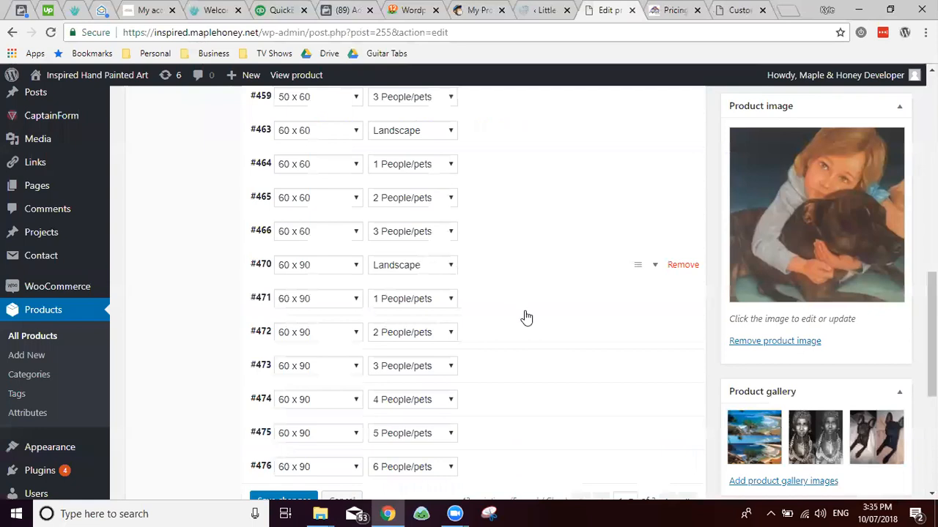
{"action": "left_click", "coordinate": [586, 266]}
{"action": "left_click", "coordinate": [316, 421]}
{"action": "key", "text": "ctrl+v"}
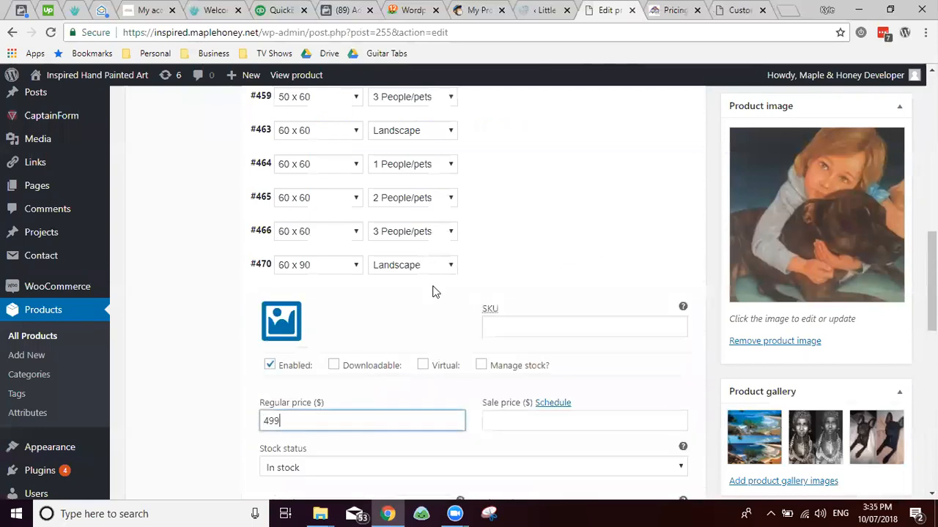
{"action": "left_click", "coordinate": [641, 254]}
Step: Give variation #471 the same regular price of 499
{"action": "left_click", "coordinate": [473, 301]}
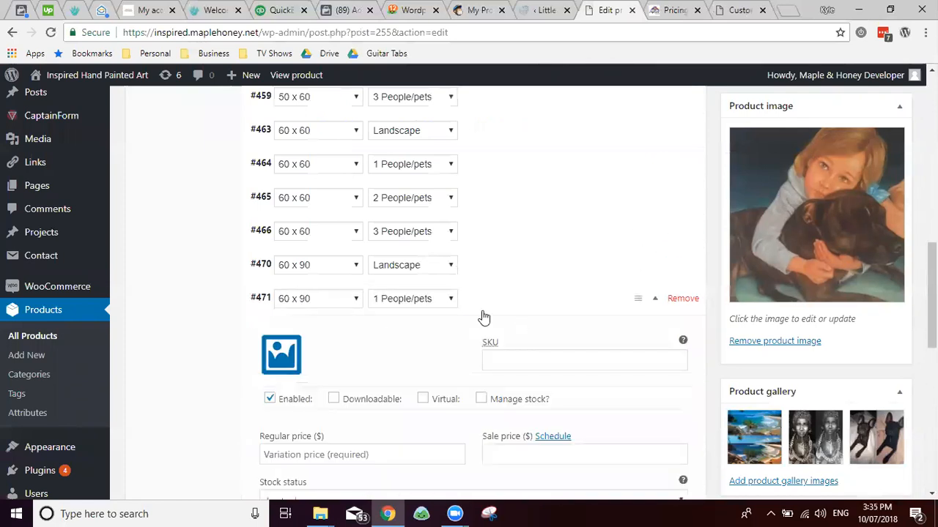
{"action": "key", "text": "ctrl+Tab"}
{"action": "key", "text": "ctrl+shift+Tab"}
{"action": "left_click", "coordinate": [307, 452]}
{"action": "key", "text": "ctrl+v"}
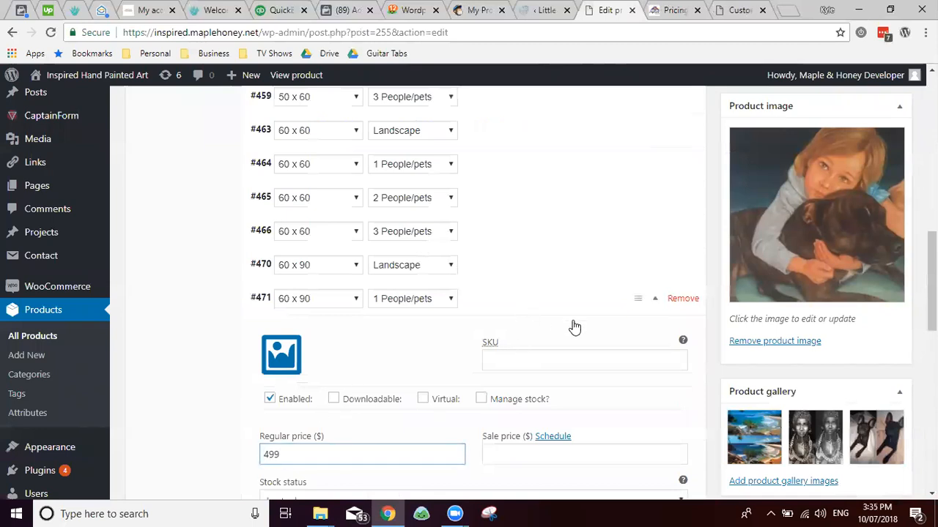
{"action": "left_click", "coordinate": [575, 312]}
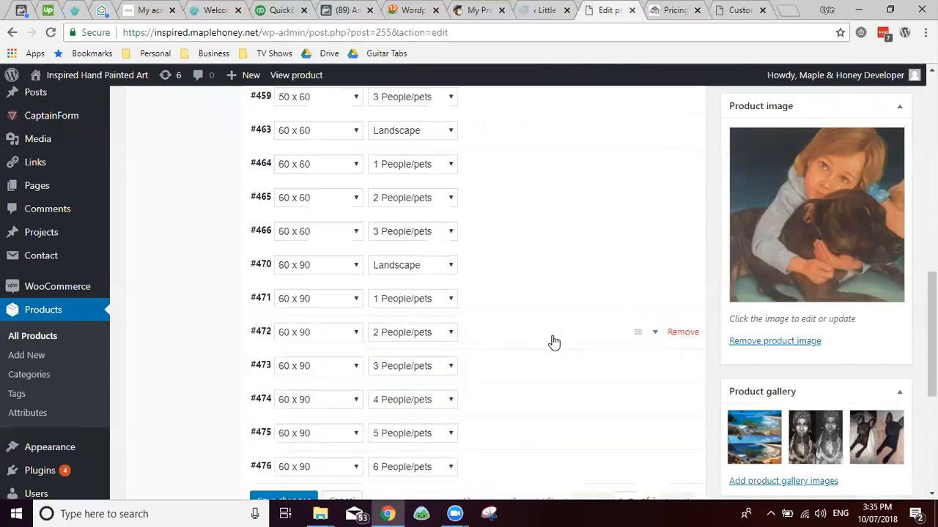
Step: Set the 2 People/pets variation #472's regular price to 559
{"action": "left_click", "coordinate": [554, 342]}
{"action": "key", "text": "ctrl+Tab"}
{"action": "double_click", "coordinate": [191, 240]}
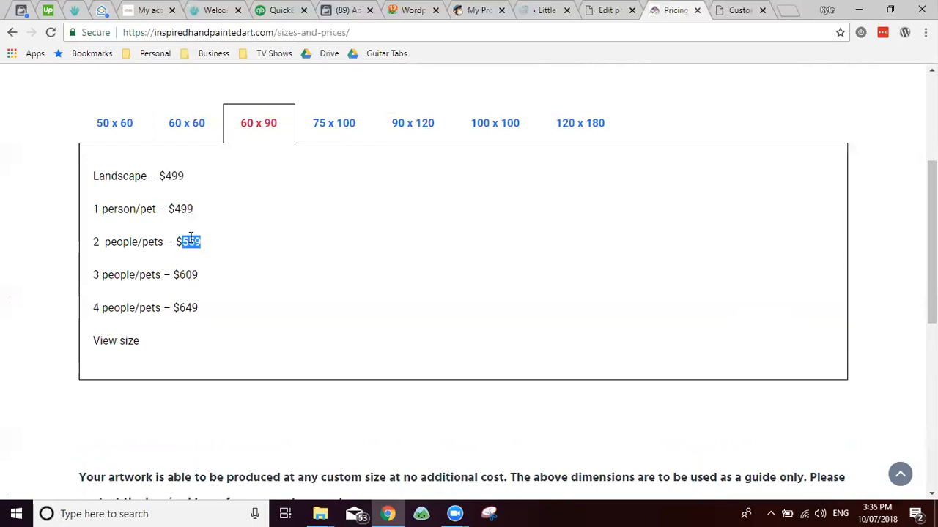
{"action": "key", "text": "ctrl+c"}
{"action": "key", "text": "ctrl+shift+Tab"}
{"action": "scroll", "coordinate": [344, 395], "scroll_direction": "down", "scroll_amount": 3}
{"action": "left_click", "coordinate": [332, 371]}
{"action": "key", "text": "ctrl+v"}
{"action": "left_click", "coordinate": [551, 233]}
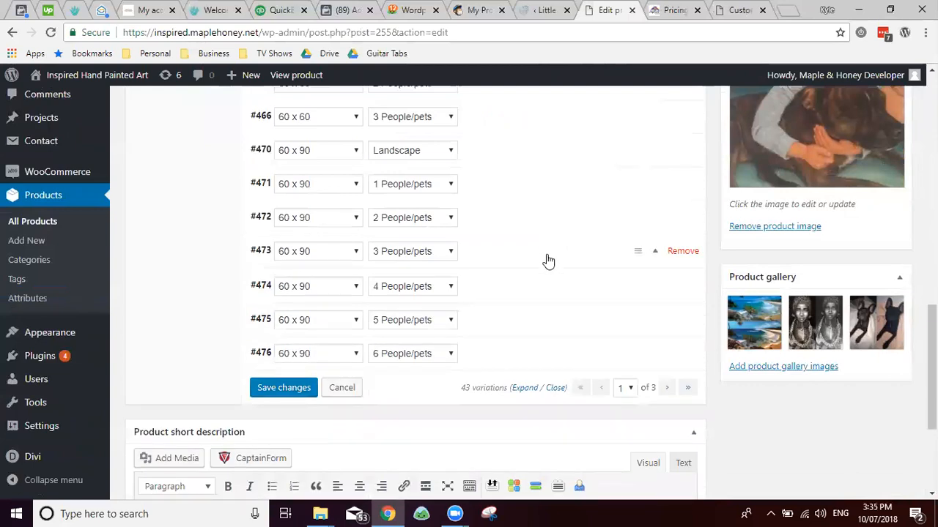
Step: Set the 3 People/pets variation #473's regular price to 609
{"action": "key", "text": "ctrl+Tab"}
{"action": "double_click", "coordinate": [188, 278]}
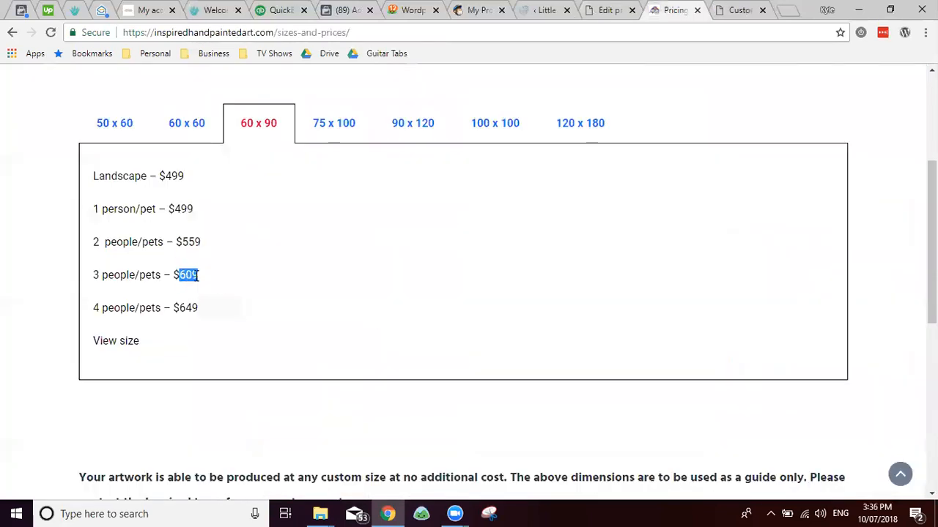
{"action": "key", "text": "ctrl+c"}
{"action": "key", "text": "ctrl+shift+Tab"}
{"action": "left_click", "coordinate": [310, 407]}
{"action": "key", "text": "ctrl+v"}
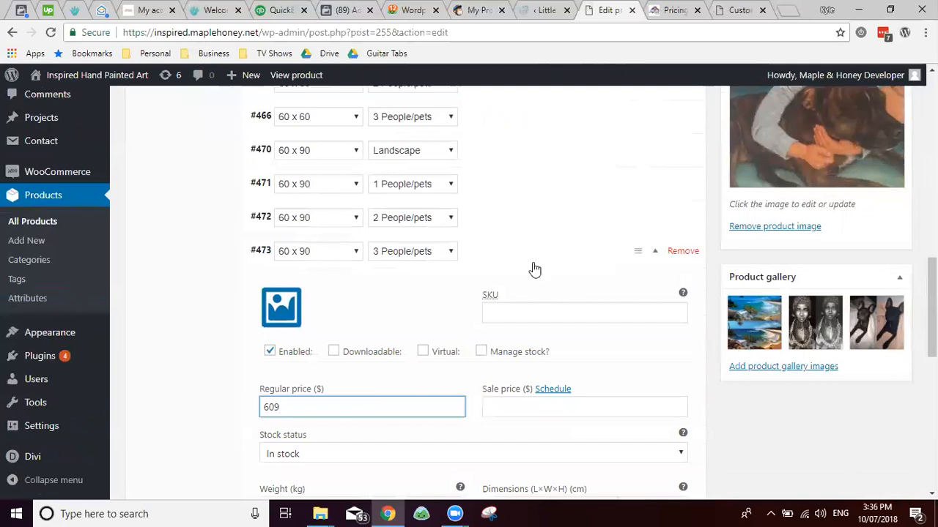
Step: Set the 4 People/pets variation #474's regular price to 649
{"action": "key", "text": "ctrl+Tab"}
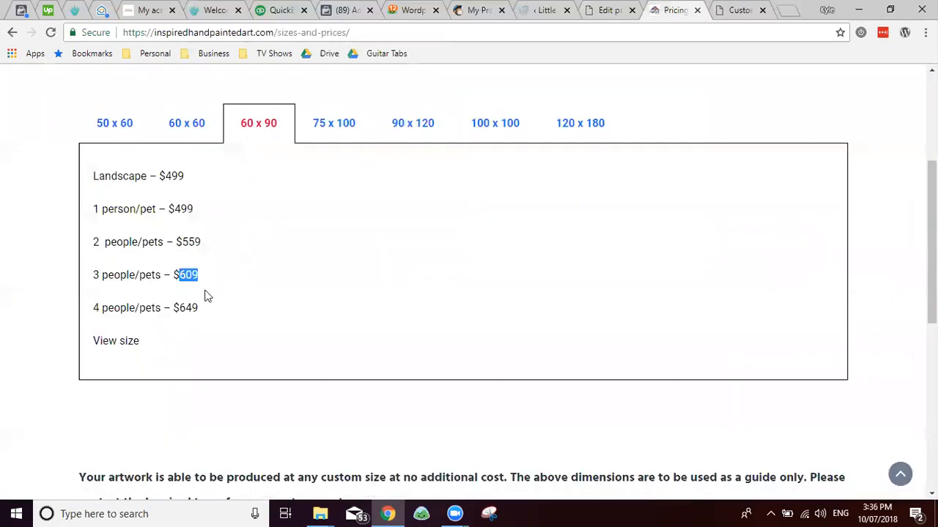
{"action": "double_click", "coordinate": [188, 308]}
{"action": "key", "text": "ctrl+c"}
{"action": "key", "text": "ctrl+shift+Tab"}
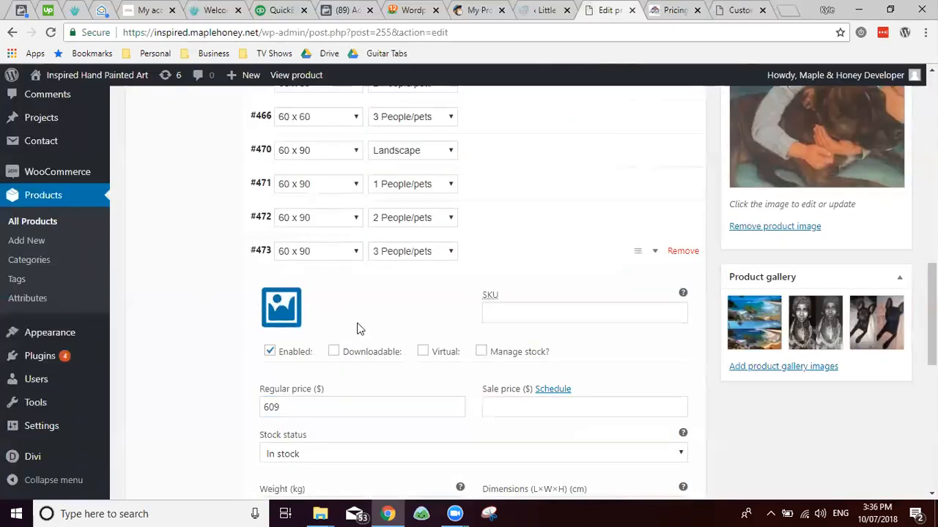
{"action": "left_click", "coordinate": [524, 256]}
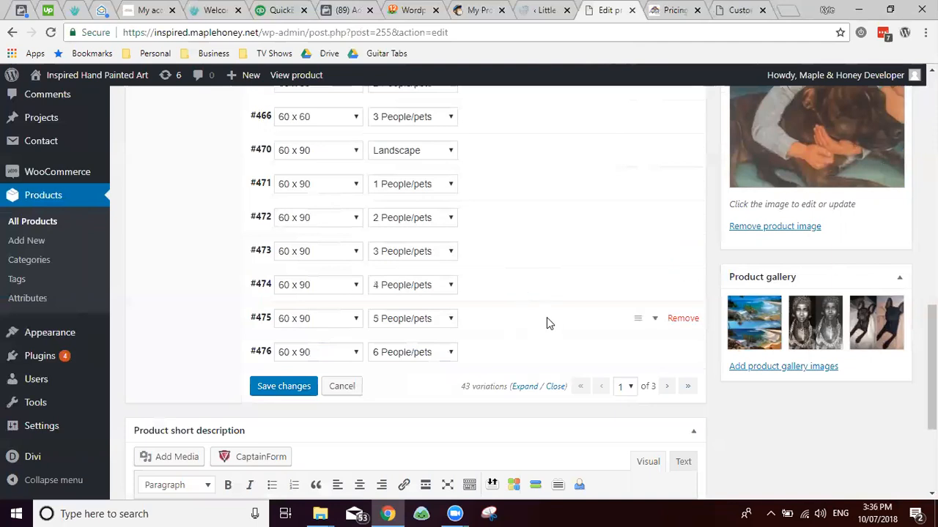
{"action": "key", "text": "ctrl+shift+Tab"}
{"action": "key", "text": "ctrl+Tab"}
{"action": "key", "text": "ctrl+Tab"}
{"action": "key", "text": "ctrl+shift+Tab"}
{"action": "left_click", "coordinate": [515, 288]}
{"action": "left_click", "coordinate": [306, 436]}
{"action": "key", "text": "ctrl+v"}
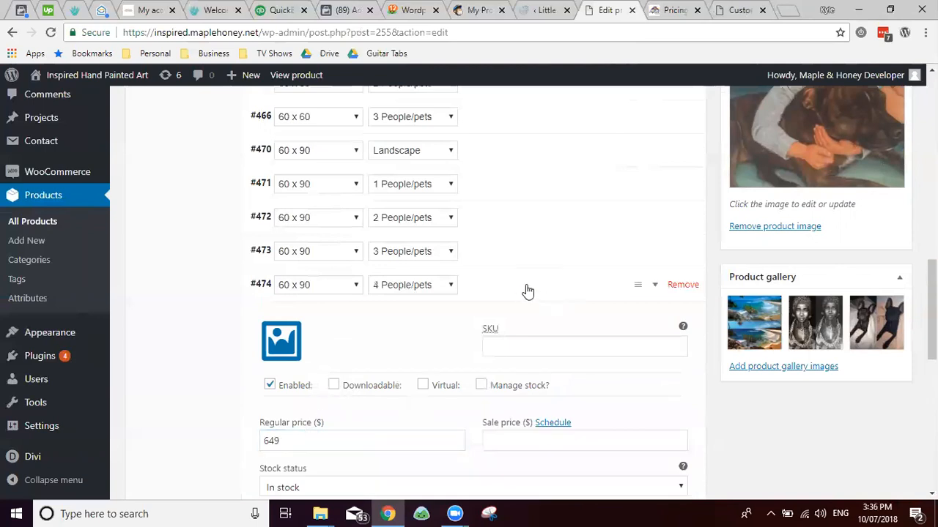
{"action": "left_click", "coordinate": [526, 290]}
{"action": "left_click", "coordinate": [690, 324]}
Step: Delete the 60 x 90, 5 People/pets variation #475
{"action": "key", "text": "Escape"}
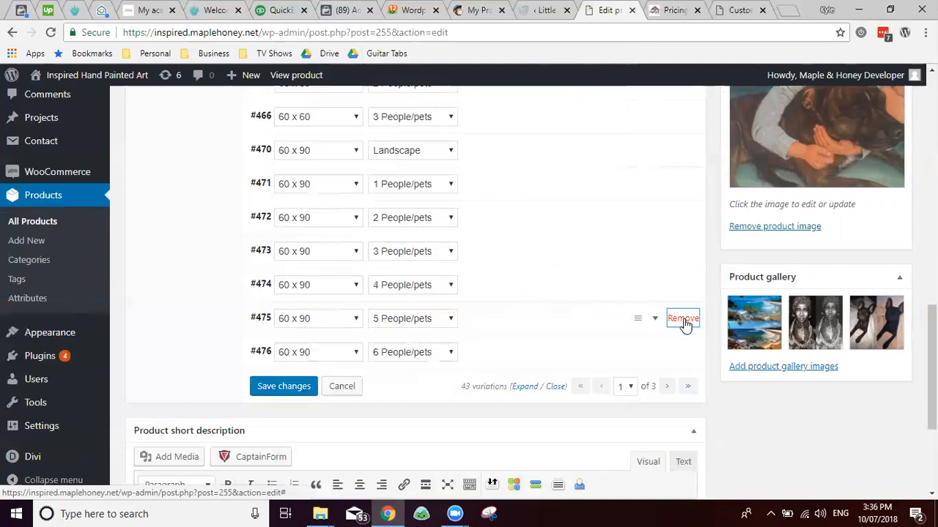
{"action": "left_click", "coordinate": [681, 321]}
{"action": "key", "text": "Return"}
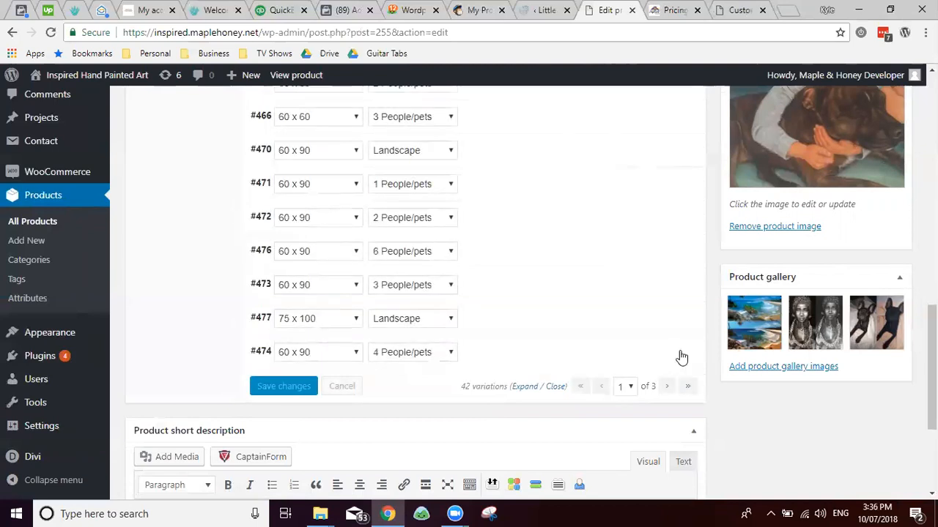
Step: Keep variation #474 after an accidental removal and move it back under #473
{"action": "left_click", "coordinate": [683, 353]}
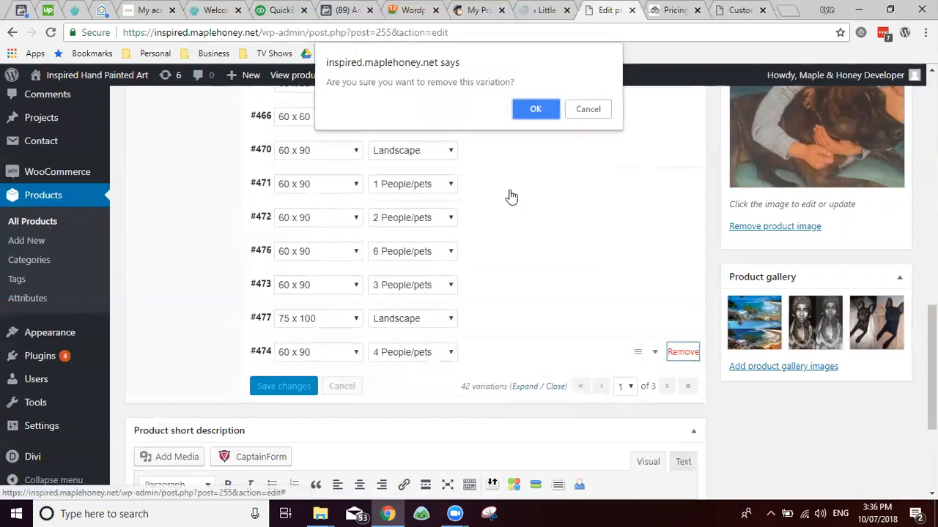
{"action": "left_click", "coordinate": [600, 111]}
{"action": "scroll", "coordinate": [561, 330], "scroll_direction": "down", "scroll_amount": 3}
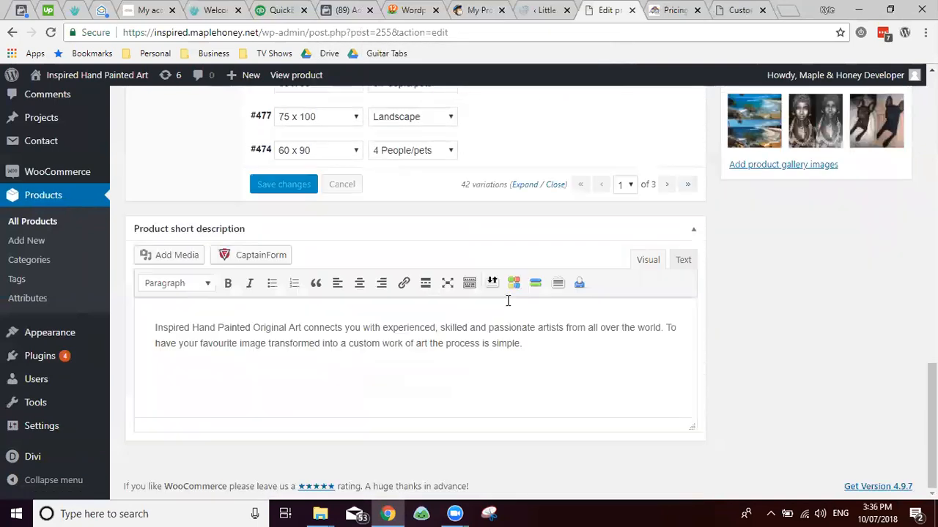
{"action": "scroll", "coordinate": [505, 303], "scroll_direction": "up", "scroll_amount": 3}
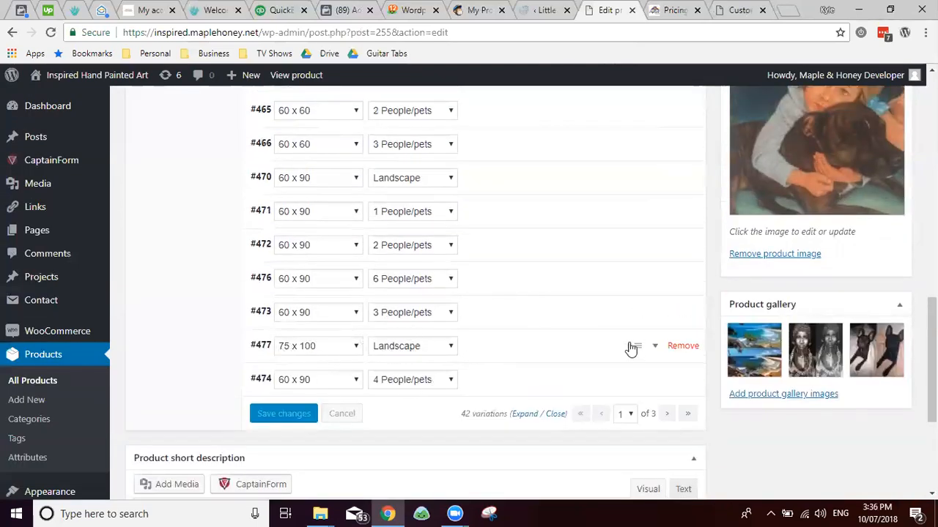
{"action": "mouse_move", "coordinate": [633, 364]}
{"action": "left_mouse_down"}
{"action": "mouse_move", "coordinate": [630, 340]}
{"action": "mouse_move", "coordinate": [630, 349]}
{"action": "left_mouse_up"}
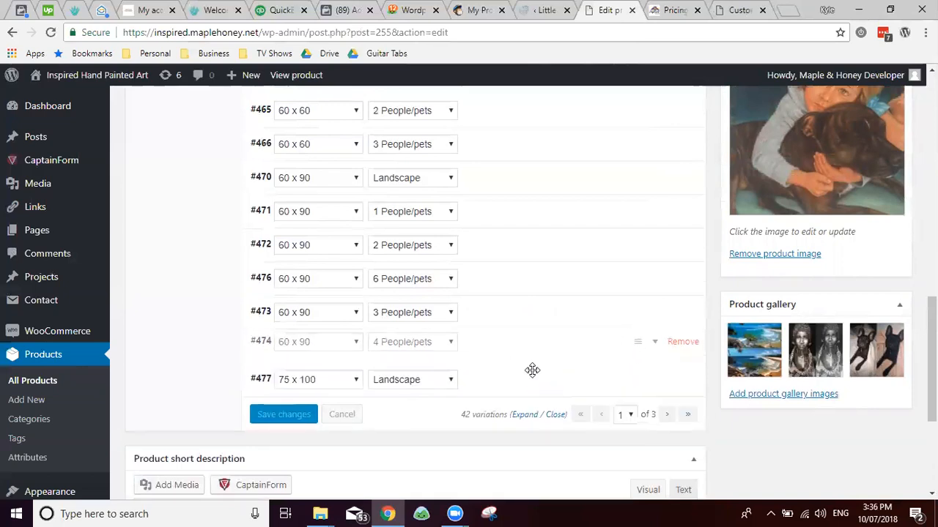
{"action": "left_click_drag", "start_coordinate": [531, 370], "coordinate": [530, 372]}
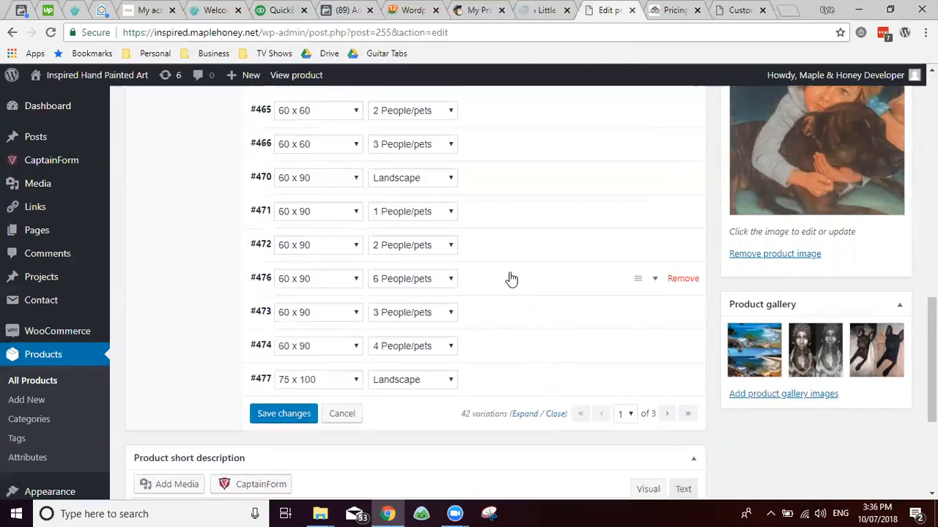
Step: Save changes and delete the 6 People/pets variation #476, leaving 41 variations
{"action": "left_click", "coordinate": [682, 279]}
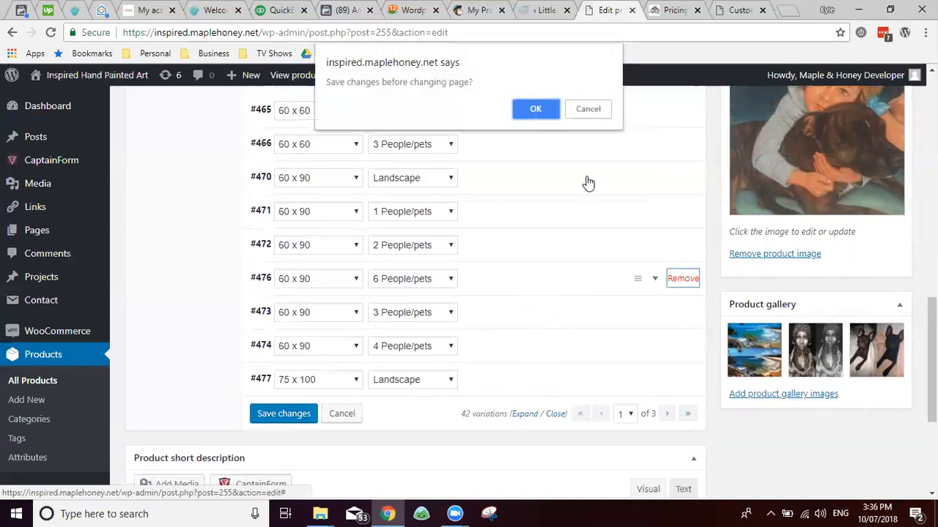
{"action": "left_click", "coordinate": [539, 111]}
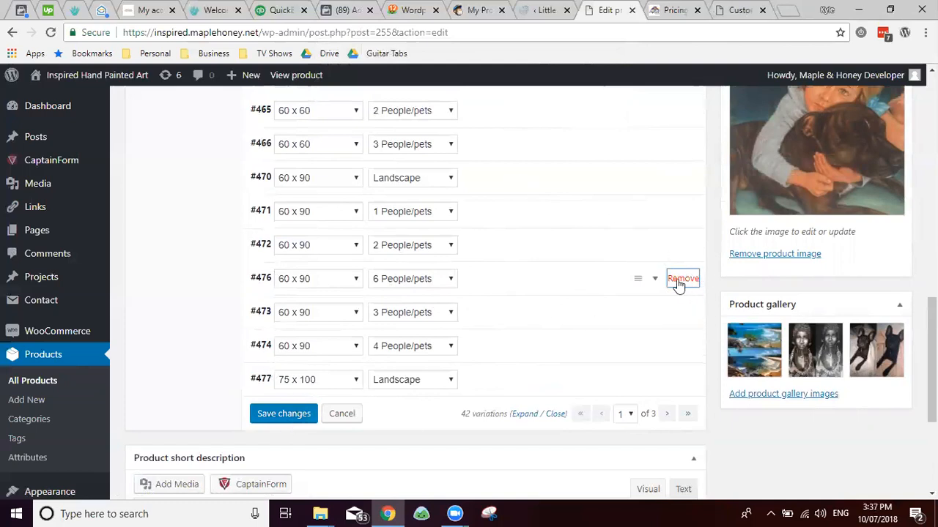
{"action": "left_click", "coordinate": [679, 282]}
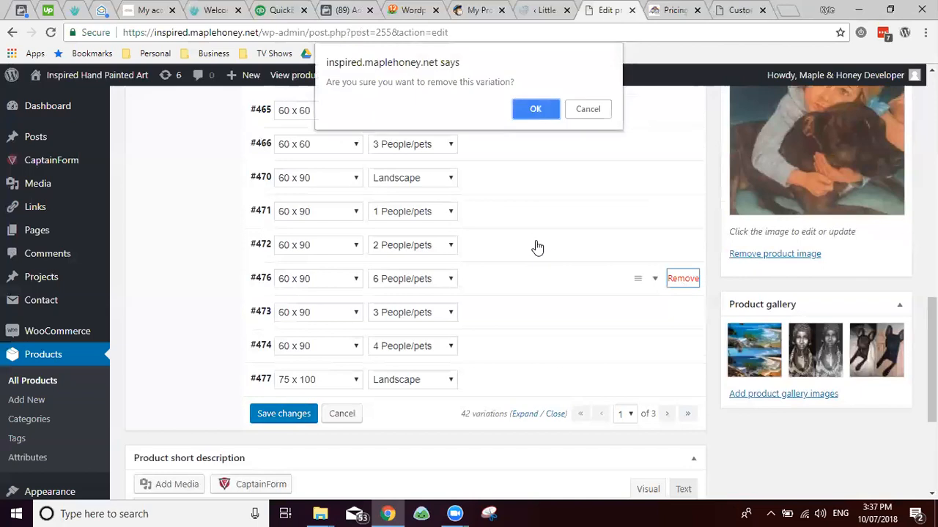
{"action": "left_click", "coordinate": [535, 110]}
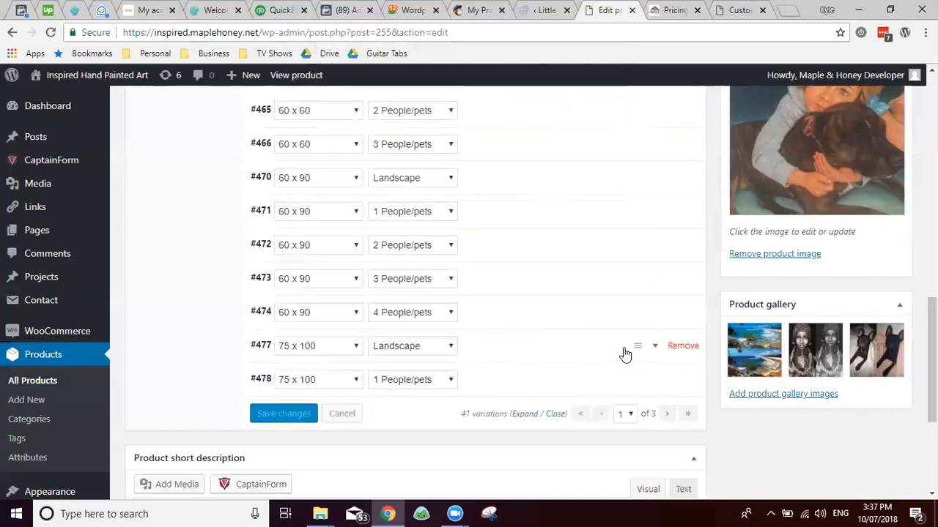
{"action": "scroll", "coordinate": [702, 427], "scroll_direction": "up", "scroll_amount": 2}
{"action": "scroll", "coordinate": [637, 213], "scroll_direction": "down", "scroll_amount": 4}
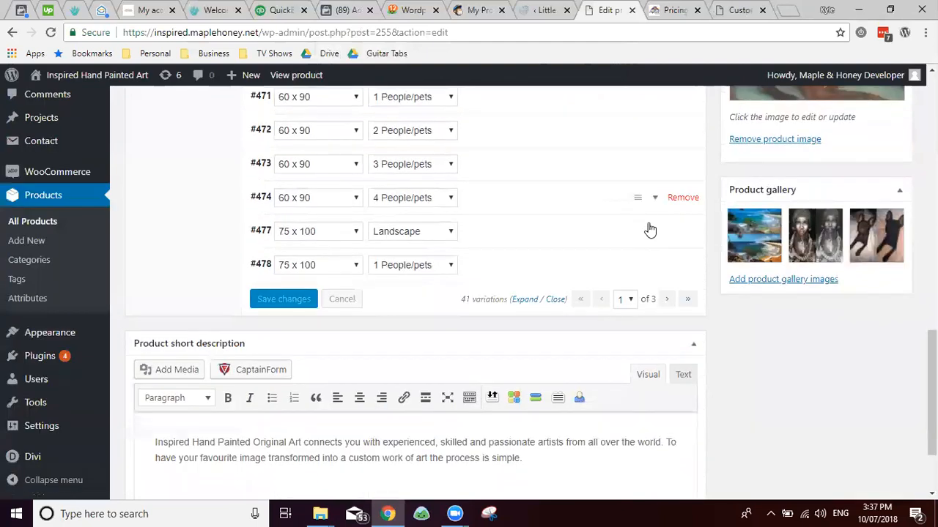
{"action": "scroll", "coordinate": [529, 319], "scroll_direction": "up", "scroll_amount": 2}
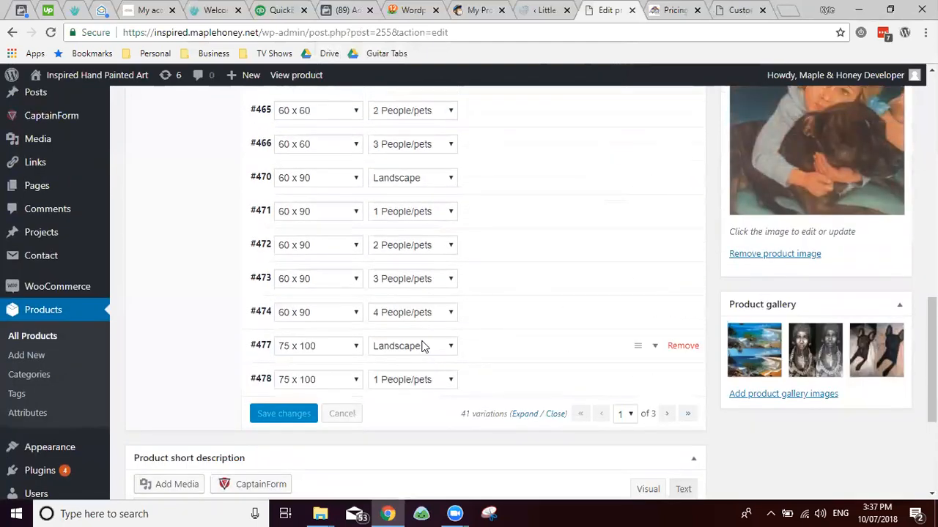
{"action": "scroll", "coordinate": [637, 301], "scroll_direction": "up", "scroll_amount": 6}
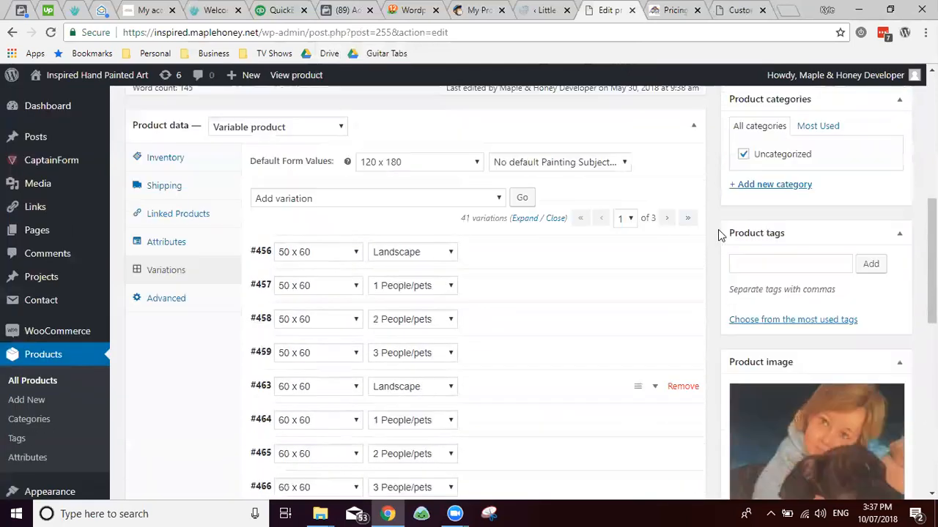
{"action": "scroll", "coordinate": [793, 220], "scroll_direction": "up", "scroll_amount": 5}
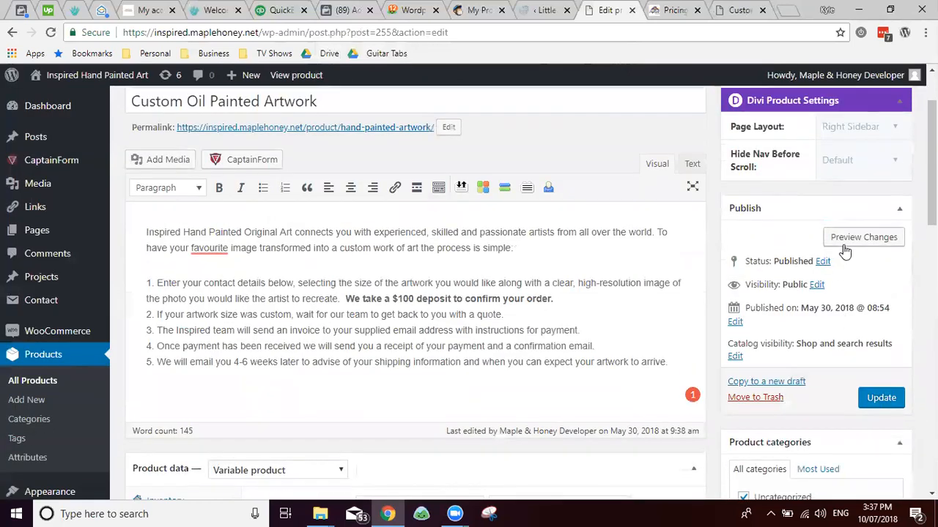
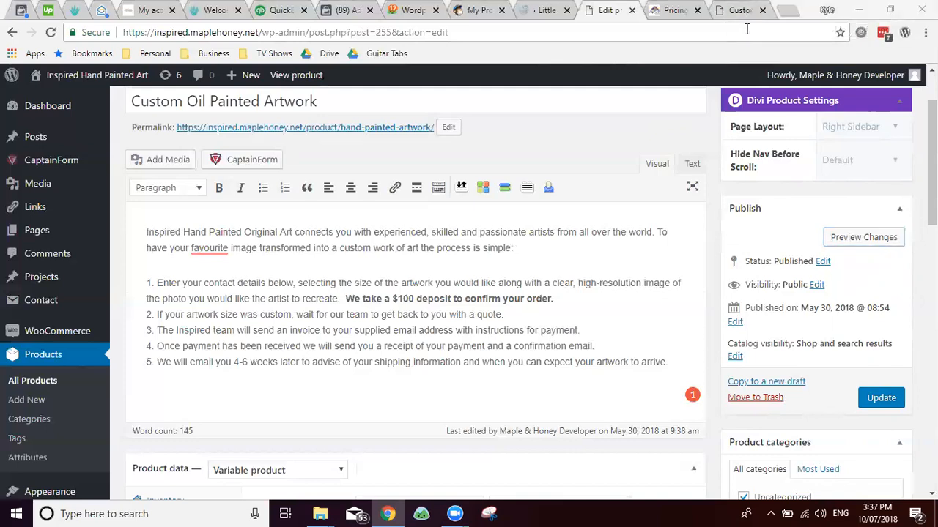
Step: Switch to the Custom Oil Painted Artwork storefront preview and scroll its product page
{"action": "left_click", "coordinate": [743, 12]}
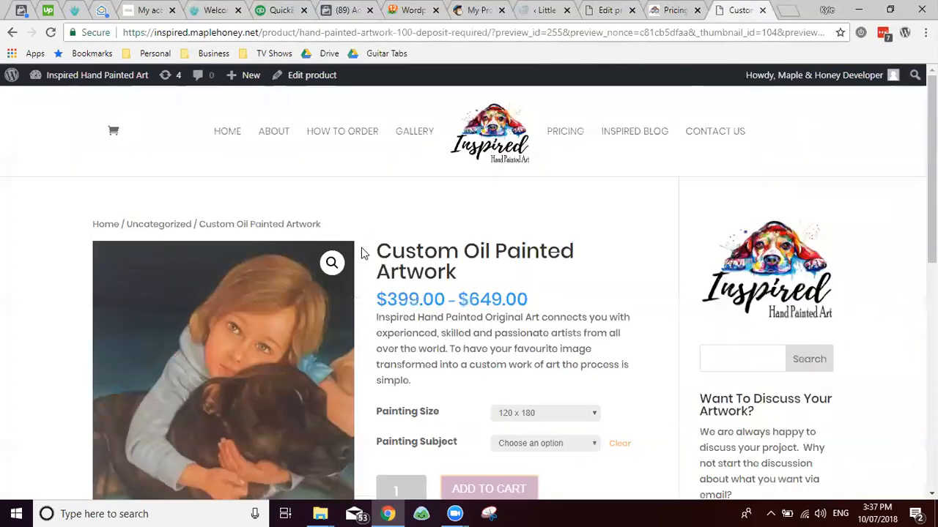
{"action": "scroll", "coordinate": [367, 253], "scroll_direction": "down", "scroll_amount": 2}
{"action": "scroll", "coordinate": [367, 253], "scroll_direction": "up", "scroll_amount": 2}
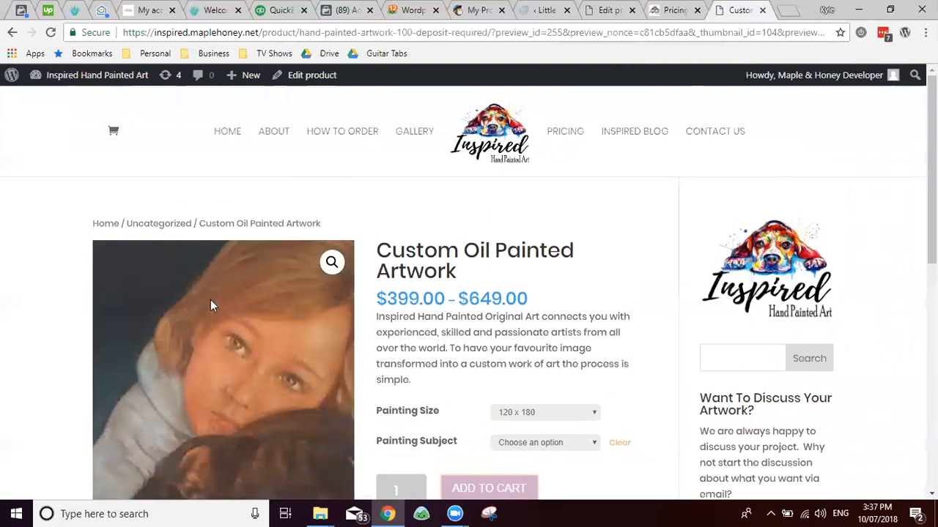
{"action": "scroll", "coordinate": [518, 290], "scroll_direction": "down", "scroll_amount": 2}
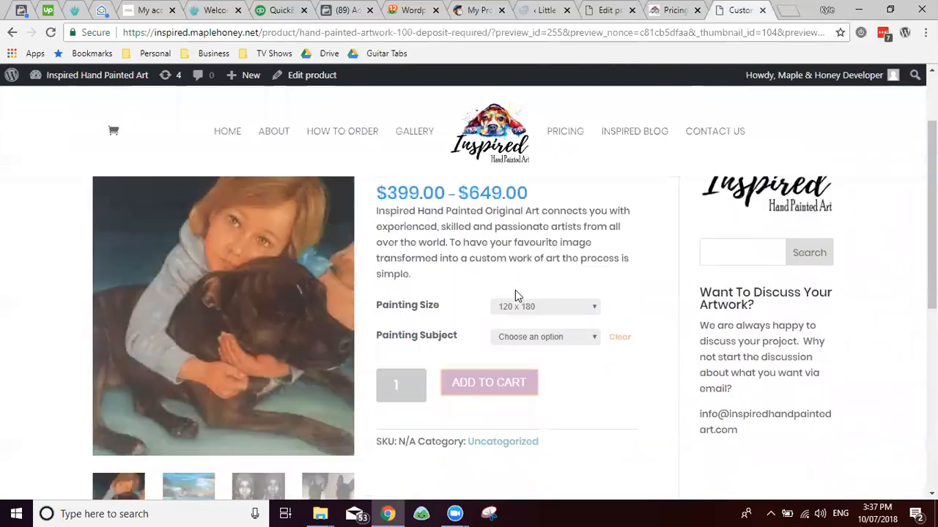
Step: Check the painting sizes (50 x 60 to 120 x 180) and the $399.00–$649.00 price range
{"action": "left_click", "coordinate": [570, 245]}
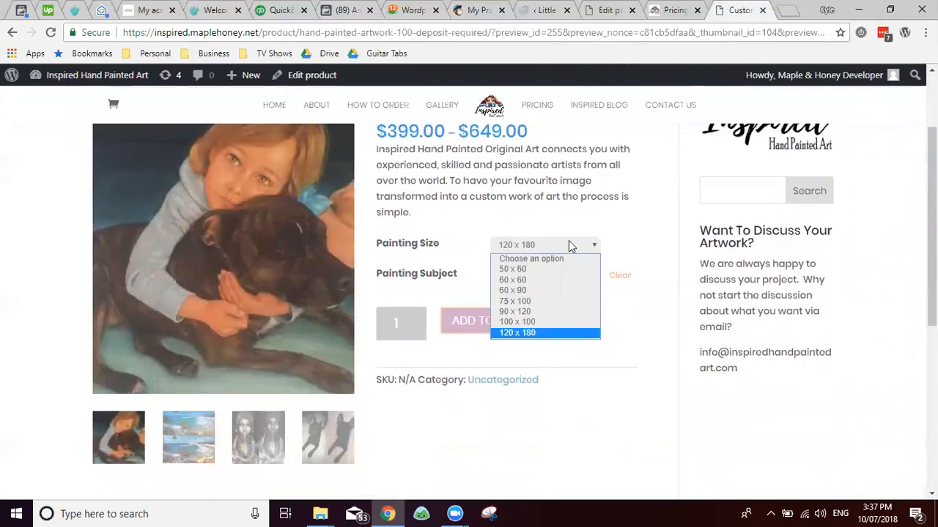
{"action": "left_click", "coordinate": [560, 244]}
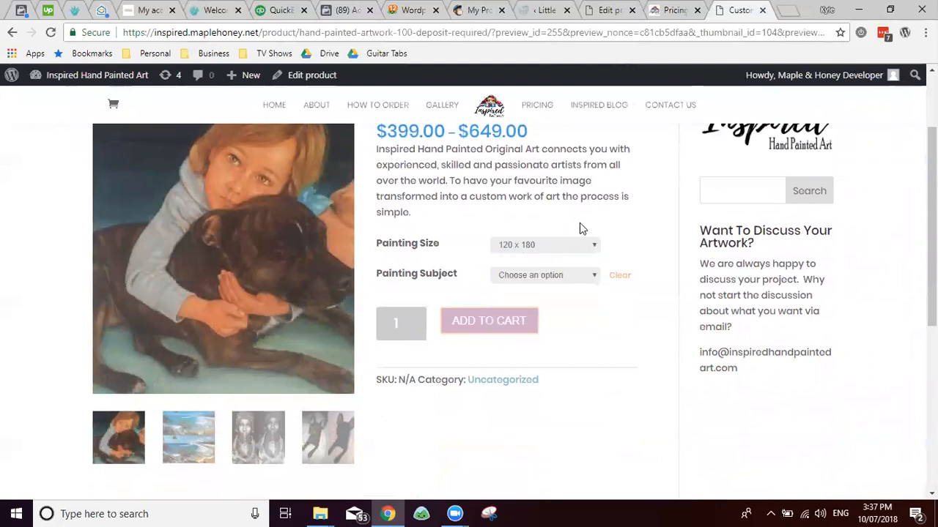
{"action": "scroll", "coordinate": [579, 223], "scroll_direction": "up", "scroll_amount": 2}
{"action": "scroll", "coordinate": [509, 287], "scroll_direction": "down", "scroll_amount": 2}
{"action": "scroll", "coordinate": [494, 268], "scroll_direction": "up", "scroll_amount": 2}
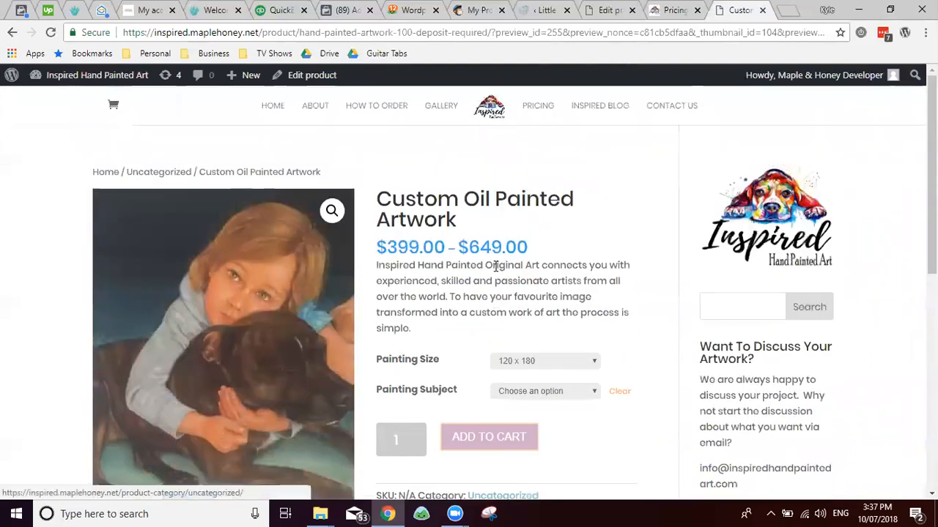
{"action": "left_click_drag", "start_coordinate": [377, 300], "coordinate": [581, 314]}
{"action": "left_click", "coordinate": [564, 296]}
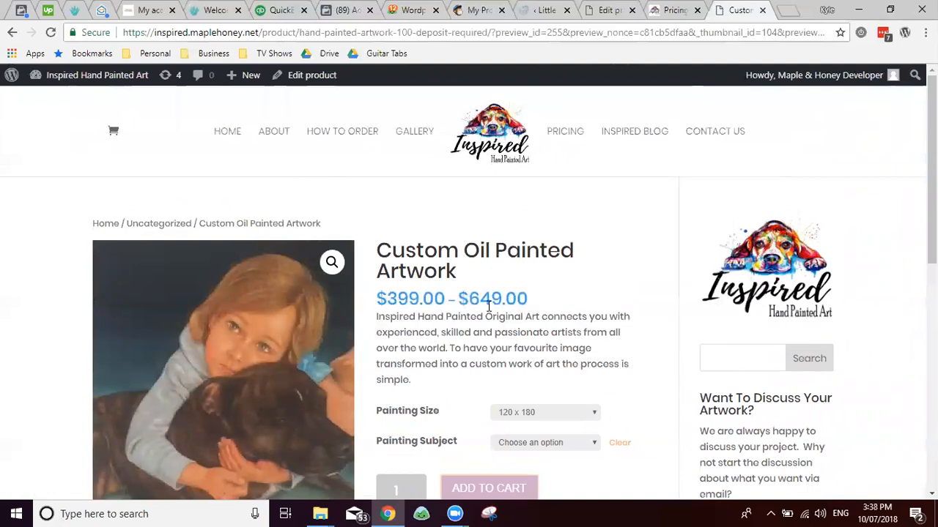
{"action": "scroll", "coordinate": [520, 297], "scroll_direction": "down", "scroll_amount": 2}
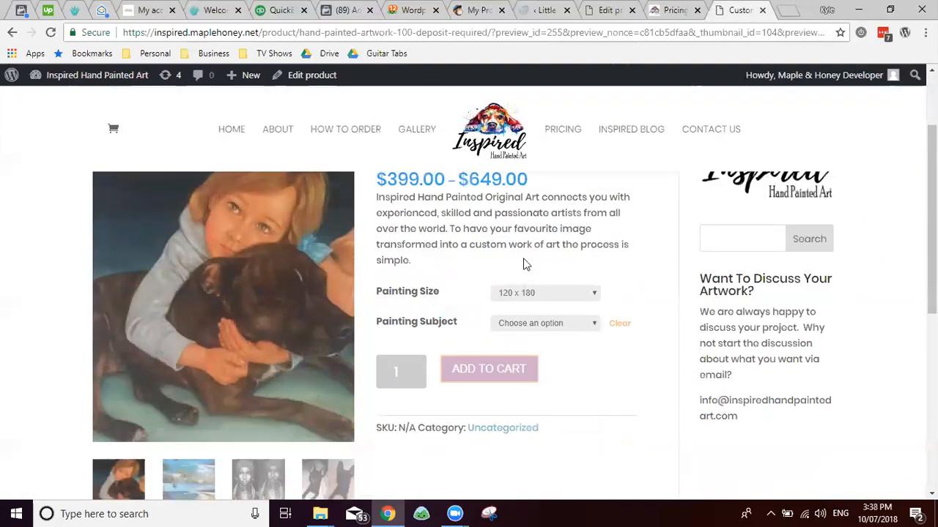
{"action": "left_click", "coordinate": [526, 244]}
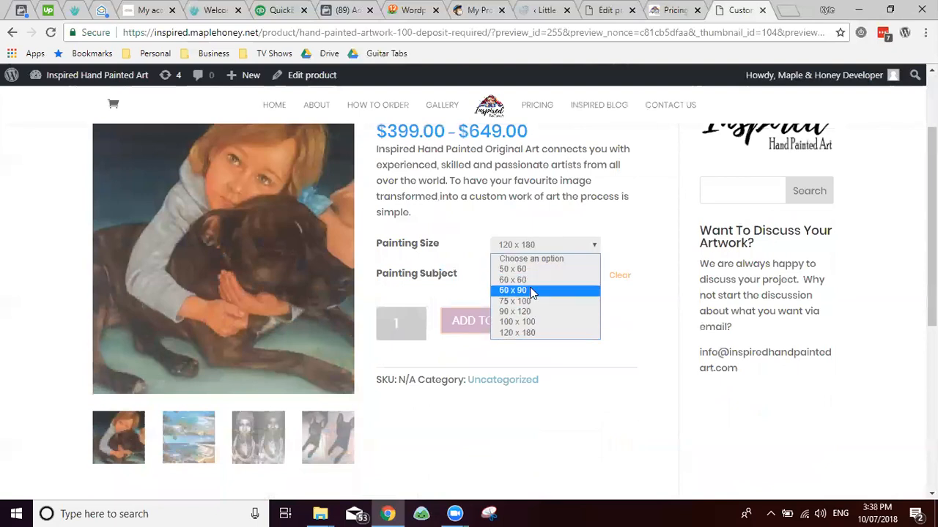
Step: Choose painting size 60 x 90 and subject Landscape, confirming the $499.00 variation price
{"action": "left_click", "coordinate": [529, 290]}
{"action": "left_click", "coordinate": [529, 277]}
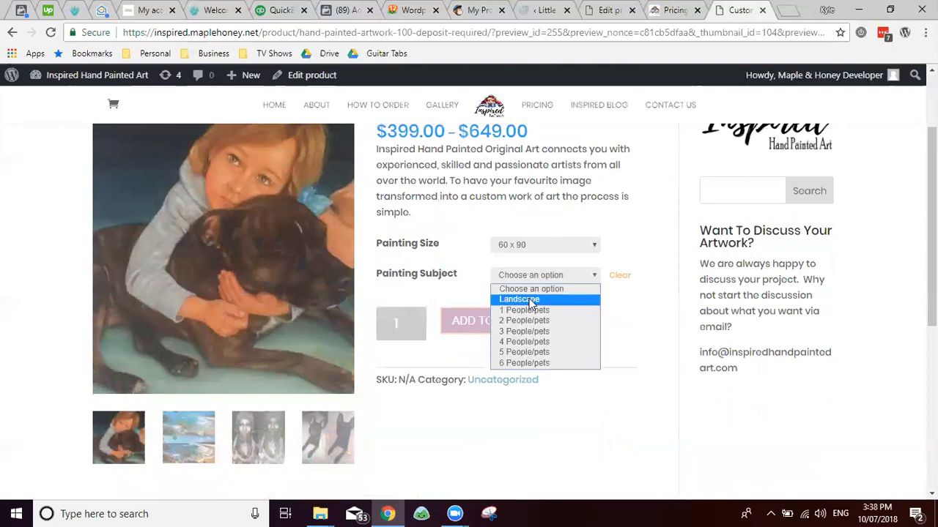
{"action": "left_click", "coordinate": [524, 296]}
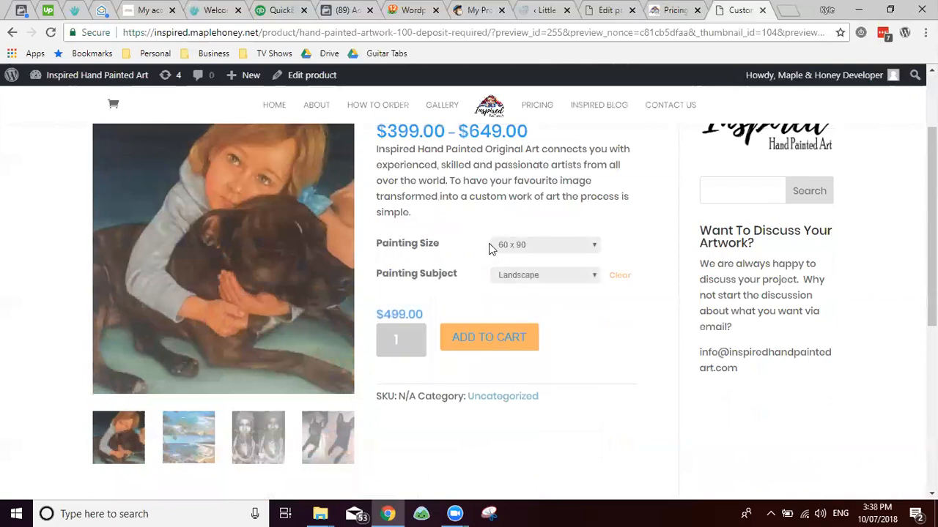
{"action": "left_click_drag", "start_coordinate": [448, 310], "coordinate": [372, 316]}
{"action": "left_click", "coordinate": [396, 313]}
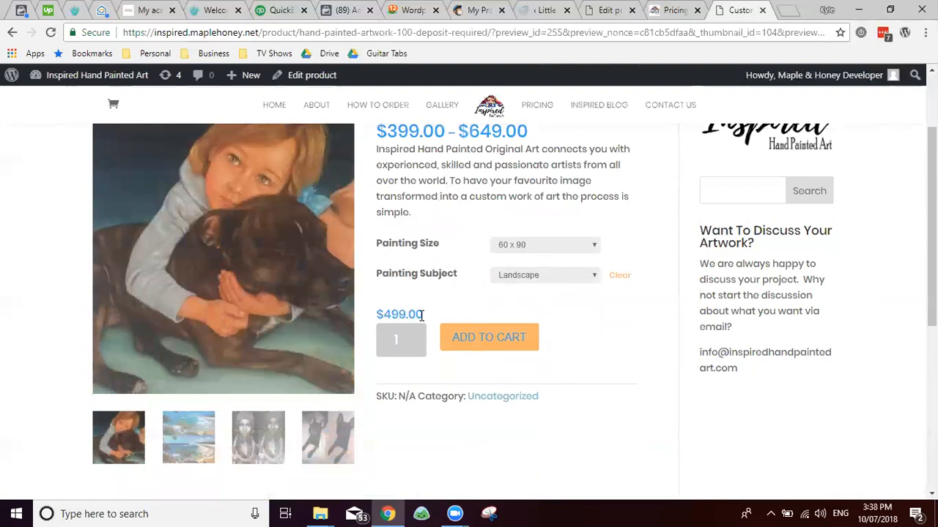
{"action": "scroll", "coordinate": [471, 295], "scroll_direction": "down", "scroll_amount": 2}
{"action": "scroll", "coordinate": [433, 271], "scroll_direction": "up", "scroll_amount": 4}
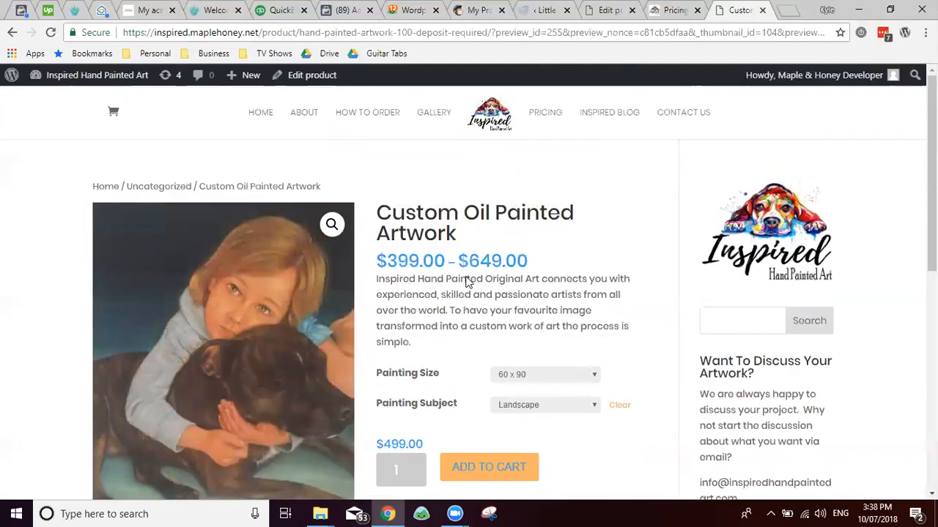
{"action": "scroll", "coordinate": [468, 282], "scroll_direction": "down", "scroll_amount": 3}
{"action": "scroll", "coordinate": [465, 276], "scroll_direction": "up", "scroll_amount": 3}
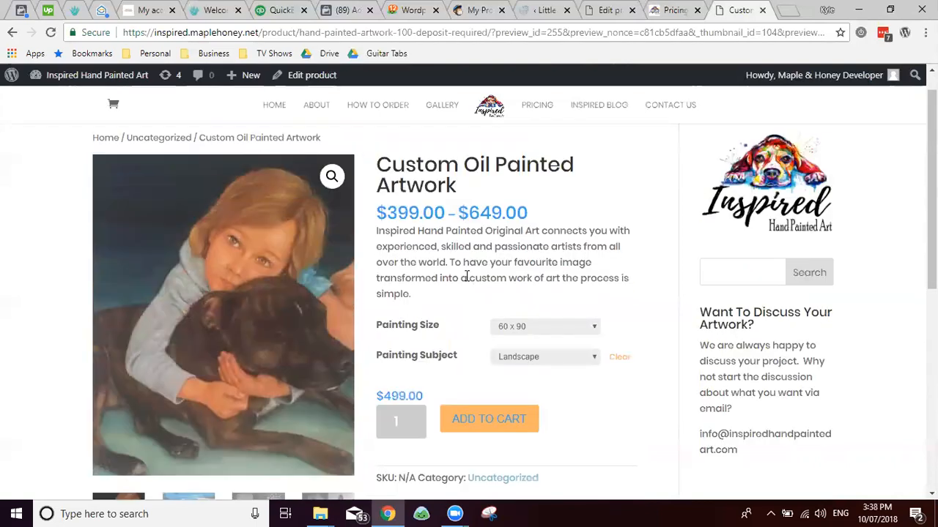
{"action": "scroll", "coordinate": [466, 276], "scroll_direction": "up", "scroll_amount": 1}
{"action": "scroll", "coordinate": [465, 279], "scroll_direction": "down", "scroll_amount": 2}
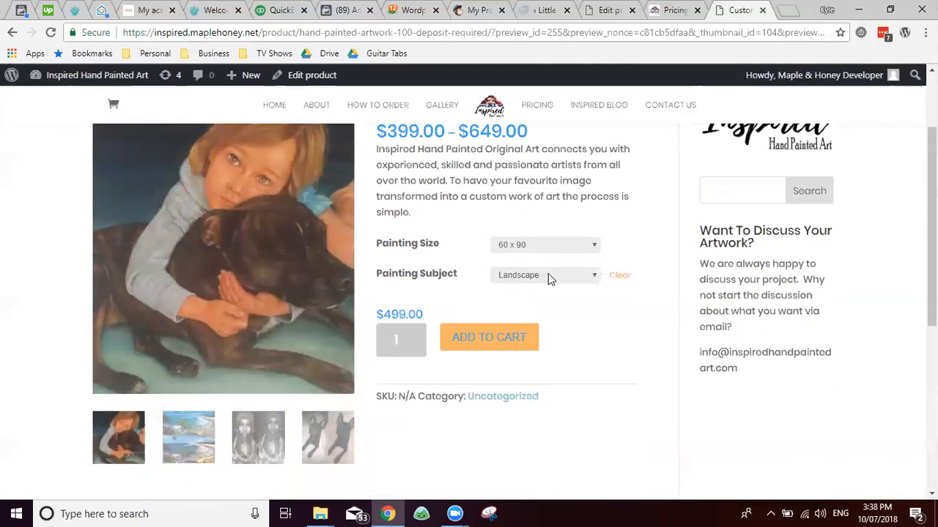
Step: Add the 60 x 90 Landscape painting to the cart and view the $499.00 cart
{"action": "left_click", "coordinate": [486, 337]}
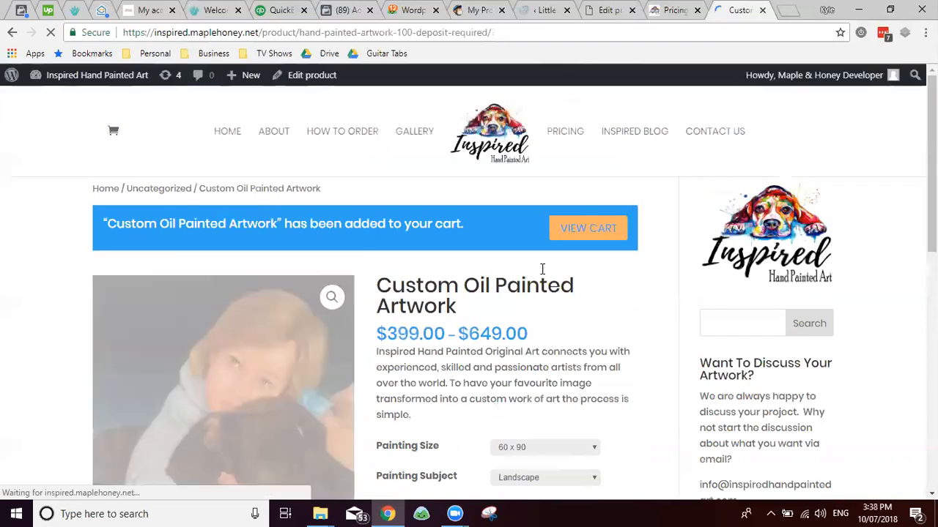
{"action": "left_click", "coordinate": [601, 230]}
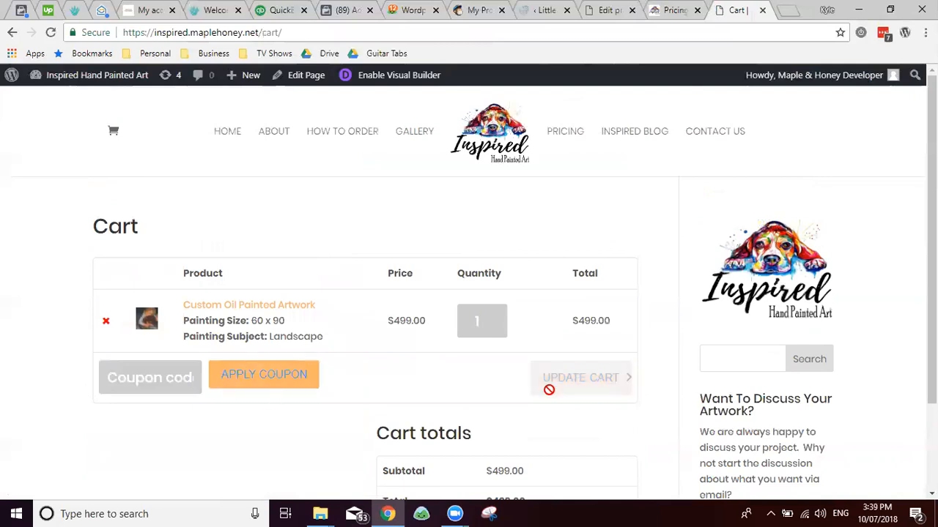
{"action": "scroll", "coordinate": [550, 387], "scroll_direction": "down", "scroll_amount": 2}
Step: Proceed from the cart to the checkout page and look over its fields
{"action": "left_click", "coordinate": [523, 455]}
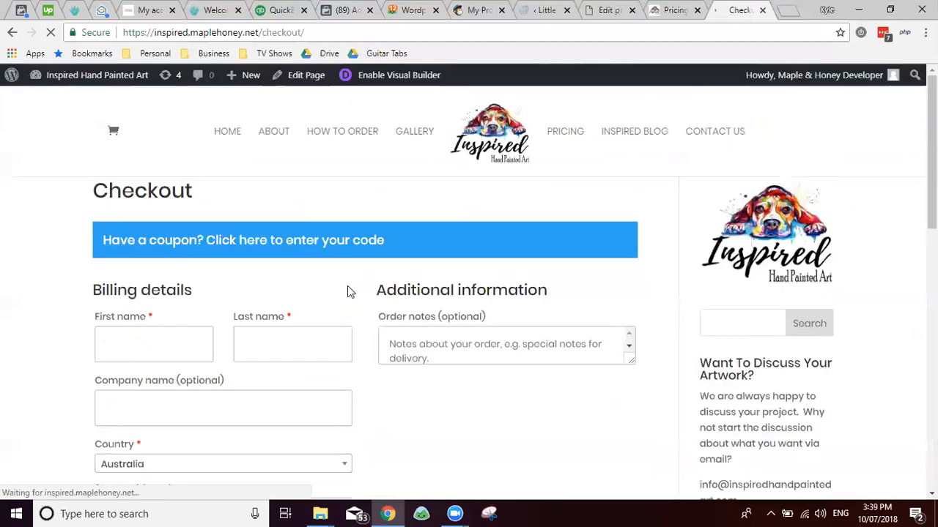
{"action": "scroll", "coordinate": [543, 280], "scroll_direction": "down", "scroll_amount": 2}
{"action": "scroll", "coordinate": [543, 276], "scroll_direction": "down", "scroll_amount": 5}
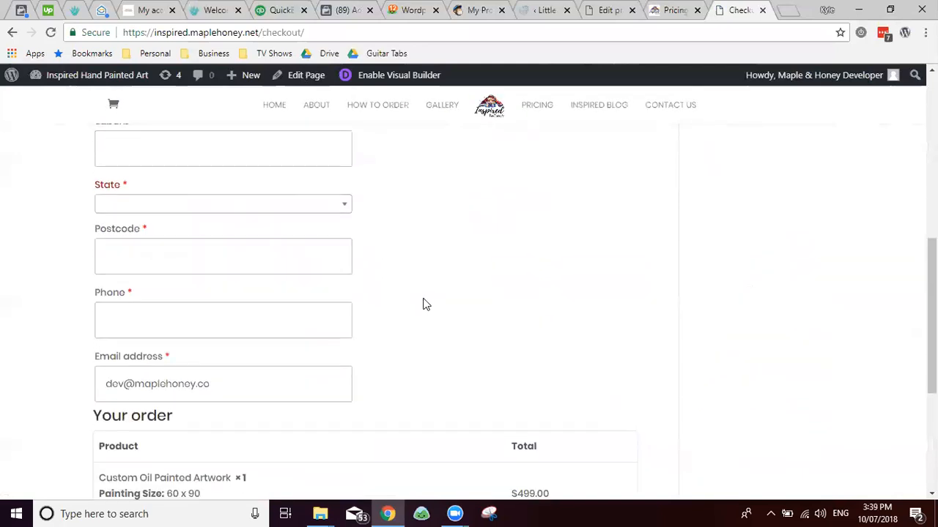
{"action": "scroll", "coordinate": [424, 304], "scroll_direction": "up", "scroll_amount": 10}
{"action": "scroll", "coordinate": [419, 327], "scroll_direction": "down", "scroll_amount": 2}
{"action": "scroll", "coordinate": [417, 321], "scroll_direction": "up", "scroll_amount": 2}
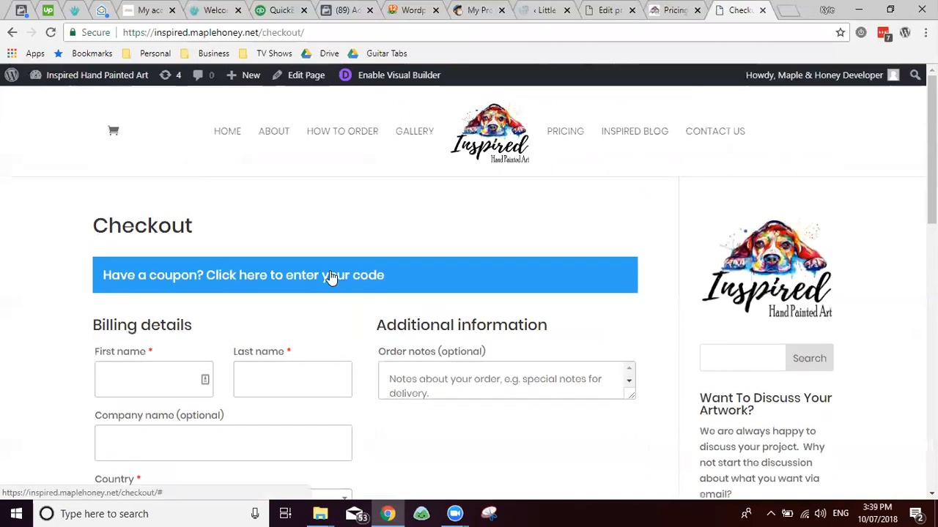
Step: Reveal the 'Have a coupon?' code entry form on the checkout page
{"action": "left_click", "coordinate": [330, 276]}
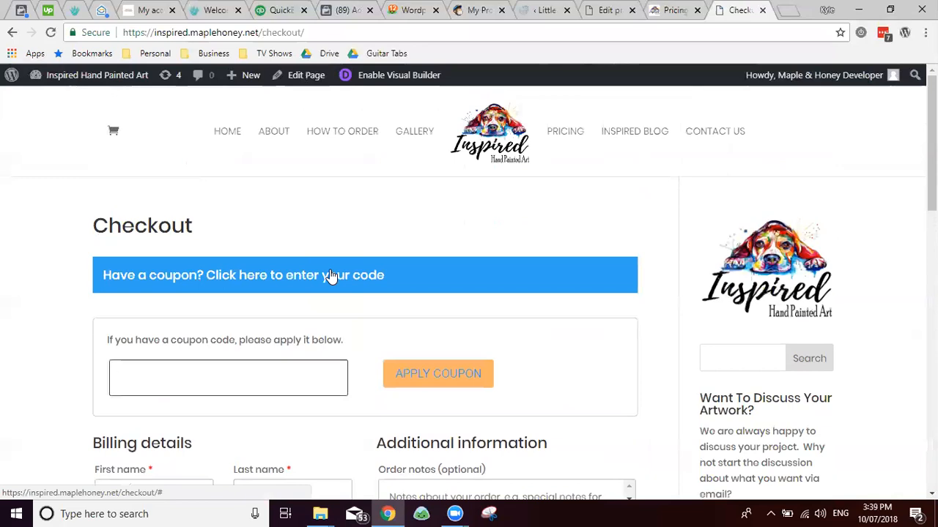
{"action": "left_click", "coordinate": [330, 276]}
{"action": "left_click", "coordinate": [330, 276]}
{"action": "scroll", "coordinate": [387, 261], "scroll_direction": "down", "scroll_amount": 2}
{"action": "scroll", "coordinate": [369, 224], "scroll_direction": "up", "scroll_amount": 2}
Step: Collapse the coupon form and review the order summary and PayPal payment description
{"action": "left_click", "coordinate": [286, 274]}
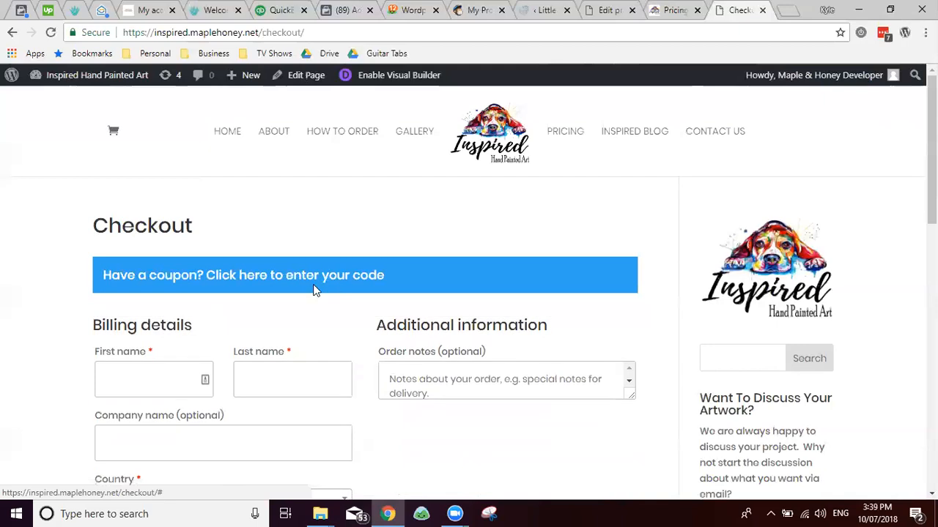
{"action": "scroll", "coordinate": [322, 301], "scroll_direction": "down", "scroll_amount": 2}
{"action": "scroll", "coordinate": [333, 309], "scroll_direction": "down", "scroll_amount": 9}
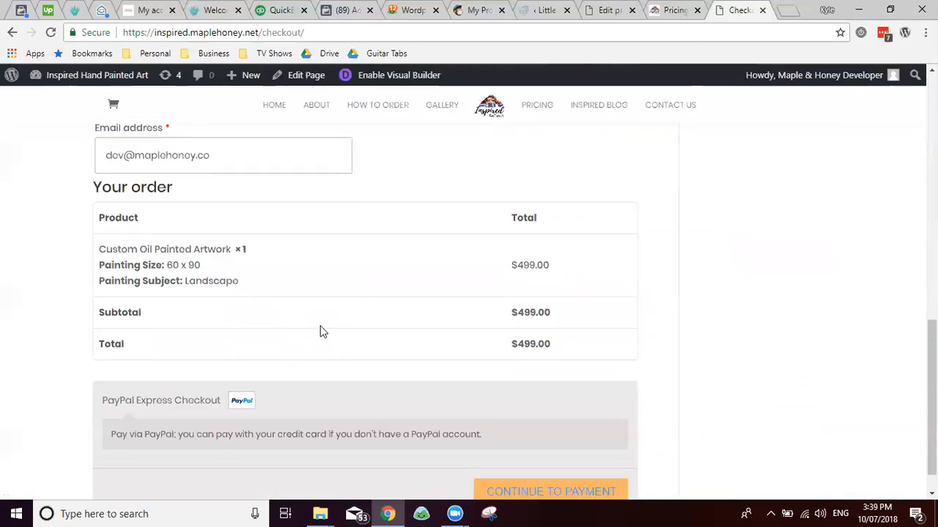
{"action": "scroll", "coordinate": [208, 234], "scroll_direction": "down", "scroll_amount": 1}
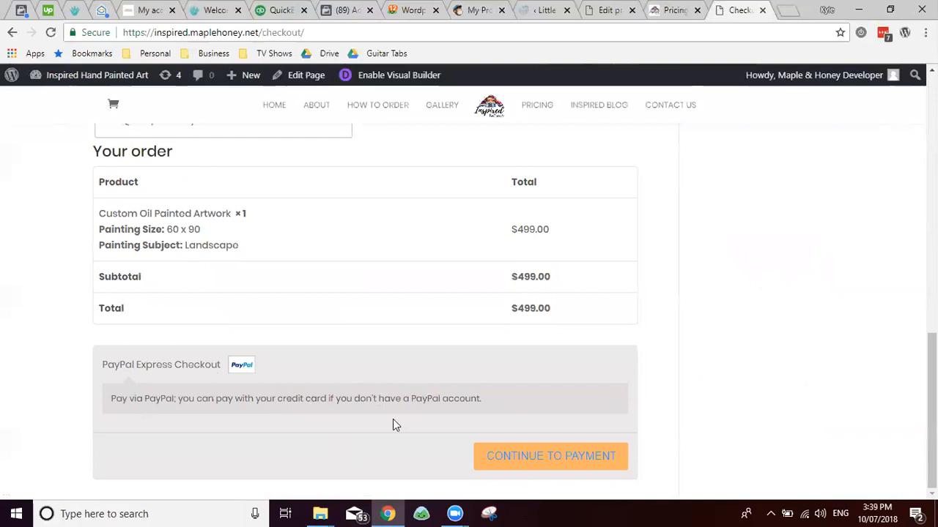
{"action": "left_click_drag", "start_coordinate": [498, 397], "coordinate": [190, 394]}
{"action": "left_click", "coordinate": [151, 393]}
{"action": "scroll", "coordinate": [261, 393], "scroll_direction": "up", "scroll_amount": 2}
{"action": "left_click_drag", "start_coordinate": [156, 304], "coordinate": [448, 361]}
{"action": "left_click", "coordinate": [224, 348]}
{"action": "scroll", "coordinate": [224, 352], "scroll_direction": "up", "scroll_amount": 7}
{"action": "scroll", "coordinate": [225, 348], "scroll_direction": "up", "scroll_amount": 3}
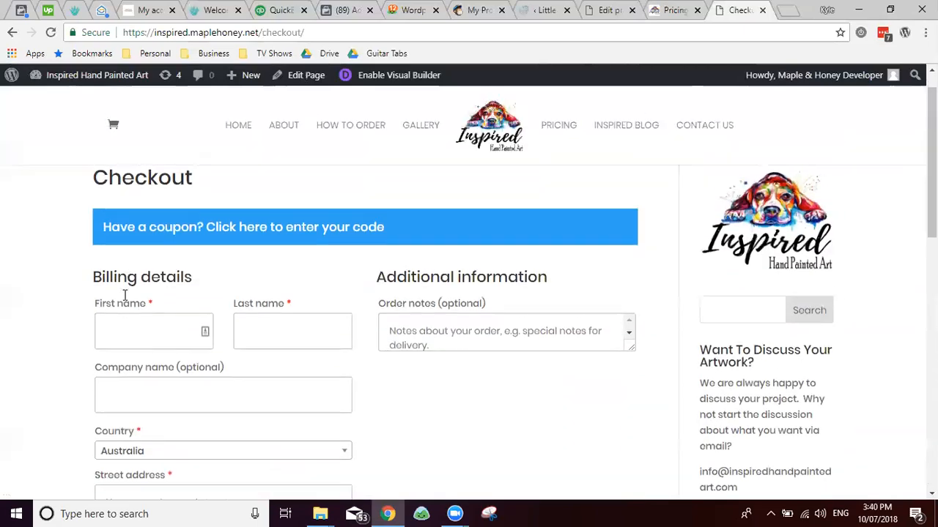
Step: Submit checkout with blank billing fields, producing required-field errors for name, address and phone
{"action": "left_click", "coordinate": [140, 343]}
{"action": "left_click", "coordinate": [286, 339]}
{"action": "scroll", "coordinate": [157, 347], "scroll_direction": "down", "scroll_amount": 3}
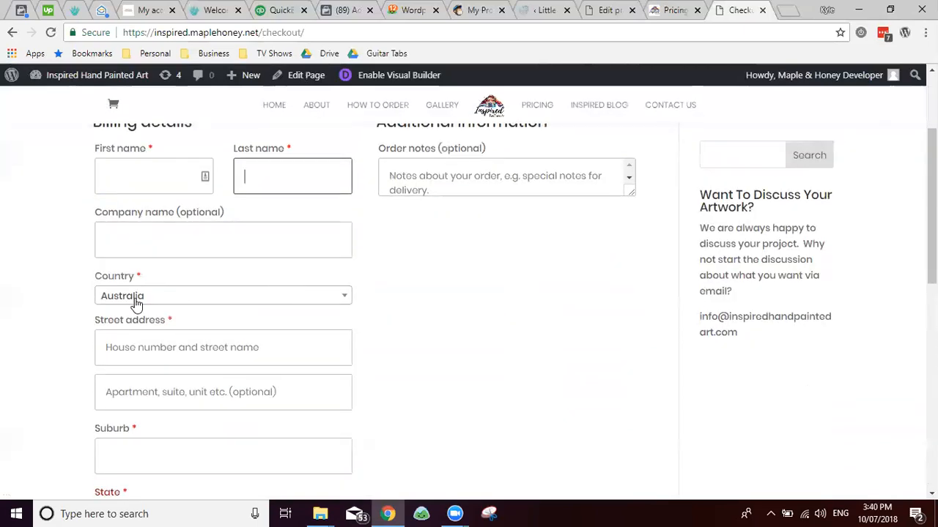
{"action": "left_click_drag", "start_coordinate": [379, 233], "coordinate": [499, 247]}
{"action": "left_click", "coordinate": [498, 252]}
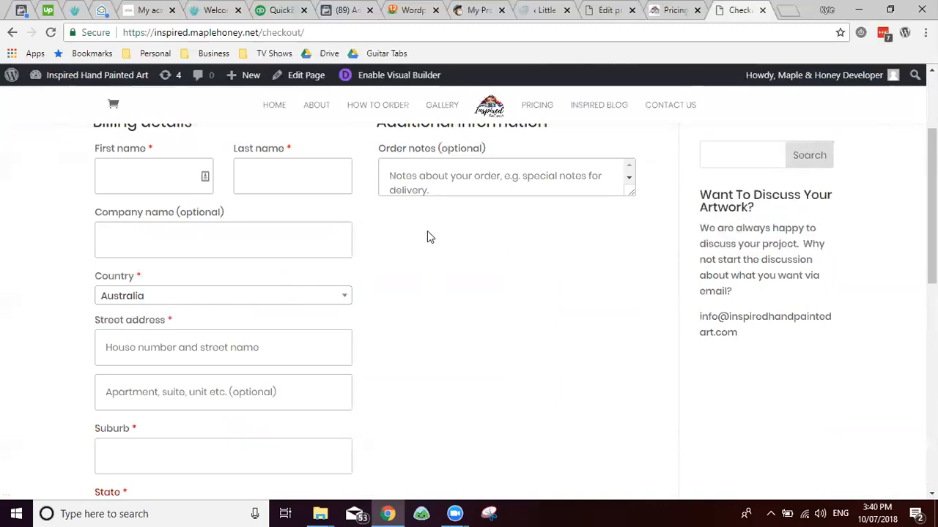
{"action": "scroll", "coordinate": [427, 230], "scroll_direction": "down", "scroll_amount": 8}
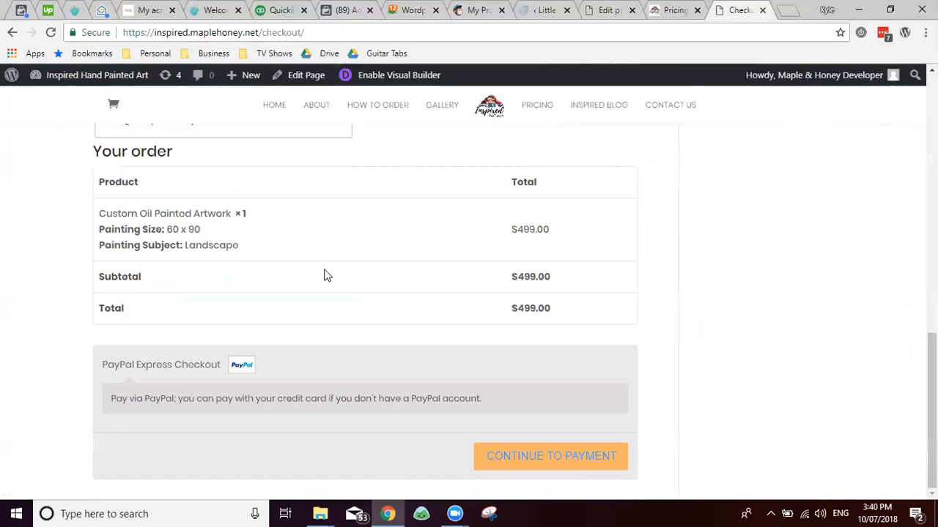
{"action": "left_click", "coordinate": [536, 458]}
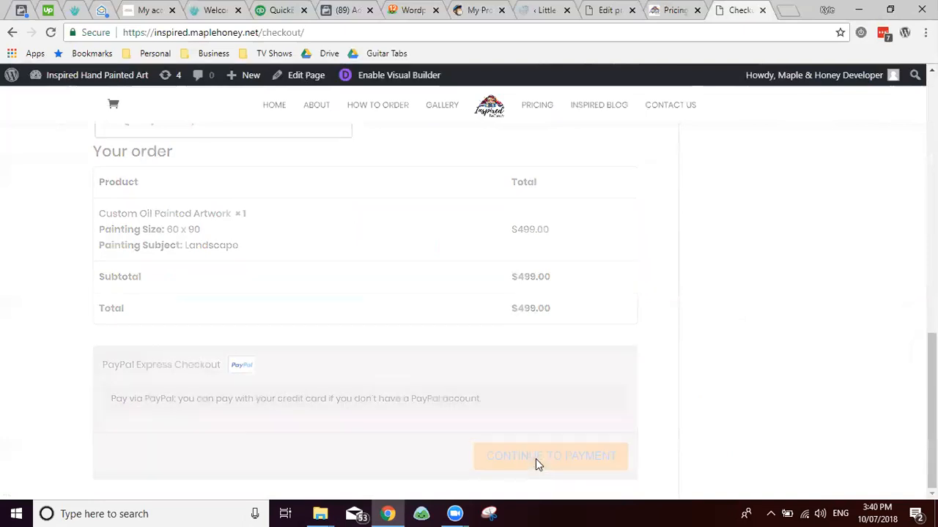
{"action": "scroll", "coordinate": [480, 391], "scroll_direction": "up", "scroll_amount": 3}
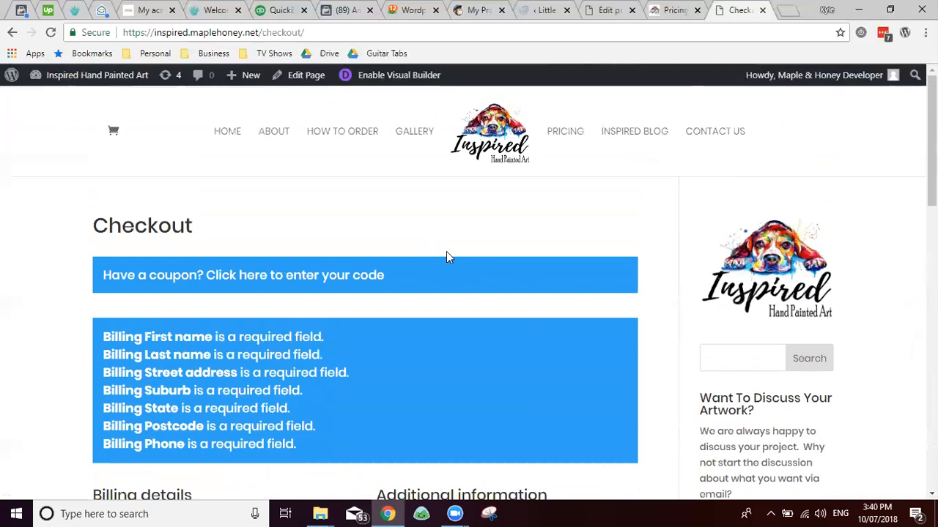
Step: Compare the sizes and prices page with the product editor, selecting the misspelled 'favourite'
{"action": "key", "text": "ctrl+shift+Tab"}
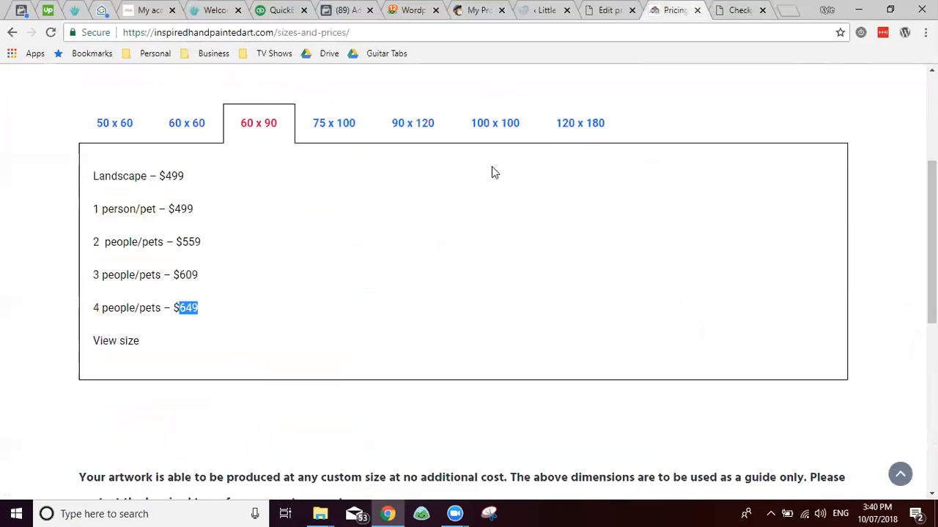
{"action": "key", "text": "ctrl+shift+Tab"}
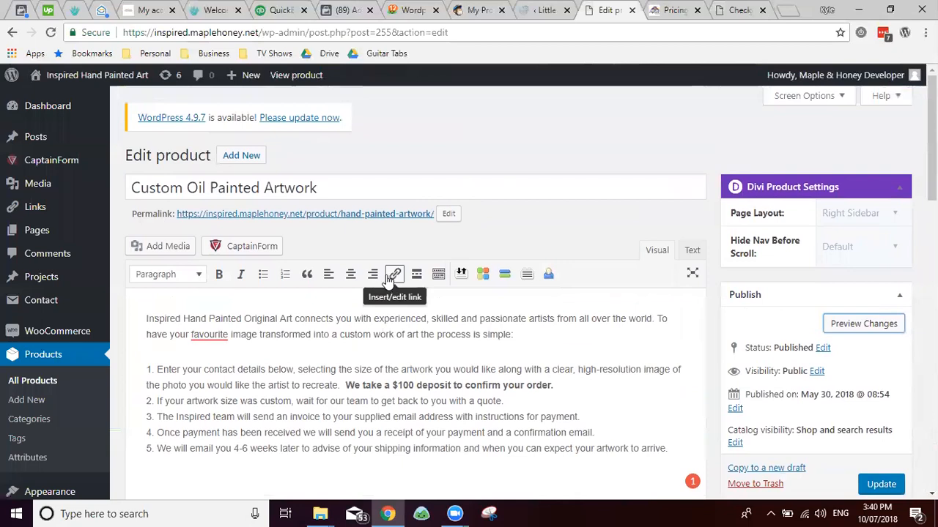
{"action": "scroll", "coordinate": [387, 275], "scroll_direction": "down", "scroll_amount": 2}
{"action": "double_click", "coordinate": [212, 221]}
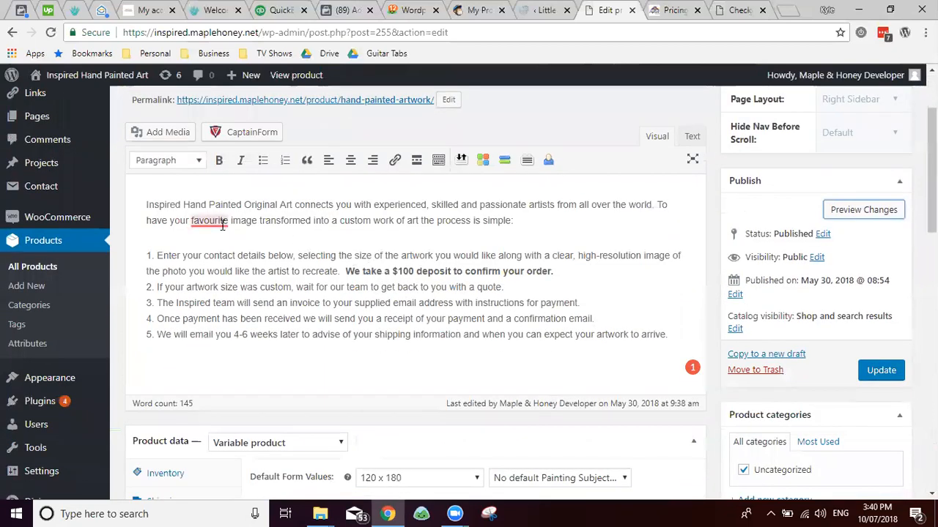
{"action": "mouse_move", "coordinate": [223, 230]}
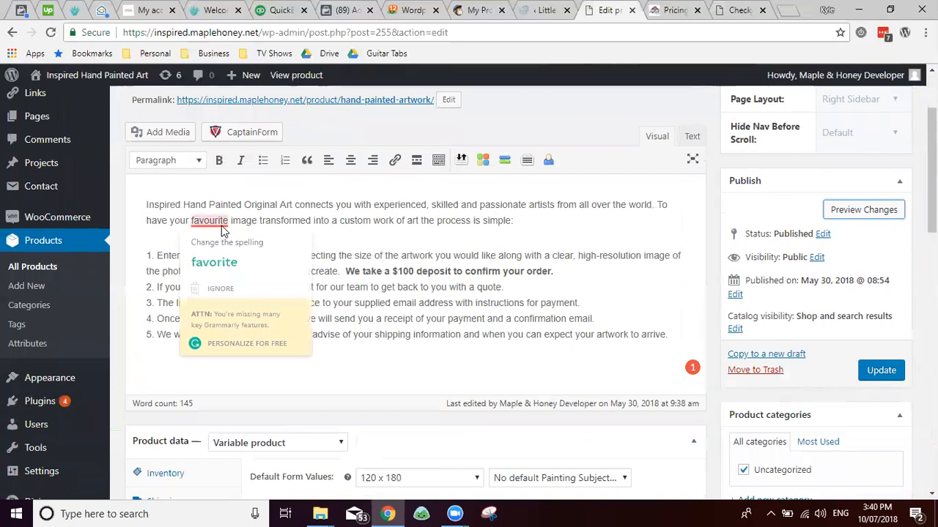
Step: Retry continuing to payment on the store checkout page
{"action": "key", "text": "ctrl+Tab"}
{"action": "key", "text": "ctrl+Tab"}
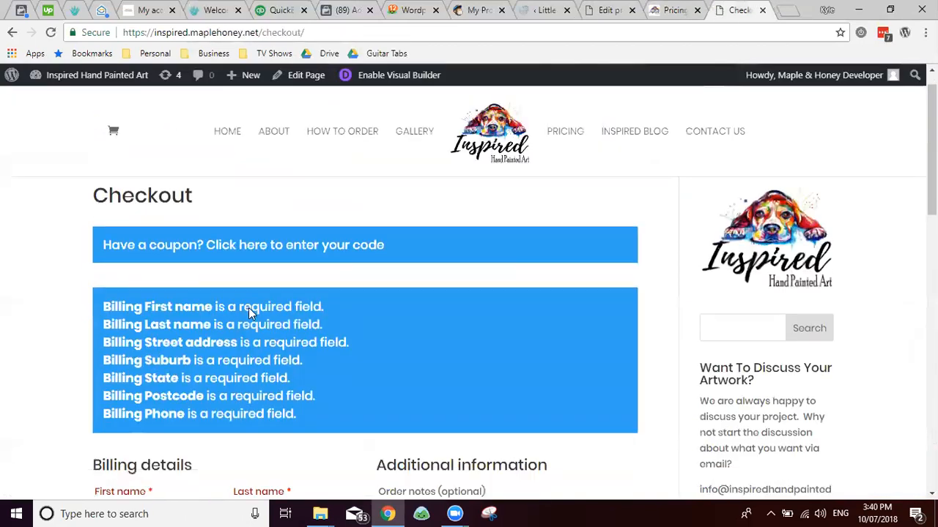
{"action": "scroll", "coordinate": [248, 308], "scroll_direction": "down", "scroll_amount": 8}
{"action": "scroll", "coordinate": [249, 308], "scroll_direction": "up", "scroll_amount": 9}
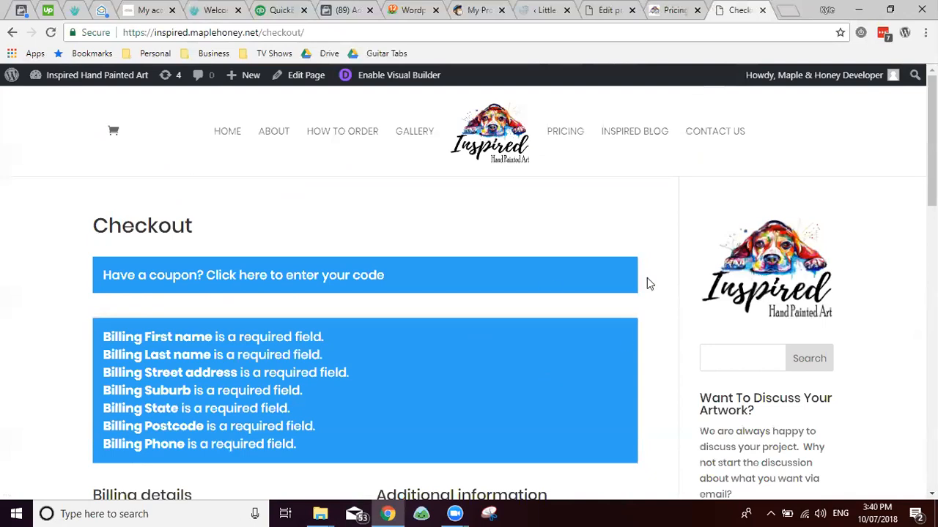
{"action": "scroll", "coordinate": [419, 320], "scroll_direction": "down", "scroll_amount": 10}
{"action": "scroll", "coordinate": [418, 320], "scroll_direction": "down", "scroll_amount": 3}
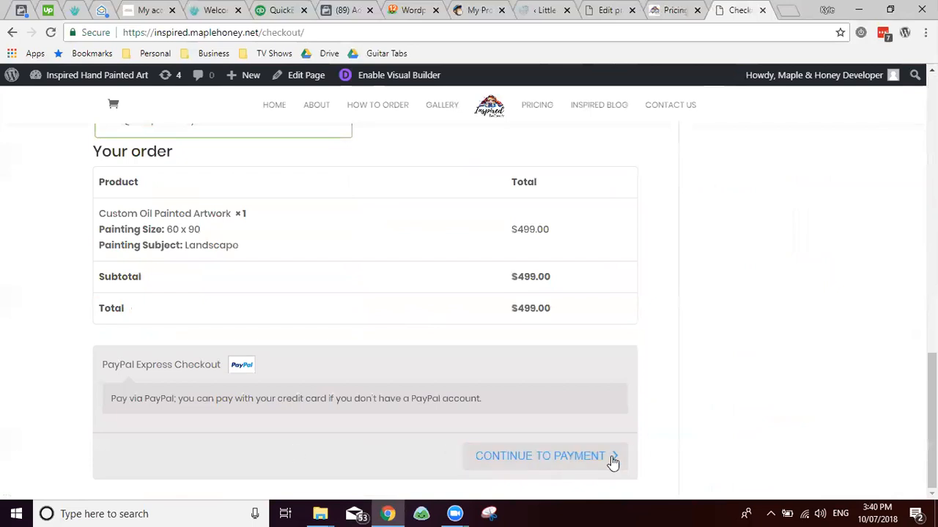
{"action": "scroll", "coordinate": [508, 364], "scroll_direction": "up", "scroll_amount": 5}
{"action": "scroll", "coordinate": [540, 480], "scroll_direction": "down", "scroll_amount": 5}
{"action": "left_click", "coordinate": [579, 454]}
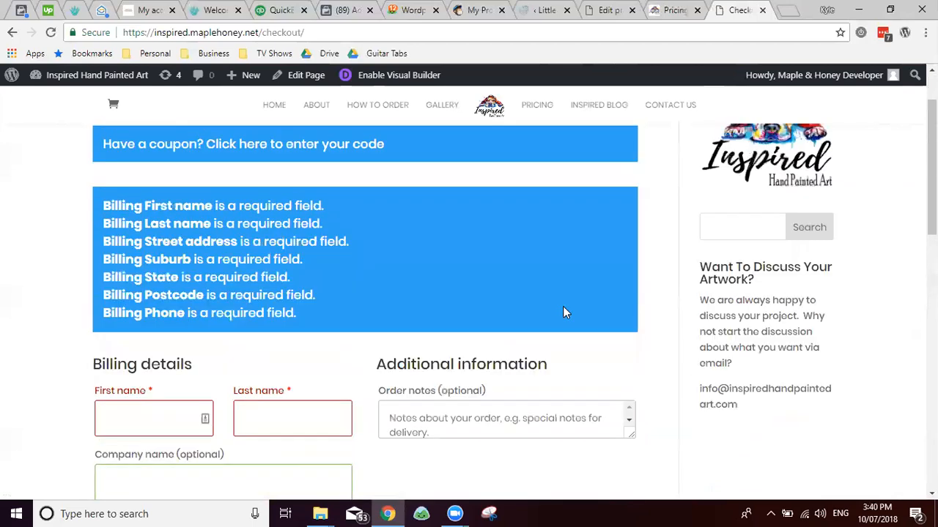
{"action": "scroll", "coordinate": [410, 257], "scroll_direction": "down", "scroll_amount": 4}
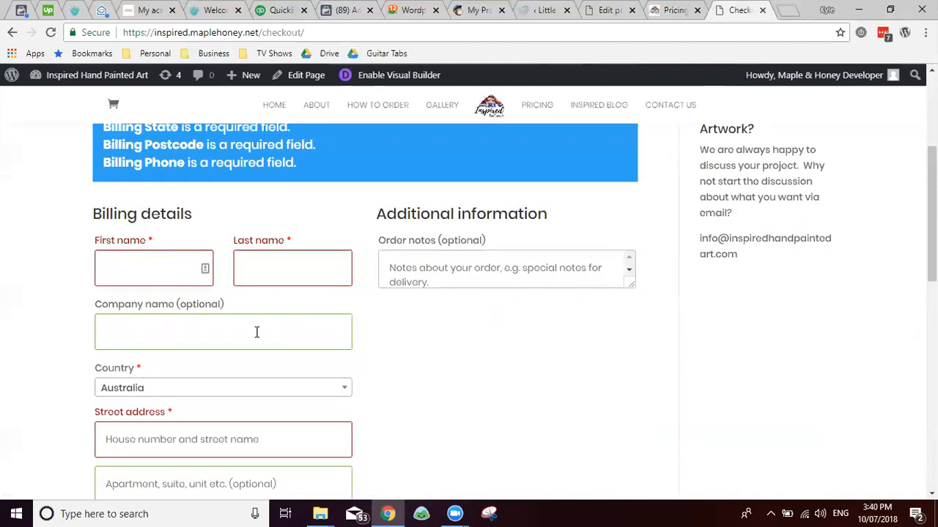
{"action": "scroll", "coordinate": [256, 331], "scroll_direction": "up", "scroll_amount": 4}
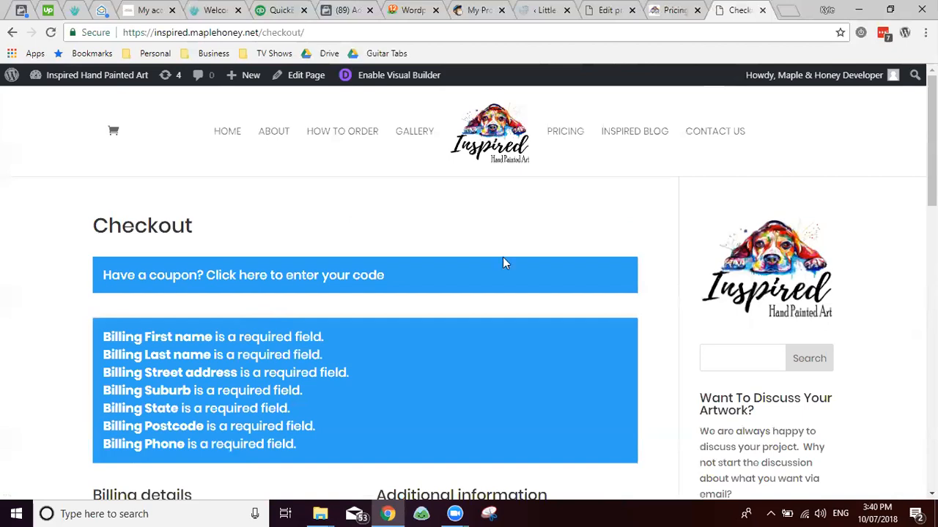
Step: Show variations page 2 of 3, compare it with the price list, and return to the editor
{"action": "key", "text": "ctrl+shift+Tab"}
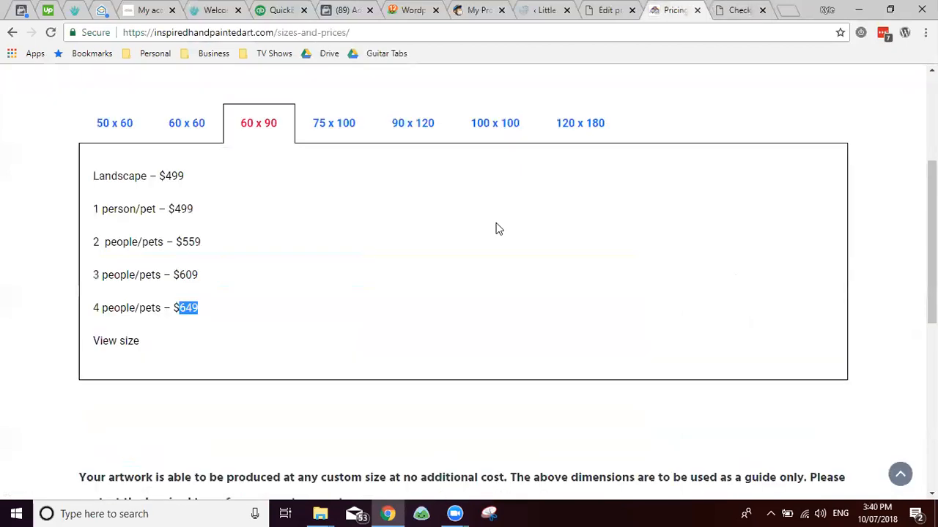
{"action": "key", "text": "ctrl+shift+Tab"}
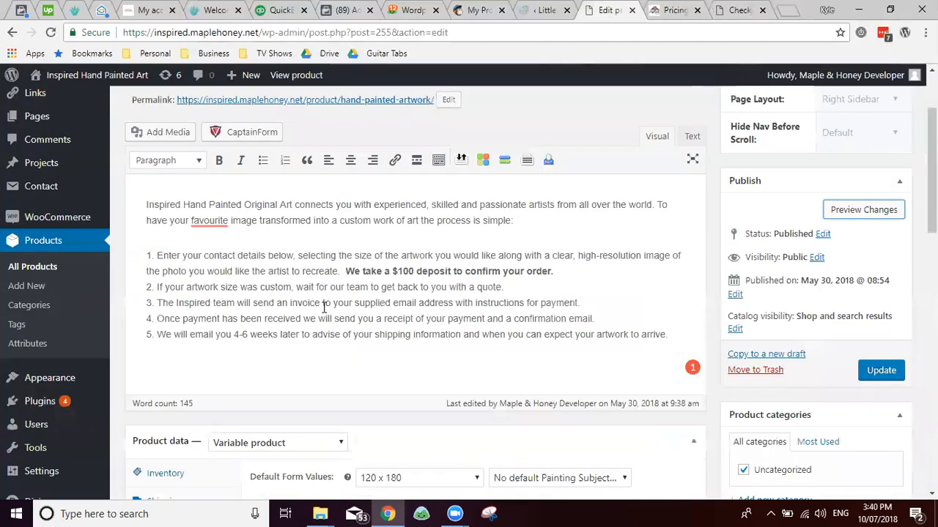
{"action": "scroll", "coordinate": [323, 308], "scroll_direction": "down", "scroll_amount": 3}
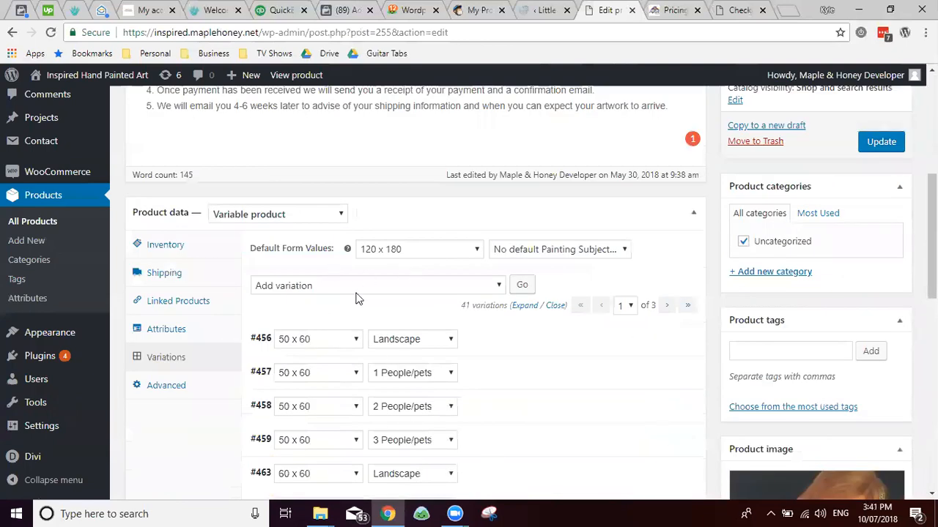
{"action": "scroll", "coordinate": [411, 301], "scroll_direction": "down", "scroll_amount": 3}
{"action": "scroll", "coordinate": [490, 286], "scroll_direction": "up", "scroll_amount": 3}
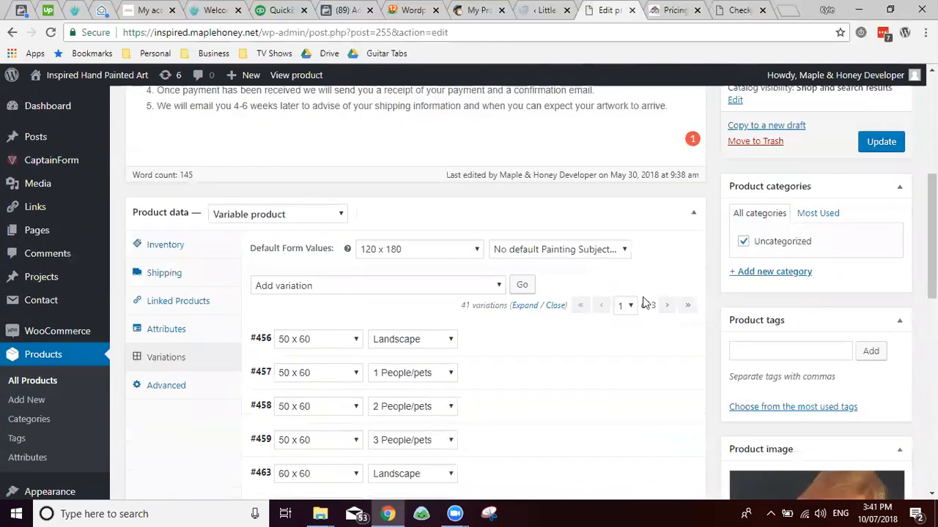
{"action": "left_click", "coordinate": [666, 305]}
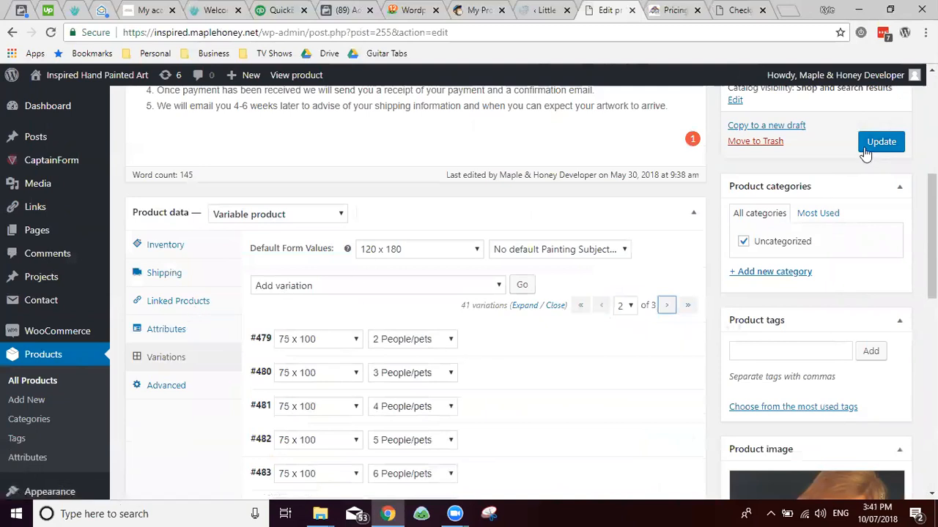
{"action": "key", "text": "ctrl+Tab"}
{"action": "key", "text": "ctrl+shift+Tab"}
{"action": "scroll", "coordinate": [900, 364], "scroll_direction": "up", "scroll_amount": 3}
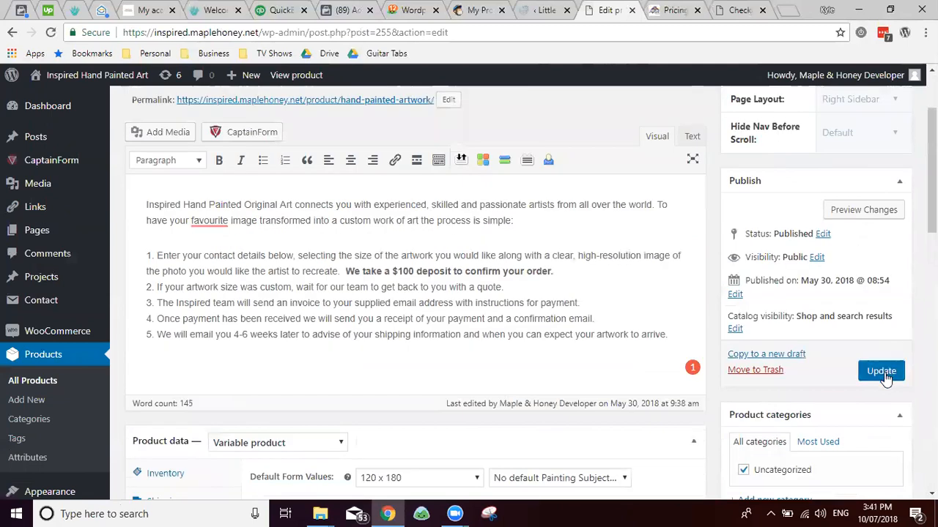
Step: Update the Custom Oil Painted Artwork product, then go to WooCommerce Settings, General tab
{"action": "left_click", "coordinate": [882, 371]}
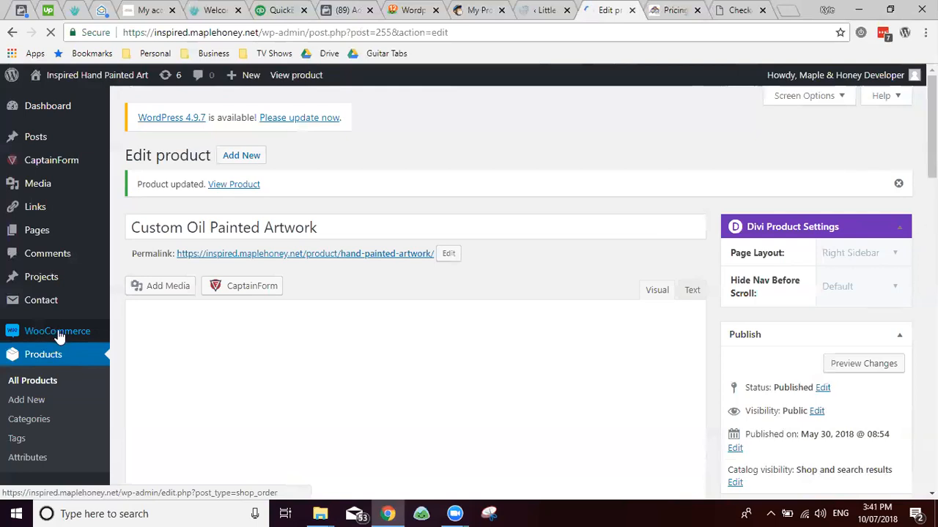
{"action": "mouse_move", "coordinate": [60, 333]}
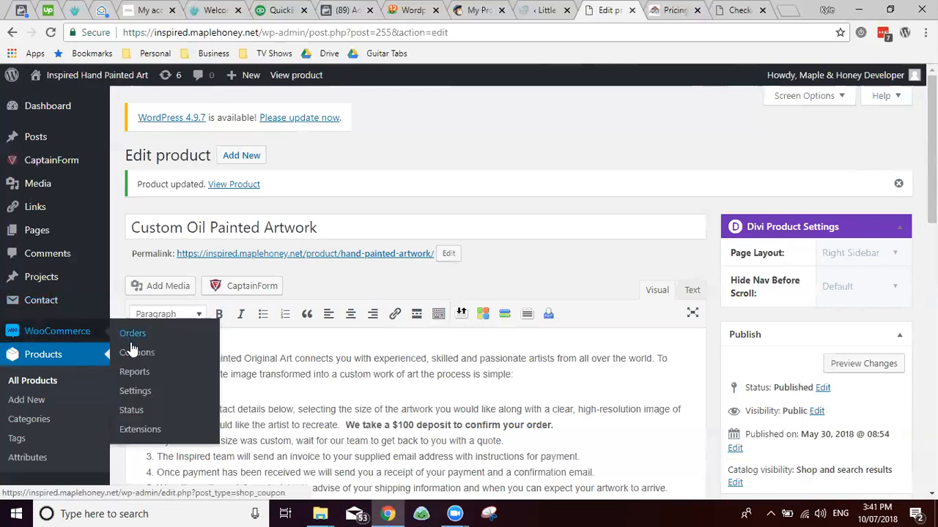
{"action": "left_click", "coordinate": [136, 391]}
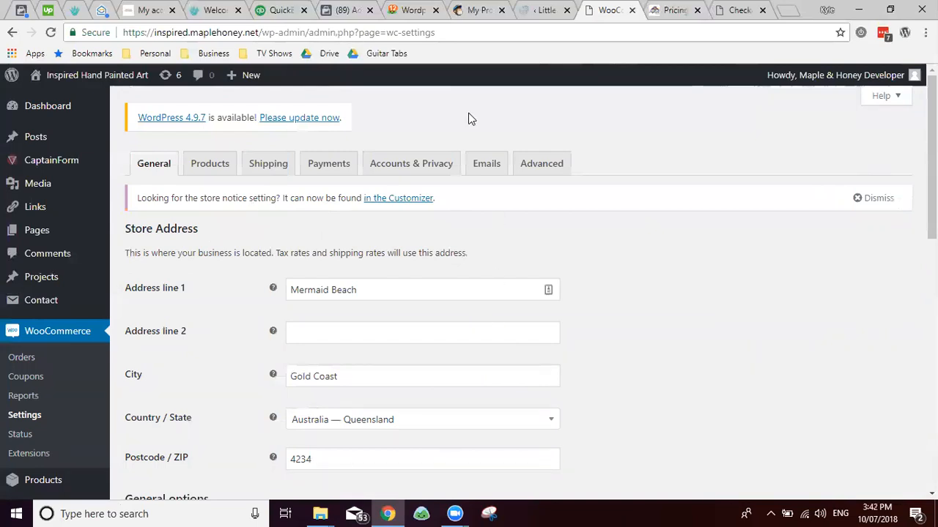
Step: Select the Address line 1 text in the store address settings
{"action": "scroll", "coordinate": [228, 241], "scroll_direction": "down", "scroll_amount": 5}
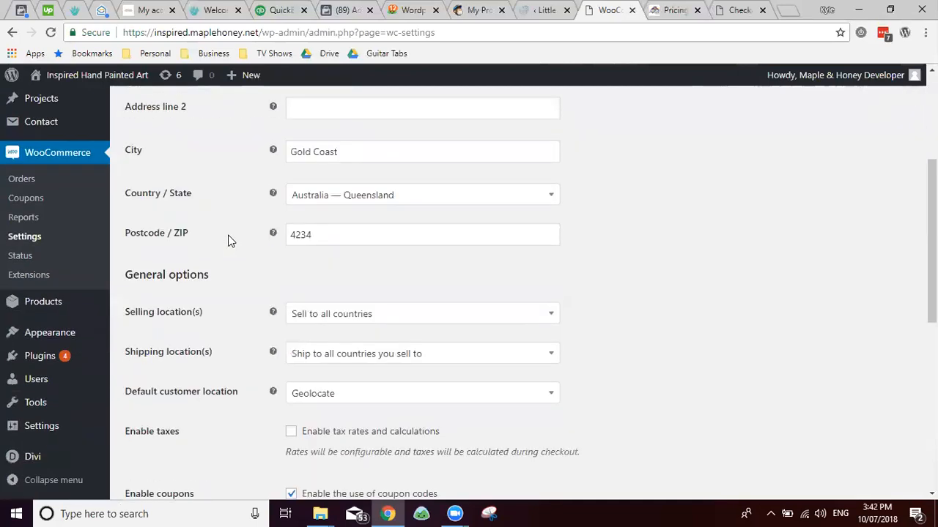
{"action": "scroll", "coordinate": [234, 236], "scroll_direction": "up", "scroll_amount": 5}
{"action": "left_click", "coordinate": [399, 295]}
{"action": "triple_click", "coordinate": [400, 294]}
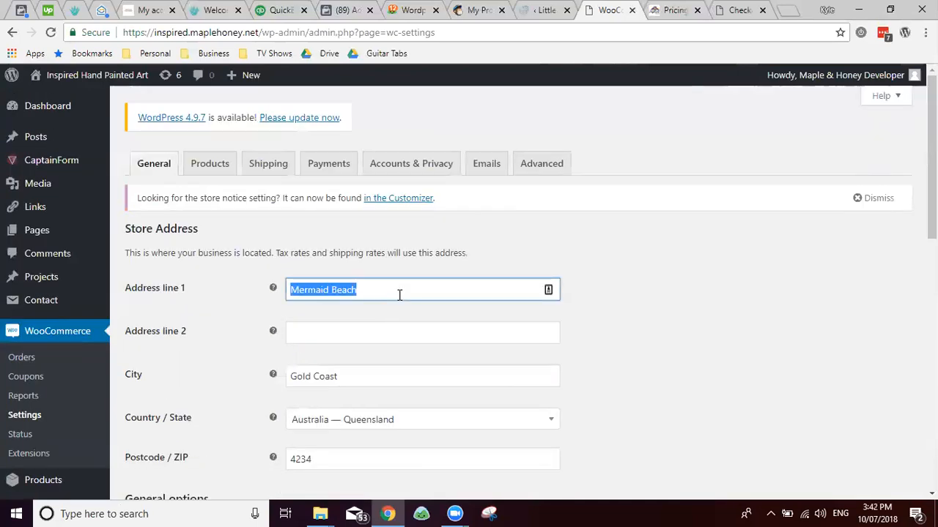
{"action": "scroll", "coordinate": [237, 310], "scroll_direction": "down", "scroll_amount": 2}
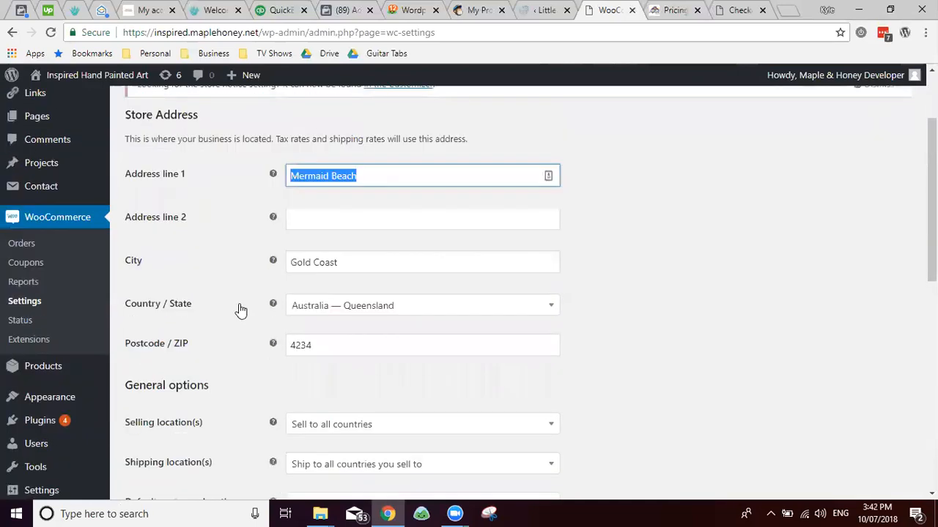
{"action": "scroll", "coordinate": [213, 293], "scroll_direction": "down", "scroll_amount": 3}
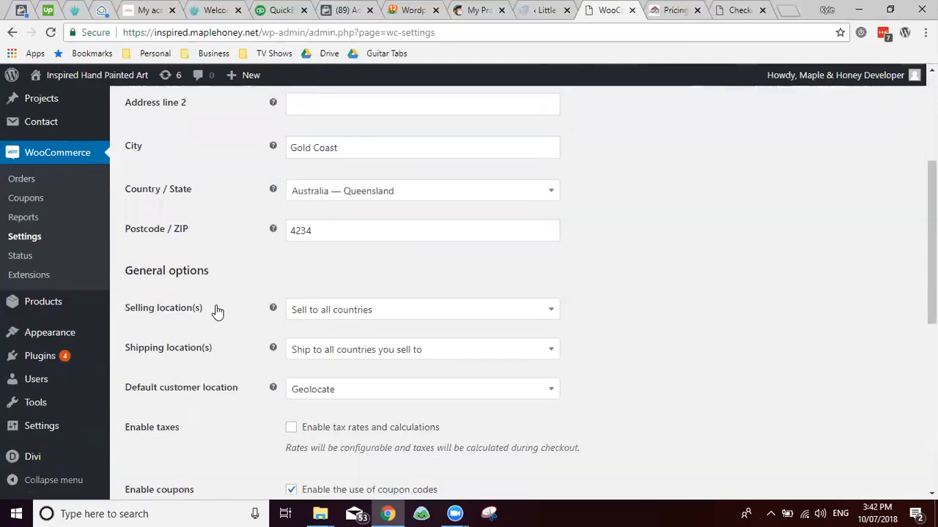
{"action": "scroll", "coordinate": [293, 219], "scroll_direction": "down", "scroll_amount": 1}
Step: Set selling location to specific countries, adding Australia and New Zealand
{"action": "left_click", "coordinate": [315, 193]}
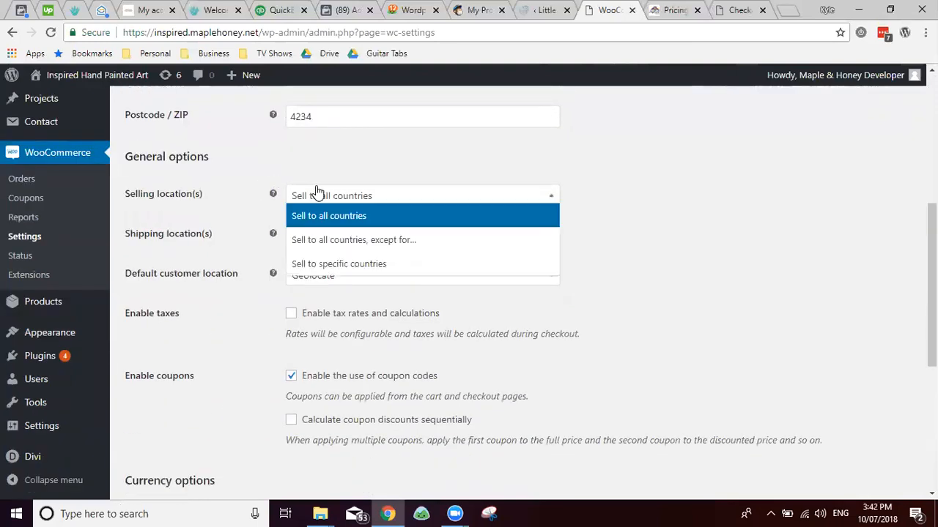
{"action": "left_click", "coordinate": [315, 194]}
{"action": "left_click", "coordinate": [343, 195]}
{"action": "left_click", "coordinate": [337, 264]}
{"action": "left_click", "coordinate": [338, 235]}
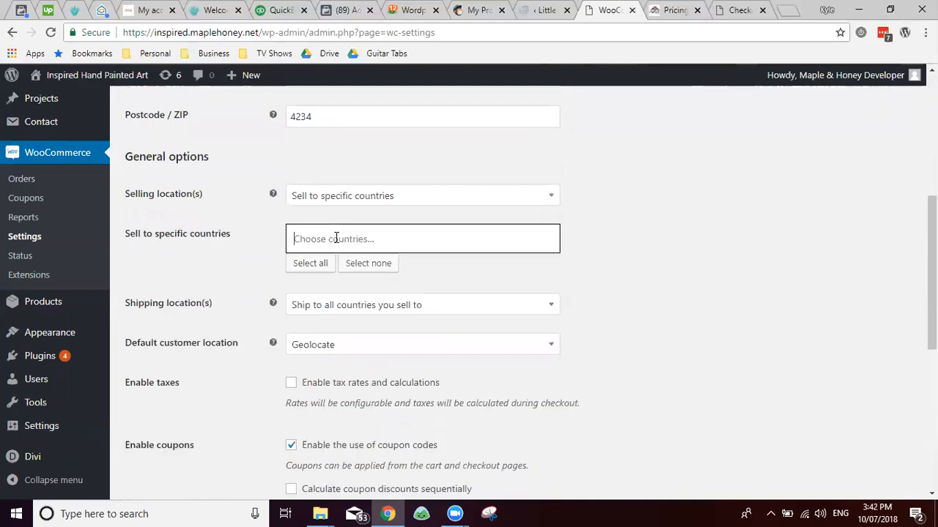
{"action": "type", "text": "Austra"}
{"action": "key", "text": "Return"}
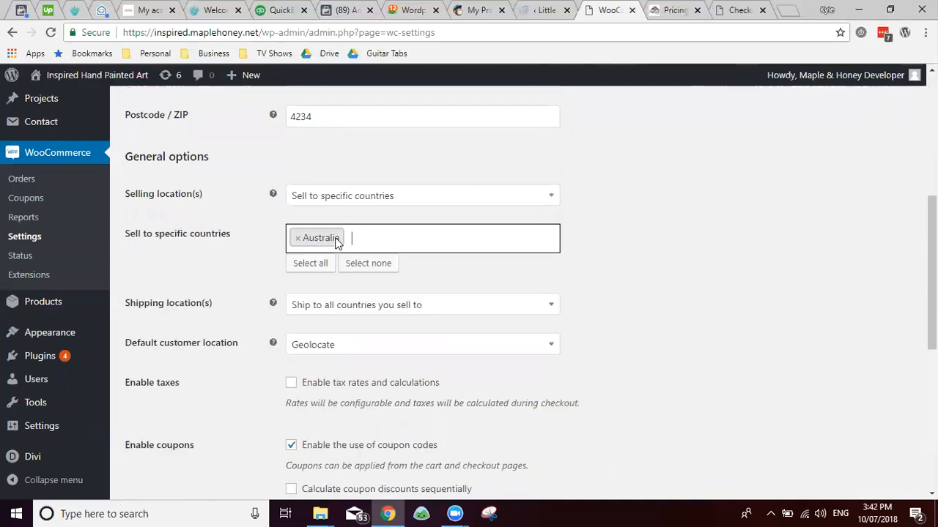
{"action": "type", "text": "New z"}
{"action": "key", "text": "Return"}
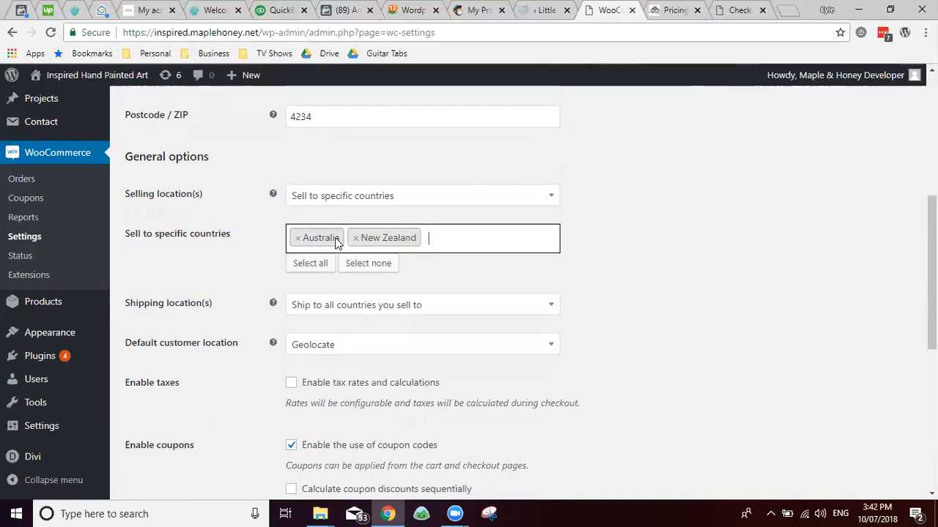
Step: Check the shipping location options without changing them and review the settings below
{"action": "left_click", "coordinate": [324, 306]}
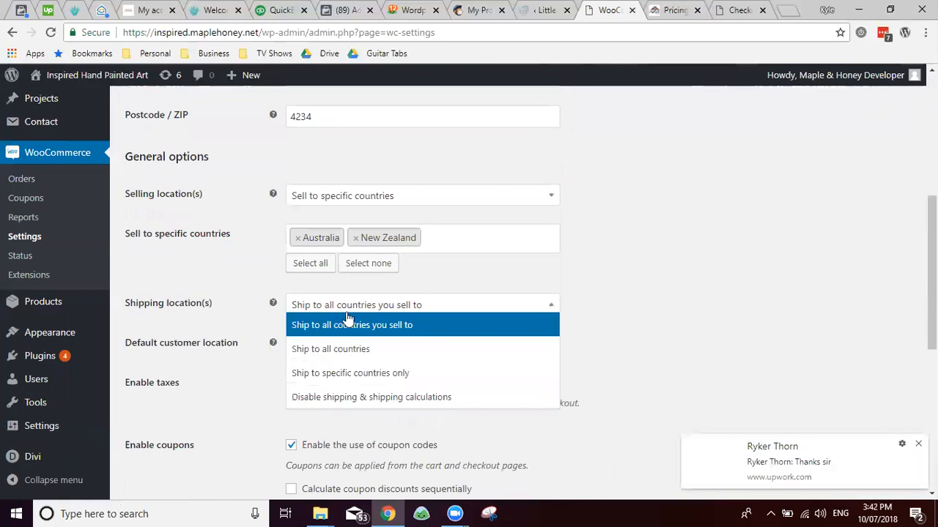
{"action": "left_click", "coordinate": [244, 329]}
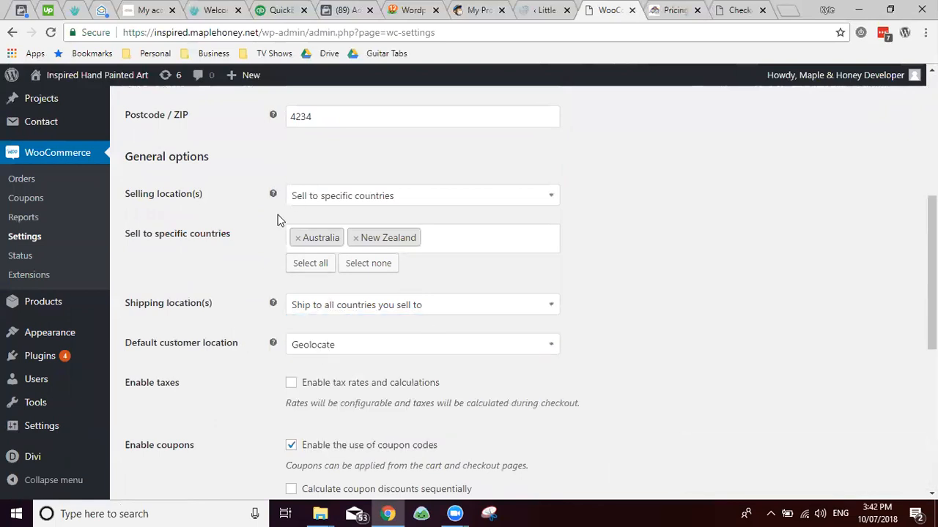
{"action": "scroll", "coordinate": [296, 280], "scroll_direction": "down", "scroll_amount": 2}
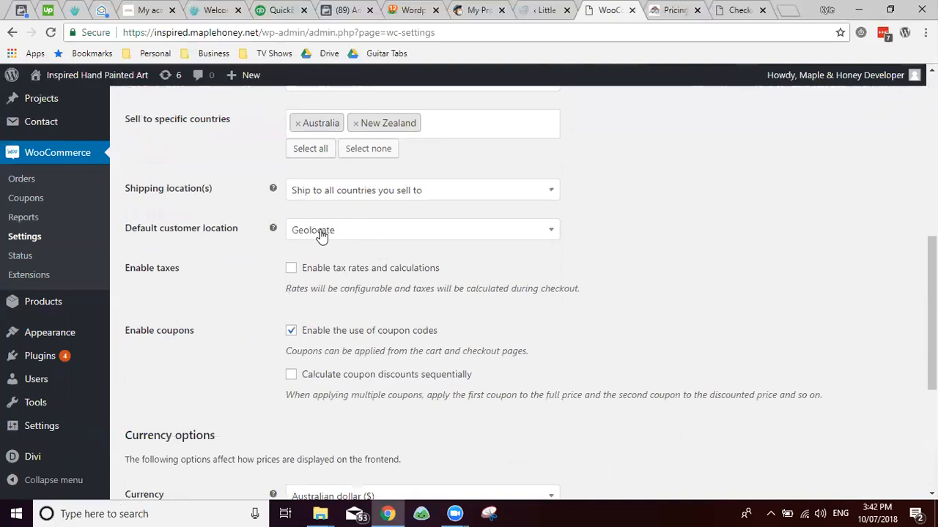
{"action": "scroll", "coordinate": [227, 259], "scroll_direction": "down", "scroll_amount": 2}
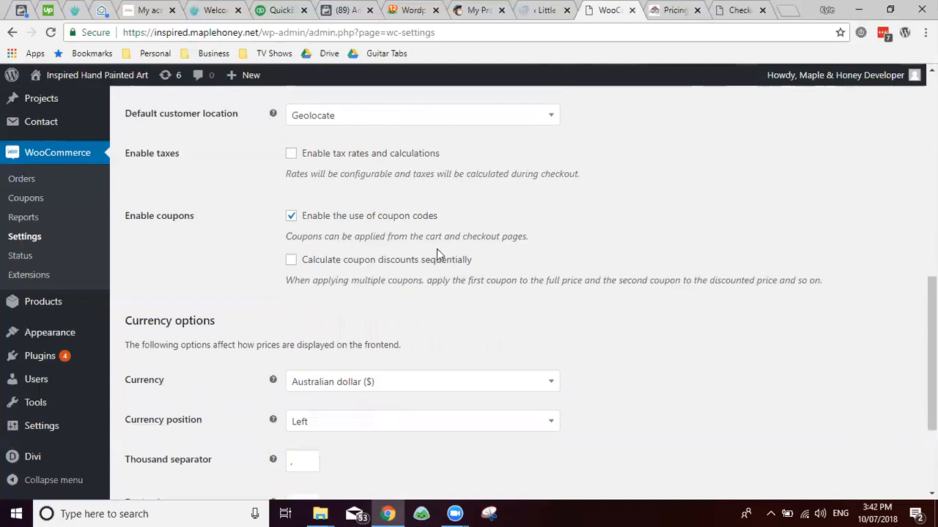
{"action": "scroll", "coordinate": [253, 245], "scroll_direction": "down", "scroll_amount": 3}
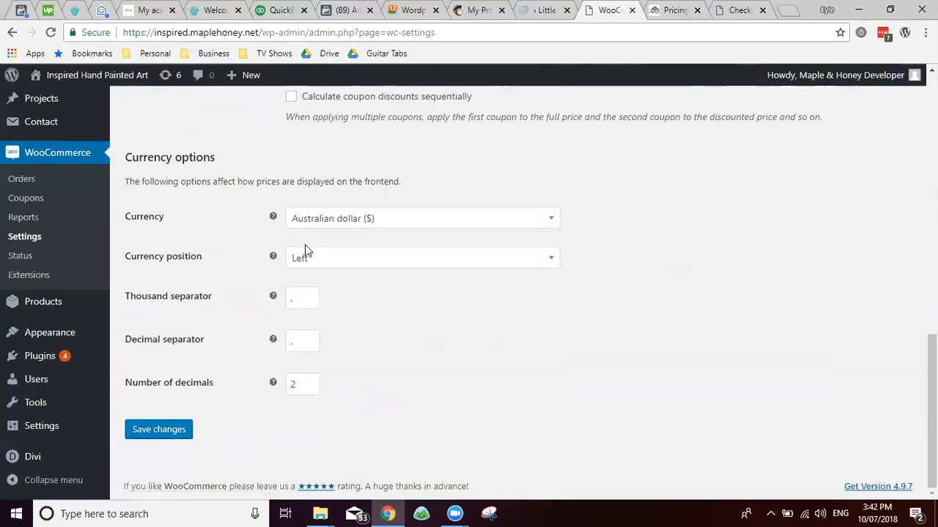
{"action": "scroll", "coordinate": [262, 261], "scroll_direction": "up", "scroll_amount": 10}
{"action": "scroll", "coordinate": [293, 279], "scroll_direction": "down", "scroll_amount": 2}
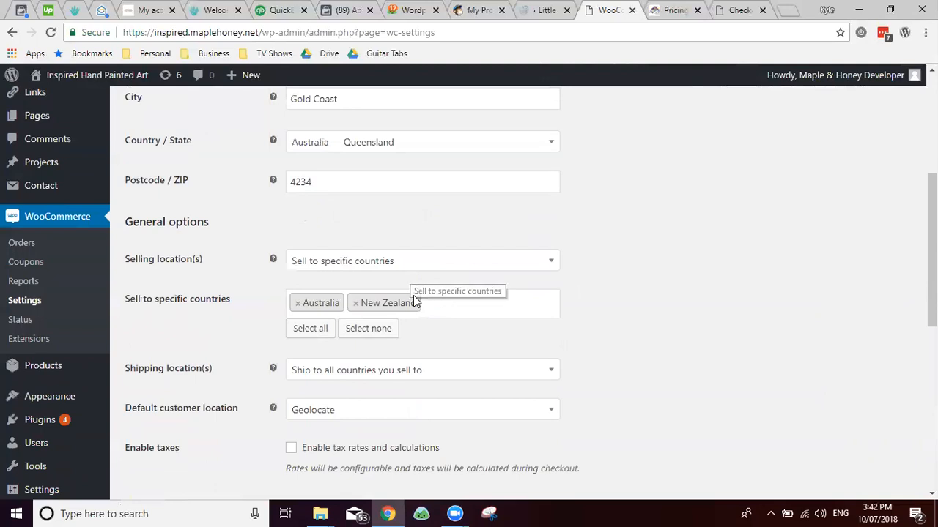
Step: Clear Australia and New Zealand and set Selling location(s) to Sell to all countries
{"action": "left_click", "coordinate": [362, 329]}
{"action": "left_click", "coordinate": [443, 275]}
{"action": "left_click", "coordinate": [443, 278]}
{"action": "left_click", "coordinate": [366, 267]}
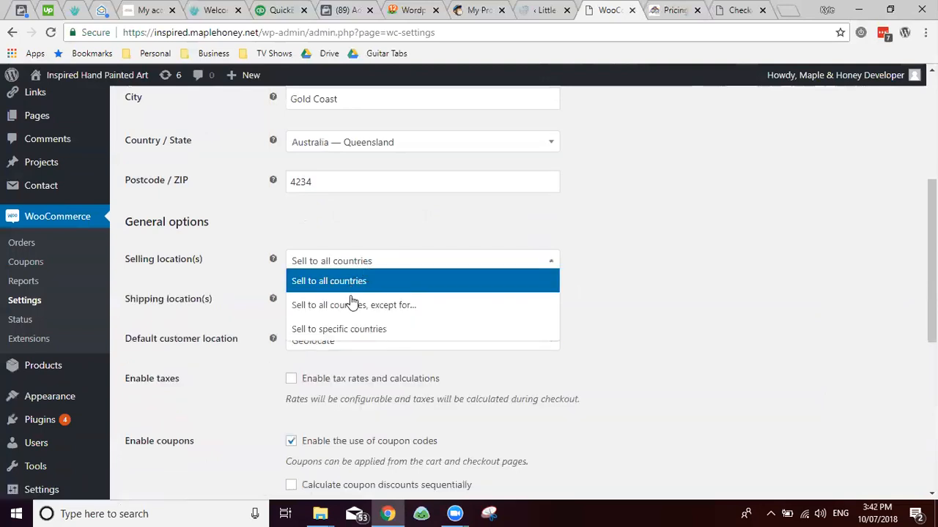
{"action": "left_click", "coordinate": [357, 281]}
{"action": "scroll", "coordinate": [184, 293], "scroll_direction": "down", "scroll_amount": 3}
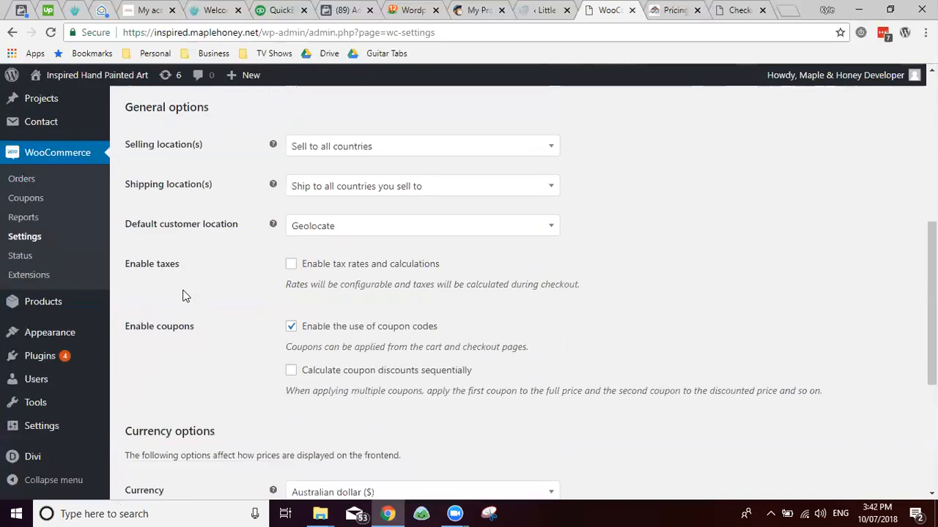
Step: Go to the Products settings tab, leaving the general settings unsaved
{"action": "scroll", "coordinate": [212, 199], "scroll_direction": "up", "scroll_amount": 6}
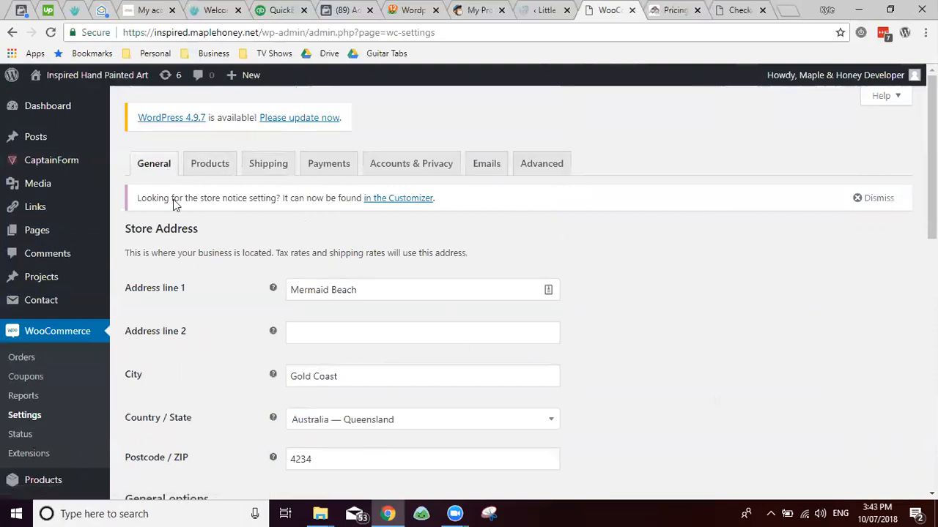
{"action": "left_click", "coordinate": [208, 156]}
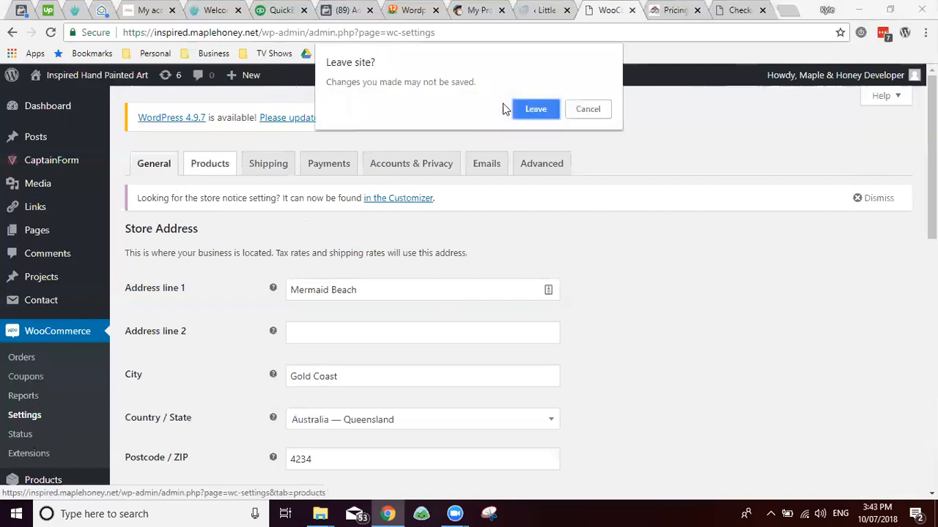
{"action": "left_click", "coordinate": [529, 111]}
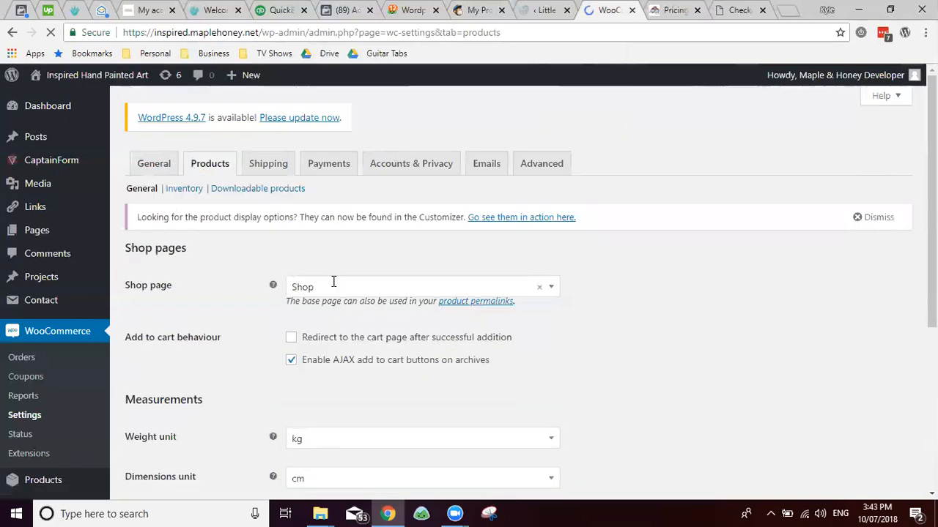
Step: Review the Shop page and Weight unit dropdowns, keeping Shop and kg
{"action": "left_click", "coordinate": [331, 286]}
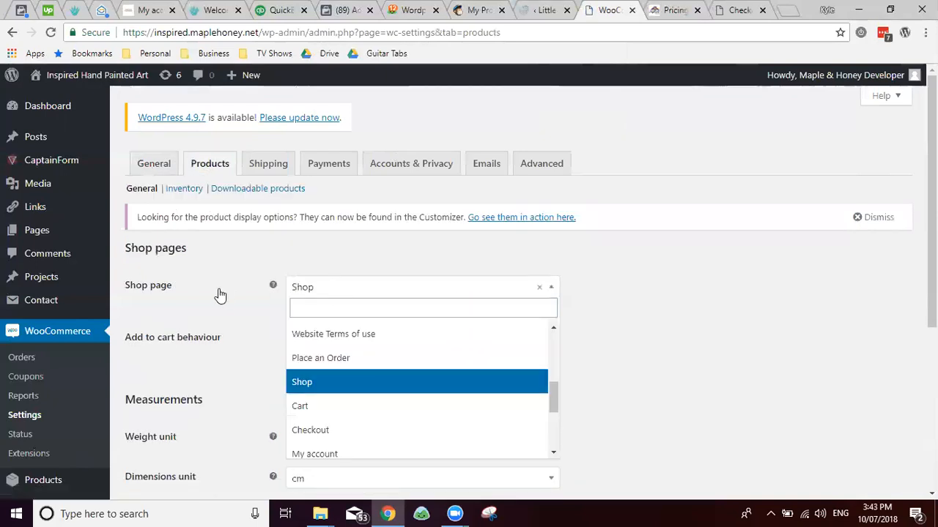
{"action": "left_click", "coordinate": [216, 297]}
{"action": "scroll", "coordinate": [227, 297], "scroll_direction": "down", "scroll_amount": 2}
{"action": "left_click", "coordinate": [320, 330]}
{"action": "left_click", "coordinate": [173, 327]}
{"action": "left_click", "coordinate": [343, 327]}
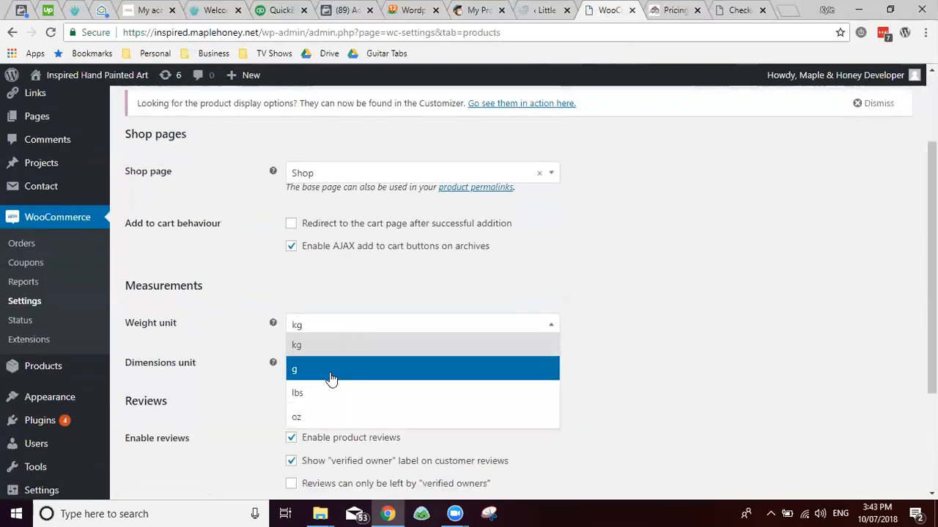
{"action": "left_click", "coordinate": [309, 299]}
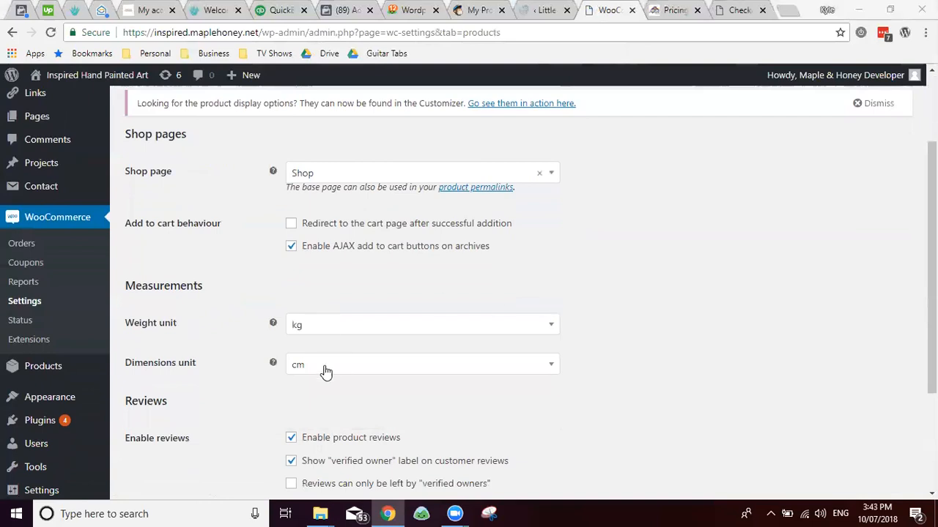
{"action": "scroll", "coordinate": [307, 285], "scroll_direction": "down", "scroll_amount": 2}
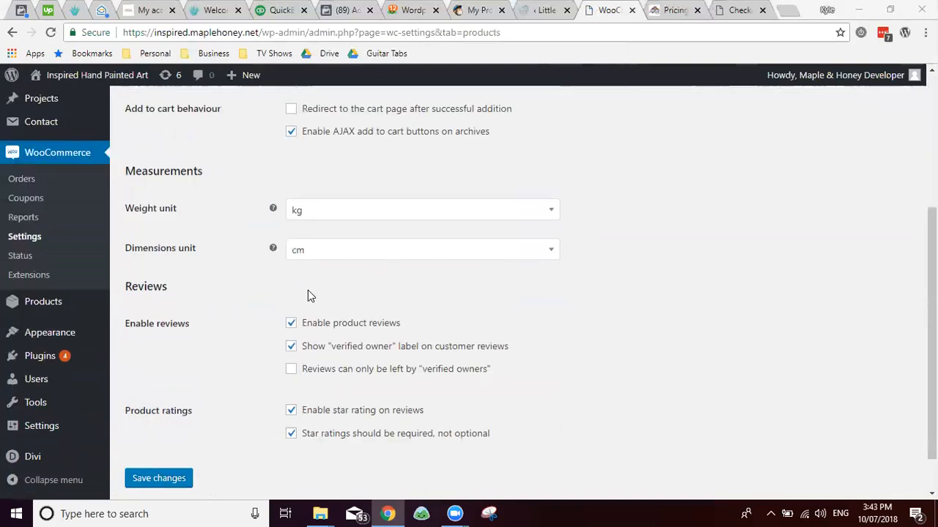
{"action": "scroll", "coordinate": [375, 230], "scroll_direction": "down", "scroll_amount": 1}
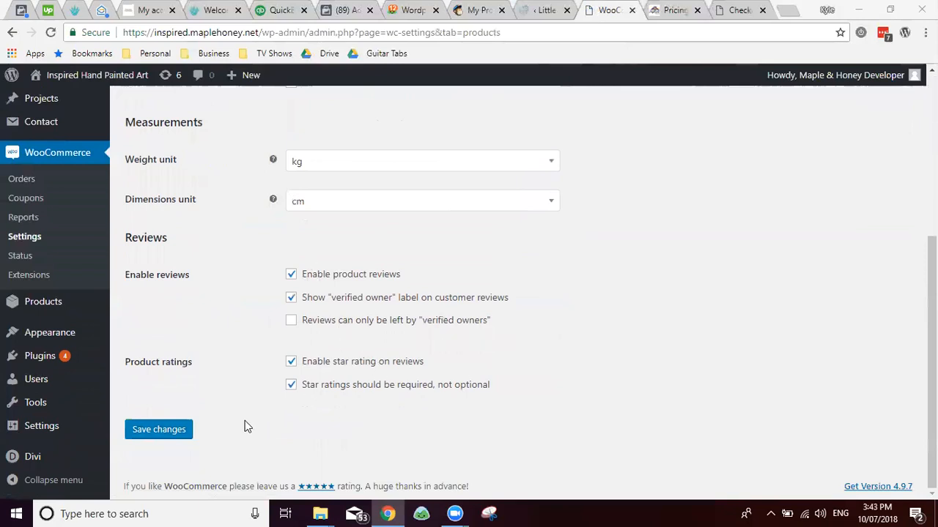
{"action": "scroll", "coordinate": [242, 347], "scroll_direction": "up", "scroll_amount": 5}
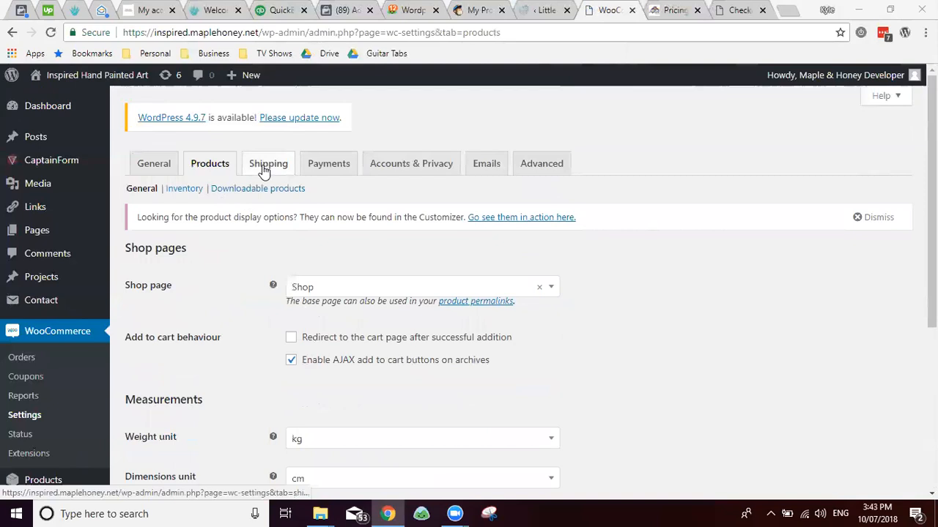
Step: In Payments settings, toggle direct bank transfer and switch off Stripe credit card payments
{"action": "left_click", "coordinate": [326, 165]}
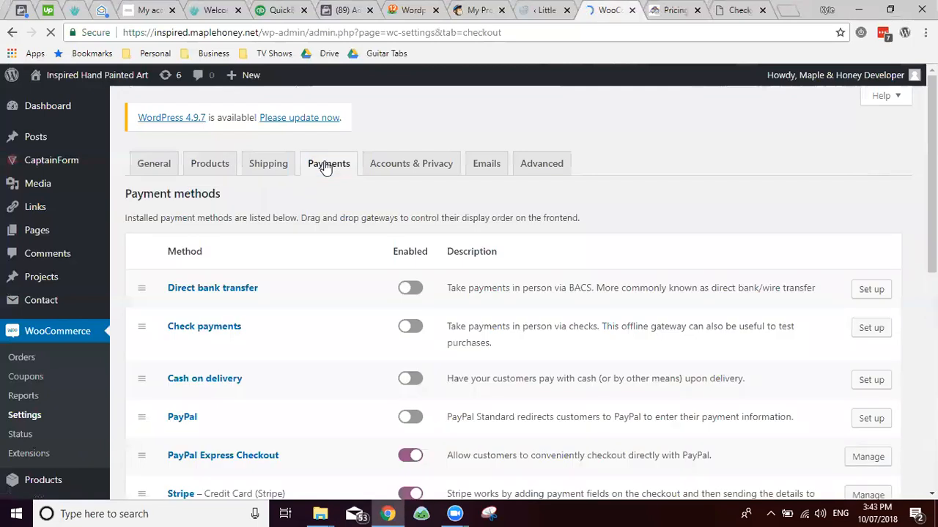
{"action": "scroll", "coordinate": [341, 275], "scroll_direction": "down", "scroll_amount": 2}
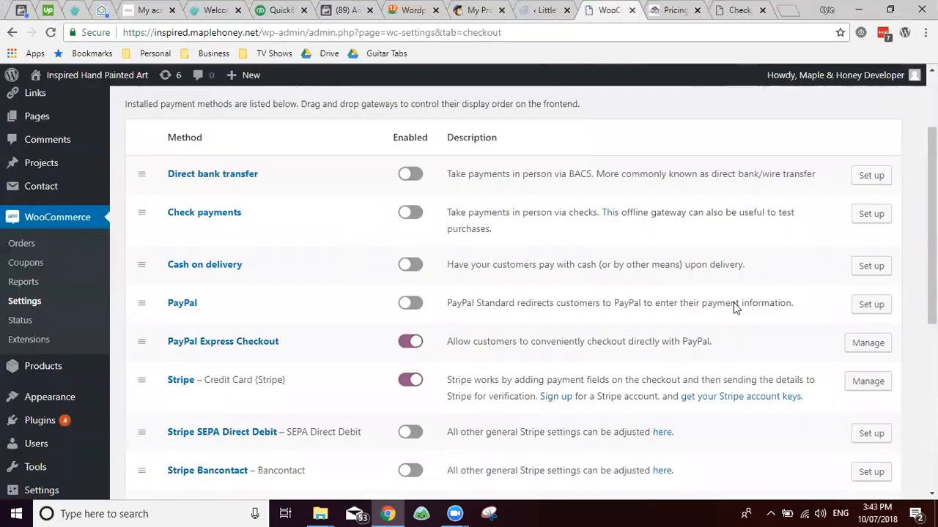
{"action": "left_click", "coordinate": [411, 175]}
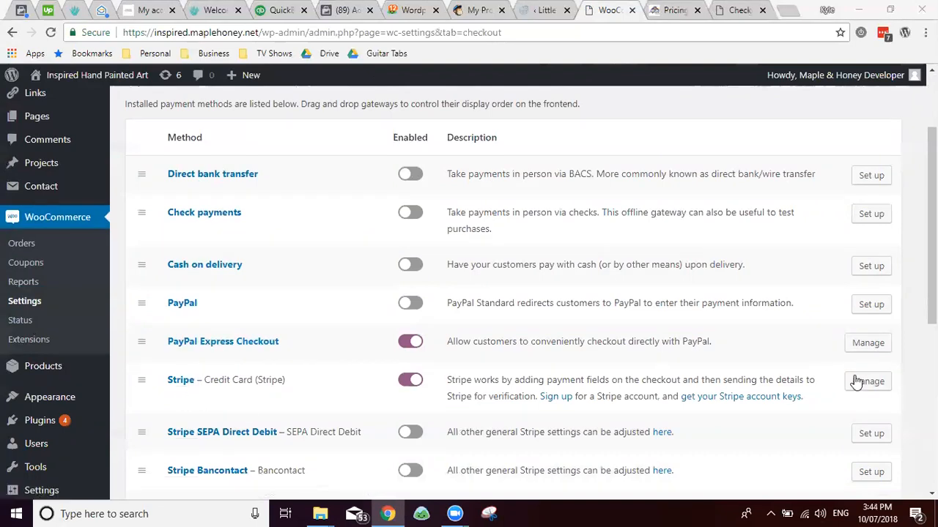
{"action": "left_click", "coordinate": [409, 386]}
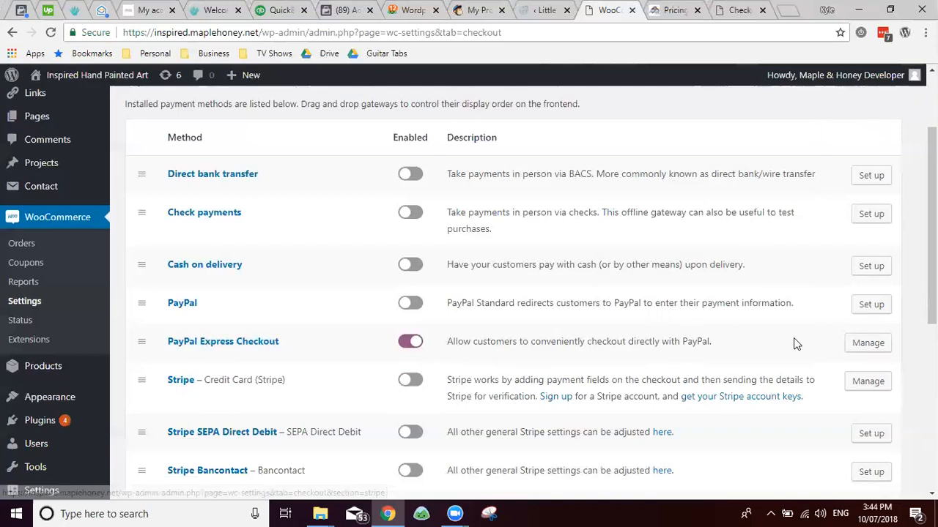
Step: Review the PayPal Express Checkout settings, then go to the Orders list
{"action": "left_click", "coordinate": [872, 344]}
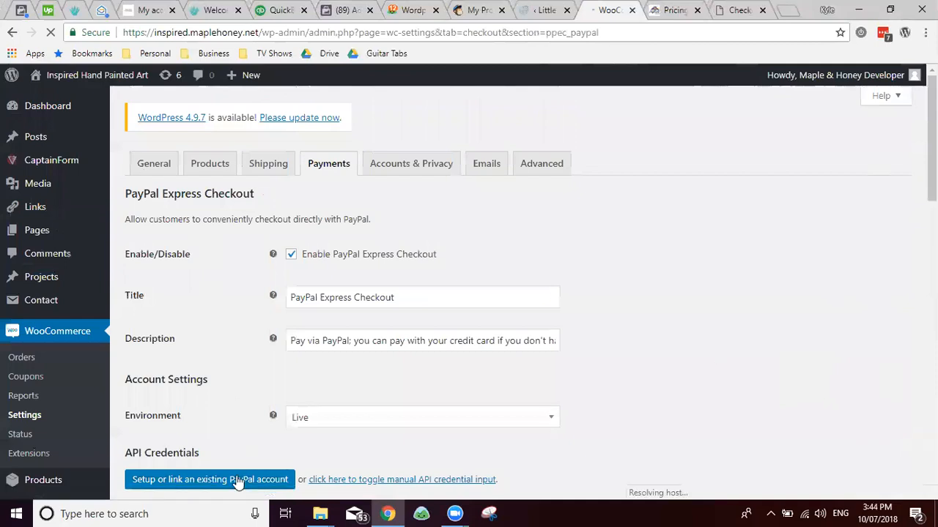
{"action": "scroll", "coordinate": [219, 479], "scroll_direction": "down", "scroll_amount": 3}
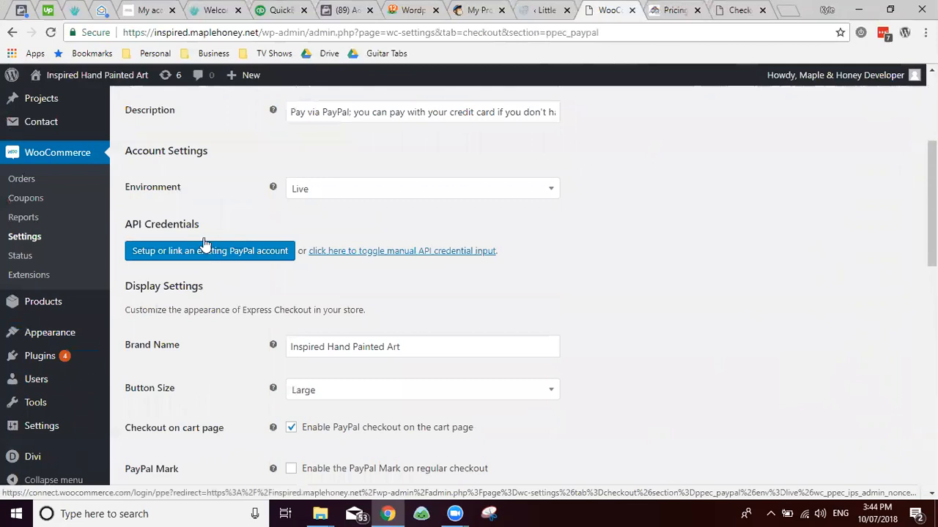
{"action": "scroll", "coordinate": [199, 234], "scroll_direction": "up", "scroll_amount": 3}
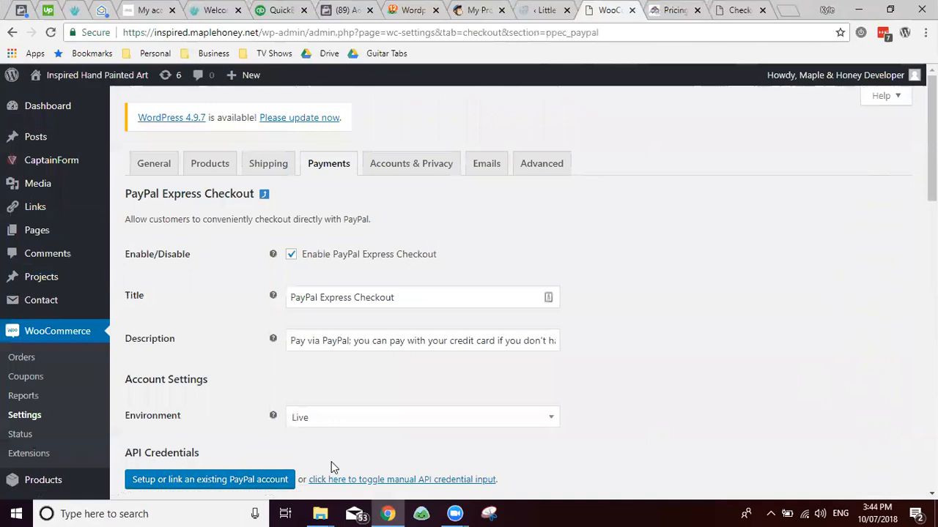
{"action": "left_click", "coordinate": [234, 33]}
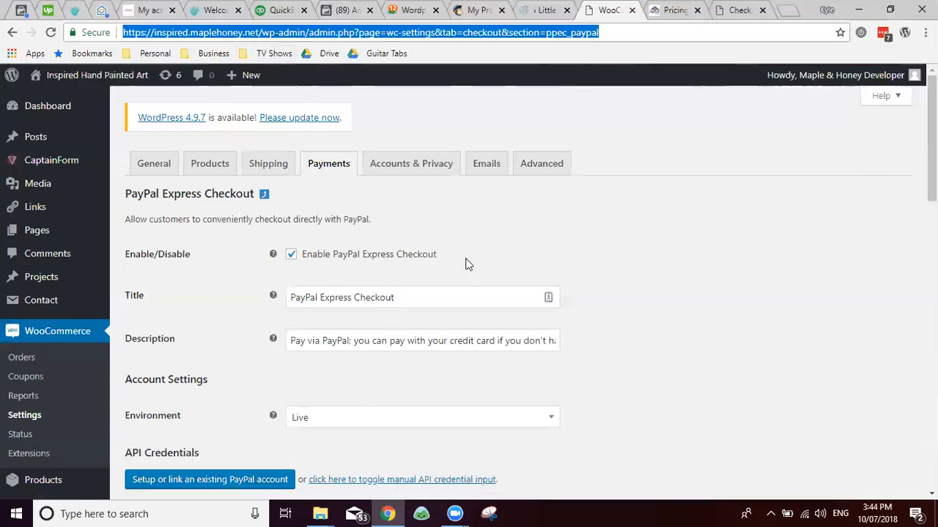
{"action": "left_click", "coordinate": [212, 341]}
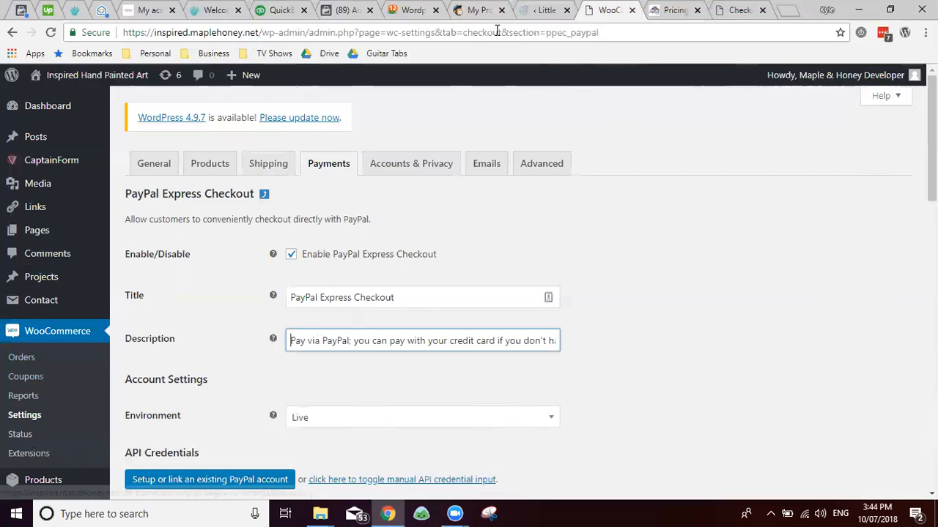
{"action": "left_click", "coordinate": [30, 365]}
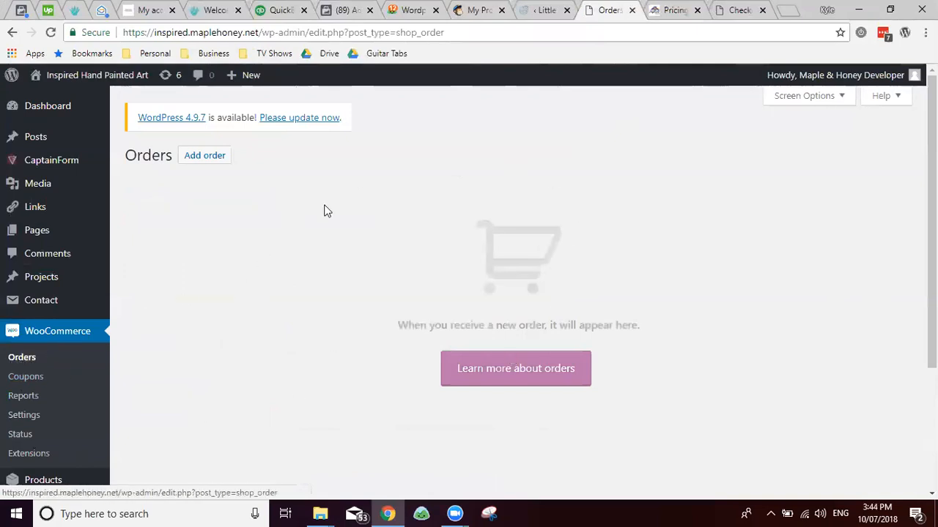
Step: Start a new WooCommerce order, leaving the customer unassigned
{"action": "left_click", "coordinate": [211, 162]}
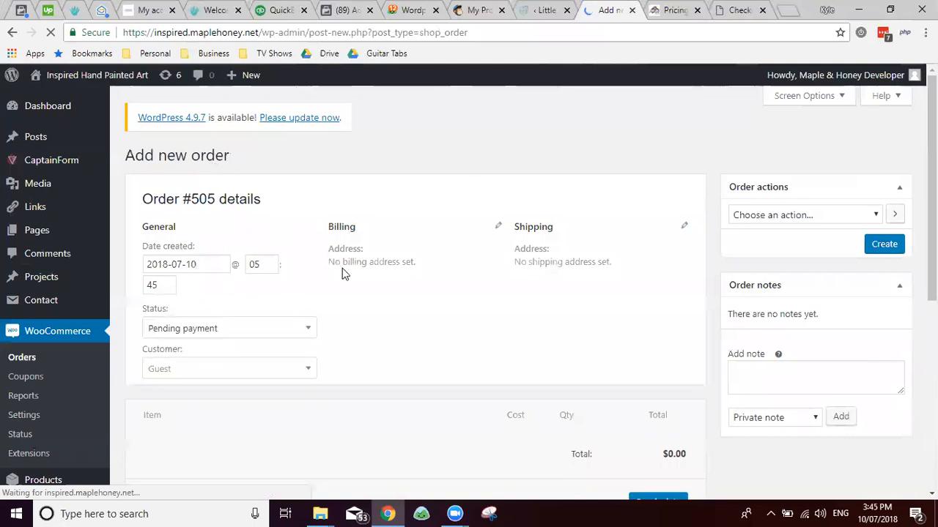
{"action": "left_click", "coordinate": [253, 369]}
{"action": "scroll", "coordinate": [230, 395], "scroll_direction": "down", "scroll_amount": 2}
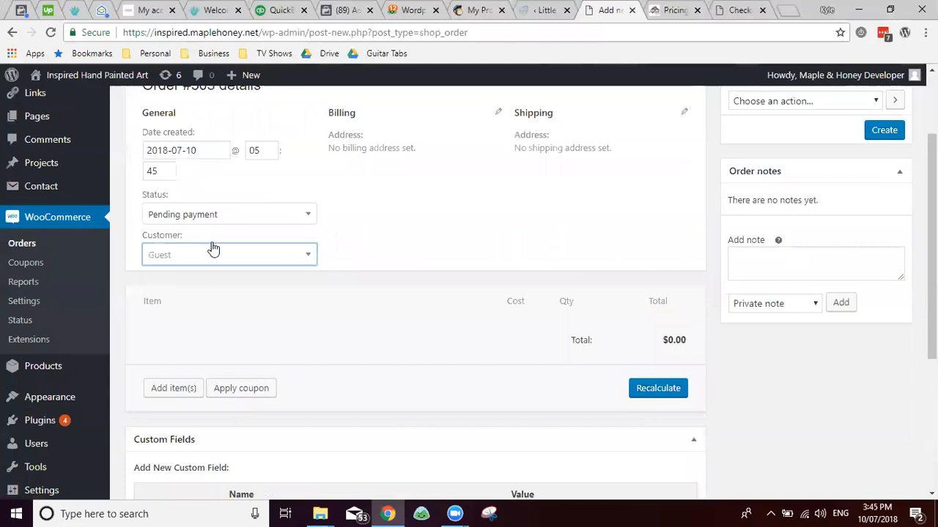
{"action": "left_click", "coordinate": [466, 345]}
Step: Search 'oil', add one Custom Oil Painted Artwork, and create the $399.00 pending order
{"action": "left_click", "coordinate": [176, 397]}
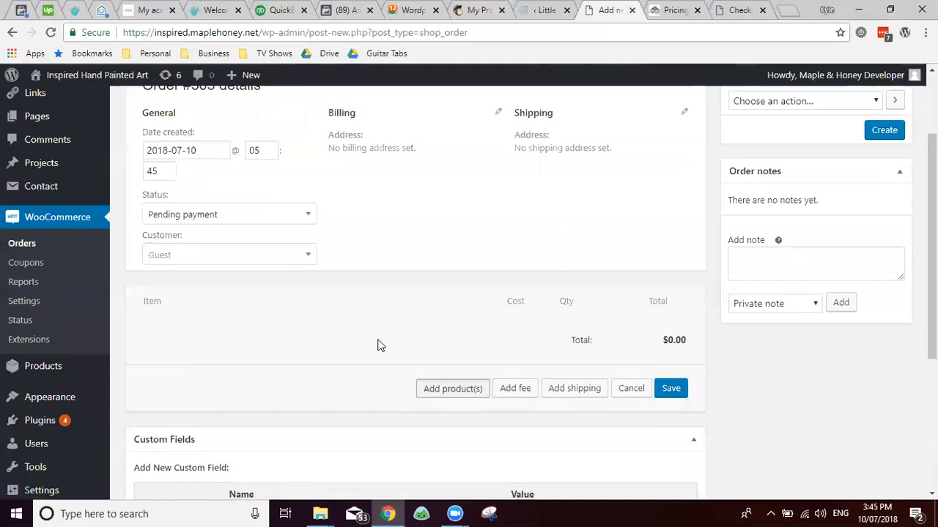
{"action": "type", "text": "oil"}
{"action": "key", "text": "BackSpace"}
{"action": "key", "text": "BackSpace"}
{"action": "type", "text": "il"}
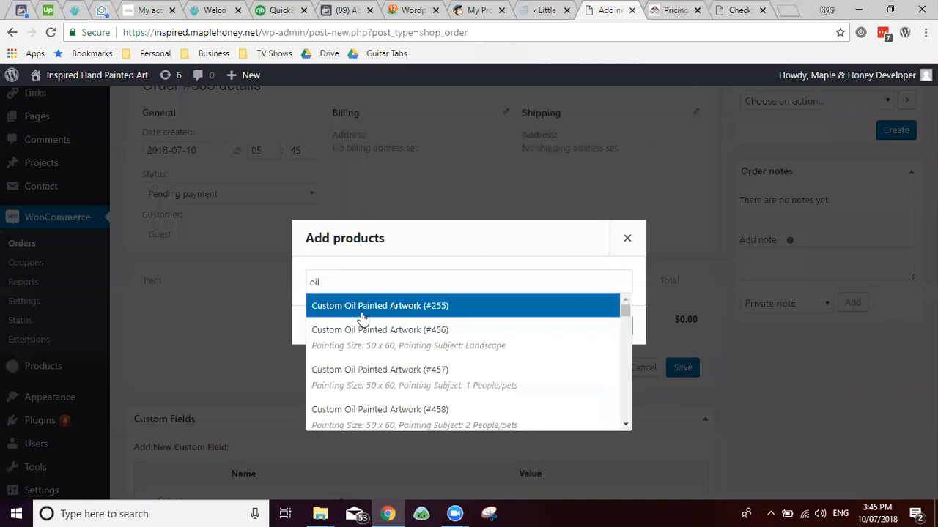
{"action": "left_click", "coordinate": [358, 315]}
{"action": "left_click", "coordinate": [597, 331]}
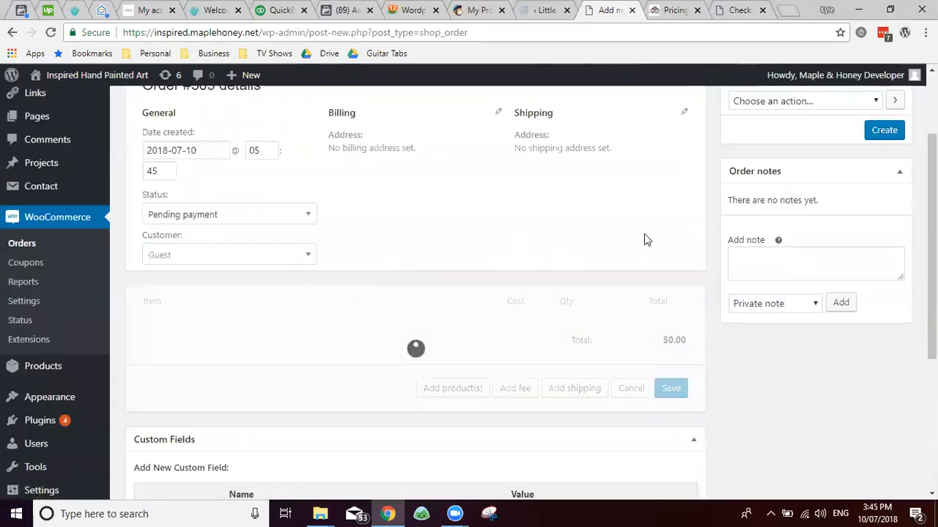
{"action": "scroll", "coordinate": [539, 268], "scroll_direction": "up", "scroll_amount": 2}
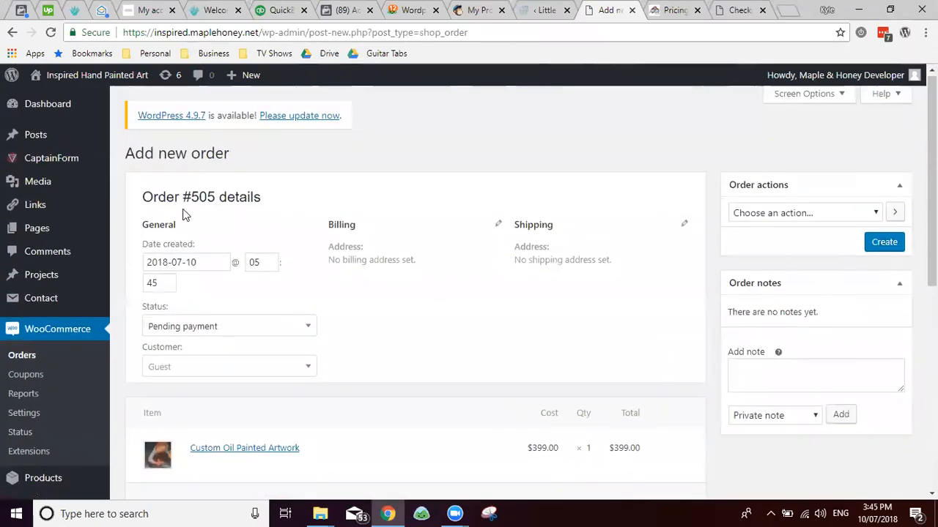
{"action": "left_click", "coordinate": [884, 246]}
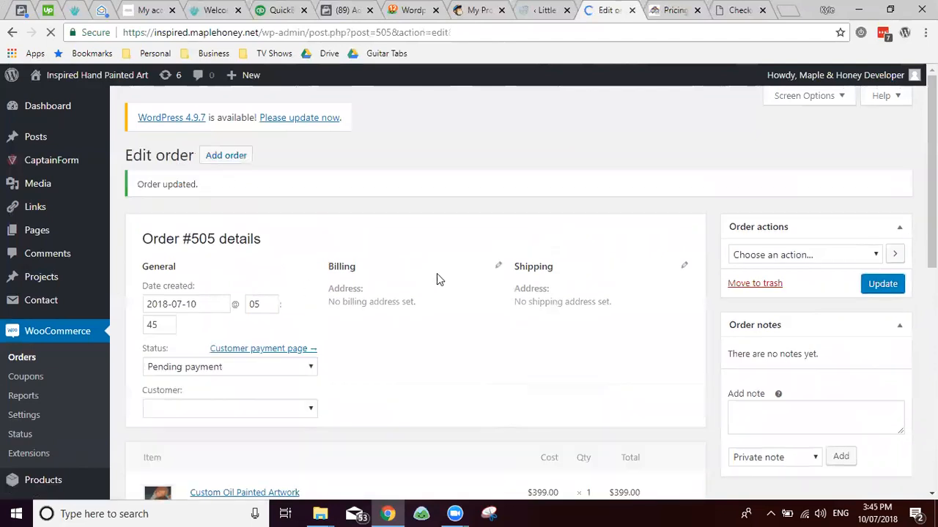
{"action": "left_click", "coordinate": [21, 359]}
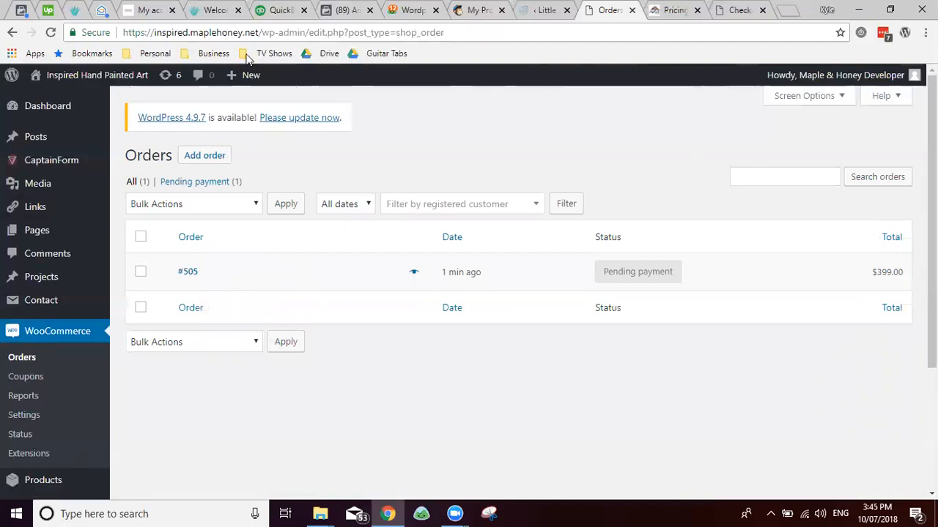
Step: Open order #505 from the Orders list
{"action": "left_click", "coordinate": [143, 240]}
{"action": "left_click", "coordinate": [168, 203]}
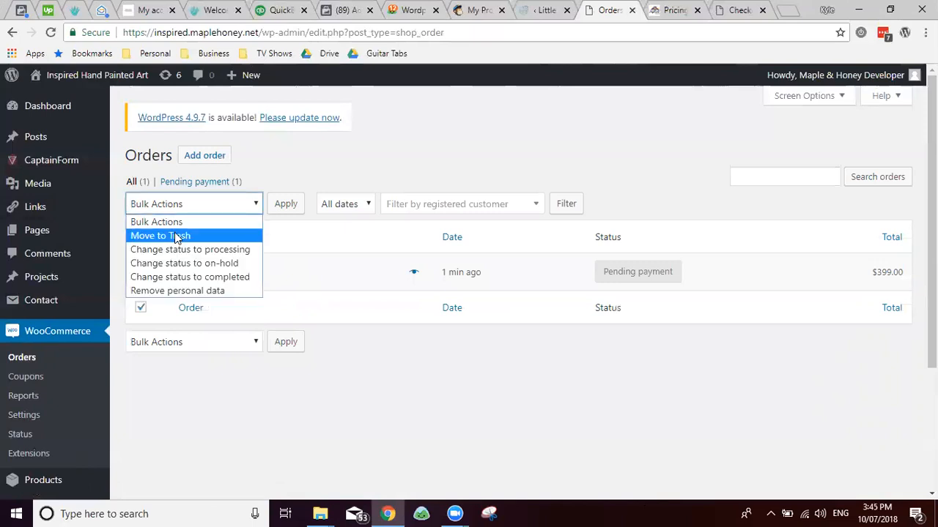
{"action": "left_click", "coordinate": [564, 277]}
{"action": "left_click", "coordinate": [621, 281]}
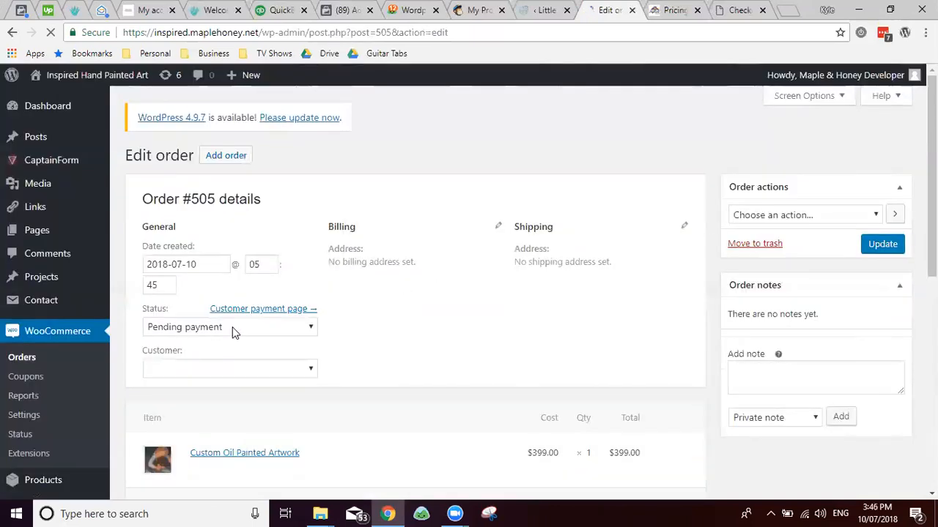
Step: Change order #505's status to Completed, update it, and return to the Orders list
{"action": "left_click", "coordinate": [232, 332]}
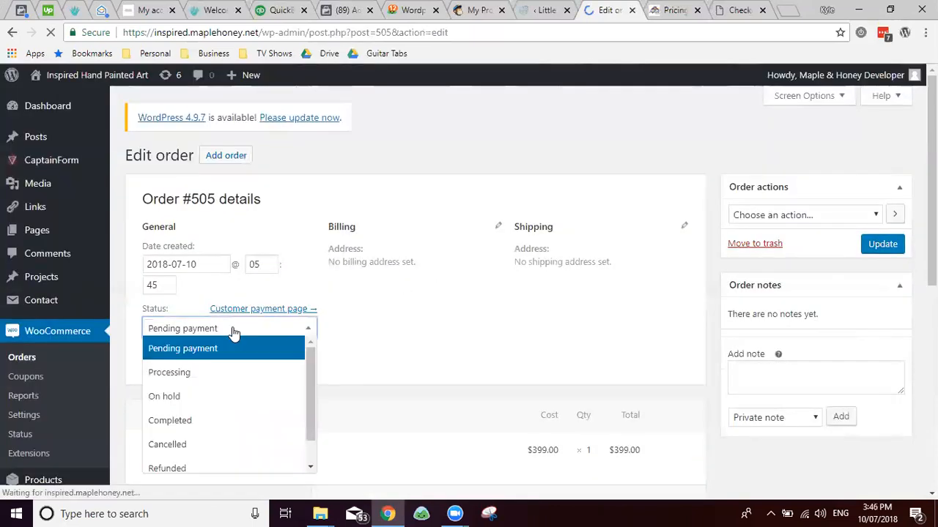
{"action": "left_click", "coordinate": [183, 374]}
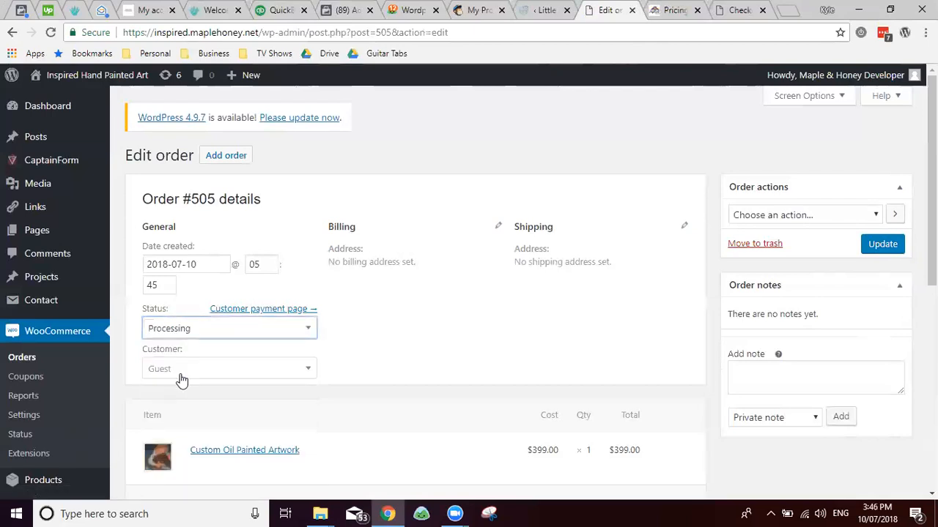
{"action": "left_click", "coordinate": [186, 333]}
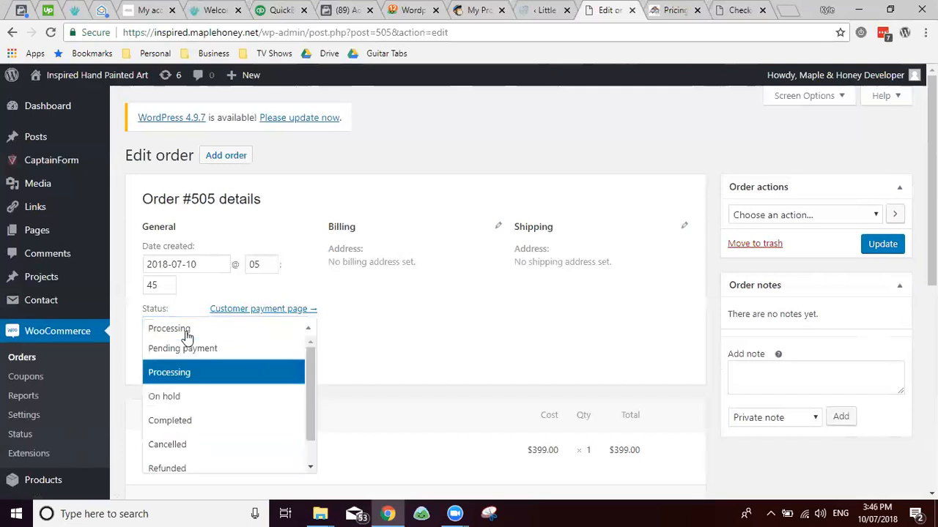
{"action": "left_click", "coordinate": [187, 423]}
{"action": "left_click", "coordinate": [891, 246]}
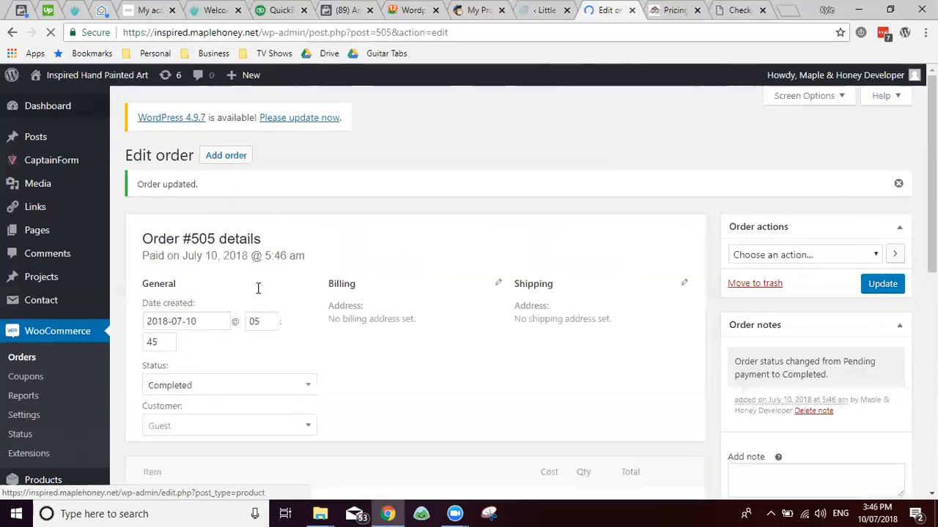
{"action": "left_click", "coordinate": [28, 358]}
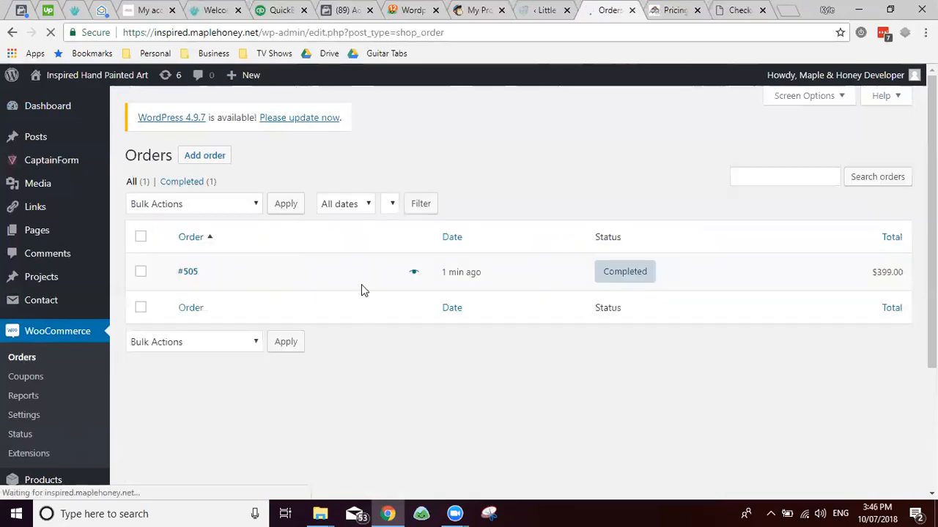
{"action": "mouse_move", "coordinate": [415, 274]}
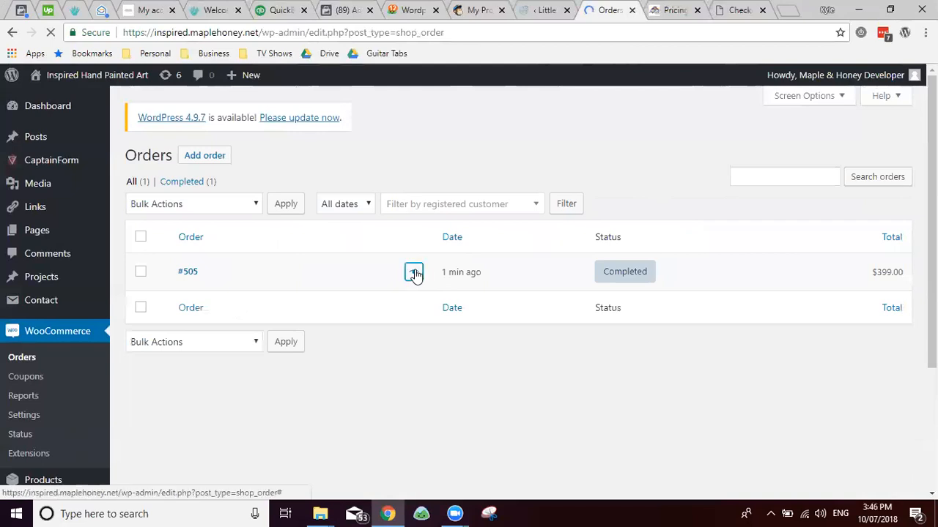
{"action": "left_click", "coordinate": [415, 274]}
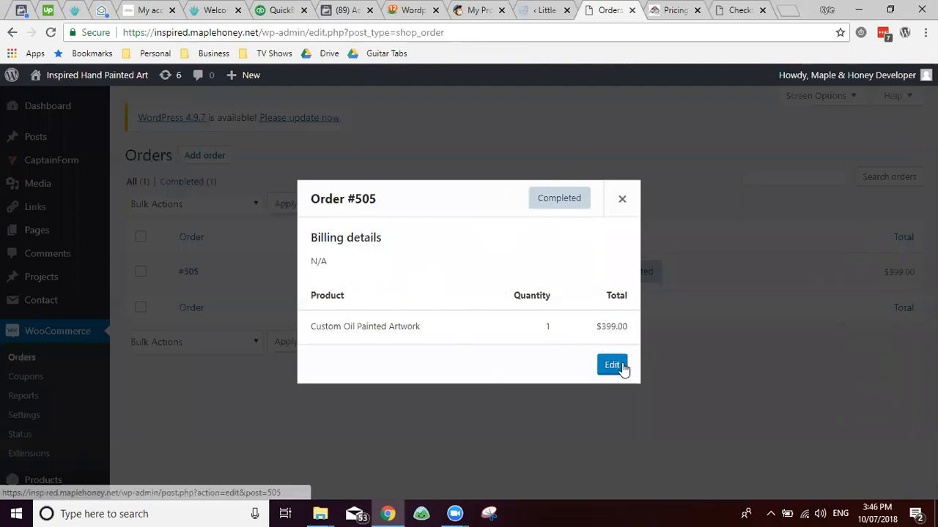
{"action": "left_click", "coordinate": [621, 199]}
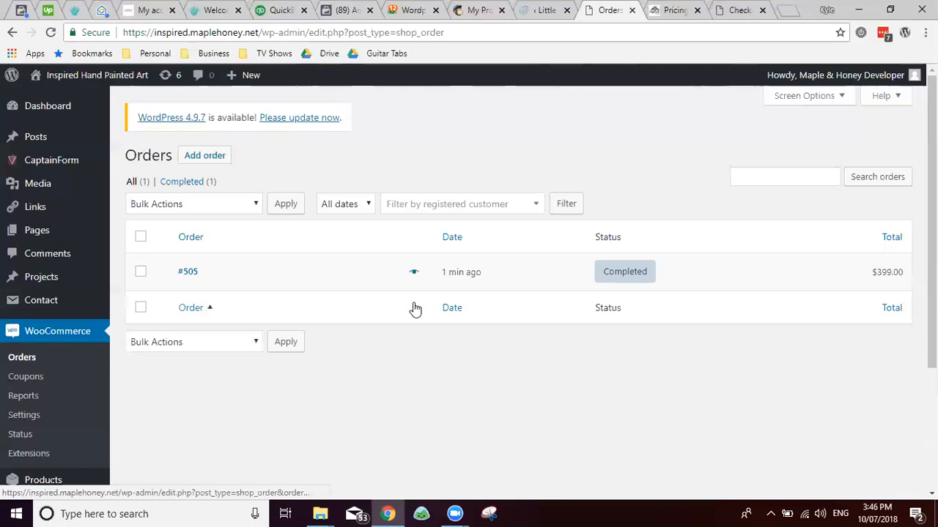
Step: Add a new coupon with code DEMO and description 'This is a demo coupon code!'
{"action": "left_click", "coordinate": [48, 376]}
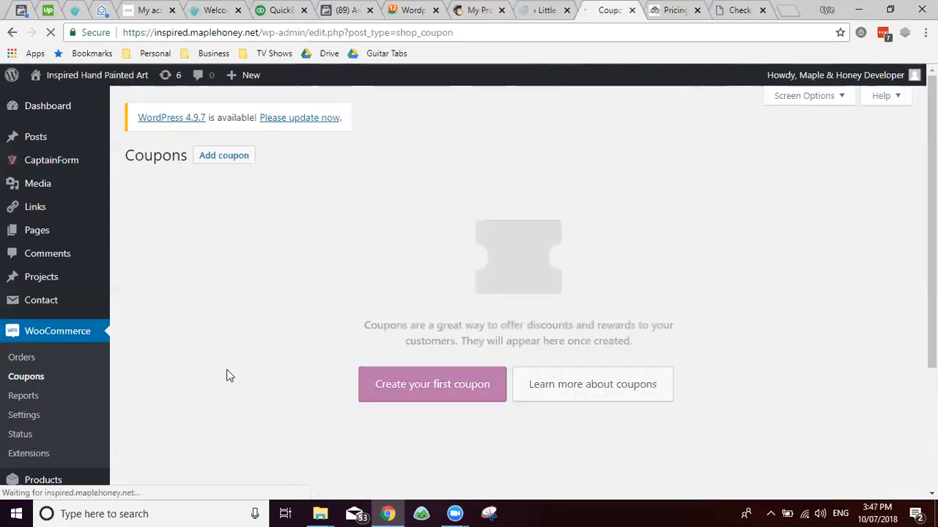
{"action": "left_click", "coordinate": [423, 389]}
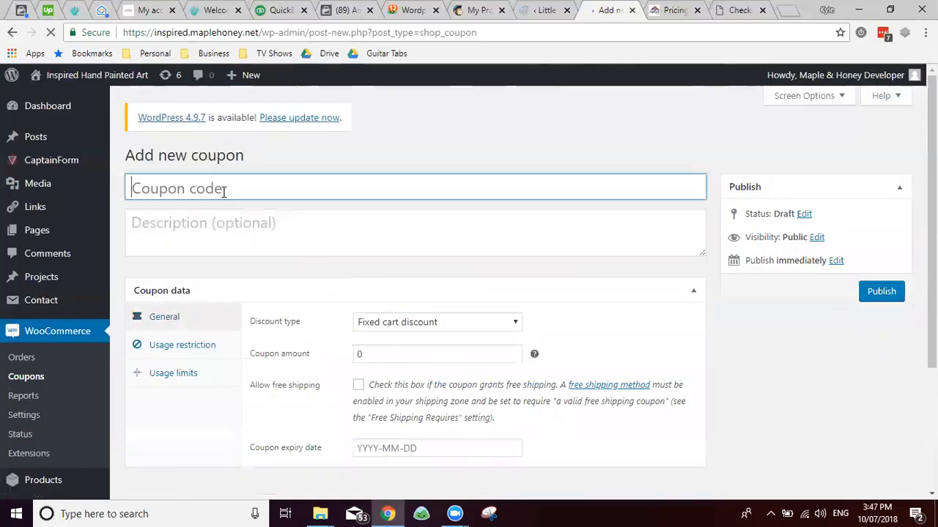
{"action": "left_click", "coordinate": [224, 191]}
{"action": "type", "text": "DEMO"}
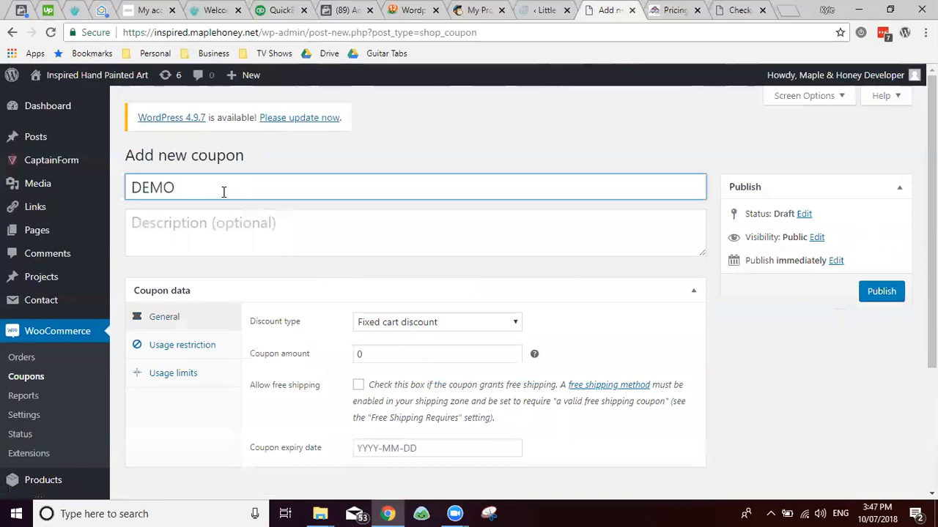
{"action": "key", "text": "Tab"}
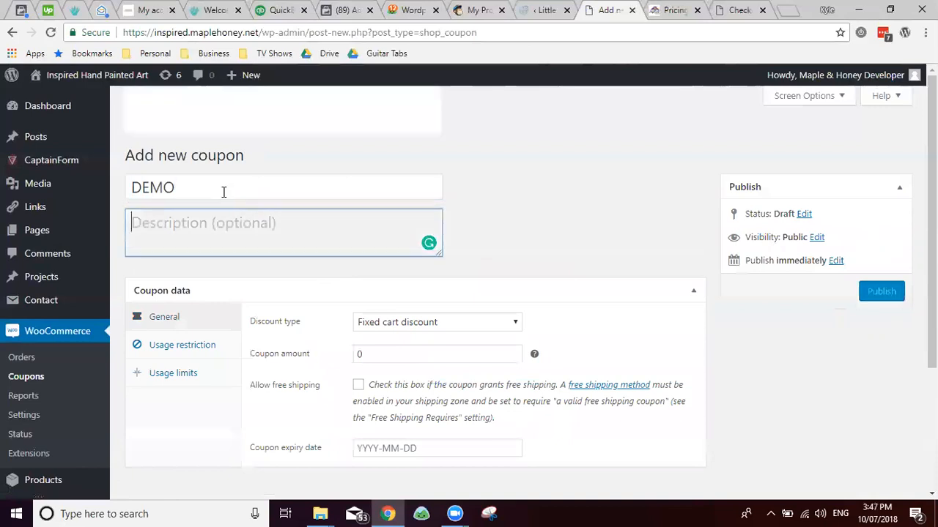
{"action": "type", "text": "This is a demo coup"}
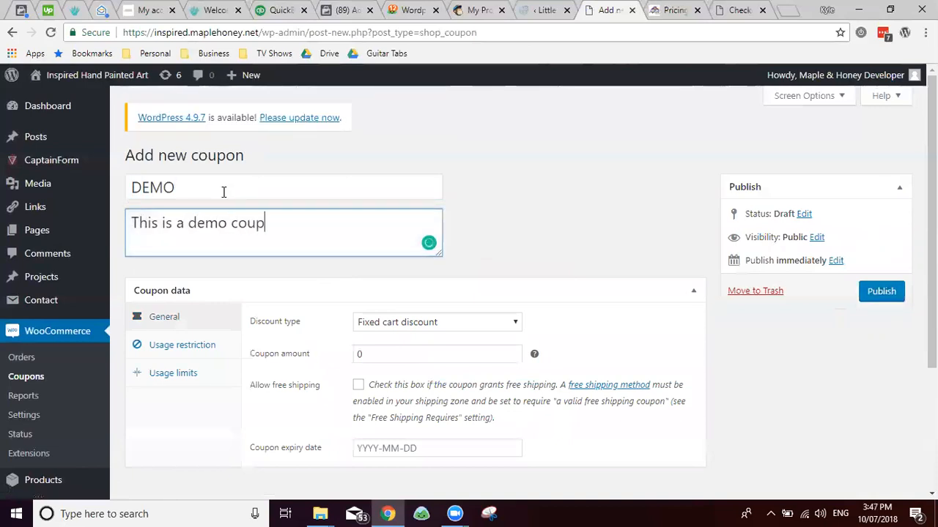
{"action": "type", "text": "on code!"}
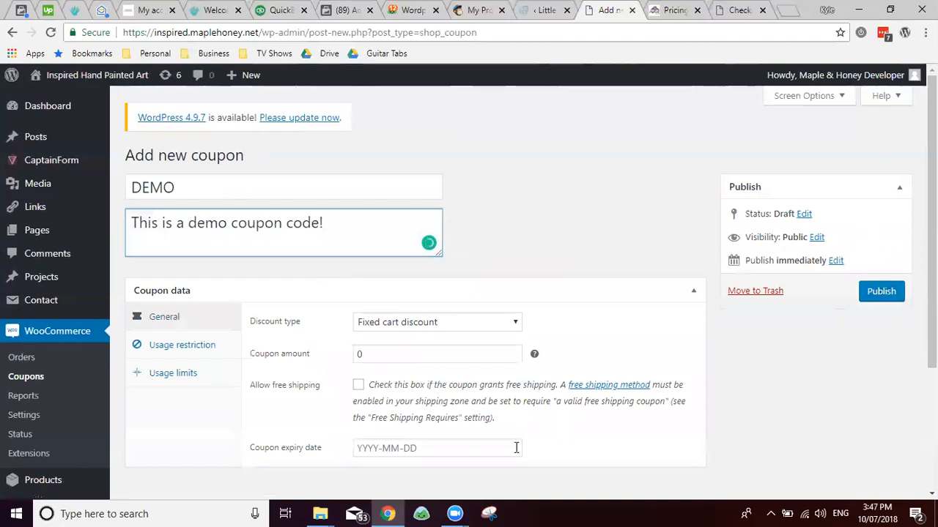
Step: Set the discount type to Fixed cart discount with amount 50, free shipping left off
{"action": "scroll", "coordinate": [381, 206], "scroll_direction": "down", "scroll_amount": 2}
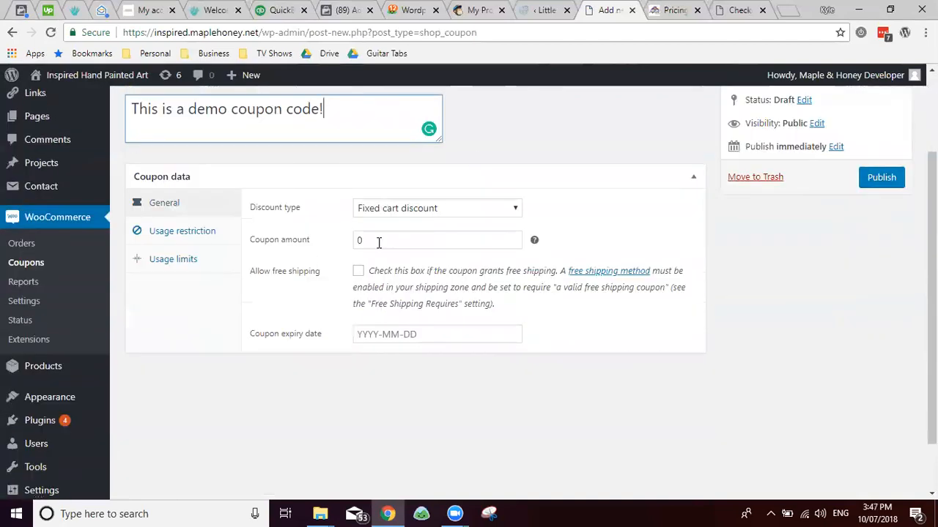
{"action": "left_click", "coordinate": [422, 211]}
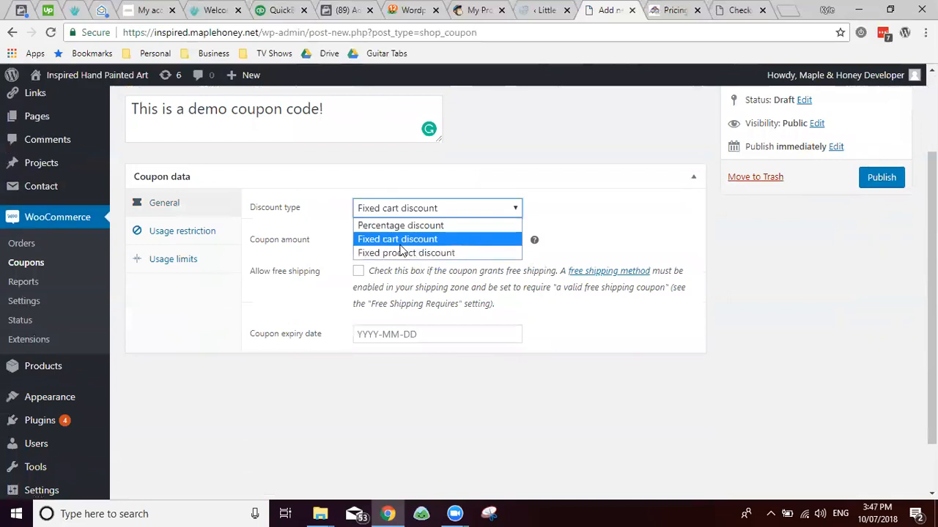
{"action": "left_click", "coordinate": [401, 242]}
{"action": "left_click", "coordinate": [373, 240]}
{"action": "double_click", "coordinate": [373, 240]}
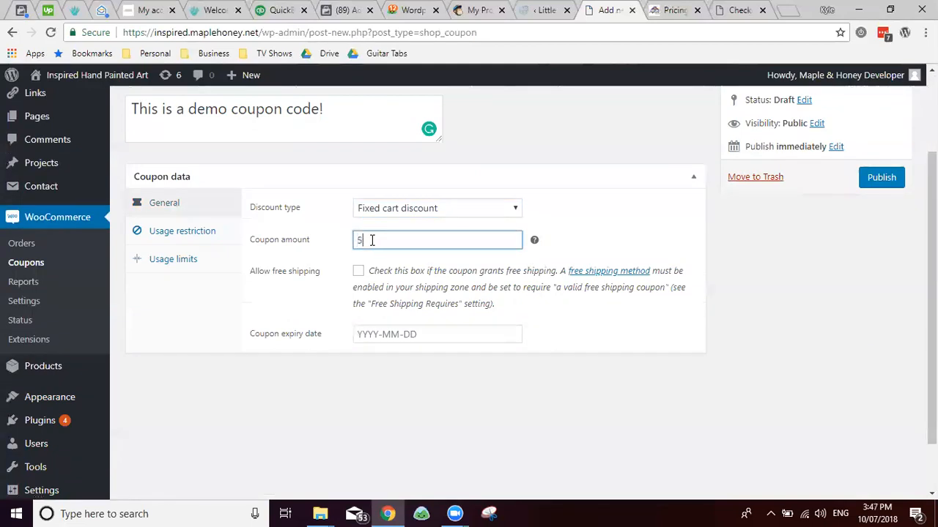
{"action": "left_click", "coordinate": [413, 211]}
{"action": "left_click", "coordinate": [408, 245]}
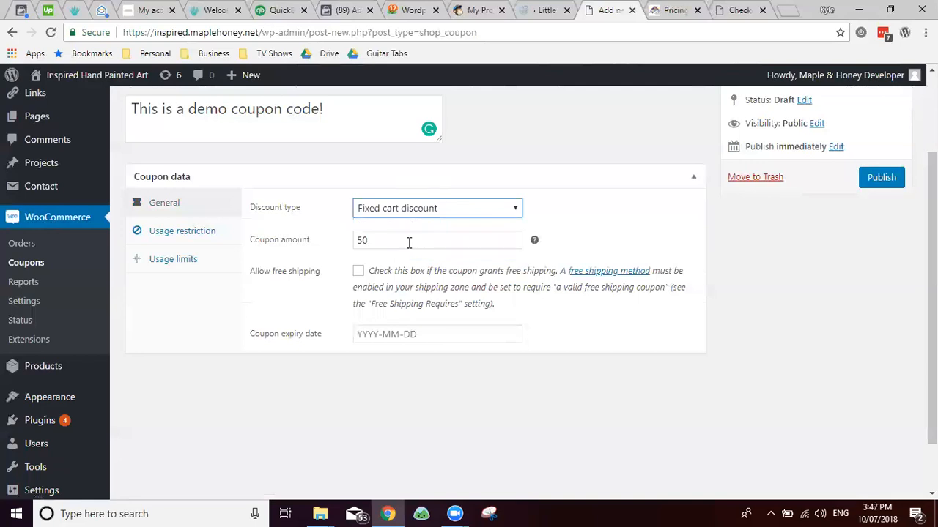
{"action": "left_click", "coordinate": [409, 243]}
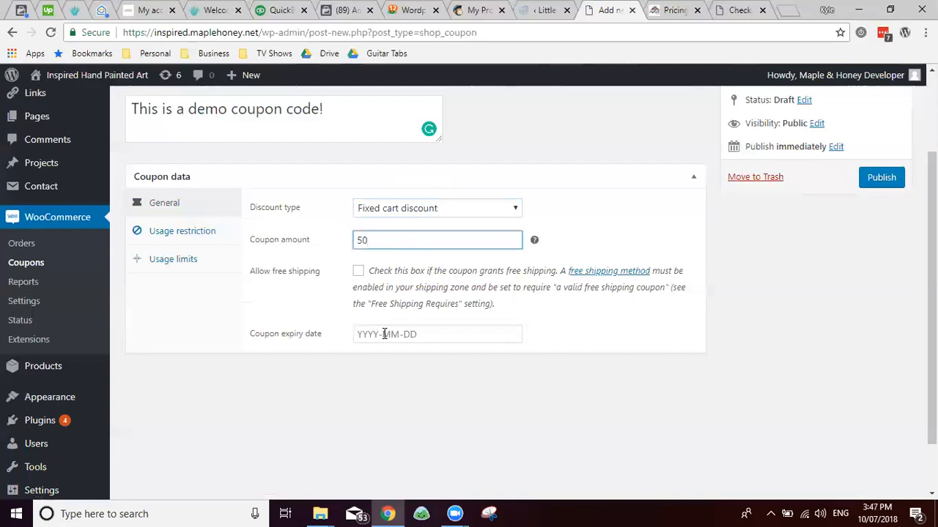
{"action": "left_click", "coordinate": [364, 271]}
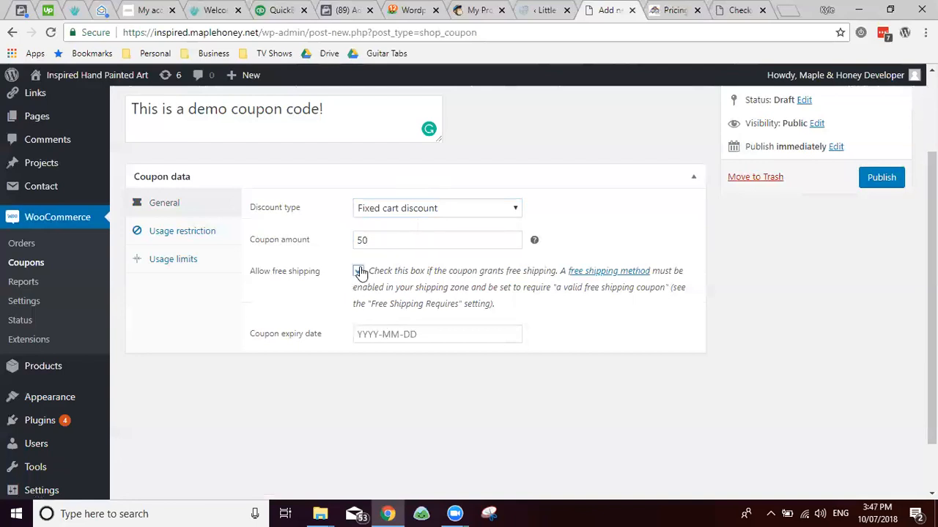
{"action": "left_click", "coordinate": [359, 273]}
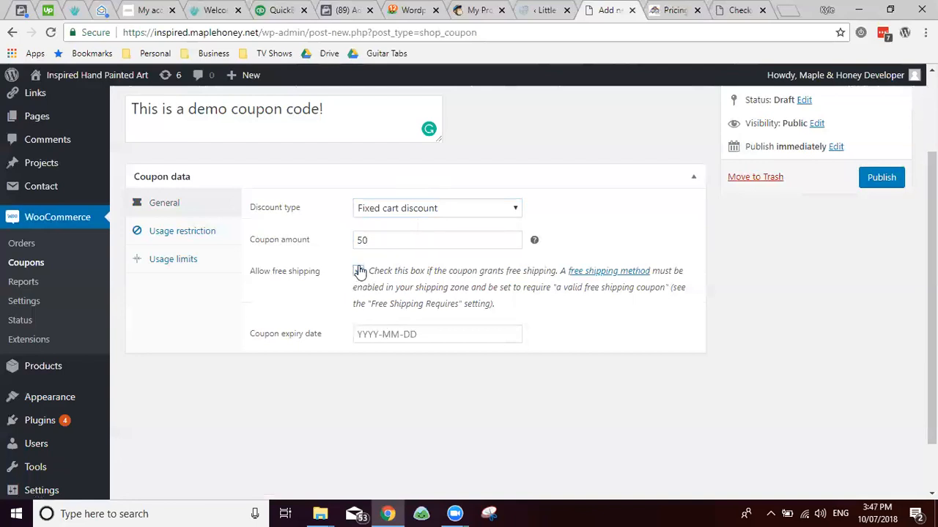
Step: Set the coupon expiry date to 2018-07-31 and show the Usage restriction settings
{"action": "left_click", "coordinate": [382, 335]}
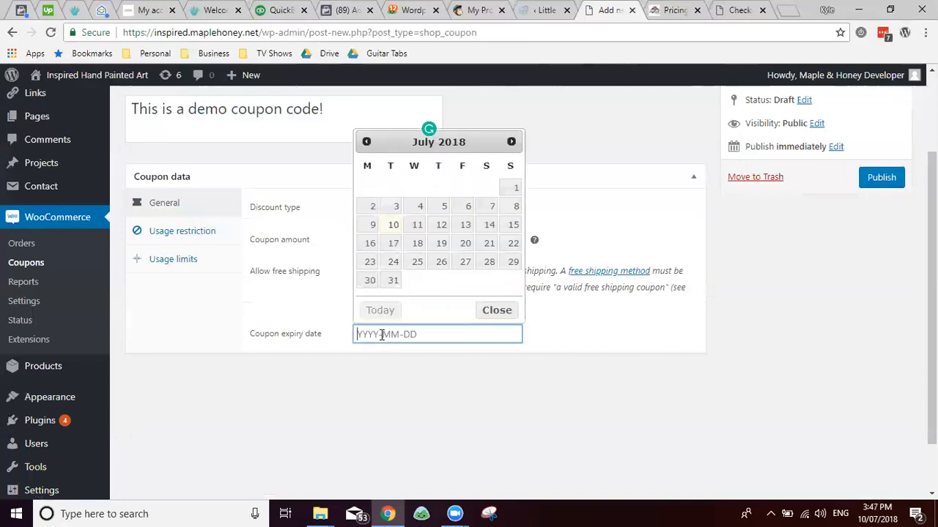
{"action": "left_click", "coordinate": [393, 282]}
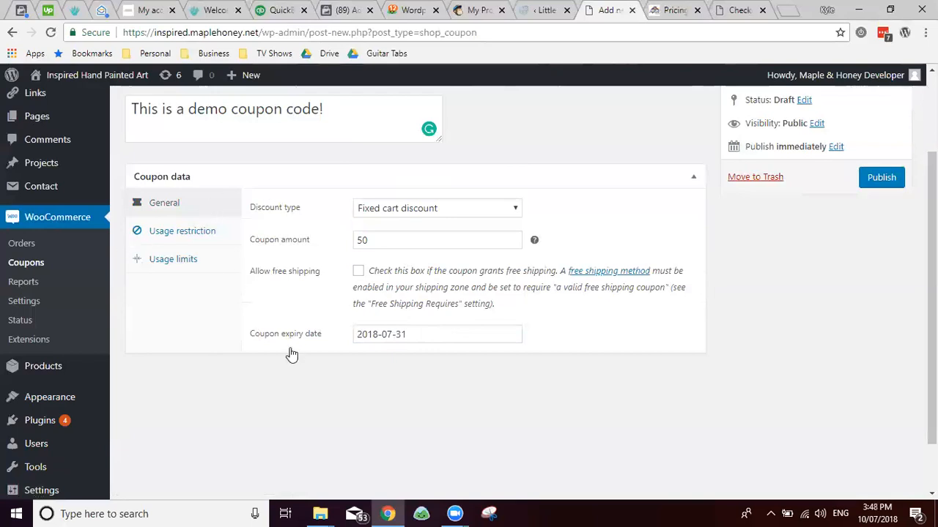
{"action": "scroll", "coordinate": [278, 354], "scroll_direction": "up", "scroll_amount": 2}
{"action": "left_click", "coordinate": [182, 345]}
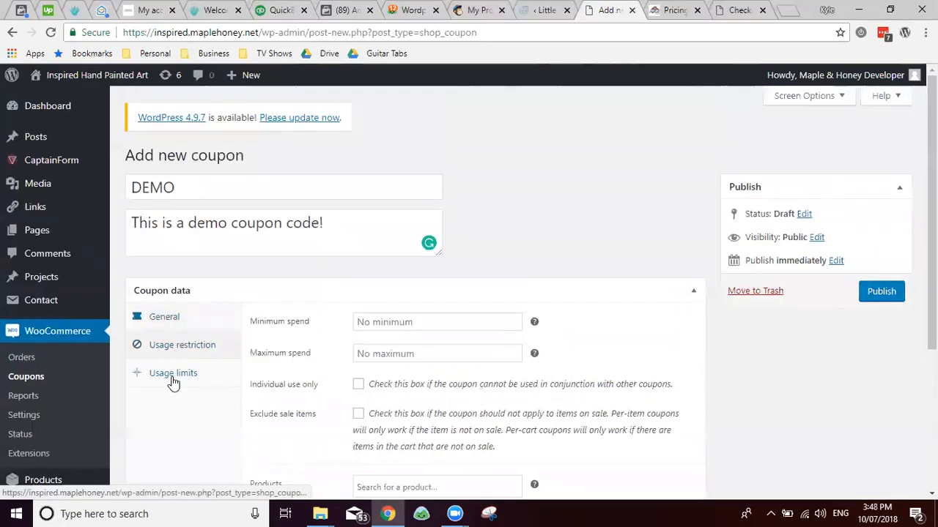
{"action": "scroll", "coordinate": [199, 367], "scroll_direction": "down", "scroll_amount": 2}
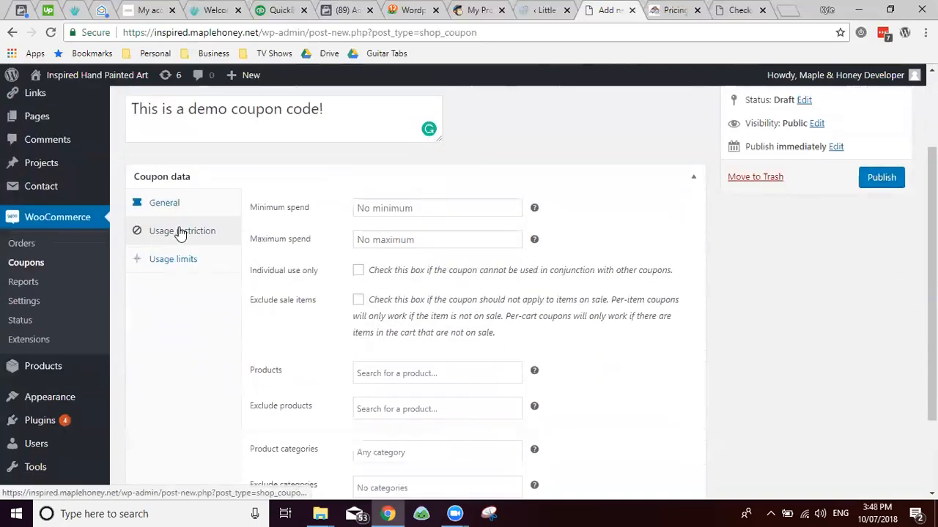
Step: Set the DEMO coupon's minimum spend to 100 and maximum spend to 1000
{"action": "left_click", "coordinate": [379, 211]}
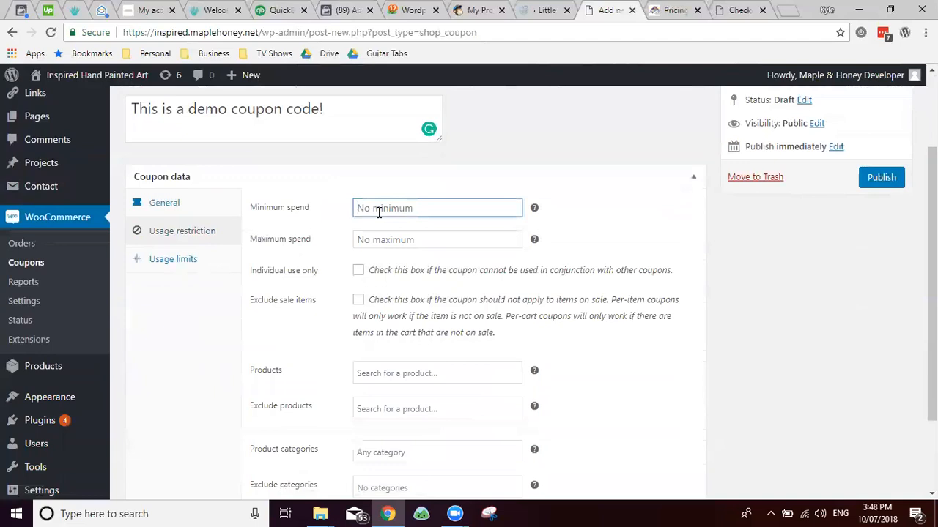
{"action": "type", "text": "100"}
{"action": "left_click", "coordinate": [379, 236]}
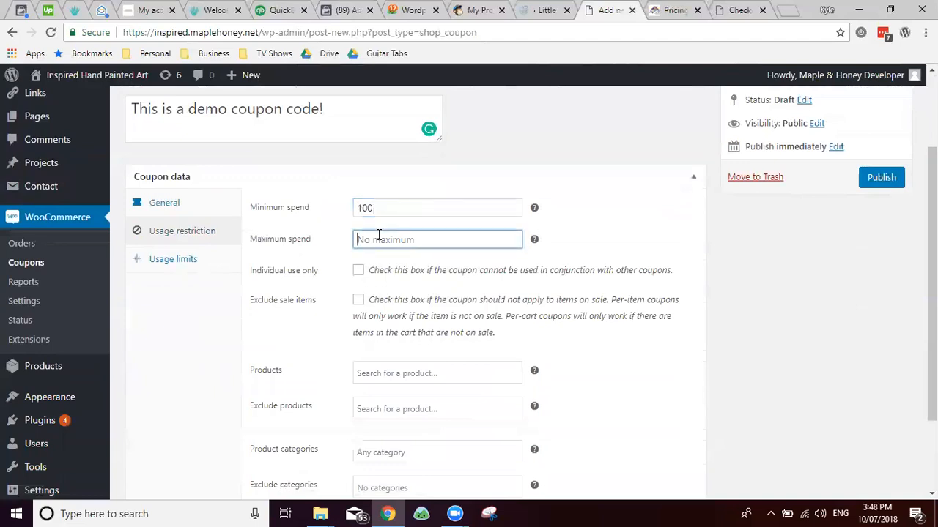
{"action": "type", "text": "1000"}
{"action": "mouse_move", "coordinate": [6, 399]}
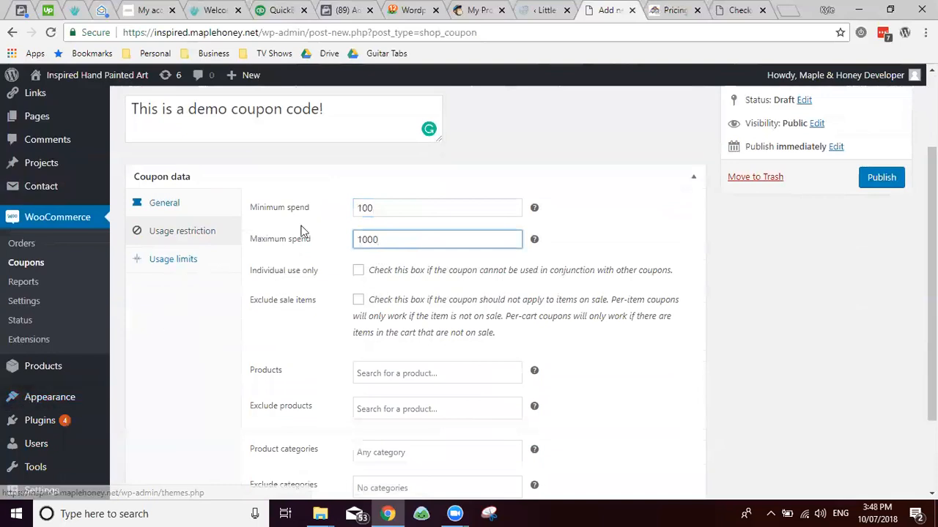
{"action": "left_click", "coordinate": [332, 251]}
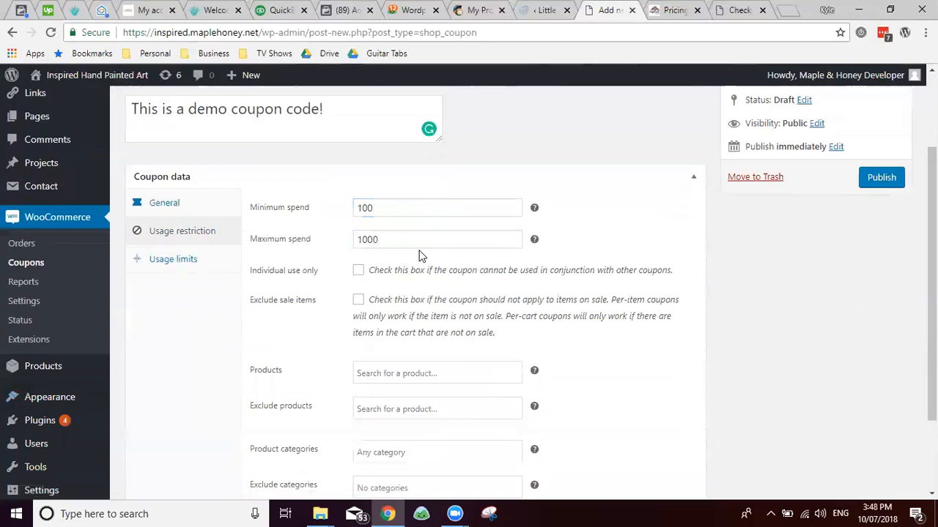
Step: Make the coupon individual use only, exclude sale items, and allow one customer e-mail address
{"action": "left_click", "coordinate": [358, 271]}
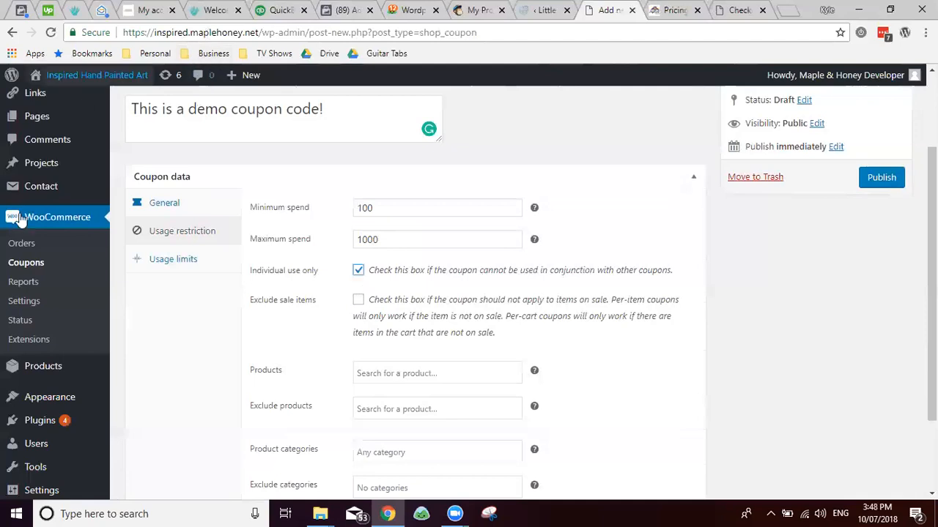
{"action": "left_click", "coordinate": [358, 301]}
{"action": "left_click", "coordinate": [391, 371]}
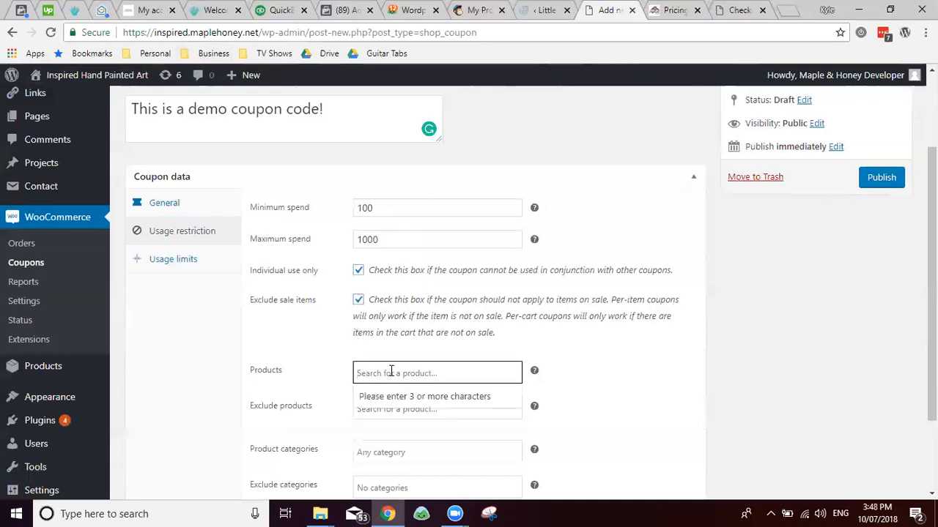
{"action": "scroll", "coordinate": [325, 373], "scroll_direction": "down", "scroll_amount": 2}
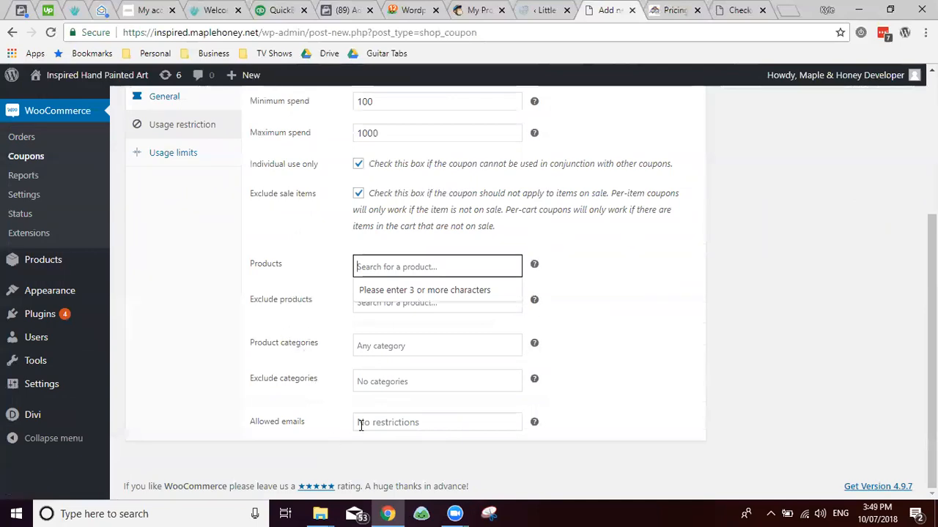
{"action": "left_click", "coordinate": [398, 429]}
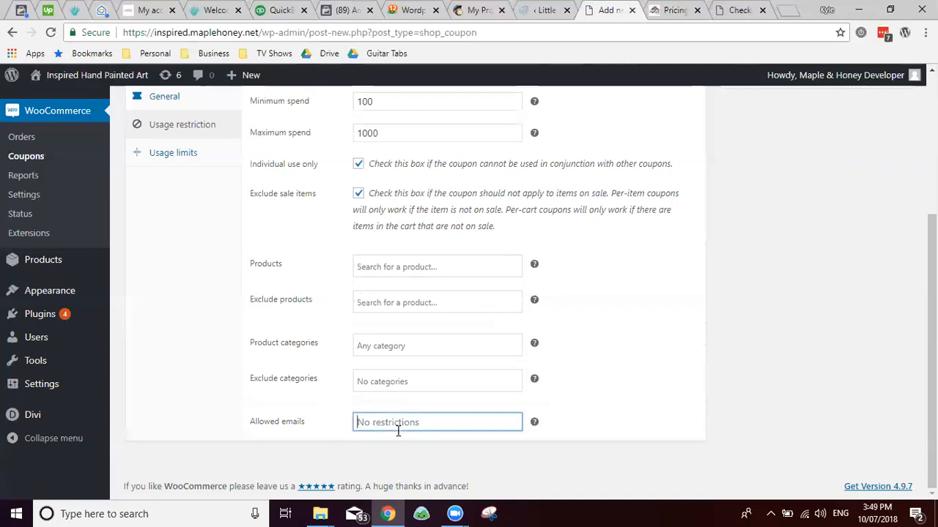
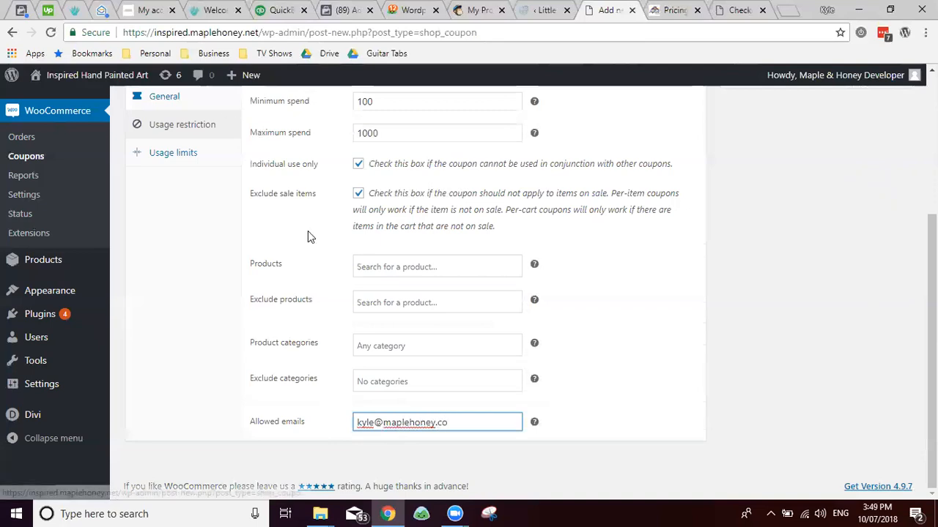
{"action": "scroll", "coordinate": [293, 227], "scroll_direction": "up", "scroll_amount": 2}
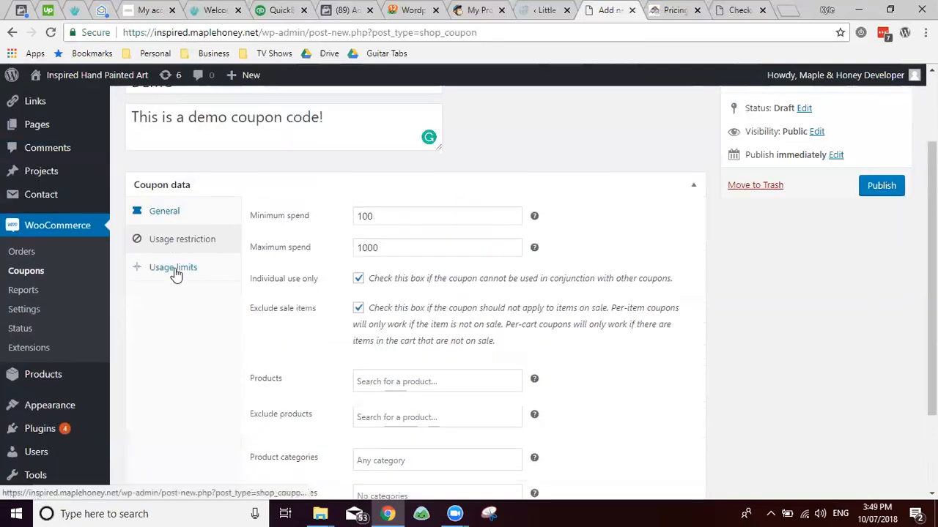
Step: Recheck the allowed customer e-mail entered in the usage restrictions
{"action": "left_click", "coordinate": [174, 269]}
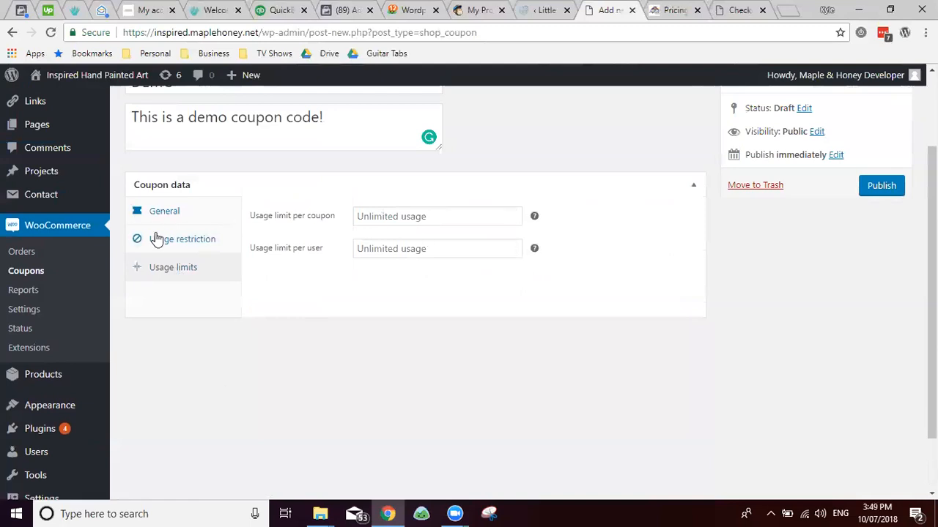
{"action": "left_click", "coordinate": [156, 241]}
{"action": "scroll", "coordinate": [399, 330], "scroll_direction": "down", "scroll_amount": 2}
{"action": "double_click", "coordinate": [401, 423]}
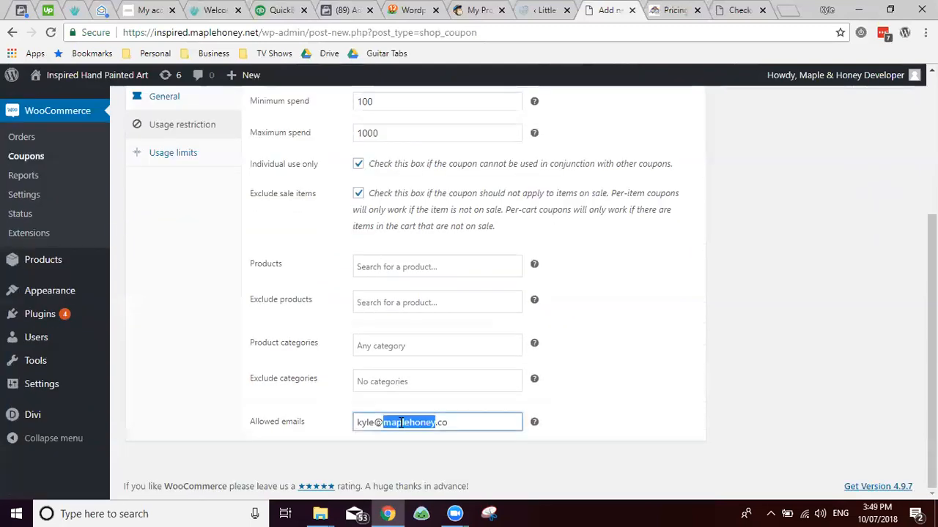
{"action": "triple_click", "coordinate": [401, 423]}
{"action": "scroll", "coordinate": [262, 249], "scroll_direction": "up", "scroll_amount": 3}
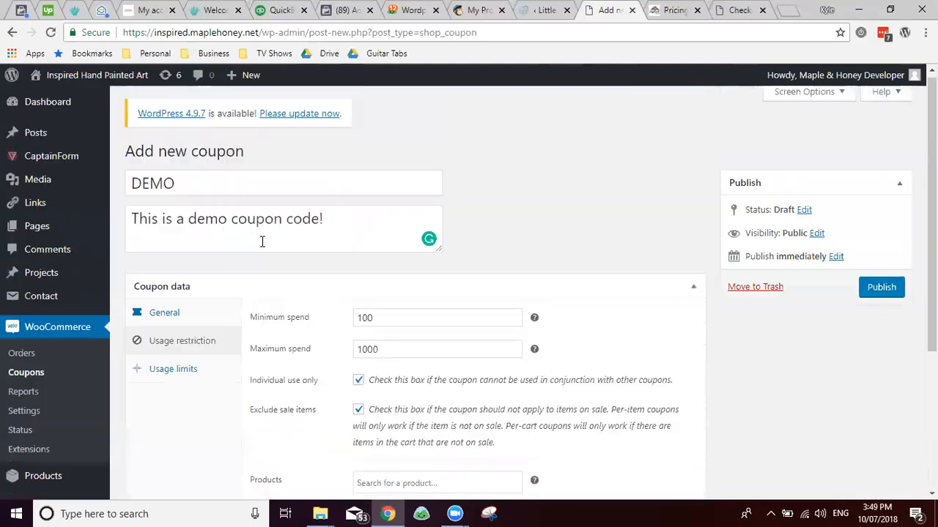
Step: Set usage limits of 100 per coupon and 1 per user, then publish DEMO
{"action": "left_click", "coordinate": [181, 386]}
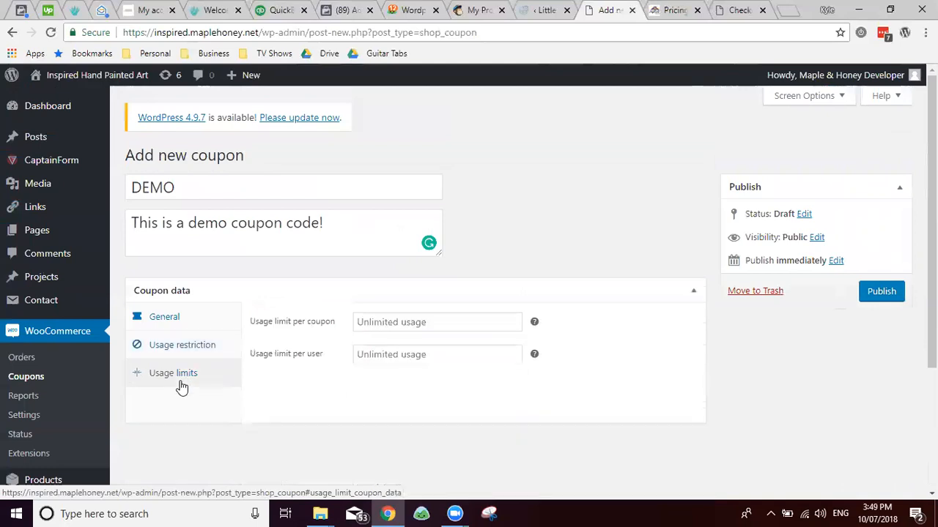
{"action": "left_click", "coordinate": [385, 323]}
{"action": "left_click", "coordinate": [372, 355]}
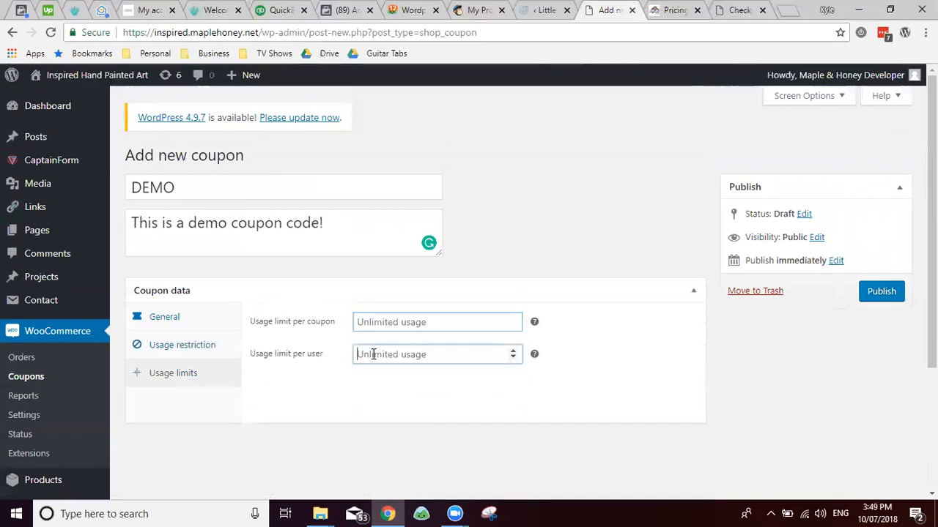
{"action": "left_click", "coordinate": [369, 323]}
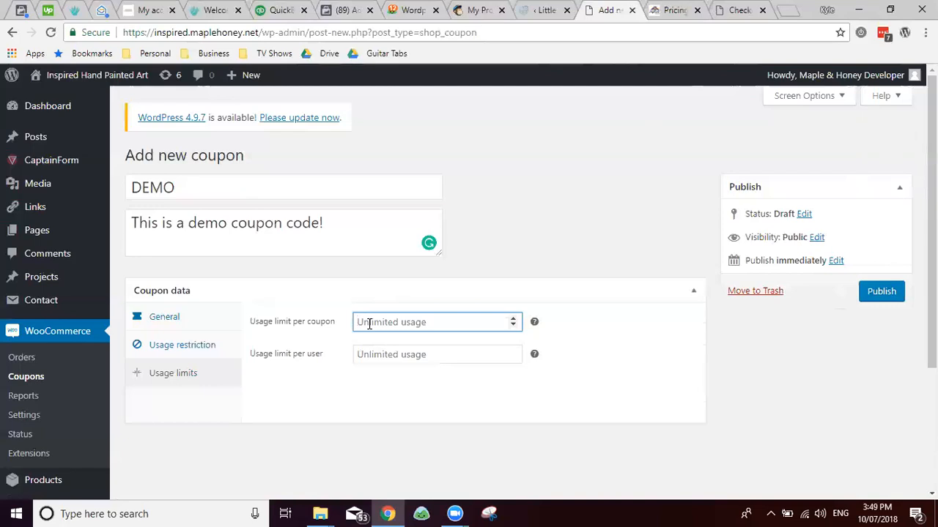
{"action": "type", "text": "100"}
{"action": "key", "text": "Tab"}
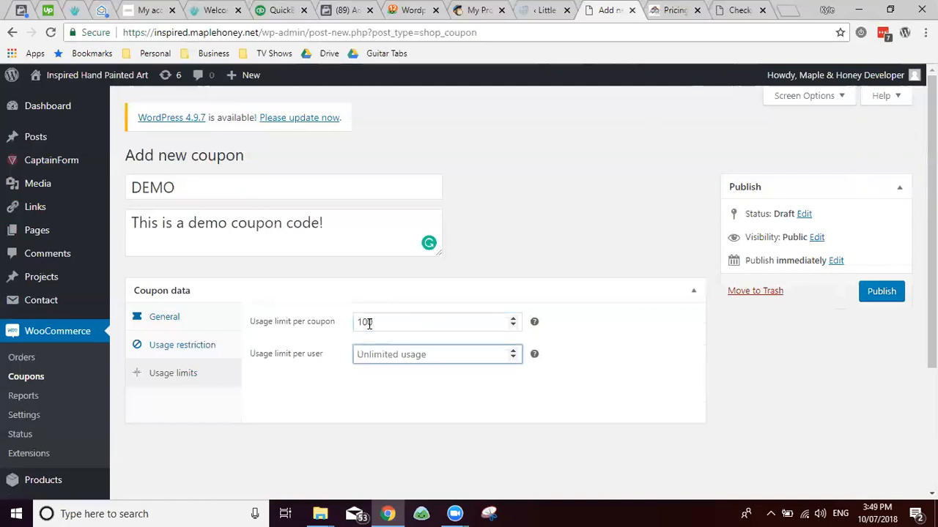
{"action": "type", "text": "1"}
{"action": "left_click", "coordinate": [315, 339]}
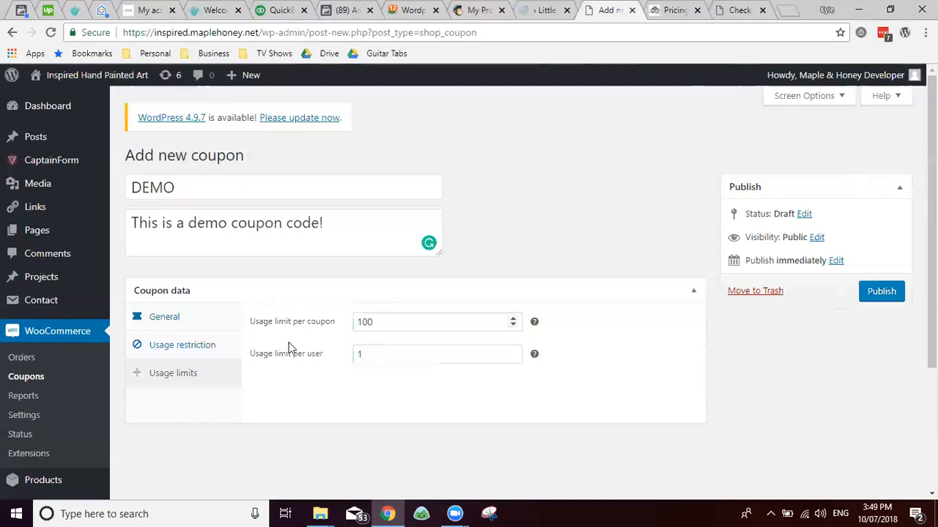
{"action": "left_click", "coordinate": [379, 321]}
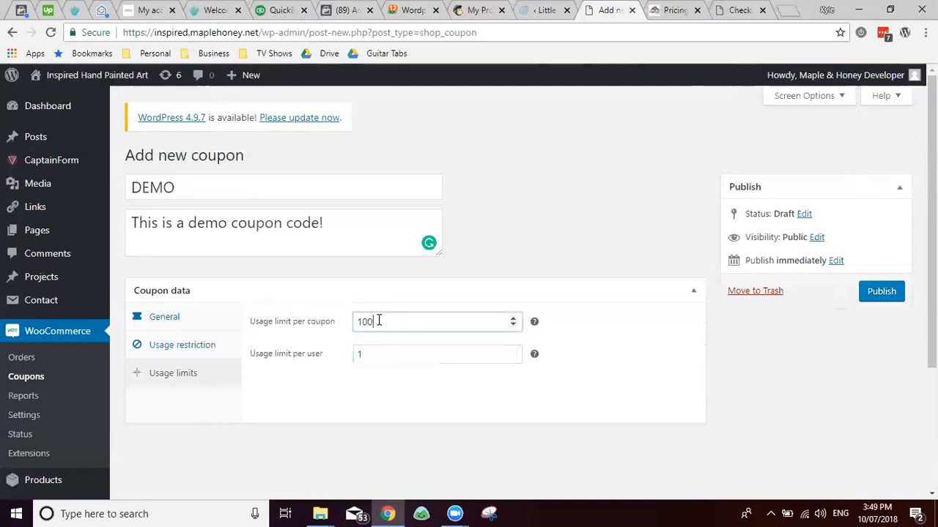
{"action": "double_click", "coordinate": [368, 321]}
{"action": "left_click", "coordinate": [368, 354]}
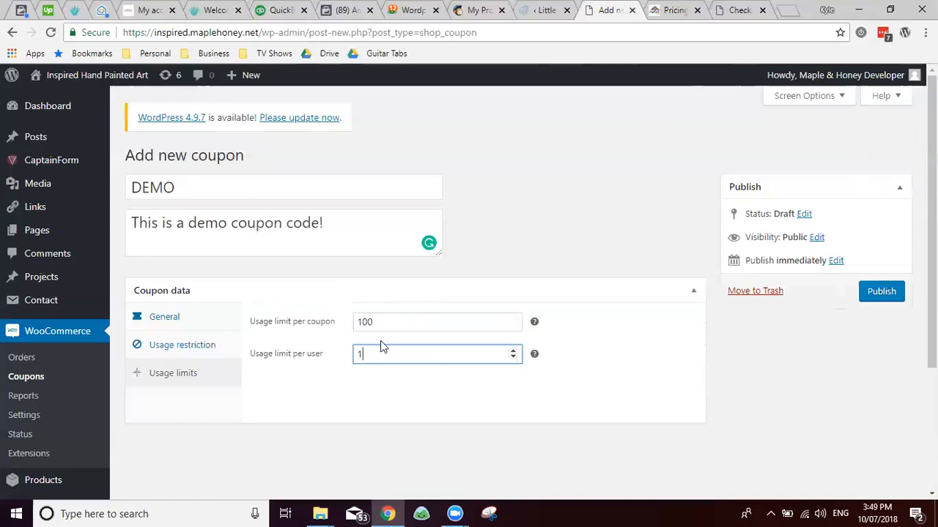
{"action": "left_click", "coordinate": [884, 299]}
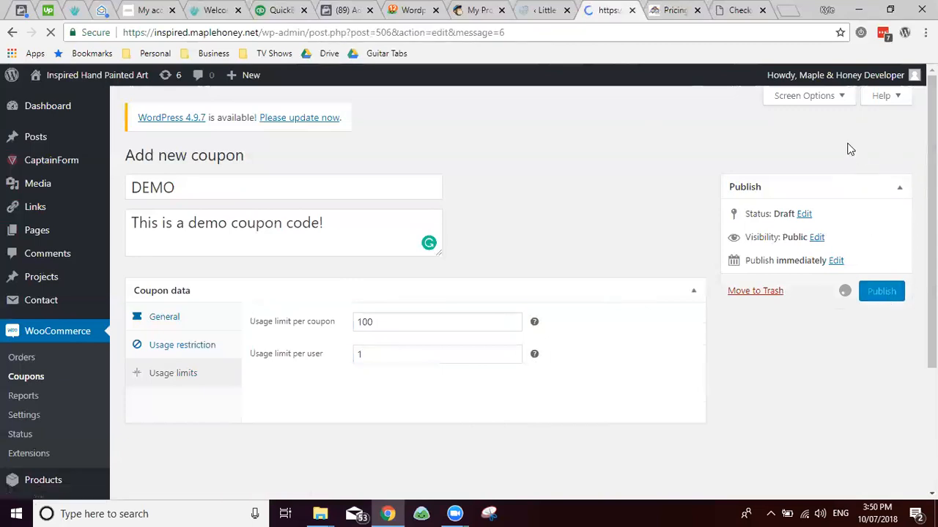
Step: On the store checkout page, enter coupon code DEMO and apply it
{"action": "left_click", "coordinate": [739, 11]}
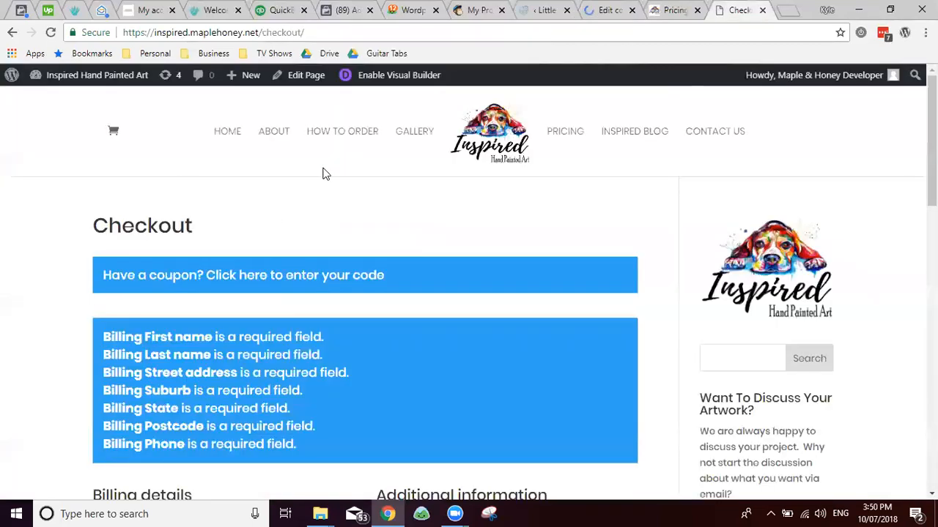
{"action": "left_click", "coordinate": [260, 273]}
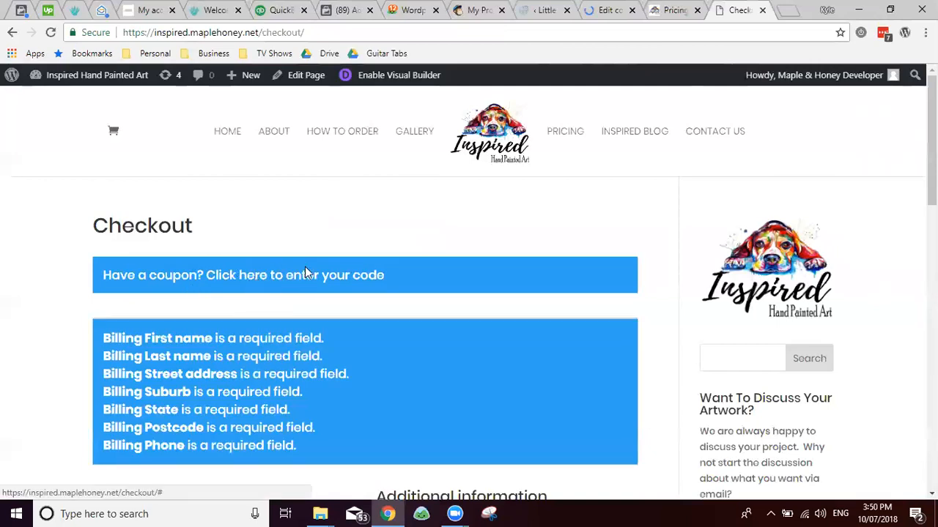
{"action": "scroll", "coordinate": [276, 263], "scroll_direction": "down", "scroll_amount": 2}
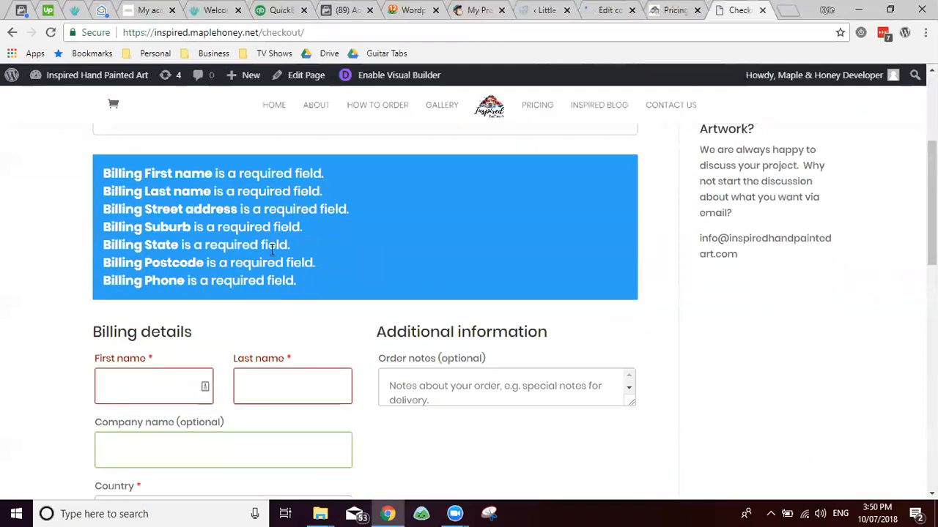
{"action": "scroll", "coordinate": [292, 236], "scroll_direction": "up", "scroll_amount": 2}
{"action": "left_click", "coordinate": [298, 274]}
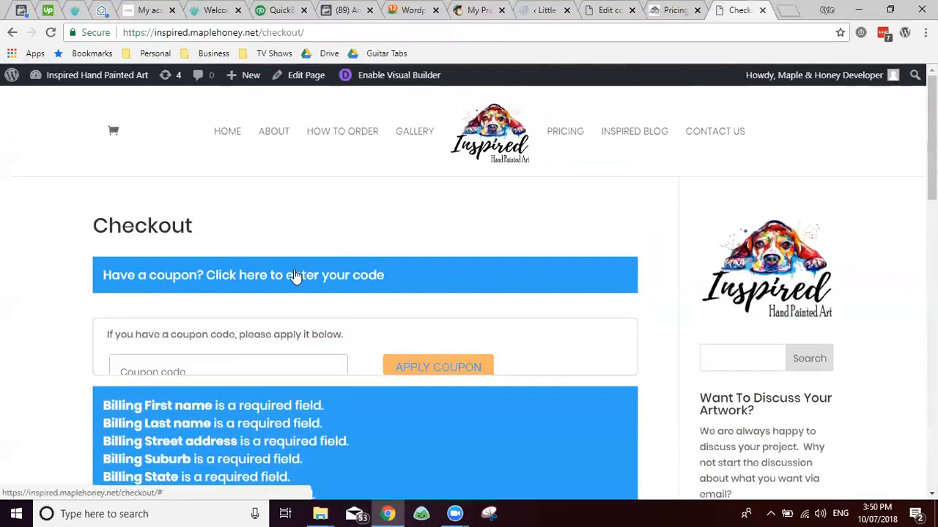
{"action": "left_click", "coordinate": [262, 368]}
{"action": "type", "text": "DEMO"}
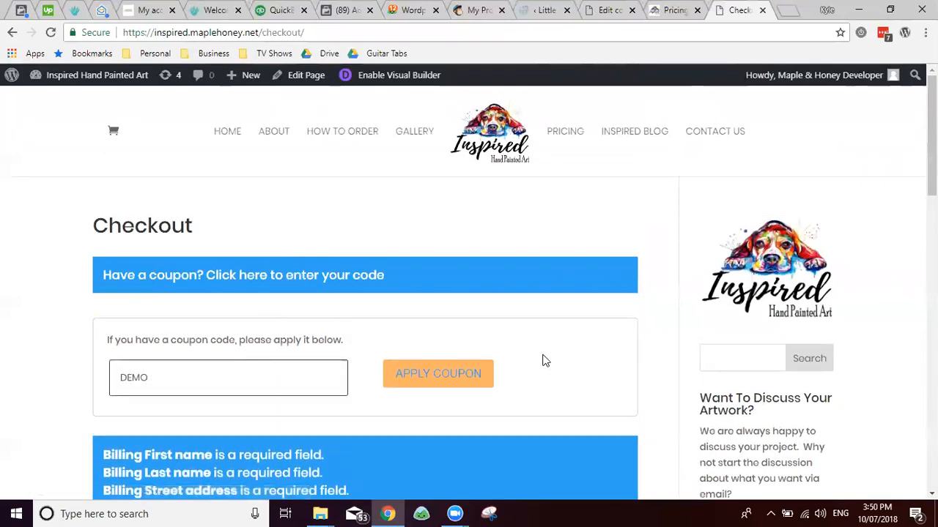
{"action": "left_click", "coordinate": [458, 381]}
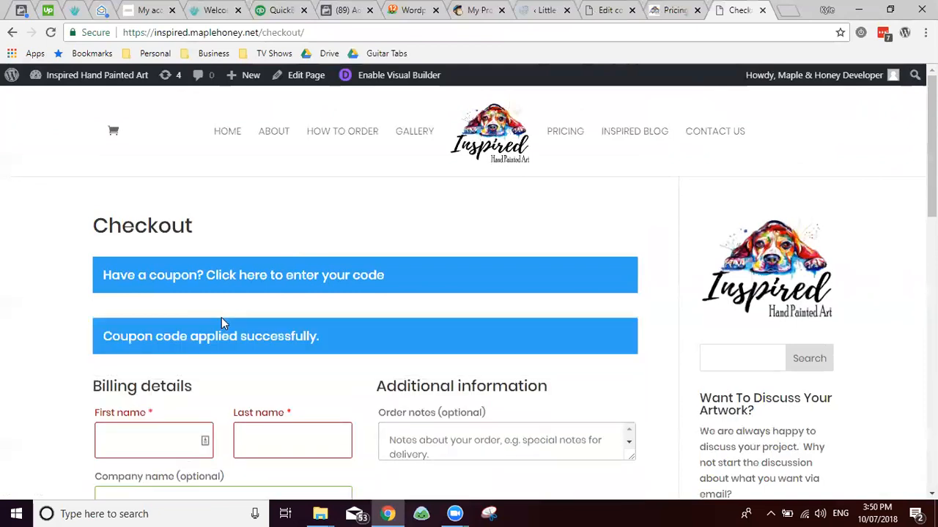
Step: Verify the totals show $50.00 off the $499.00 order, leaving $449.00
{"action": "scroll", "coordinate": [235, 316], "scroll_direction": "down", "scroll_amount": 10}
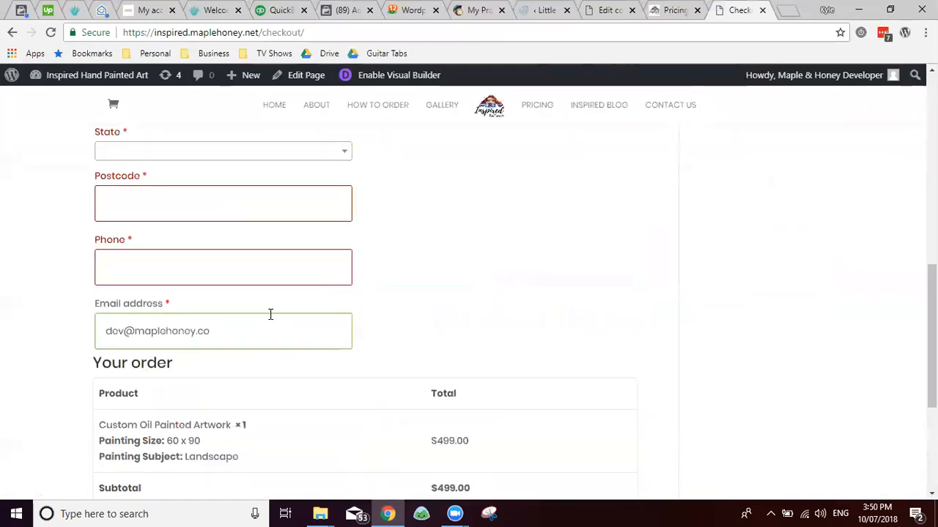
{"action": "scroll", "coordinate": [268, 318], "scroll_direction": "up", "scroll_amount": 1}
{"action": "left_click_drag", "start_coordinate": [291, 398], "coordinate": [559, 390]}
{"action": "left_click", "coordinate": [548, 394]}
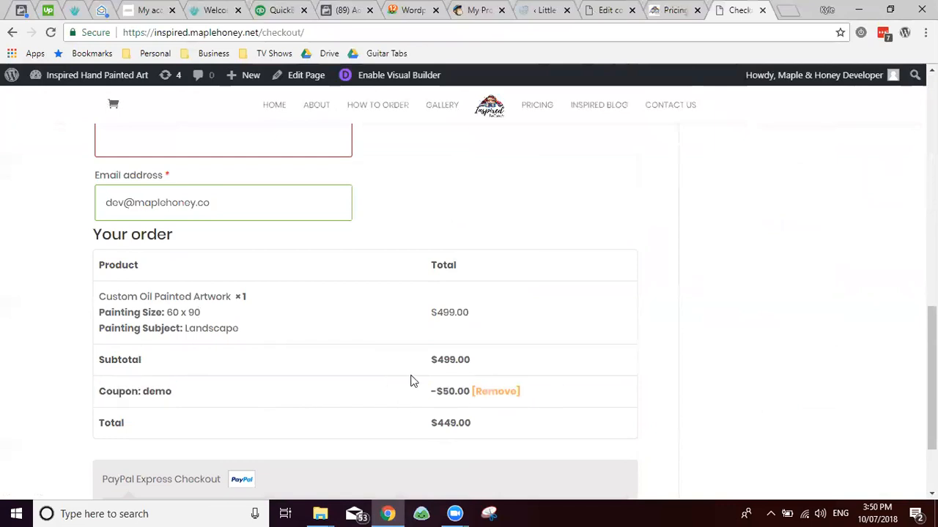
{"action": "scroll", "coordinate": [329, 301], "scroll_direction": "down", "scroll_amount": 2}
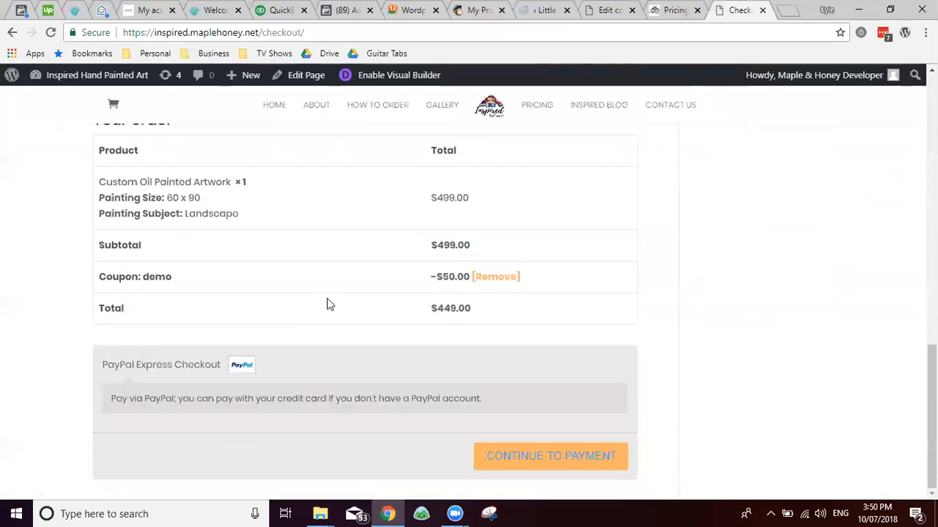
{"action": "scroll", "coordinate": [327, 299], "scroll_direction": "up", "scroll_amount": 2}
Step: View the 60 x 90 painting prices, then return to the DEMO coupon's edit page
{"action": "key", "text": "ctrl+shift+Tab"}
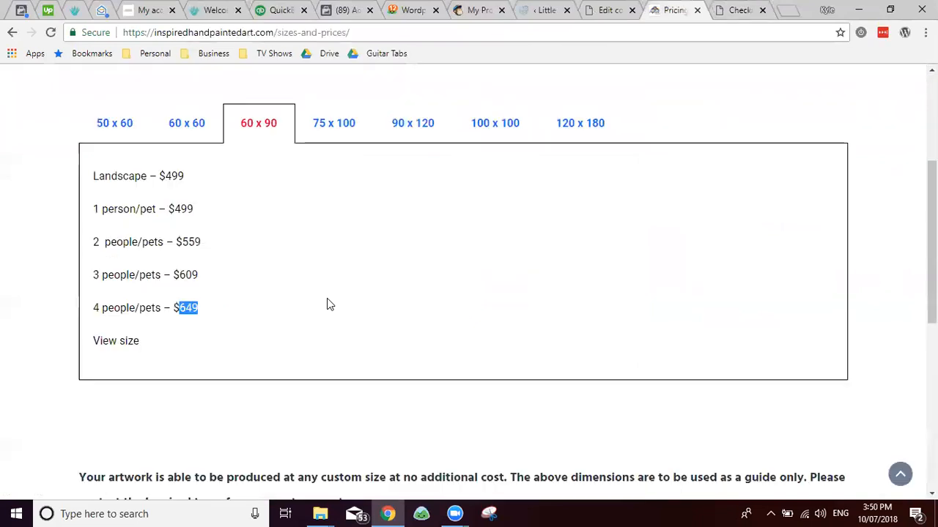
{"action": "key", "text": "ctrl+shift+Tab"}
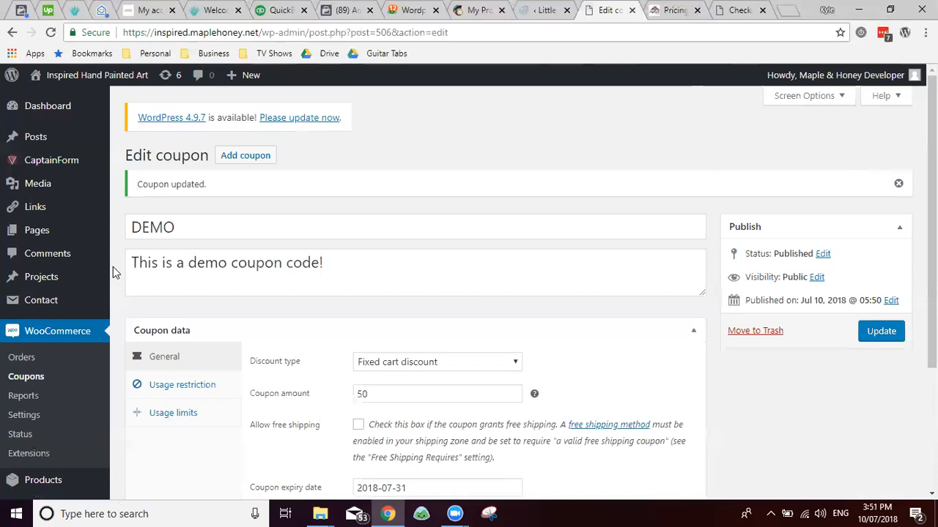
Step: Open Products > All Products to list the store's products, including Custom Oil Painted Artwork
{"action": "scroll", "coordinate": [112, 268], "scroll_direction": "down", "scroll_amount": 2}
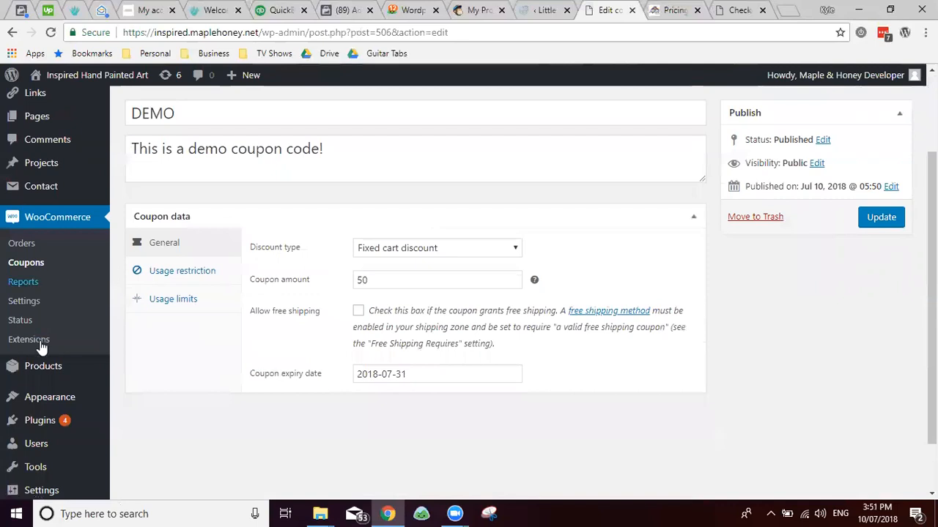
{"action": "mouse_move", "coordinate": [50, 374]}
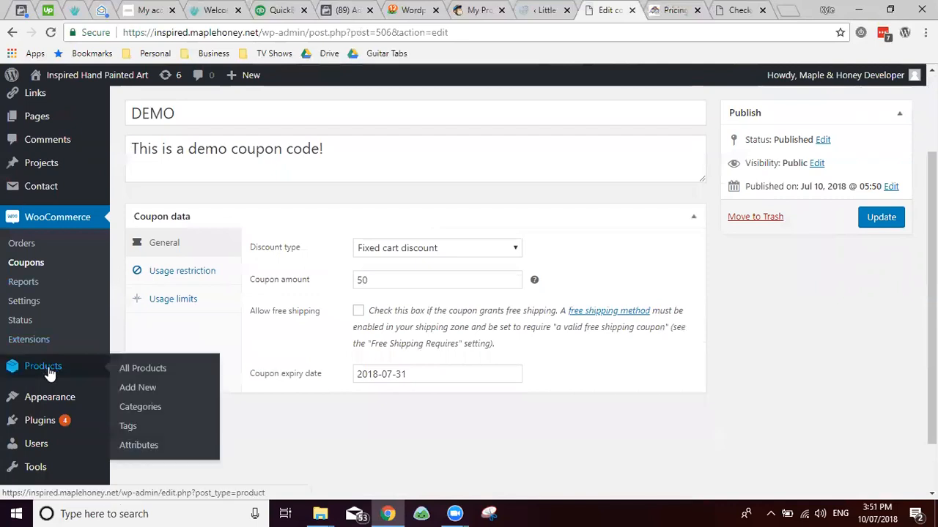
{"action": "left_click", "coordinate": [152, 371]}
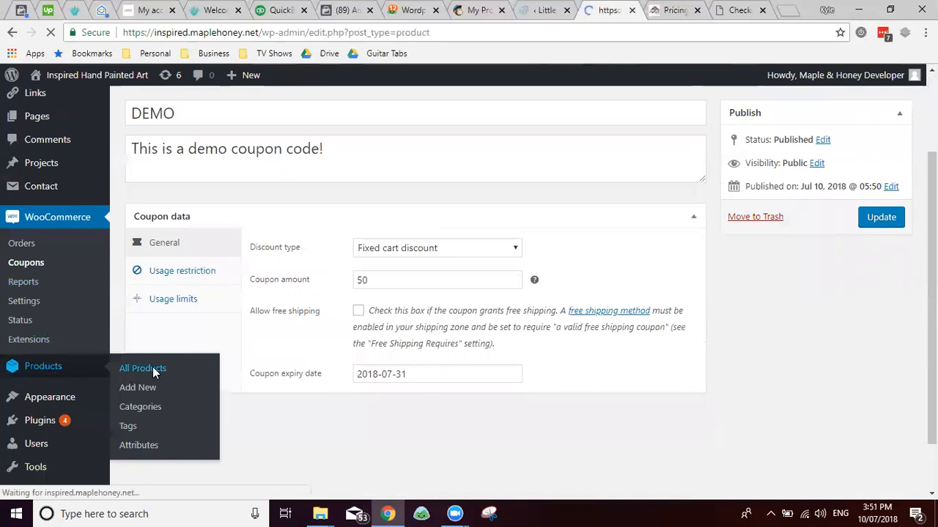